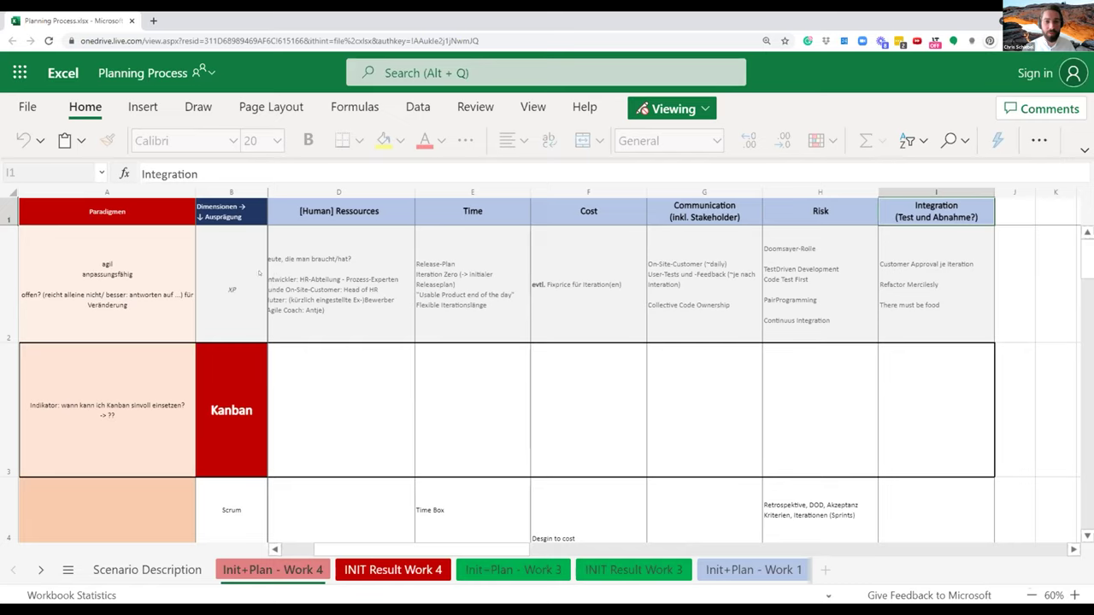
left_click(238, 300)
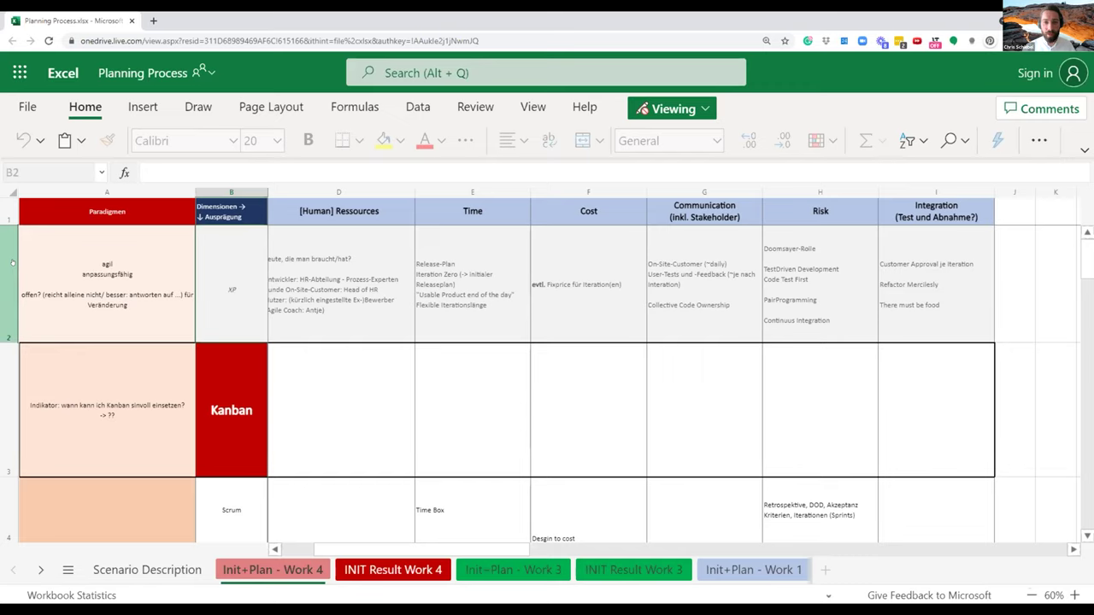
left_click(329, 272)
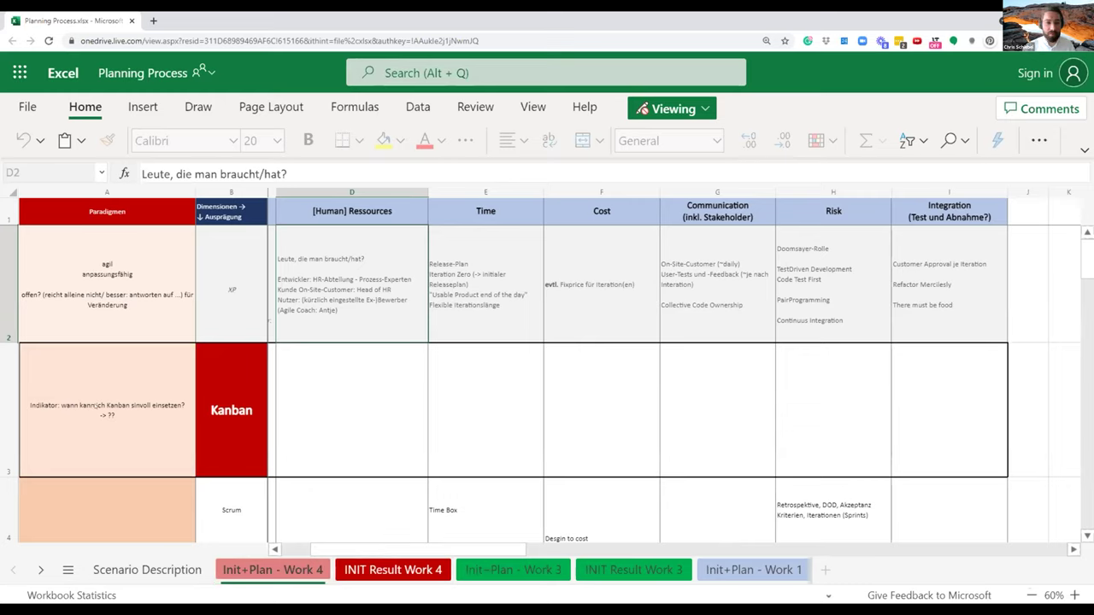
left_click(9, 391)
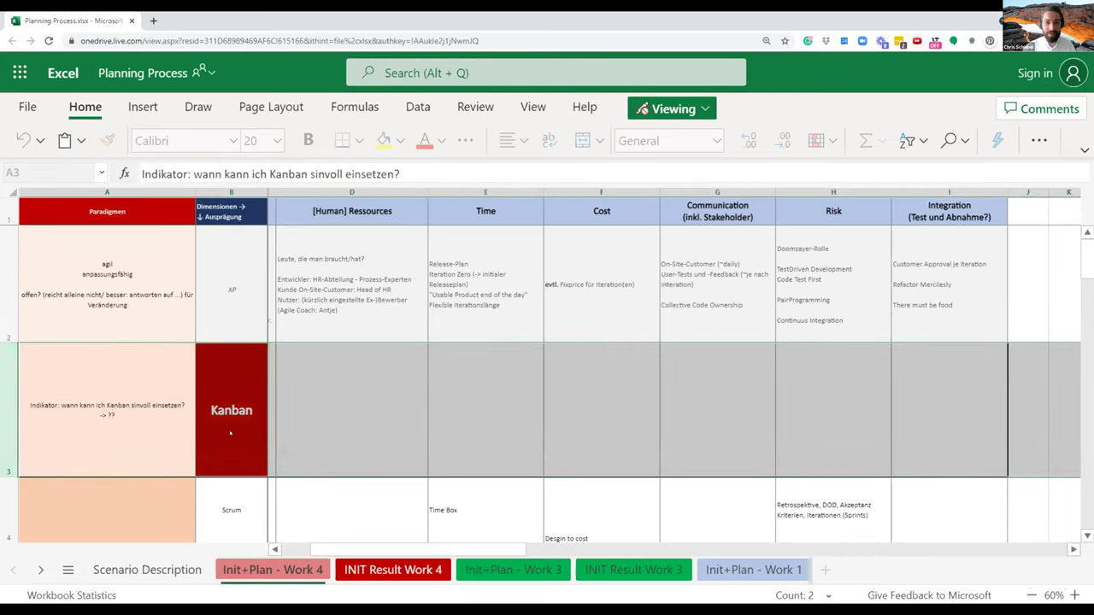
left_click(230, 433)
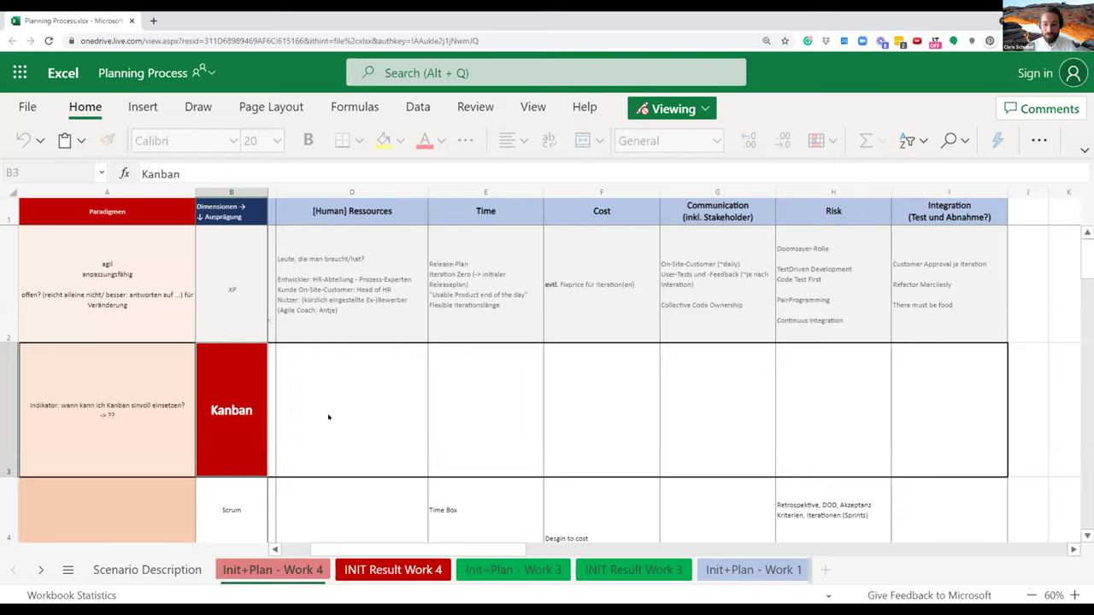
left_click(329, 417)
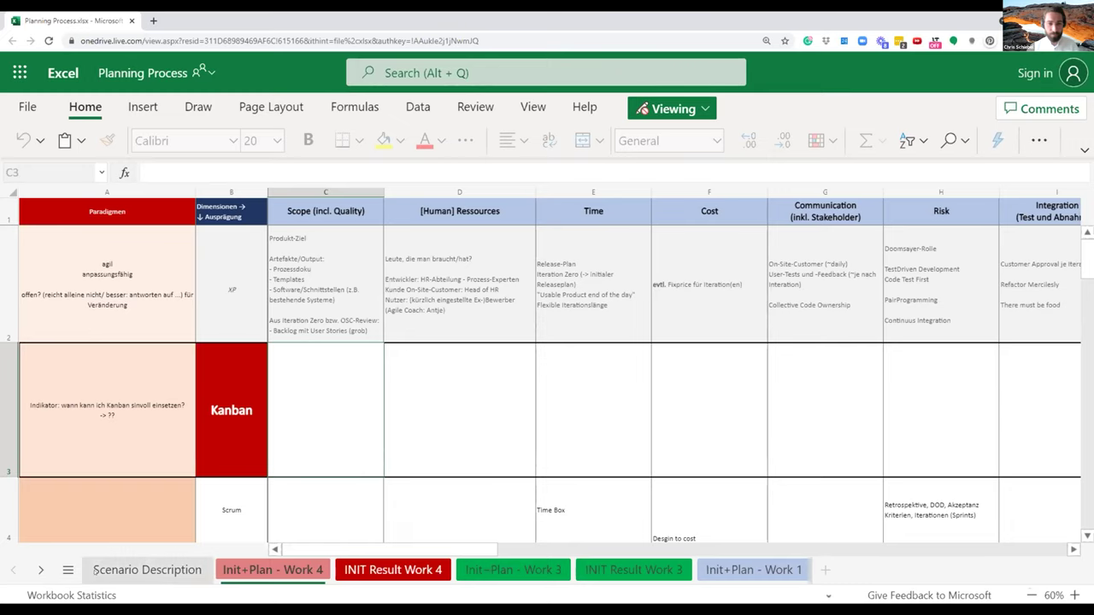
scroll(124, 571, "down", 3)
scroll(127, 572, "up", 3)
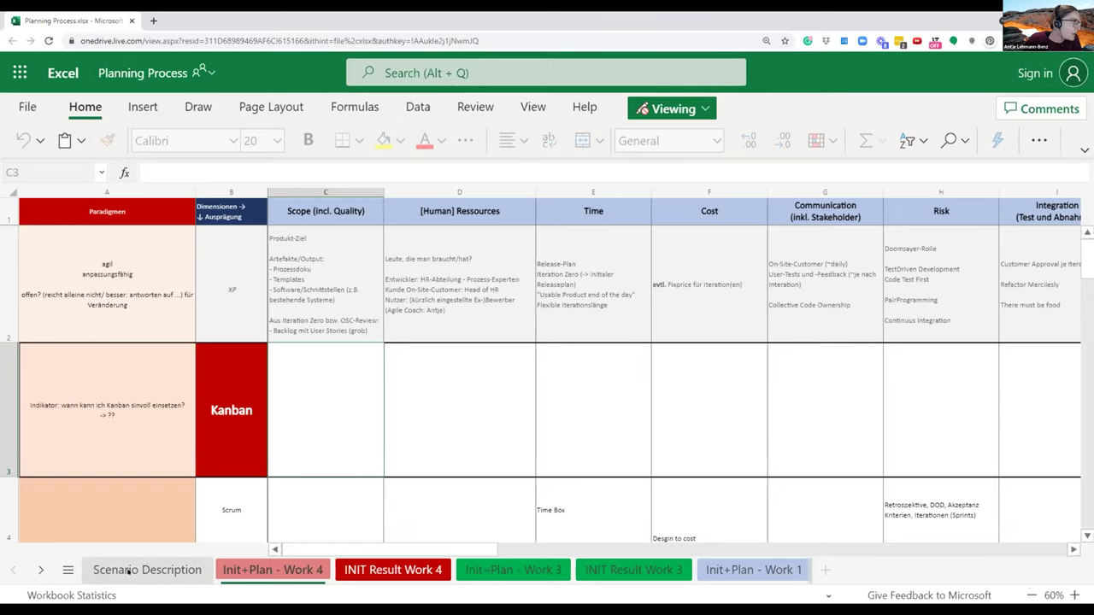
Step: Open the Scenario Description sheet, expand the grouped detail rows of Beispiel 3, and enlarge the sheet to 120%
left_click(128, 571)
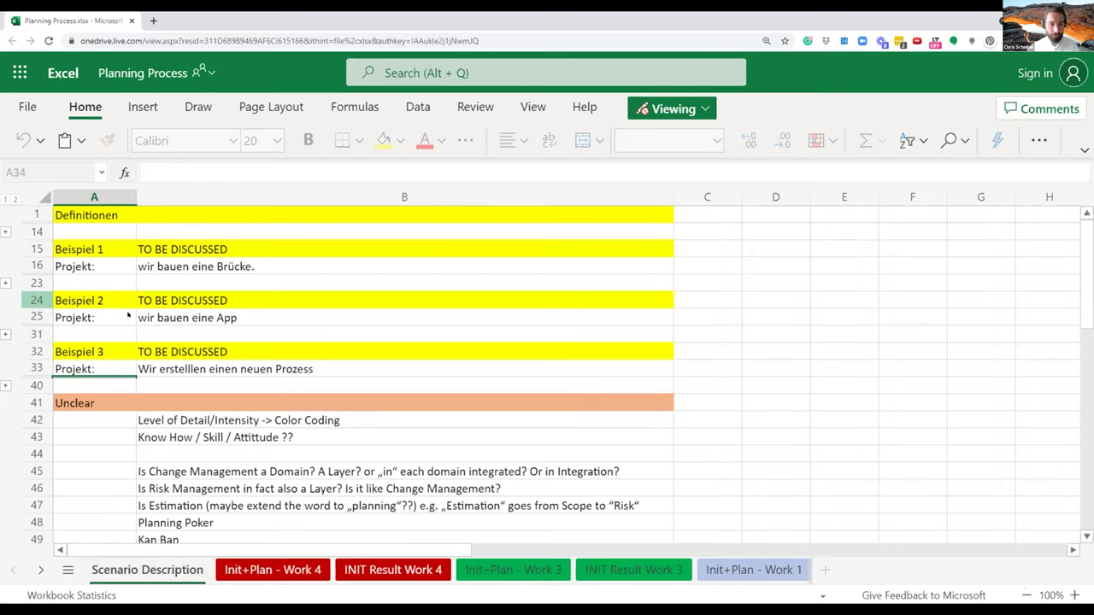
left_click(5, 334)
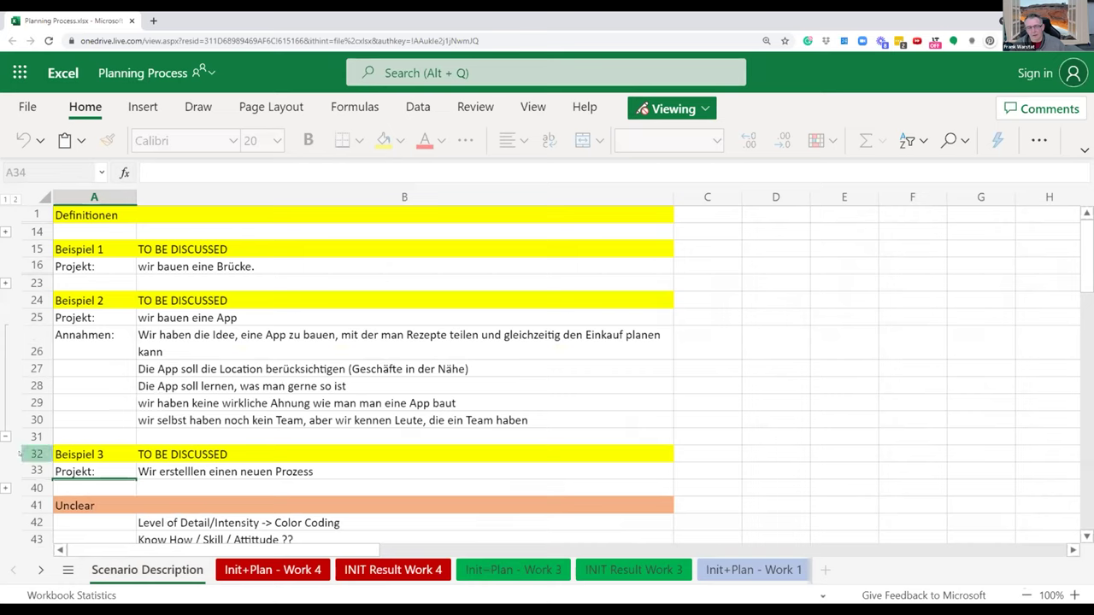
left_click(5, 488)
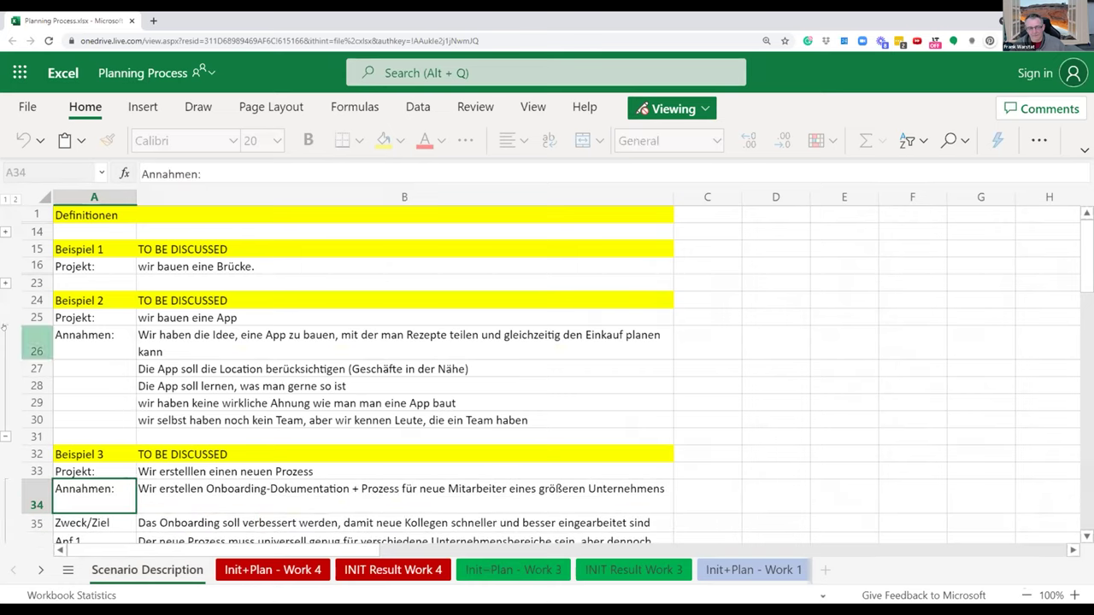
left_click(5, 437)
left_click(202, 366)
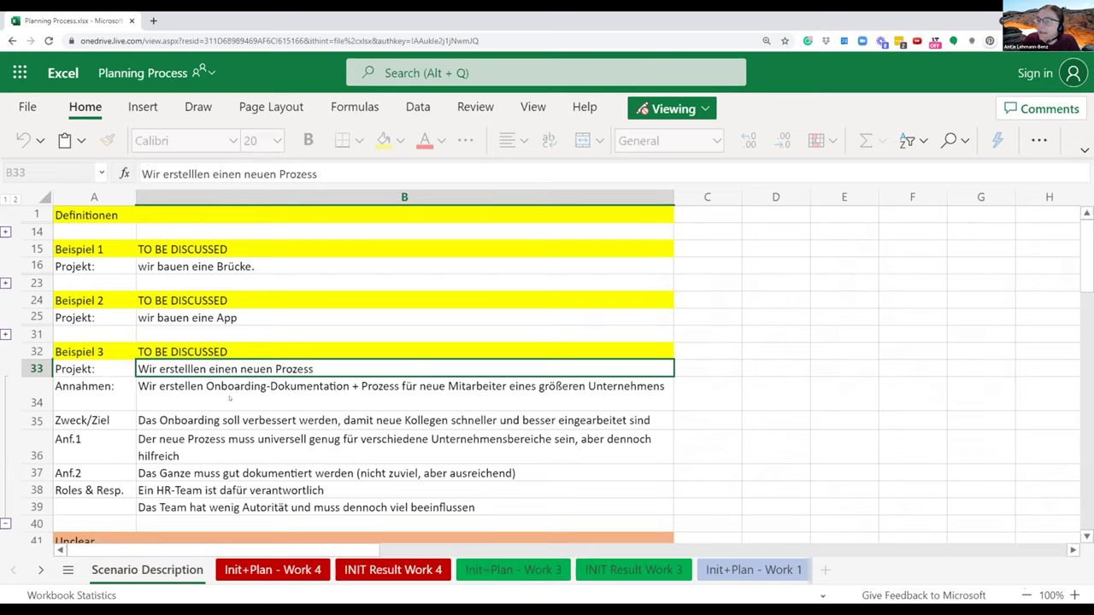
left_click(1075, 596)
left_click(1075, 596)
left_click(90, 369)
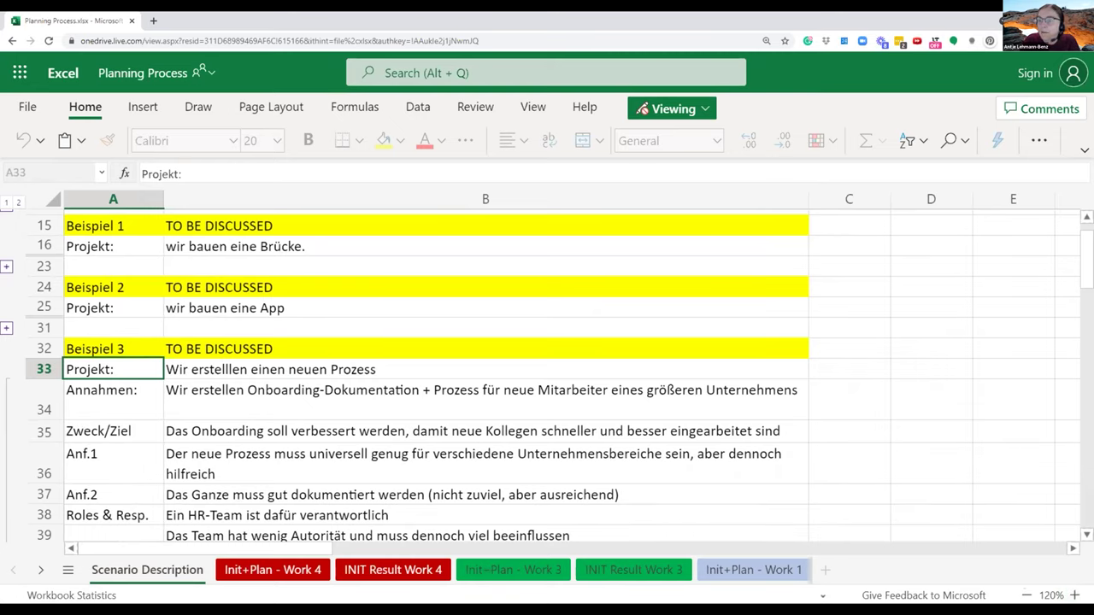
scroll(547, 376, "down", 1)
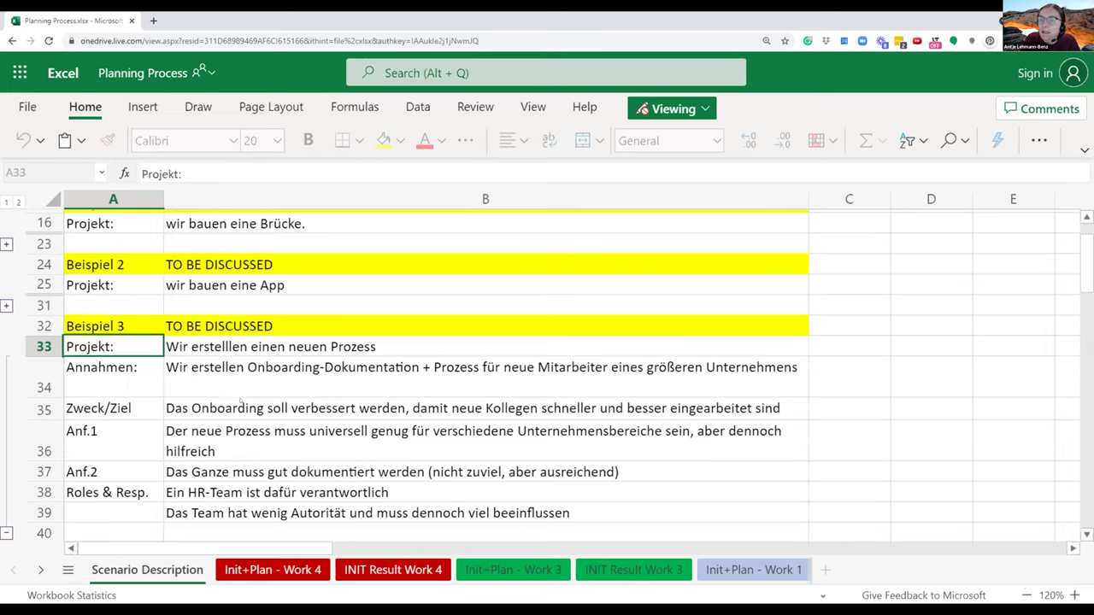
Step: Switch the workbook to editing by joining the existing editing session, and expand the detail rows of Beispiel 3 again
left_click(247, 367)
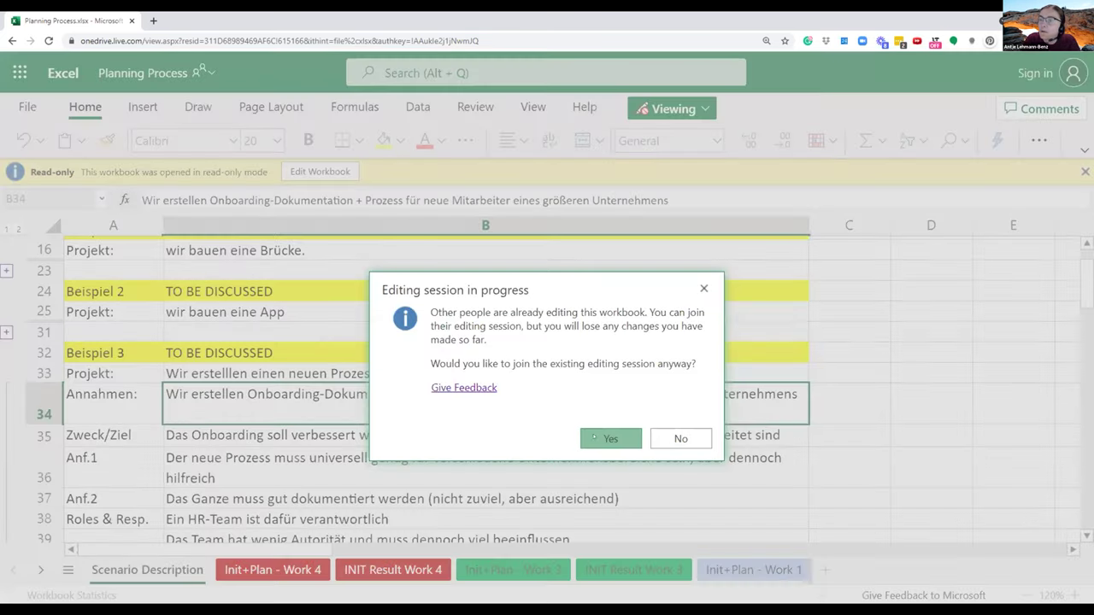
left_click(610, 438)
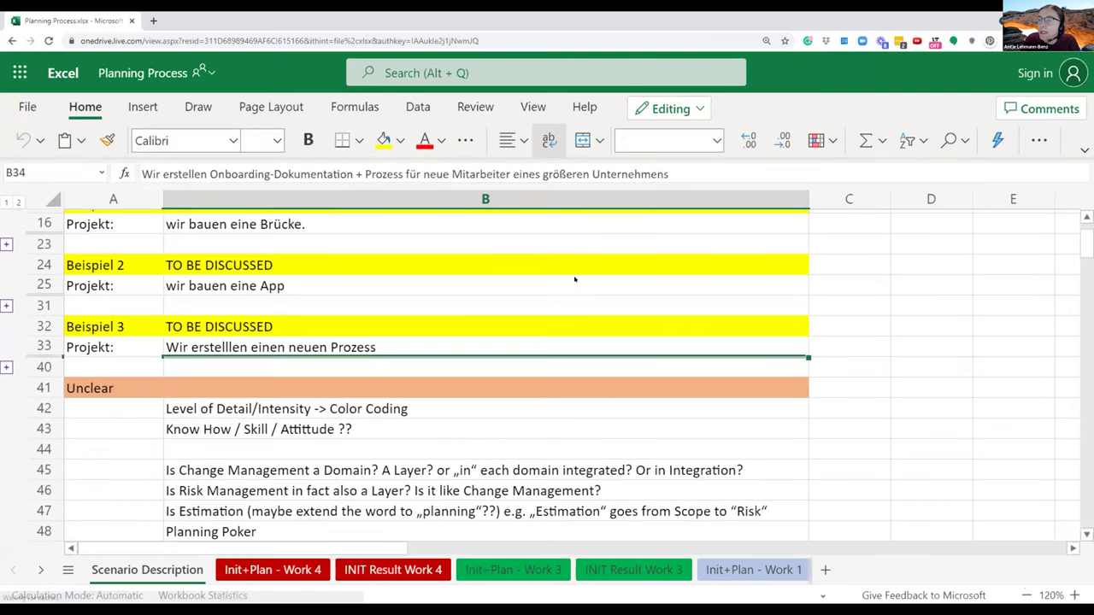
left_click(6, 367)
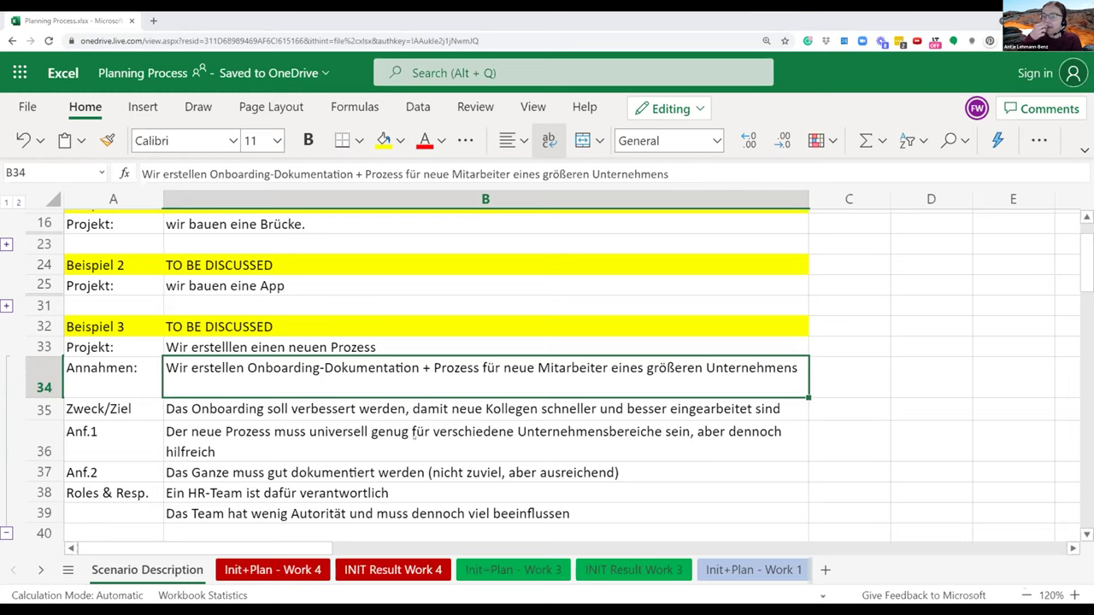
Step: On the Init+Plan - Work 4 sheet, examine the XP row's entries from Scope through Integration at 90% zoom
left_click(293, 570)
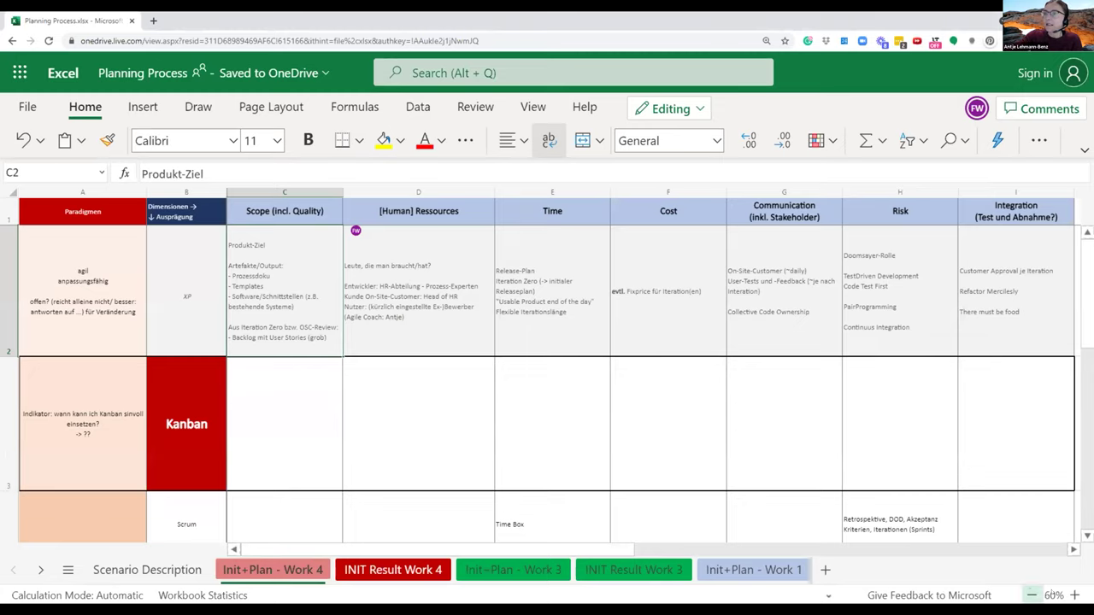
left_click(1074, 595)
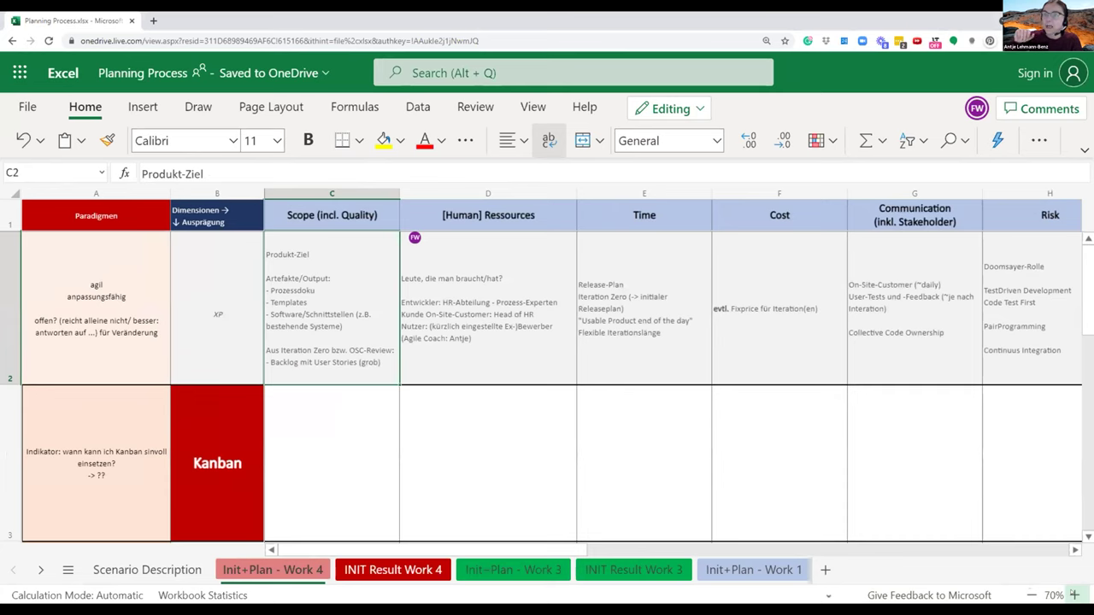
left_click(1074, 595)
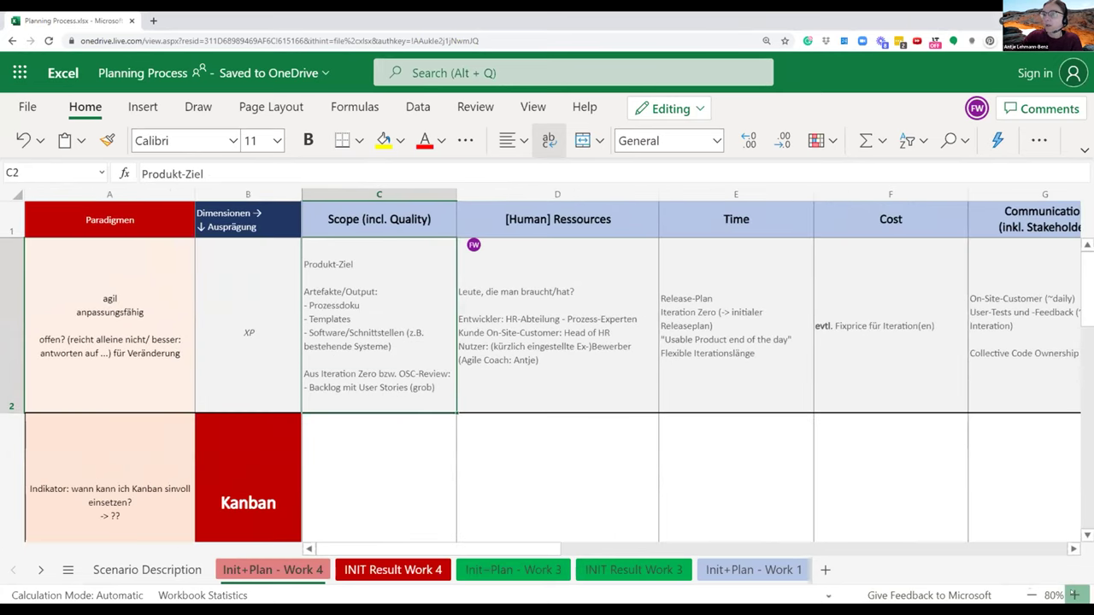
left_click(1074, 595)
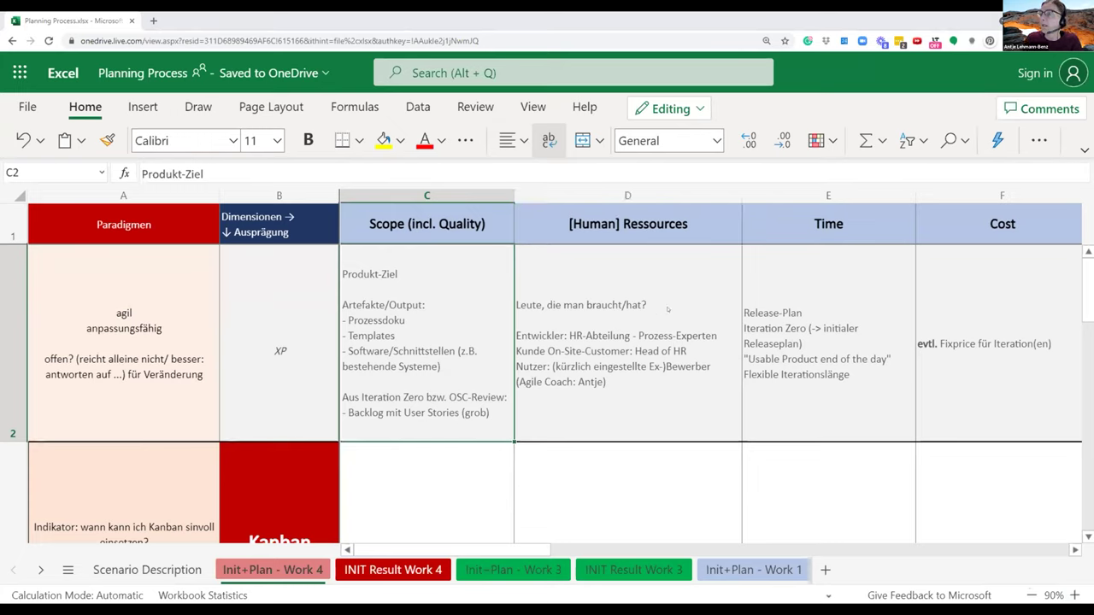
key("Right")
key("Right")
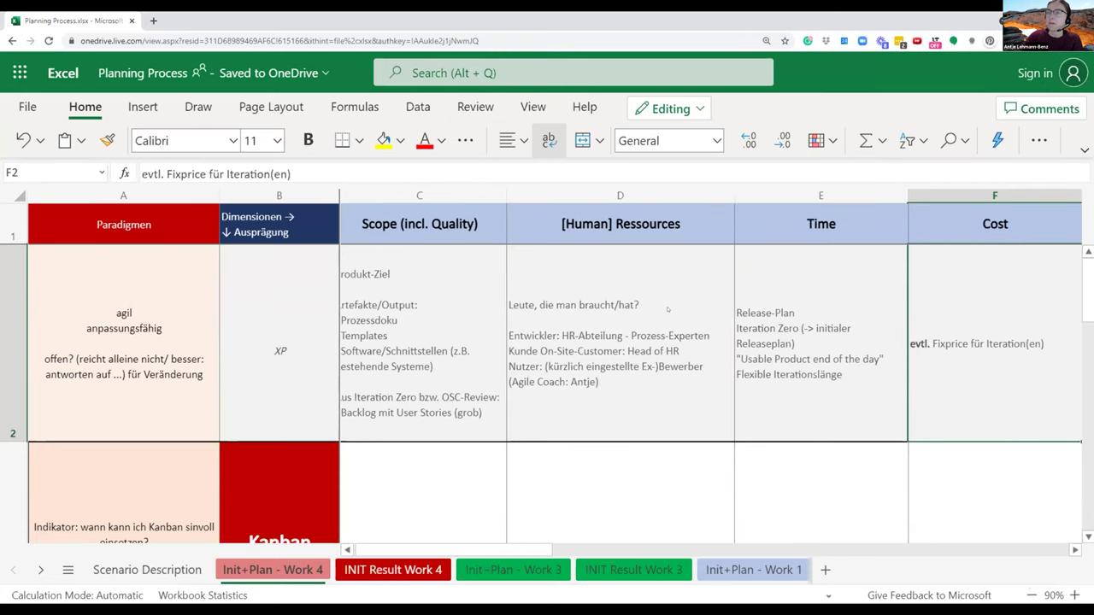
key("Right")
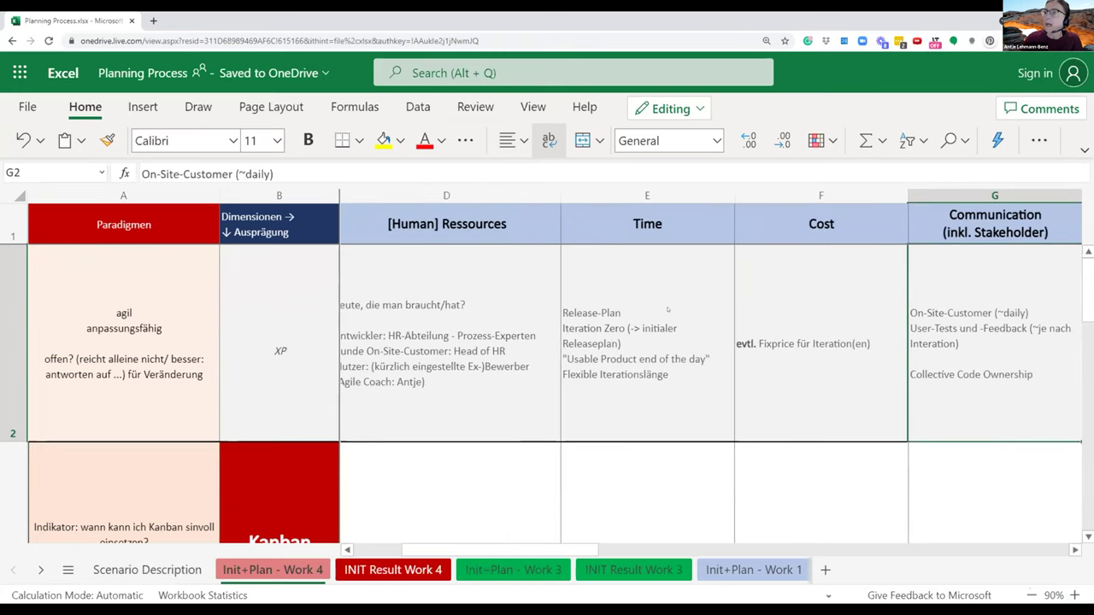
key("Right")
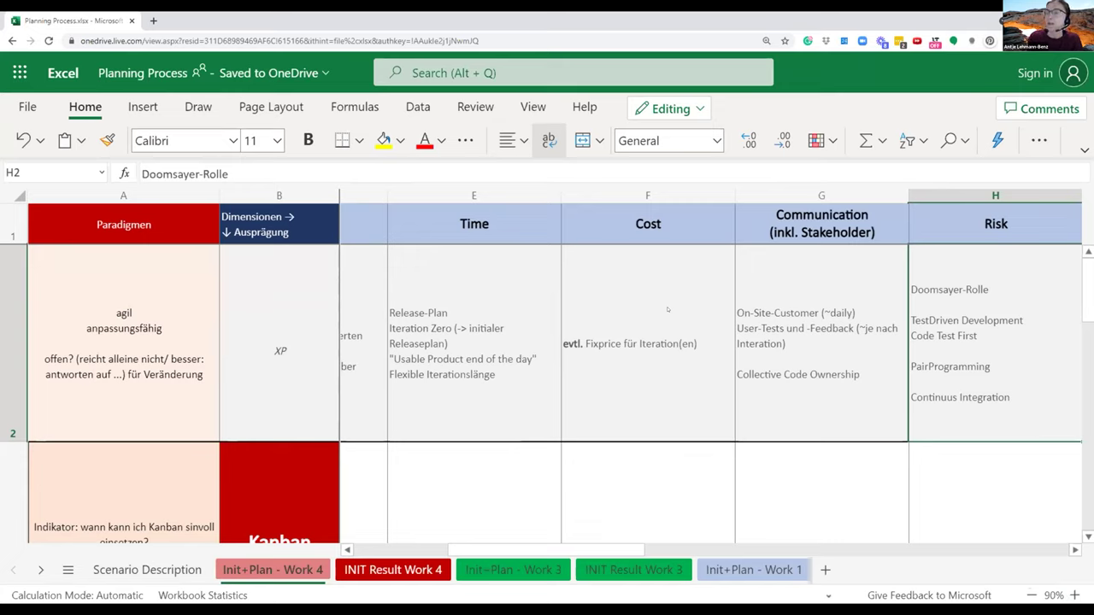
key("Right")
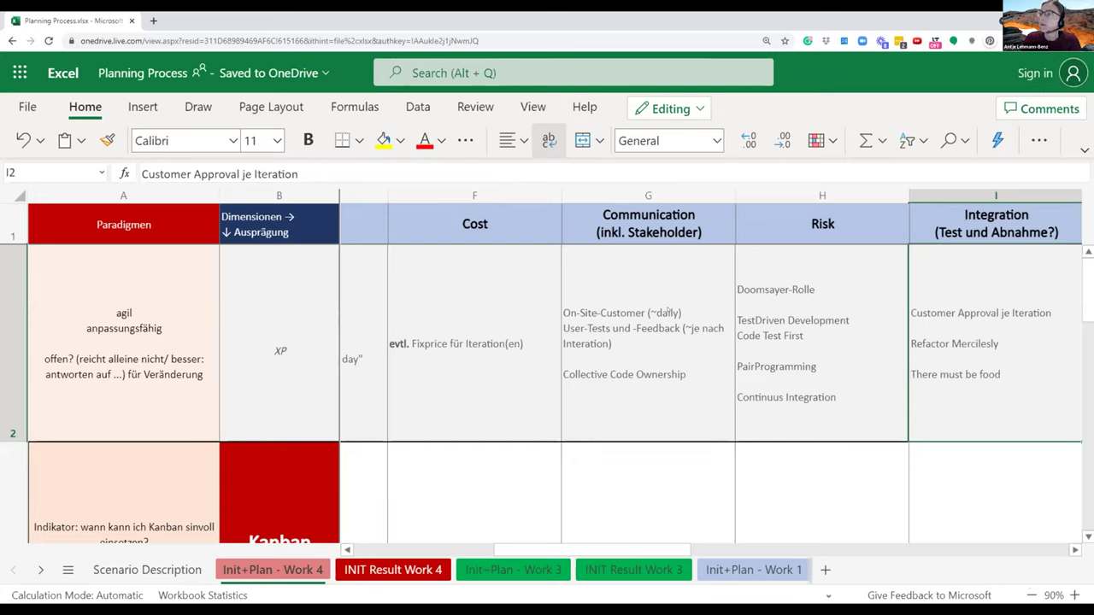
key("Left")
key("Left")
key("Left")
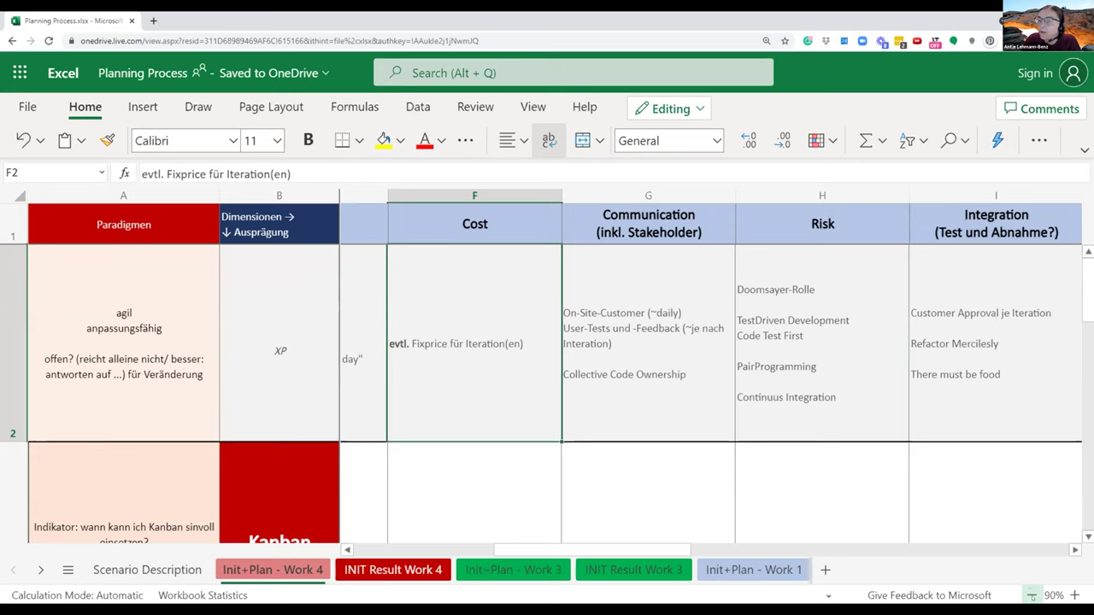
Step: Reduce the planning table to 60% zoom and select the Kanban row's Scope (incl. Quality) cell
left_click(1031, 595)
left_click(1031, 596)
left_click(1031, 595)
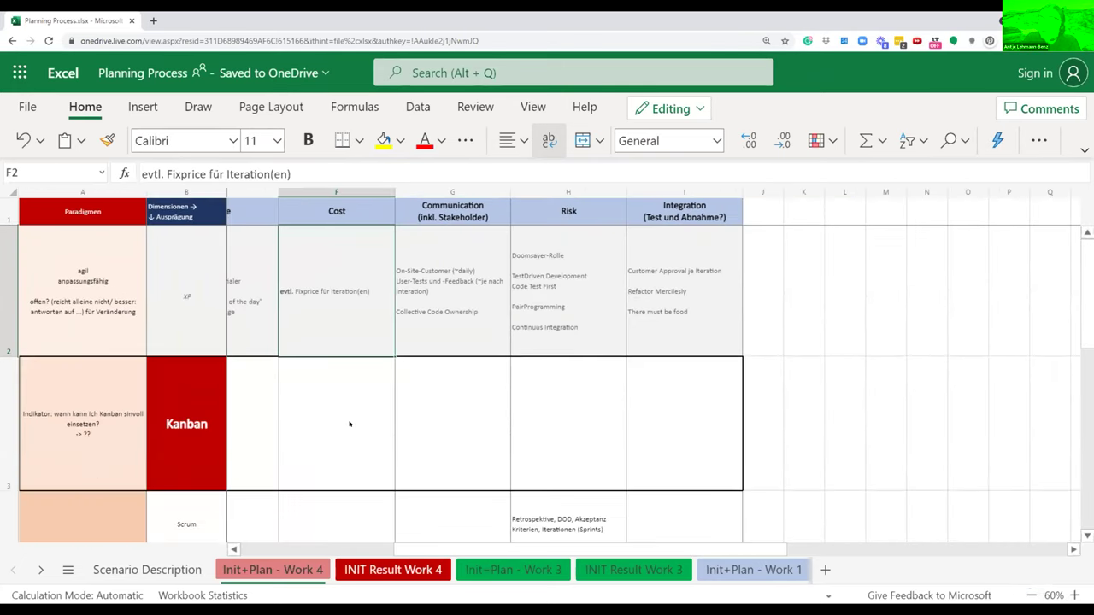
left_click(186, 424)
key("Right")
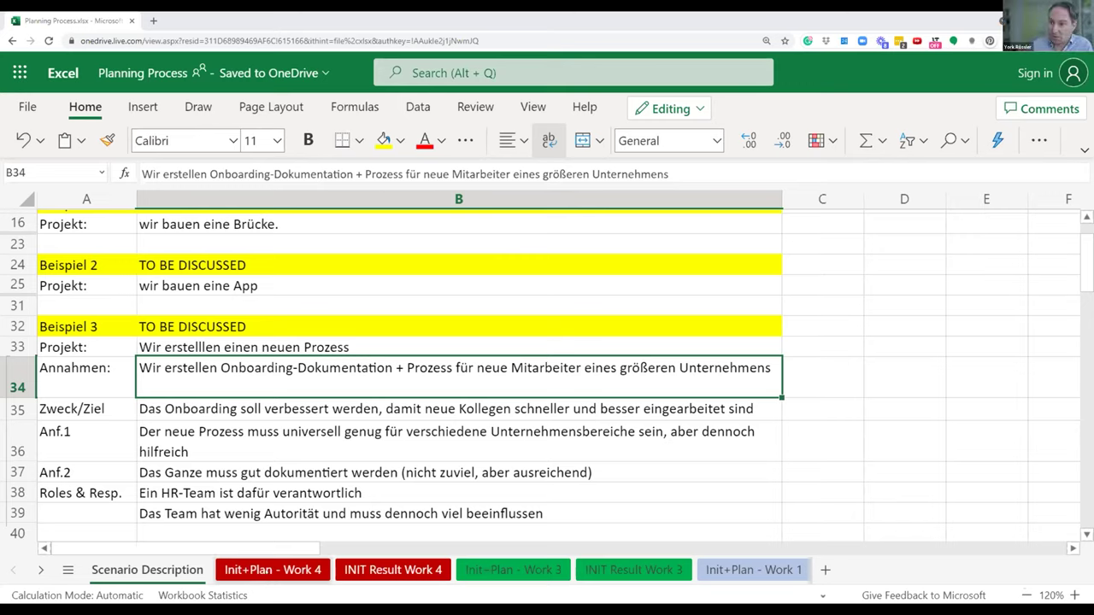
Step: On the Init+Plan - Work 4 sheet, enter "- Scope auf Zetteln brainstormen" in the Kanban row's Scope (incl. Quality) cell
left_click(273, 570)
double_click(305, 400)
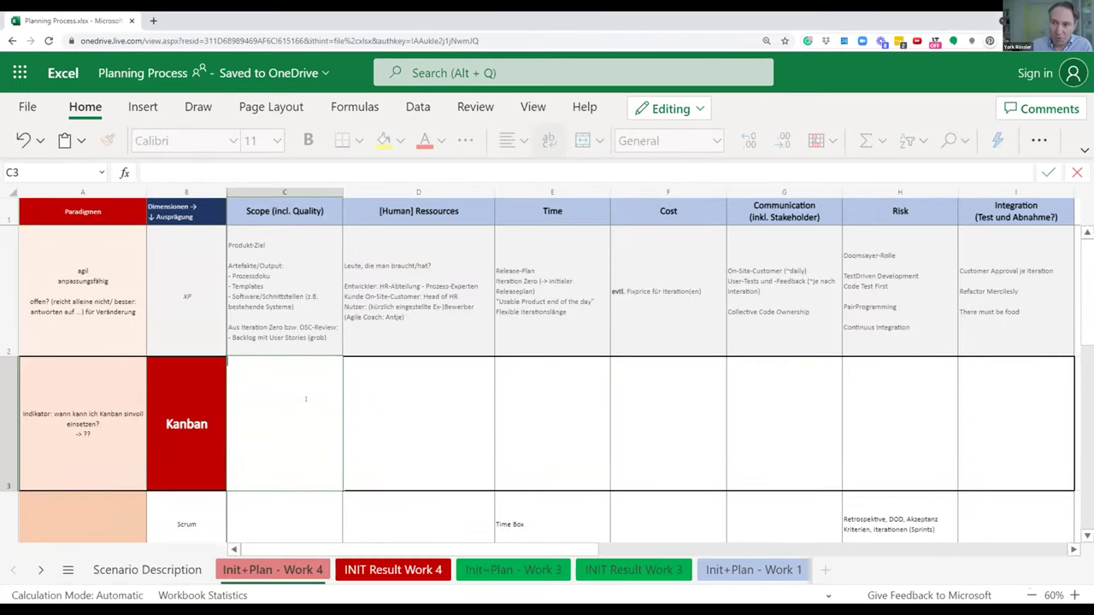
type("- Scope auf Zetteln brainstormen?")
key("alt+Return")
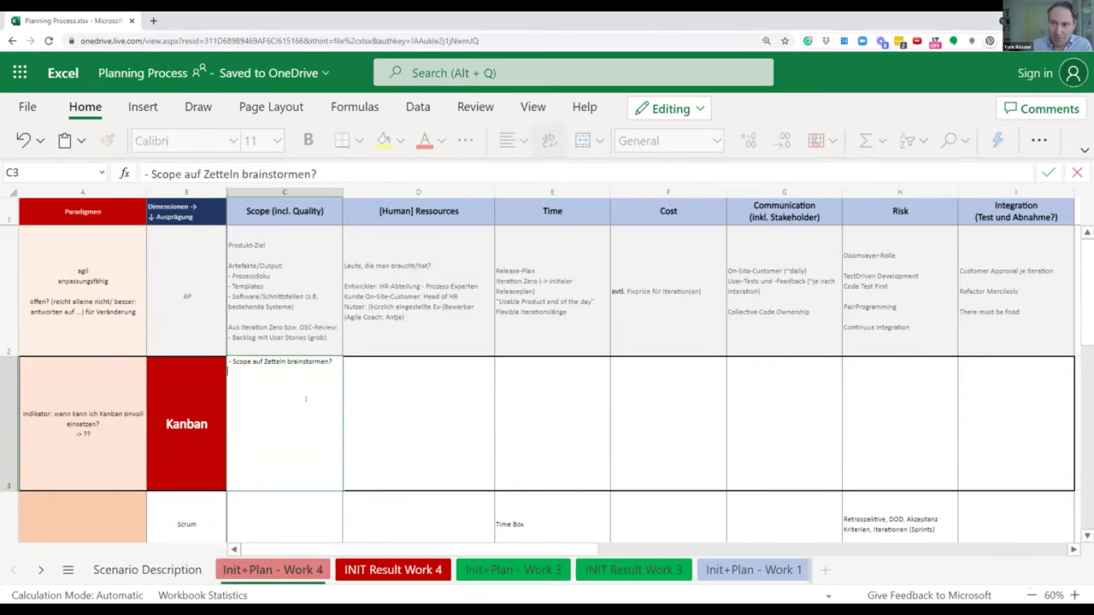
key("BackSpace")
key("BackSpace")
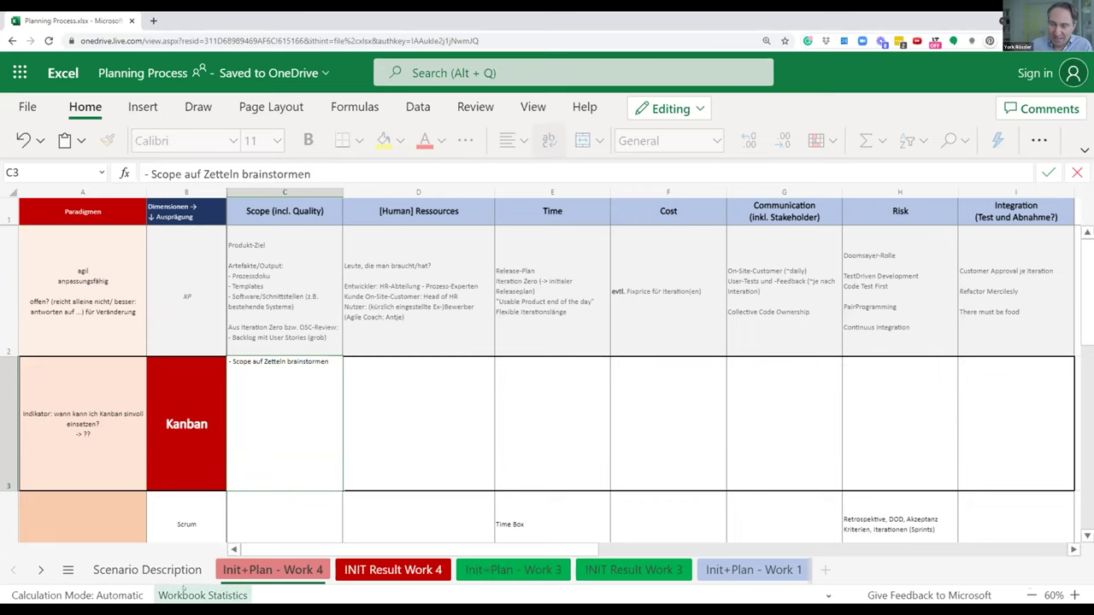
left_click(272, 569)
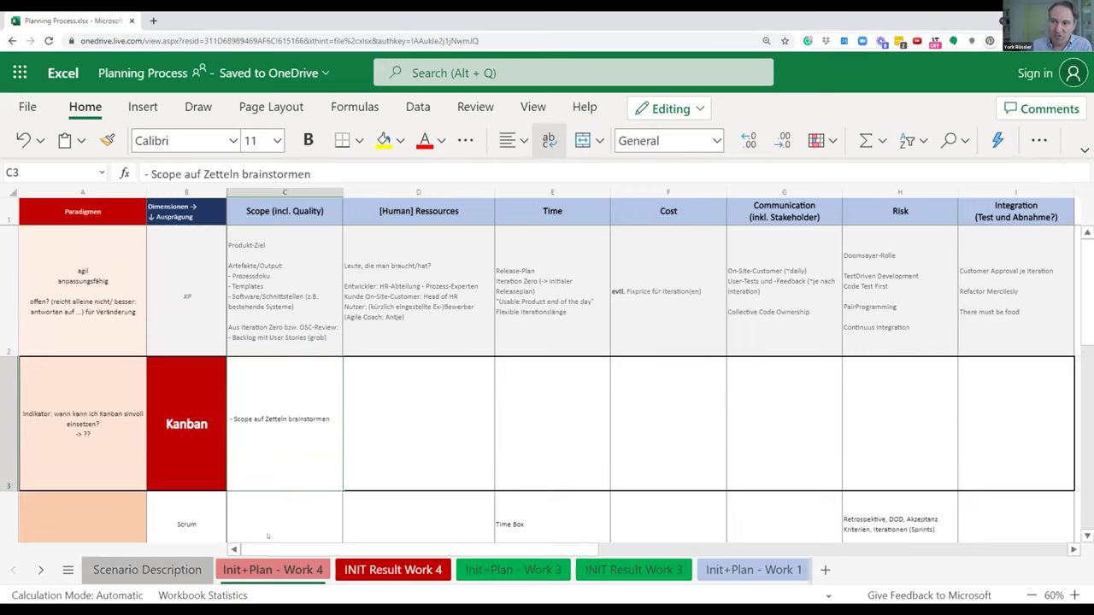
Step: Review the purpose, requirements and roles listed under Beispiel 3 on the Scenario Description sheet
key("ctrl+Page_Up")
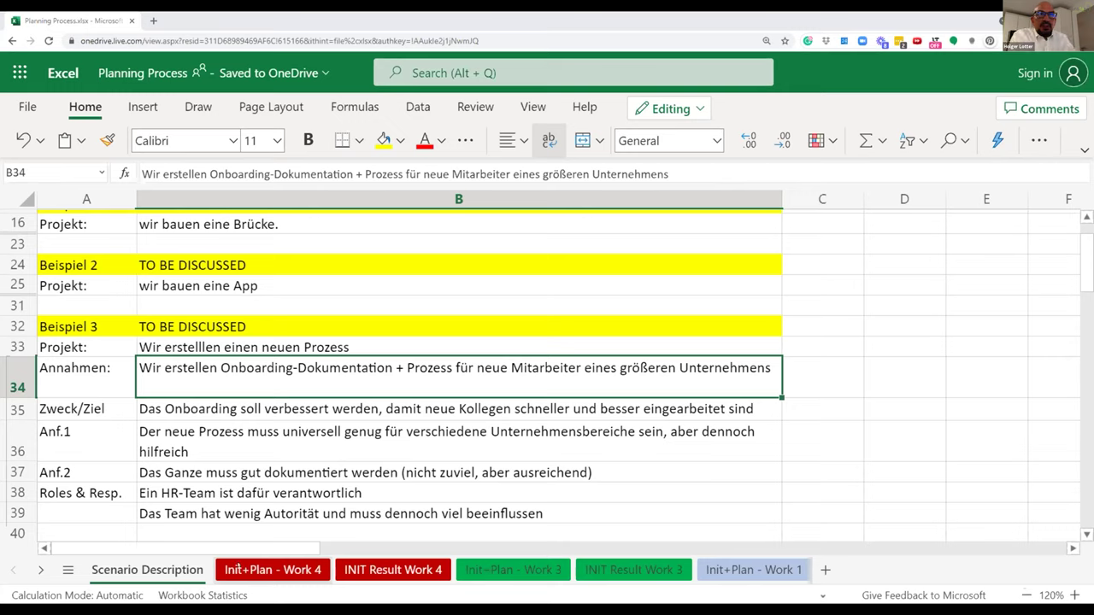
key("ctrl+Page_Down")
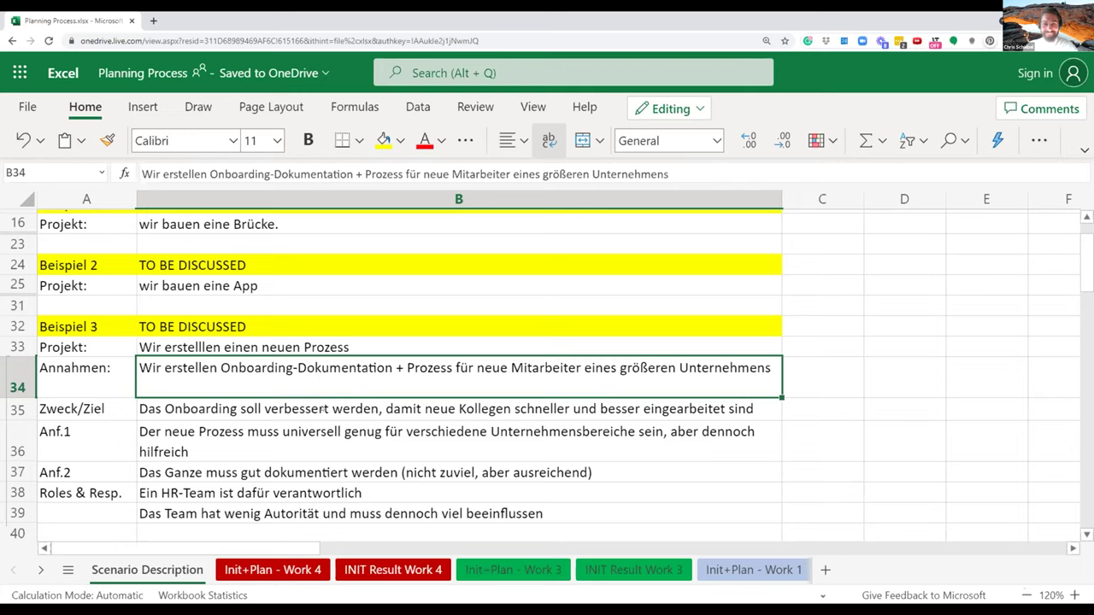
key("Down")
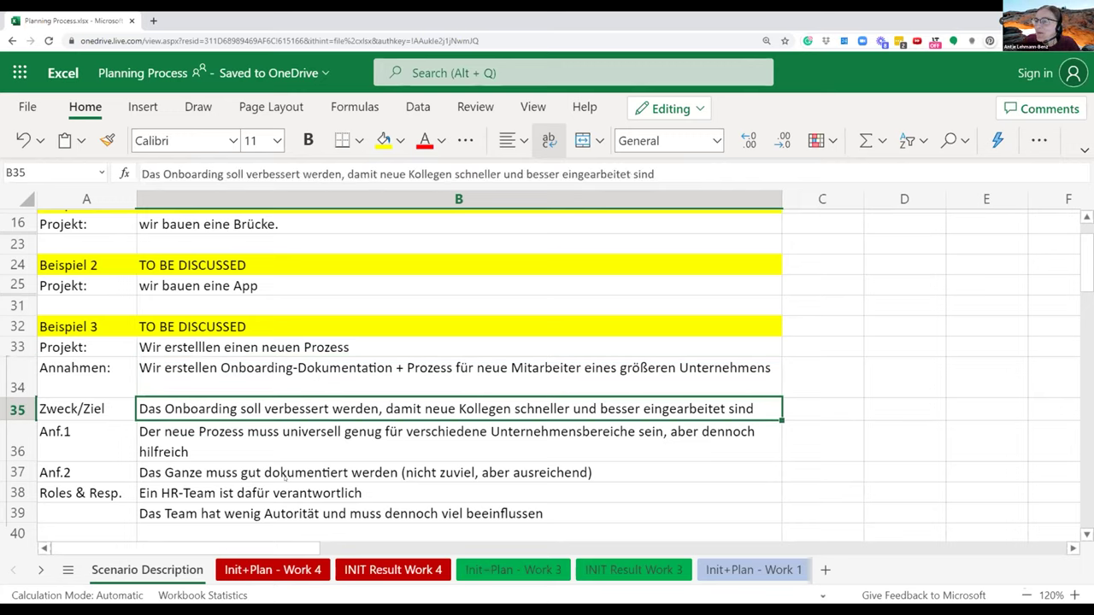
key("shift+Down")
key("shift+Down")
key("shift+Down")
key("shift+Down")
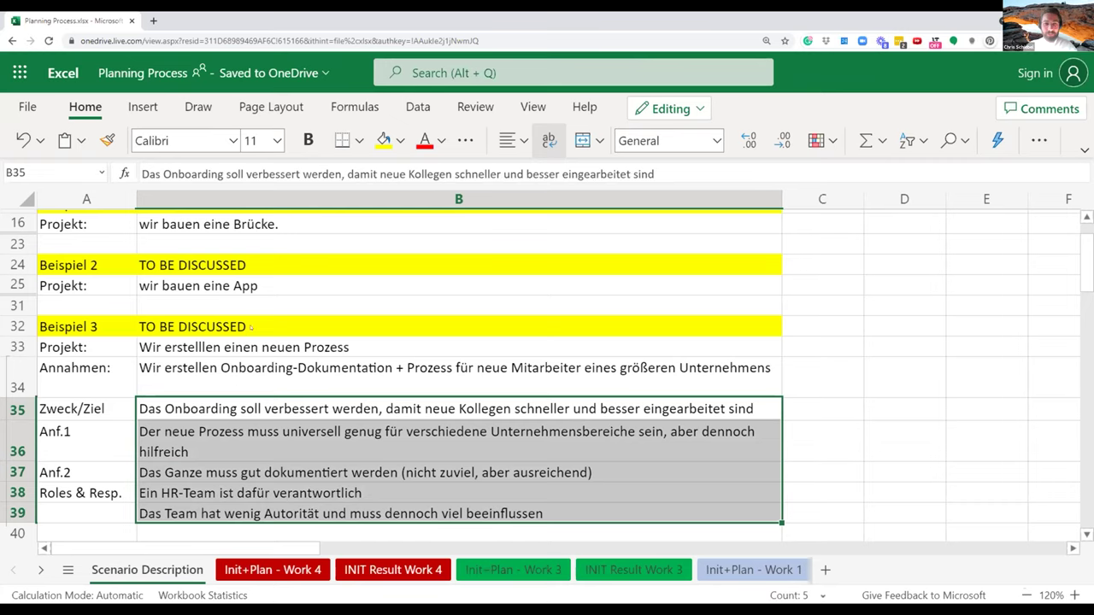
left_click(251, 327)
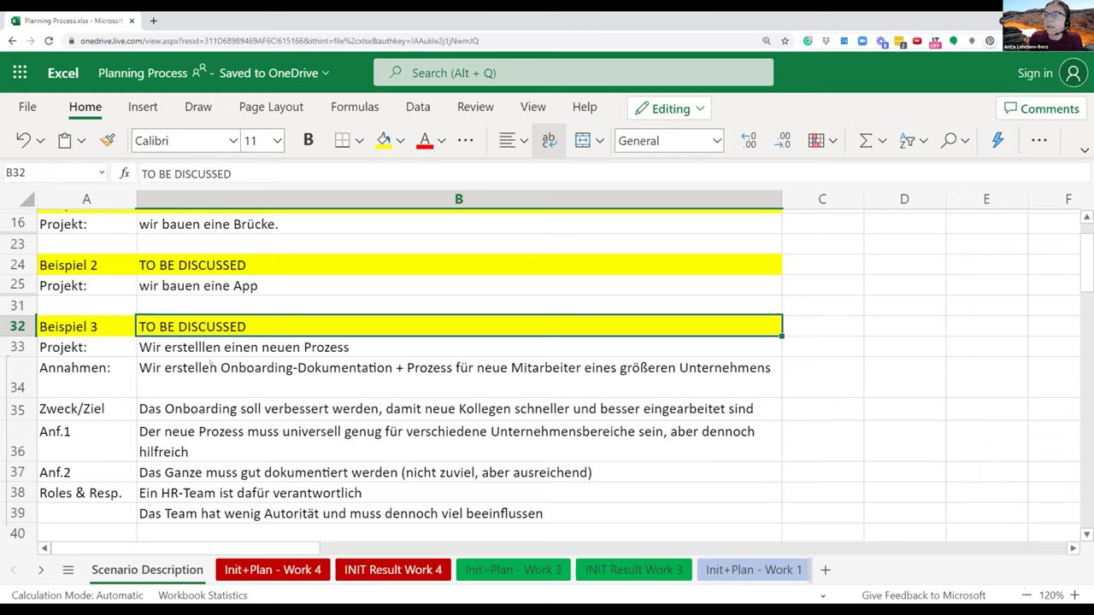
Step: Extend the Beispiel 3 label "Zweck/Ziel" to "Zweck/Ziel/Bedarf" and widen column A to fit it
double_click(123, 401)
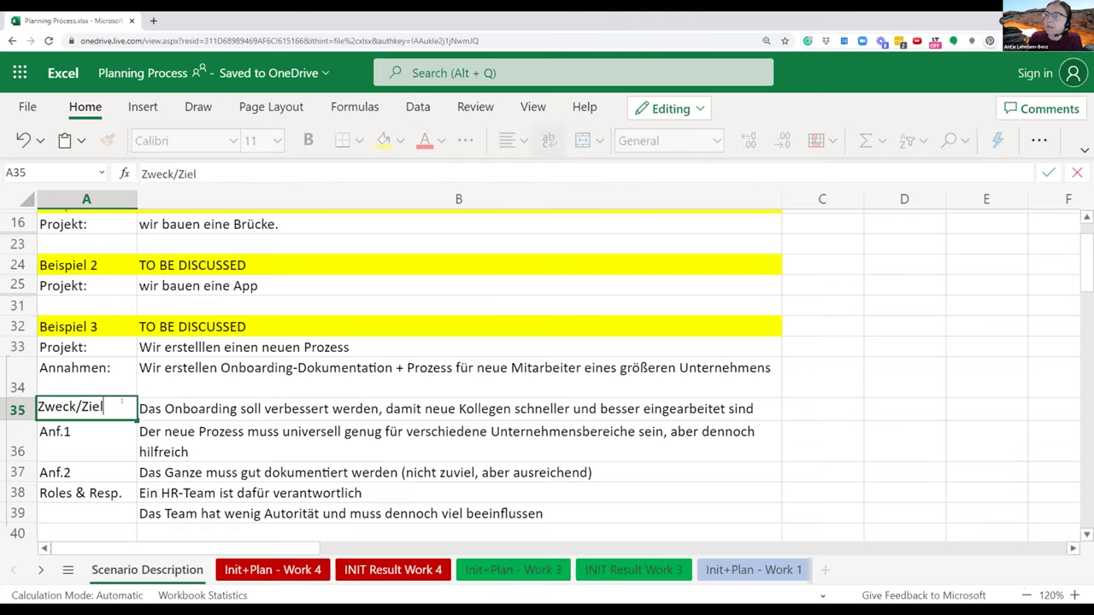
type("/Bedarf")
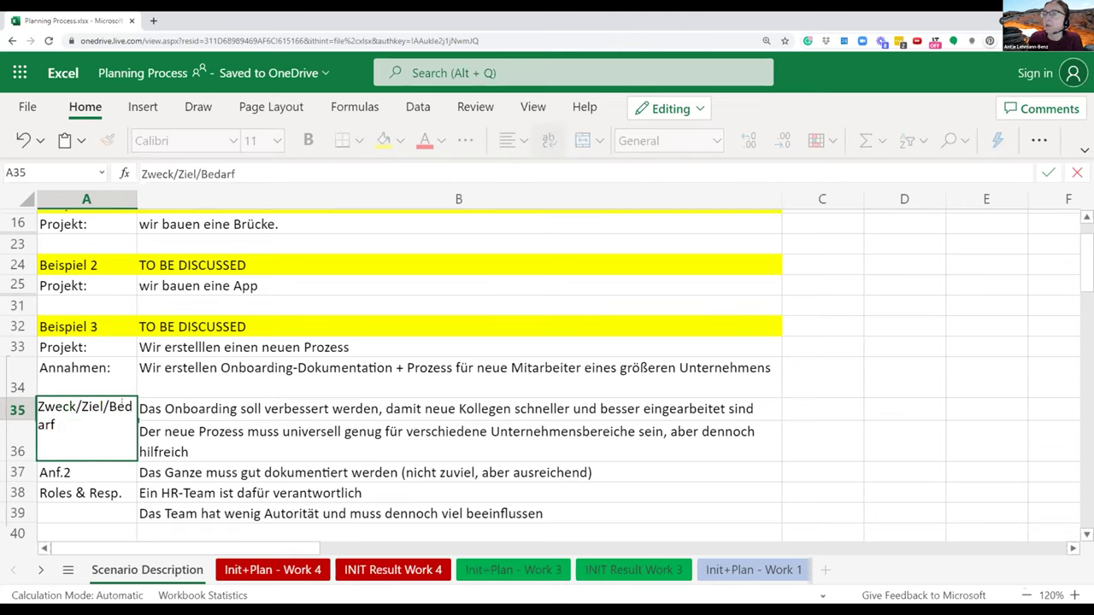
key("Return")
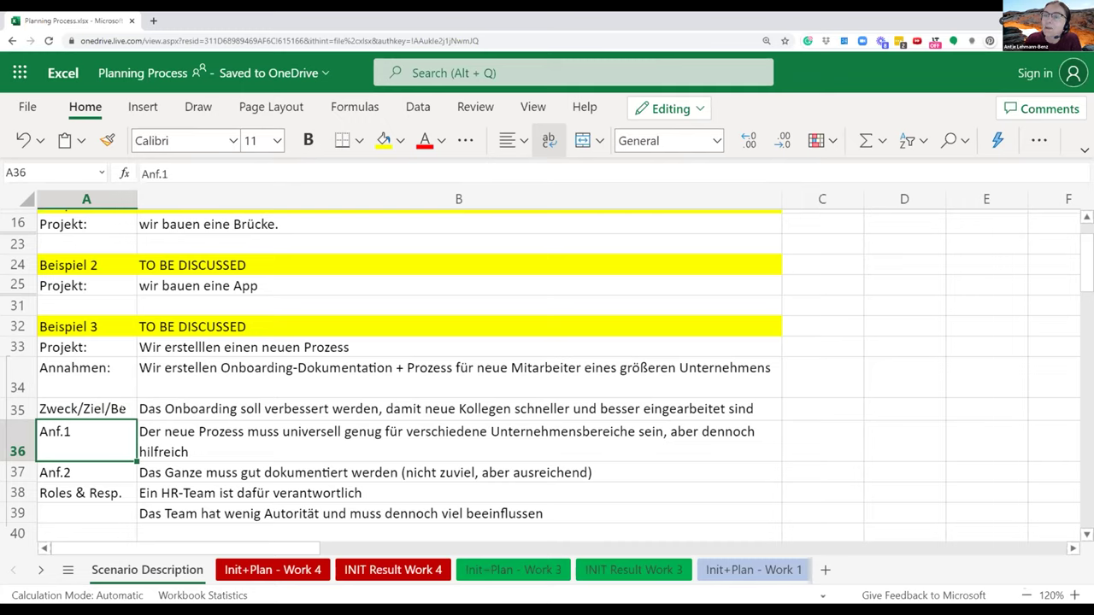
left_click(86, 409)
left_click_drag(137, 199, 165, 199)
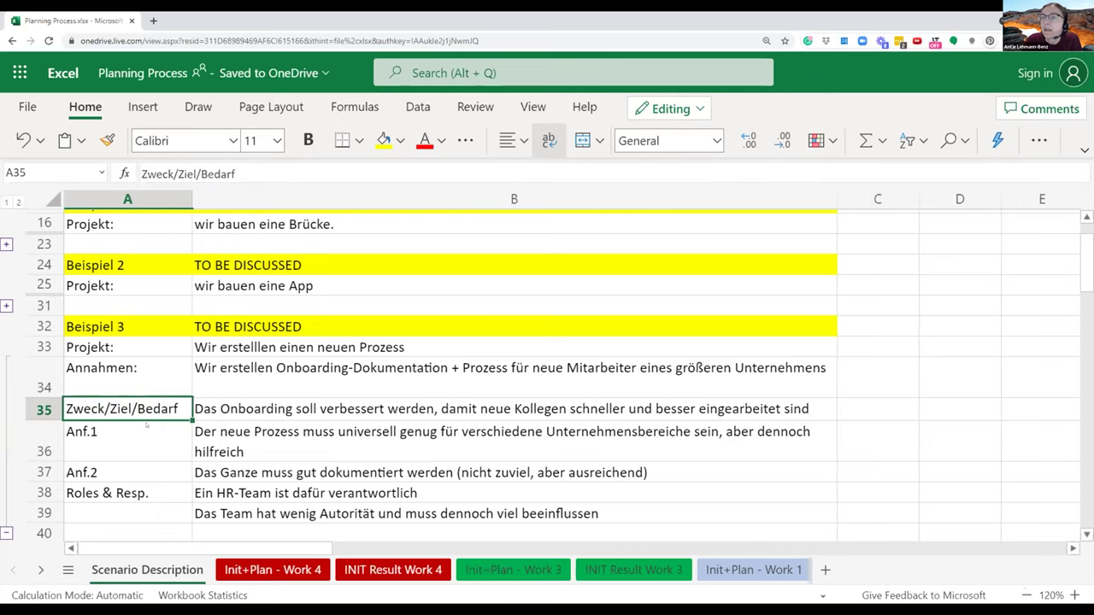
Step: Review the Anf.1, Anf.2 and Roles & Resp. descriptions of Beispiel 3
left_click(222, 446)
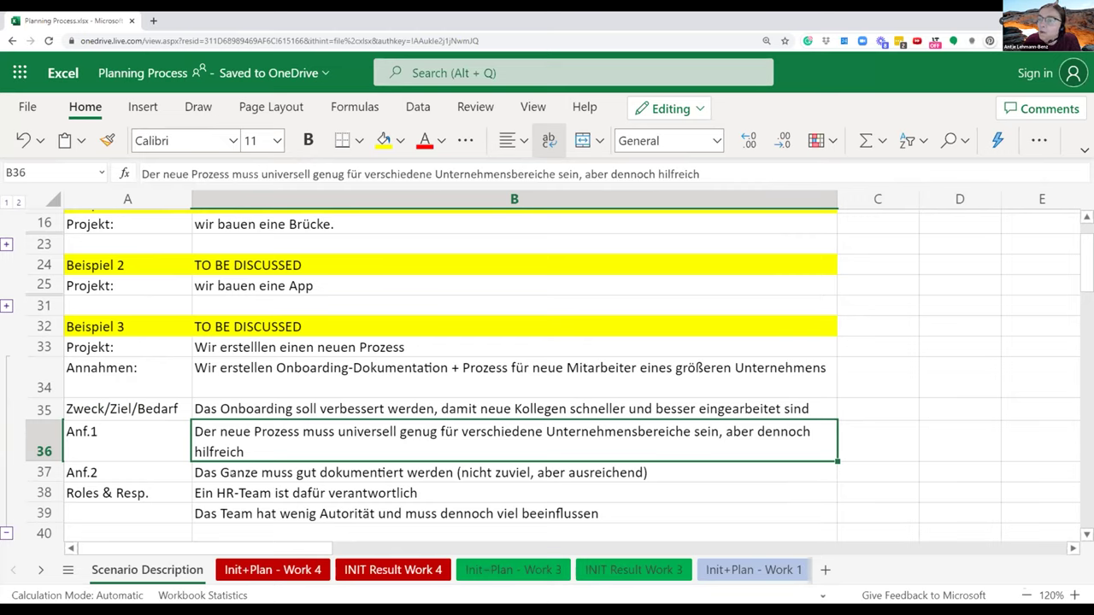
left_click(419, 472)
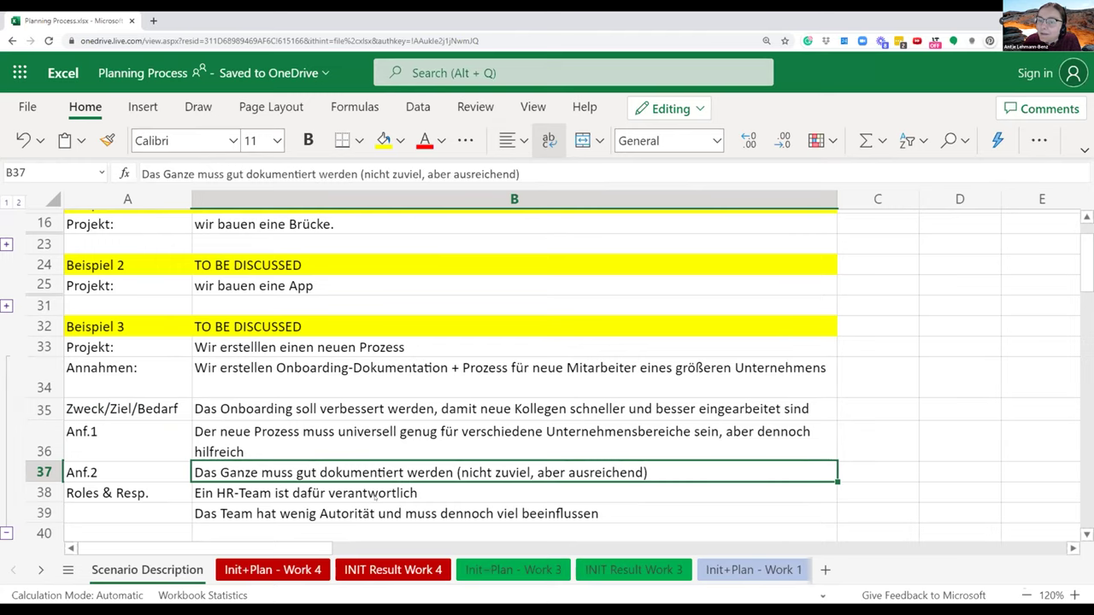
left_click(376, 495)
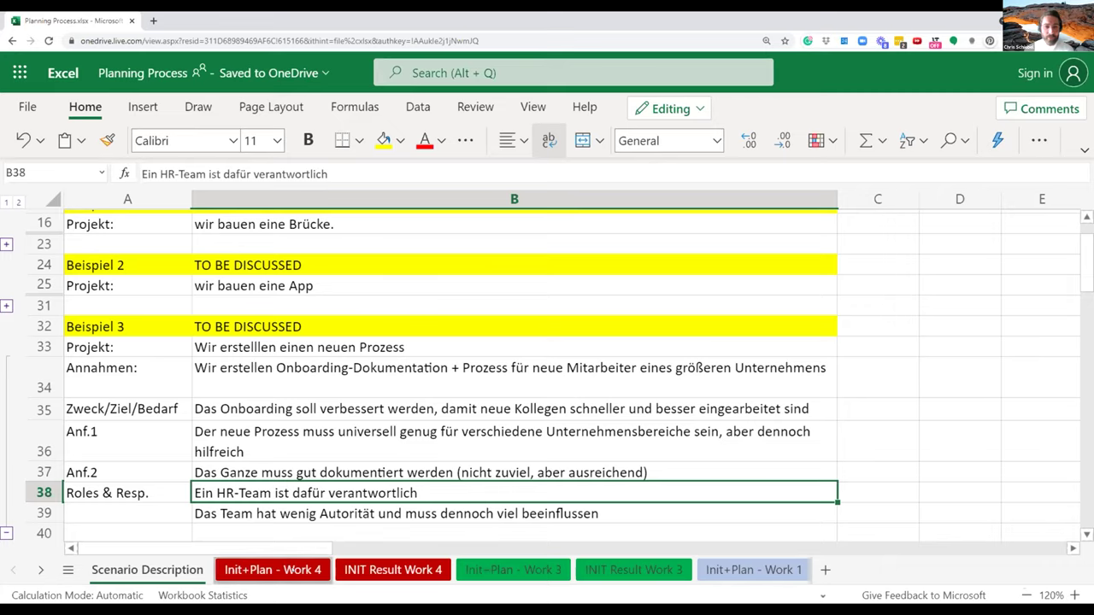
Step: On the Init+Plan - Work 4 sheet, insert the line "So schnell wie möglich mit dem Arbeiten beginnen" above the brainstorming bullet in Kanban's Scope cell
left_click(282, 570)
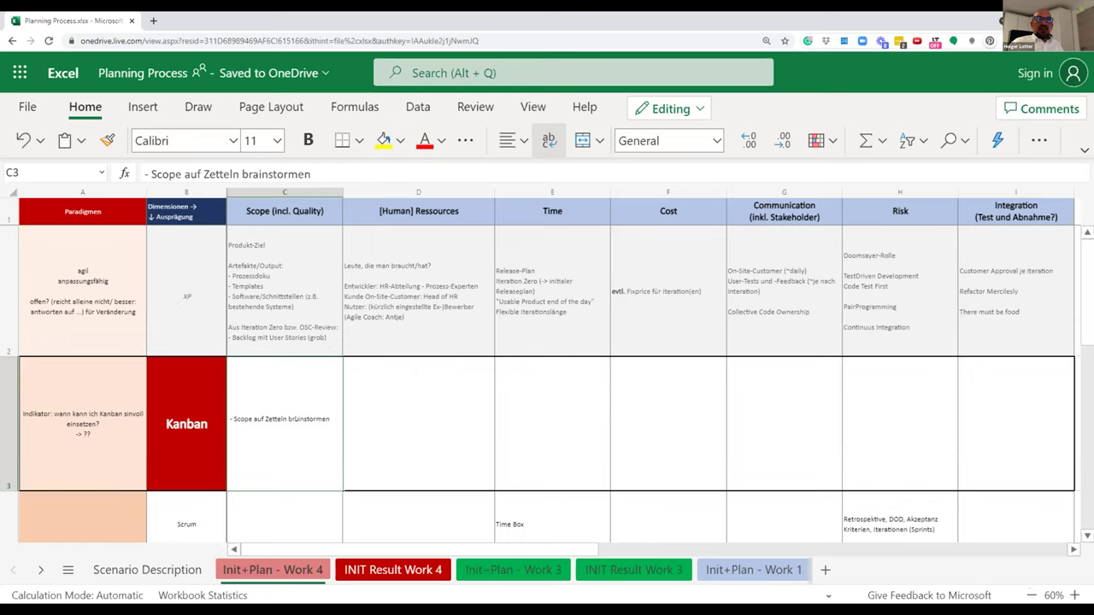
double_click(291, 419)
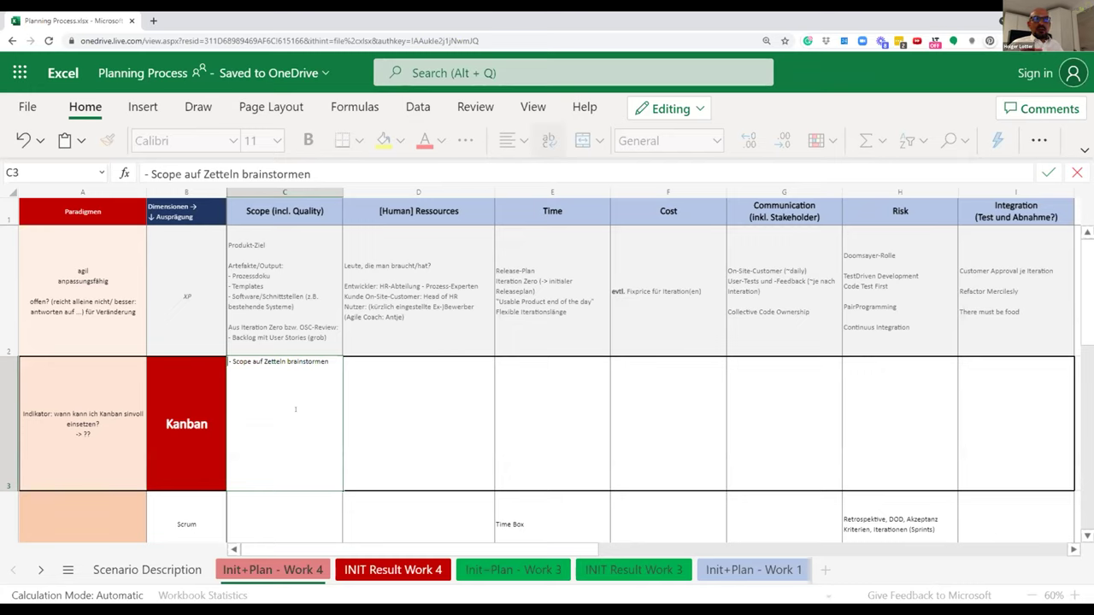
type("So schnell wie m ")
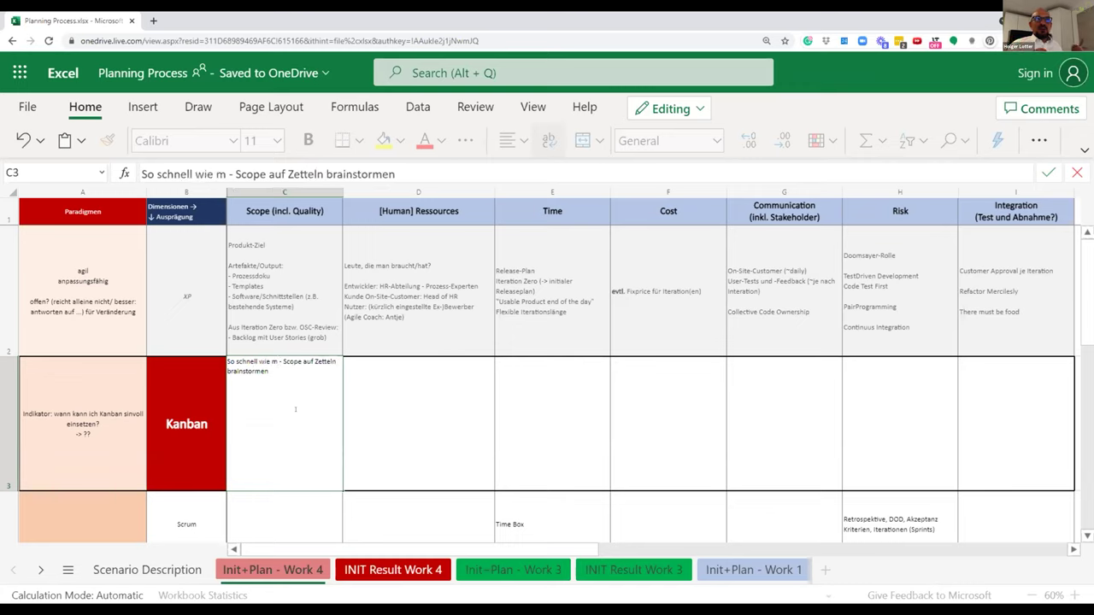
type("öglich mit dem ")
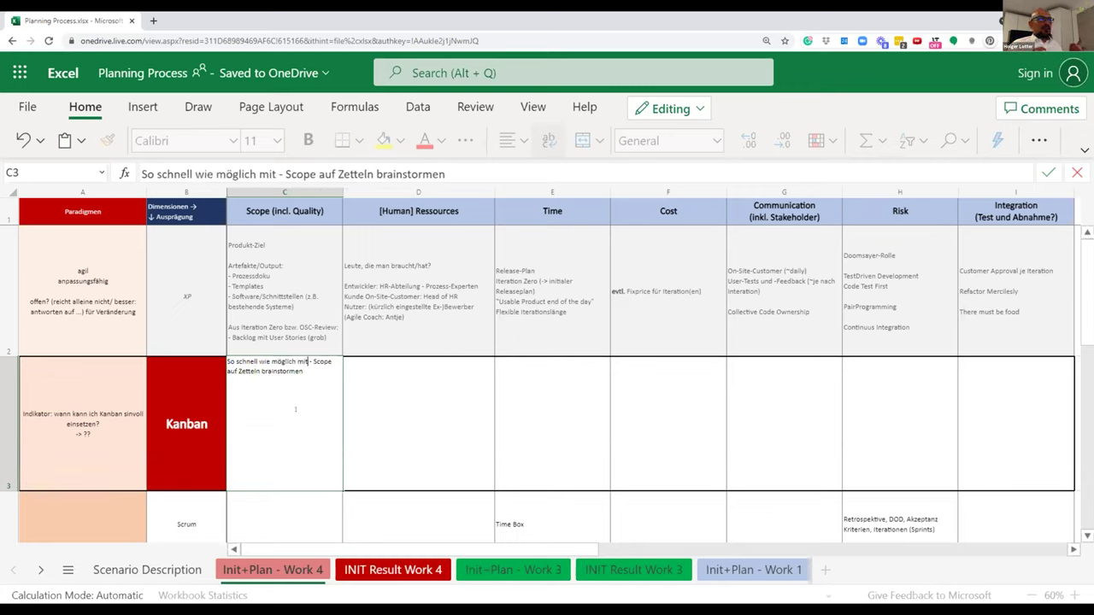
type("Arbeiten begin")
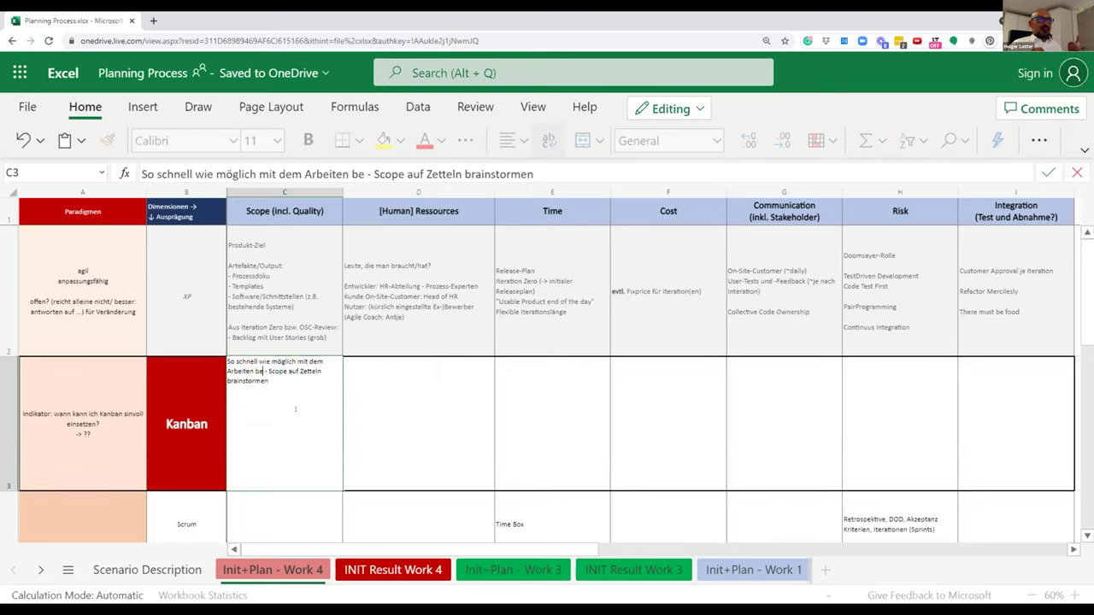
type("nen")
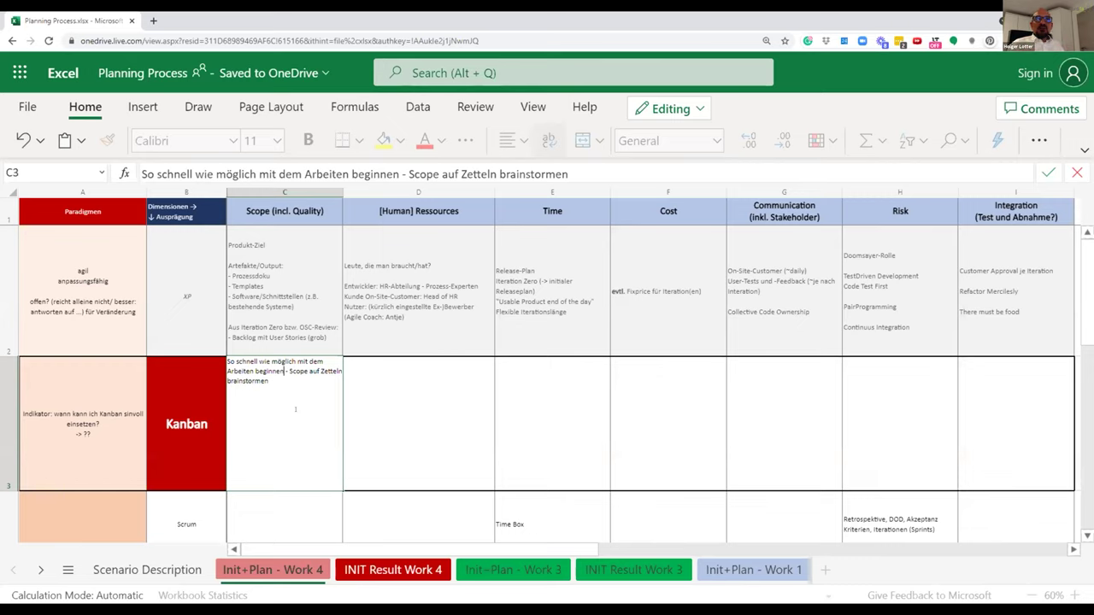
key("alt+Return")
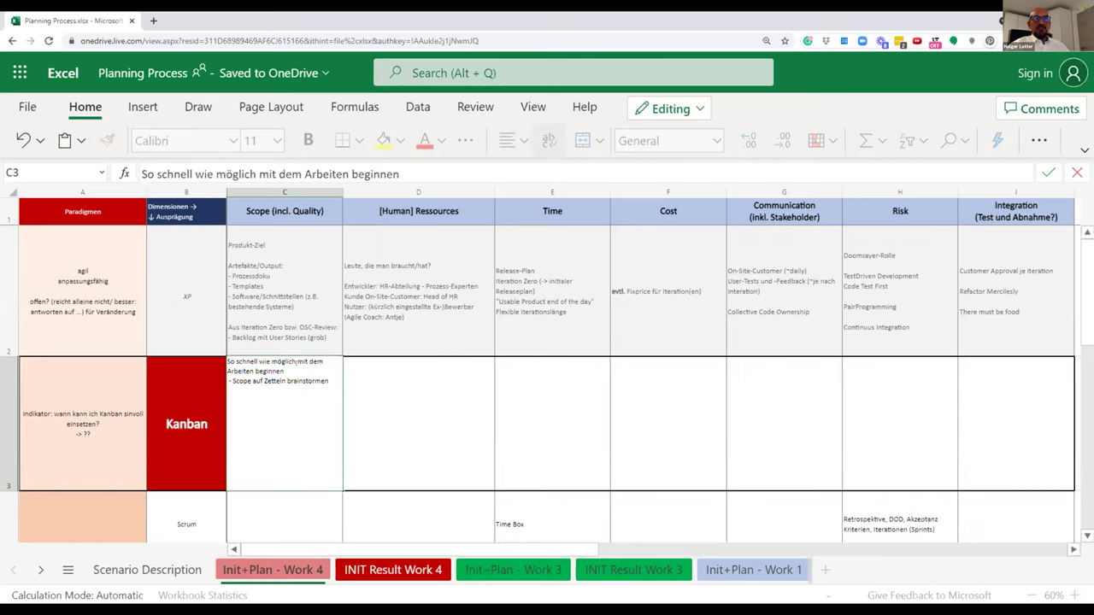
Step: Continue the first line of Kanban's Scope cell with ", in Fluss und zu Feedback kommen"
type("in Flus")
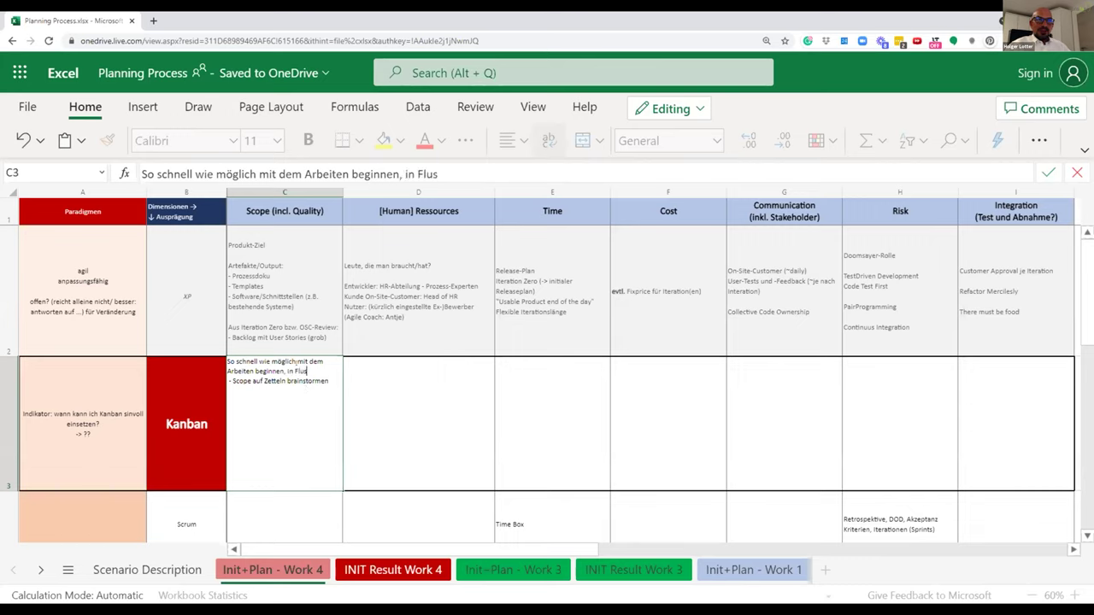
type("s und zu FEee")
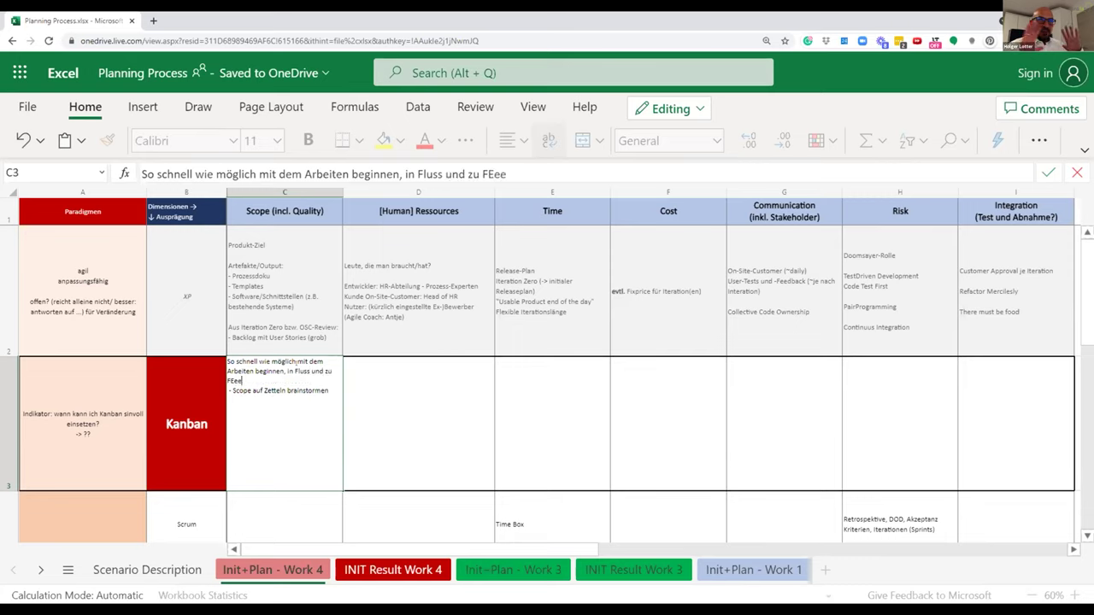
key("BackSpace")
key("BackSpace")
key("BackSpace")
type("eedback kommen")
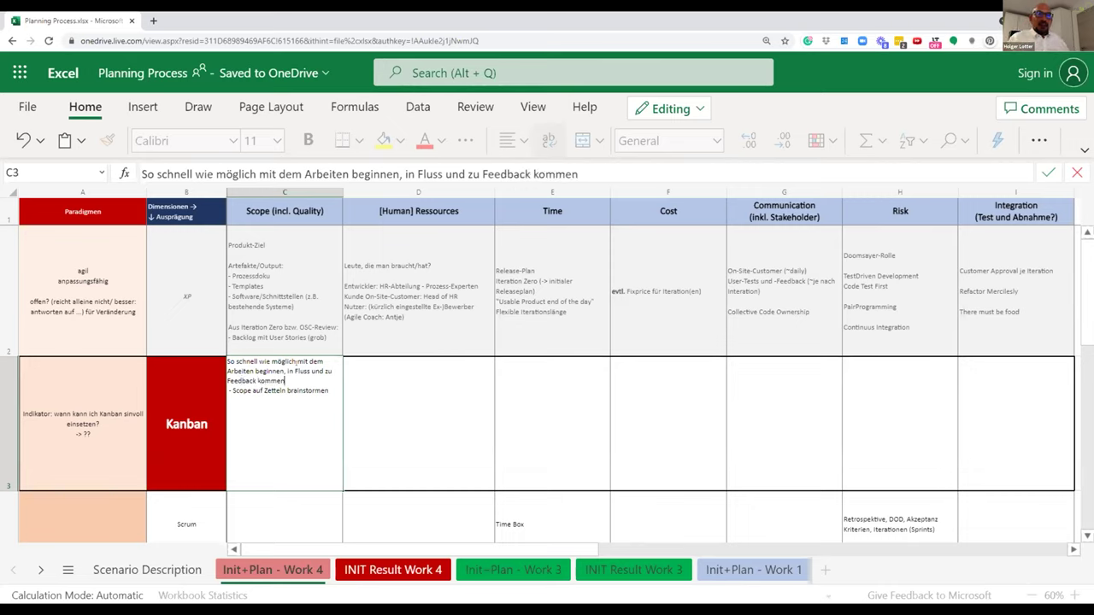
Step: Add the heading "Methodisscher Ansatz" above the Kanban Scope text and turn the "So schnell wie möglich" sentence into a dash bullet
key("ctrl+Home")
type("Methodiss")
type("cher Ansatz")
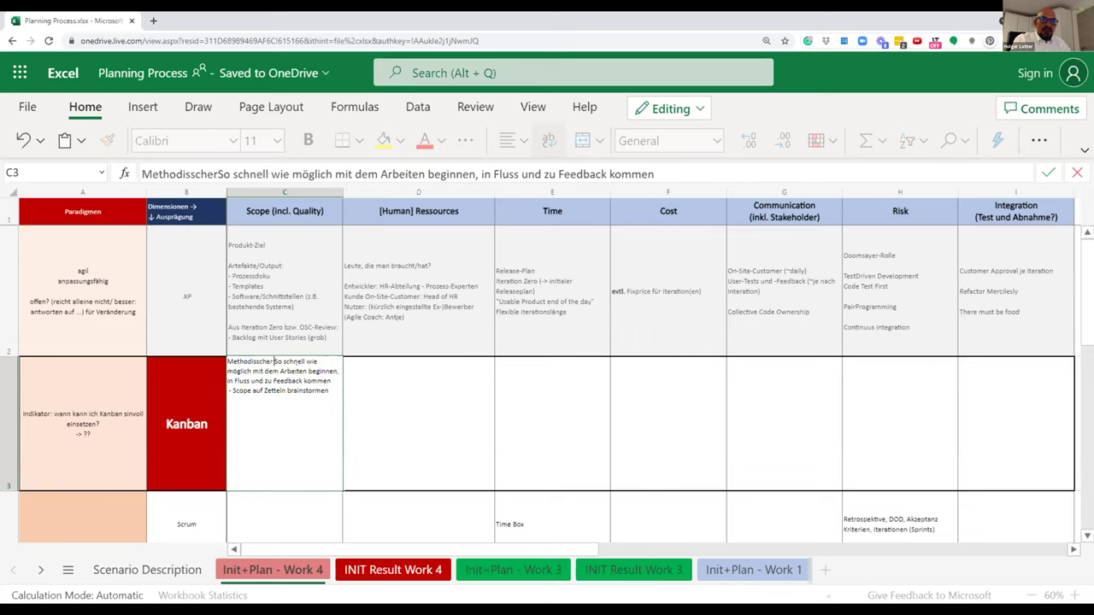
type(":")
key("alt+Return")
type("-")
Step: Insert "bspw." before "Scope auf Zetteln brainstormen" in the Kanban Scope cell's last bullet
key("Down")
key("Down")
key("Down")
type("- bspw.")
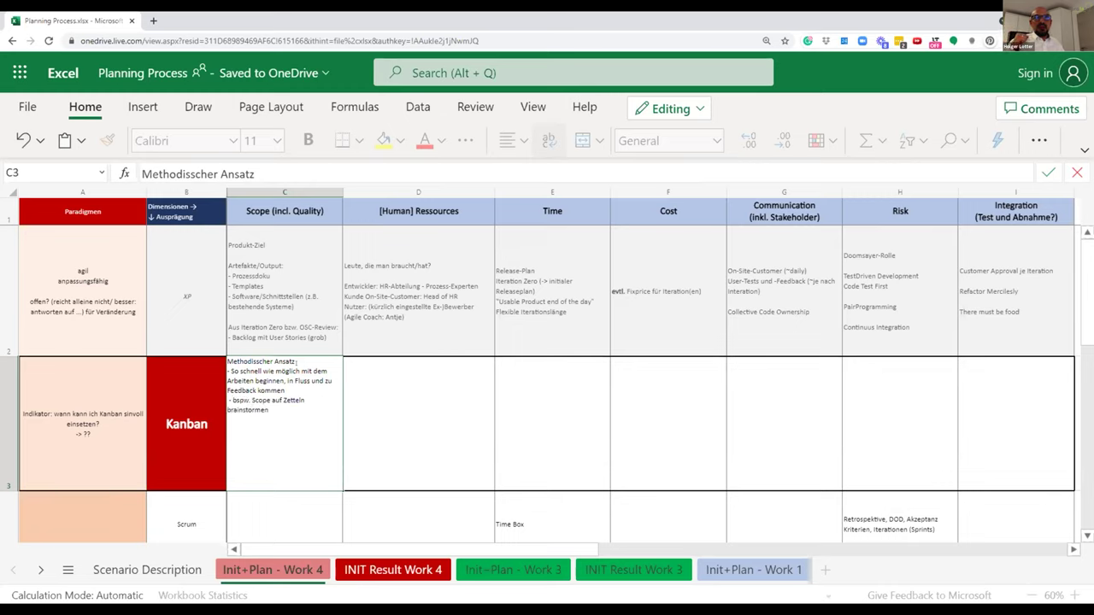
Step: Correct the Scope heading to "Methodischer Ansatz", with a blank line below it, and start an empty dash bullet at the end of the cell
key("Up")
key("Up")
key("Up")
key("End")
key("alt+Return")
left_click(256, 361)
key("BackSpace")
left_click(258, 382)
left_click(286, 415)
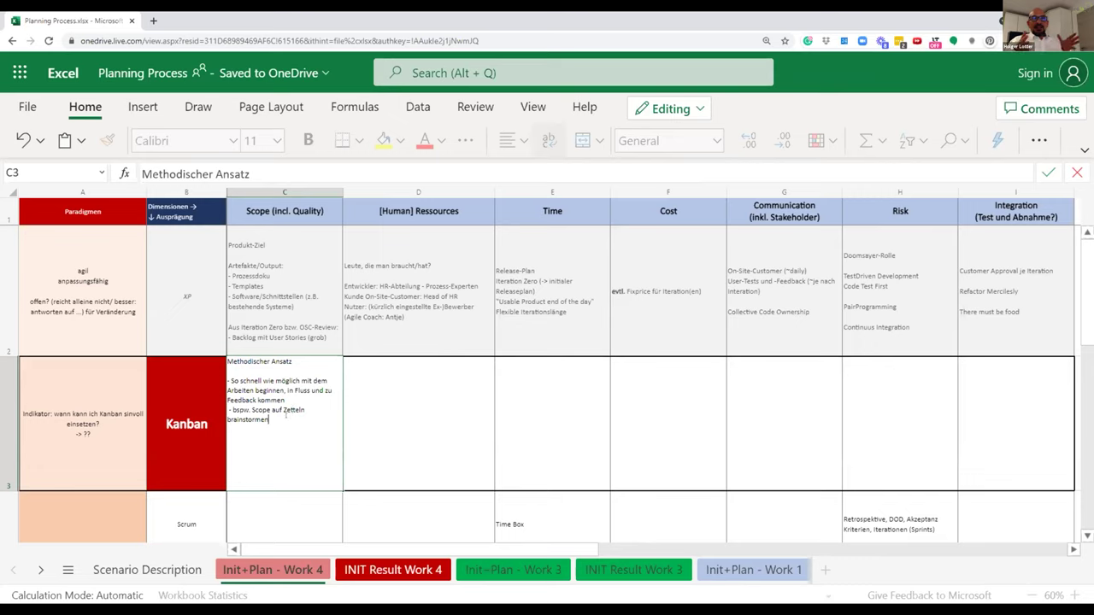
key("alt+Return")
type("-")
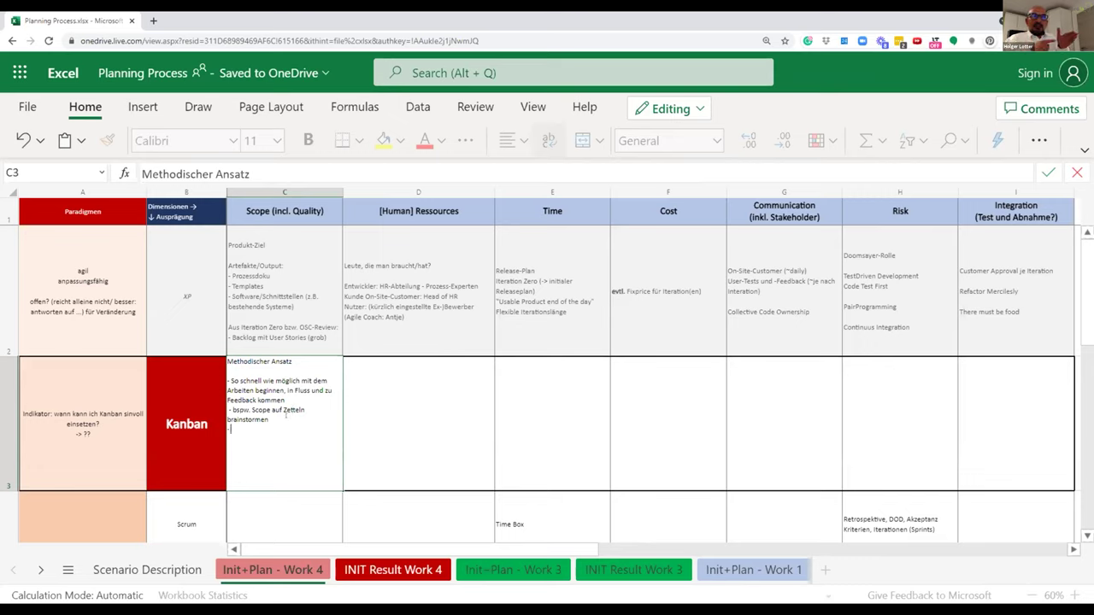
Step: Enter "(- Schnittstellen identifizieren)" in the Kanban row's Communication (inkl. Stakeholder) cell
left_click(757, 390)
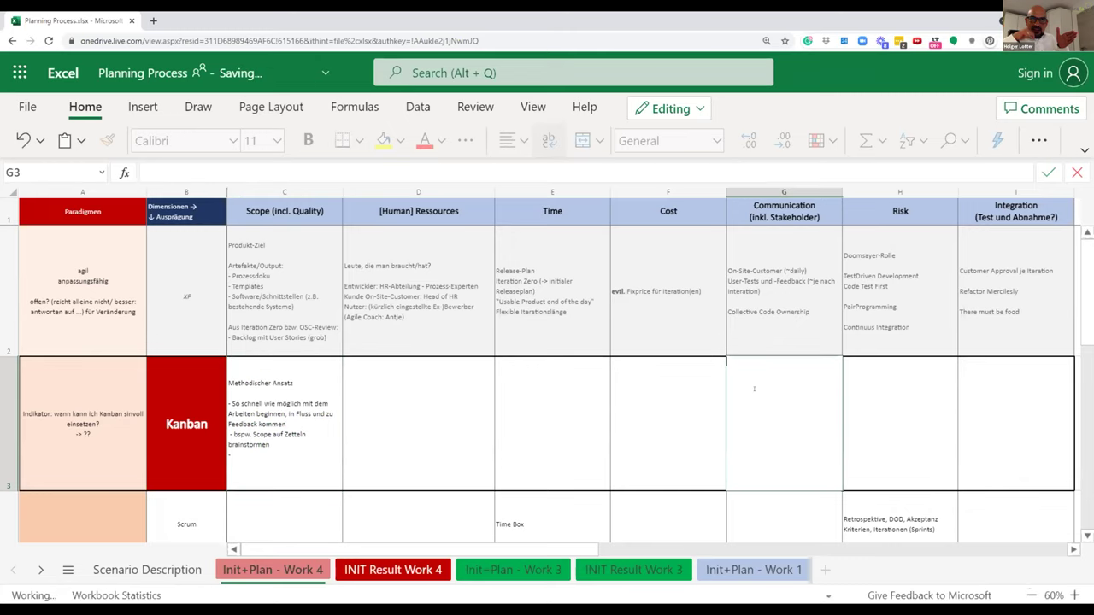
type("- Sc")
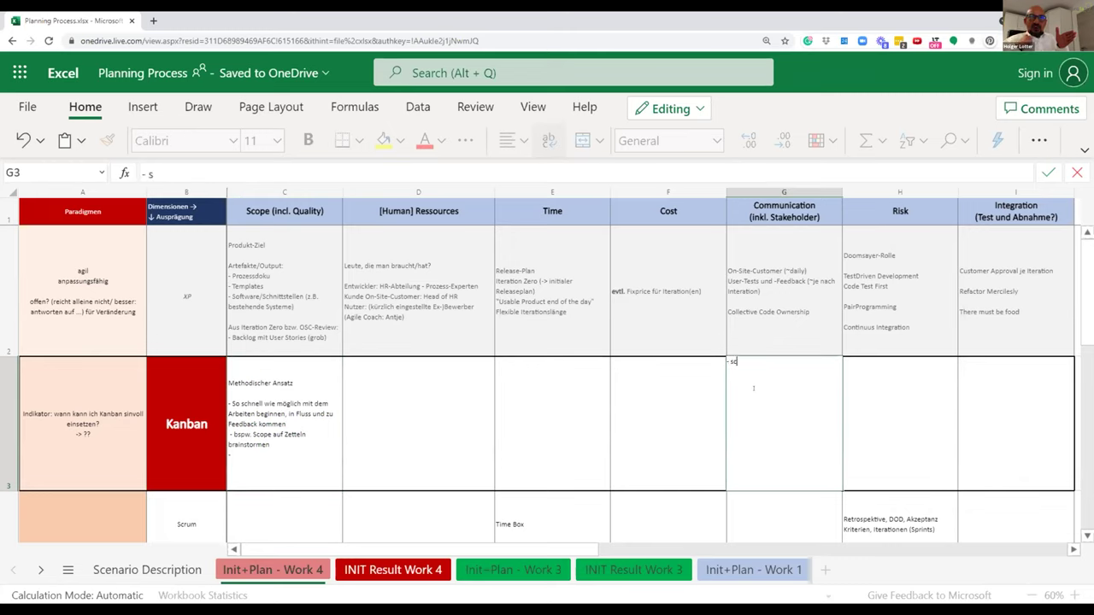
type("hnittste")
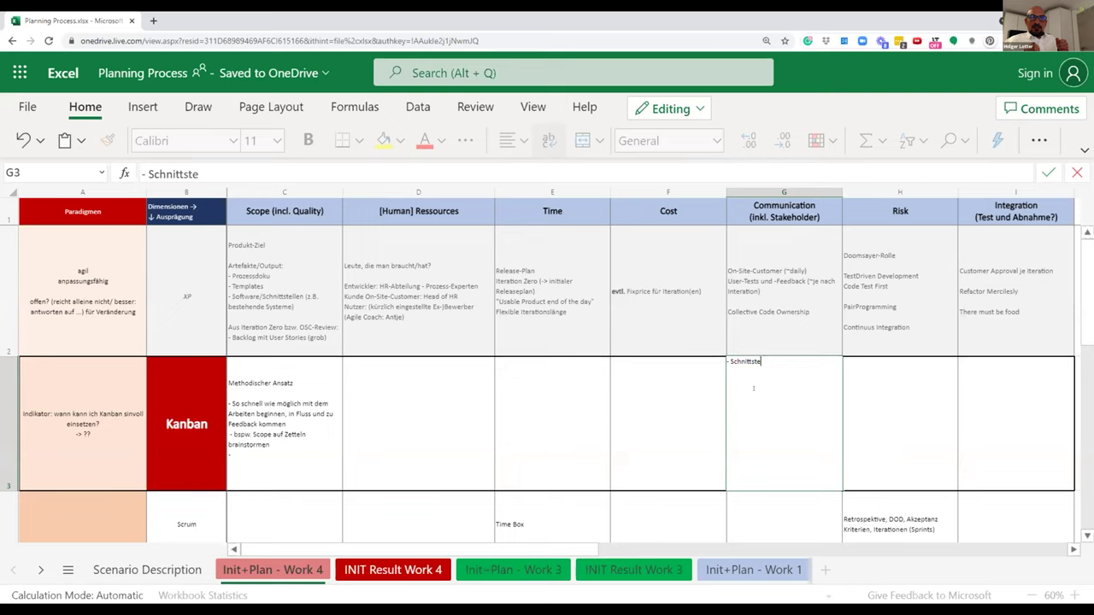
type("llen identifizieren")
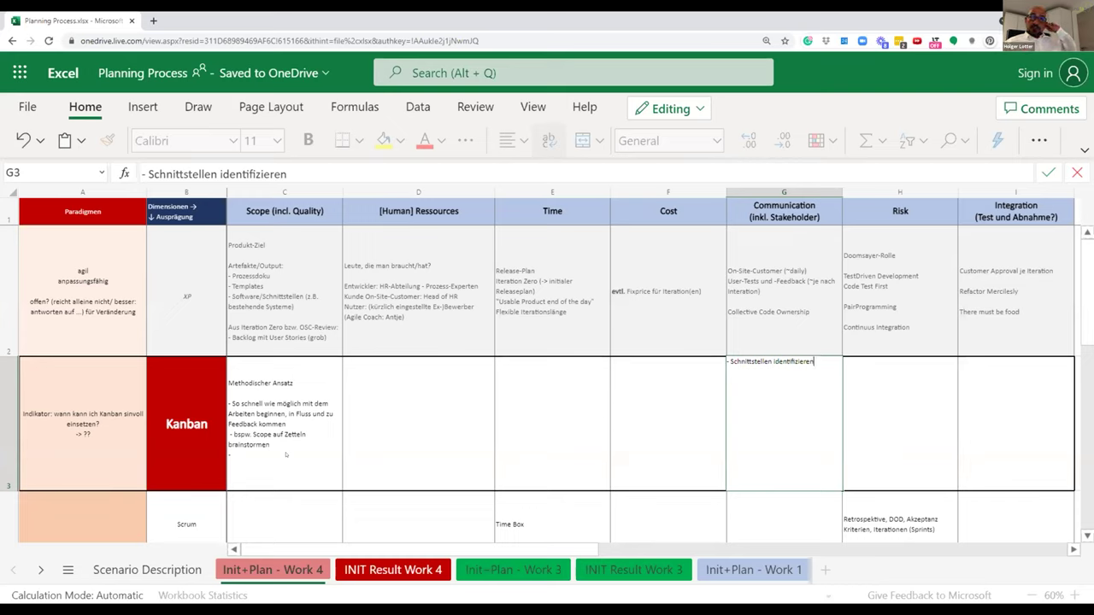
key("ctrl+a")
key("Home")
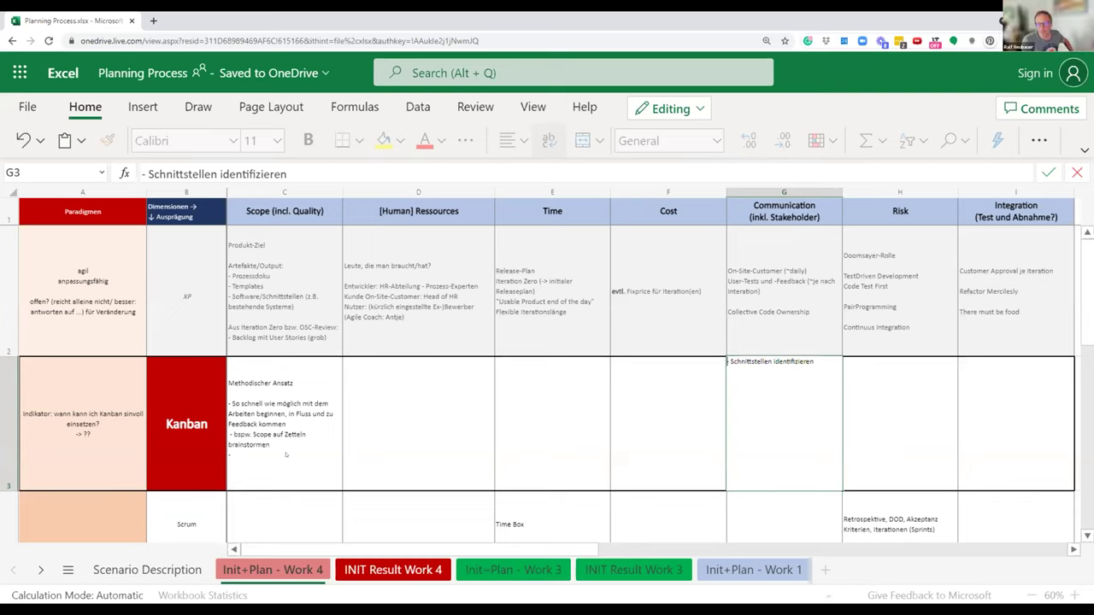
type("(")
type(")")
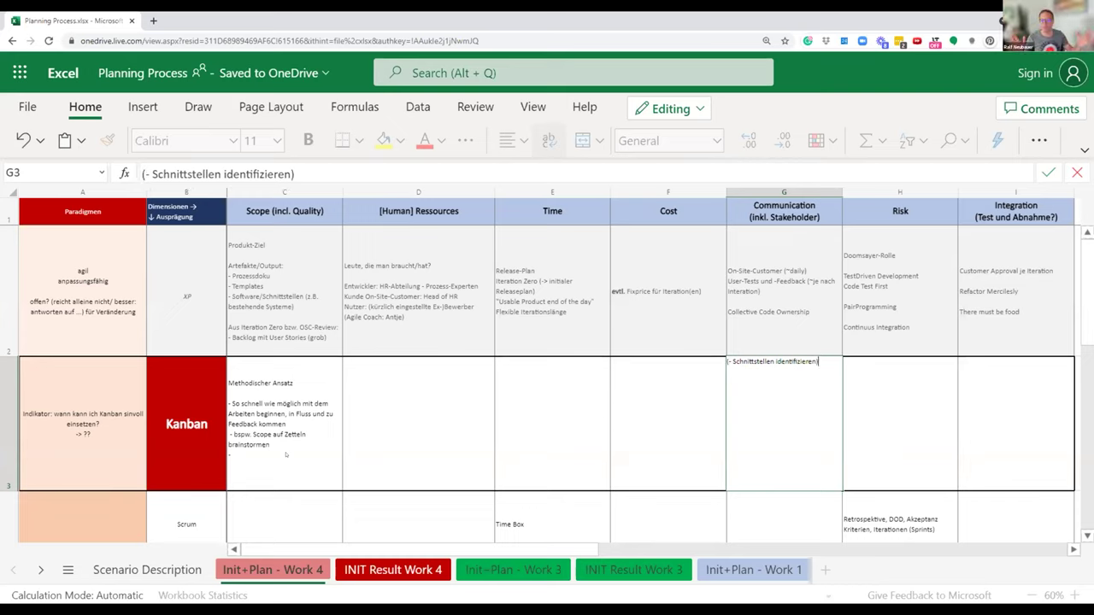
Step: Complete the last bullet of Kanban's Scope cell as "- Schnittstellen identifizieren" and remove the blank line under the heading
double_click(287, 455)
type("-Schnittstellen identifizieren")
key("ctrl+Left")
key("ctrl+Left")
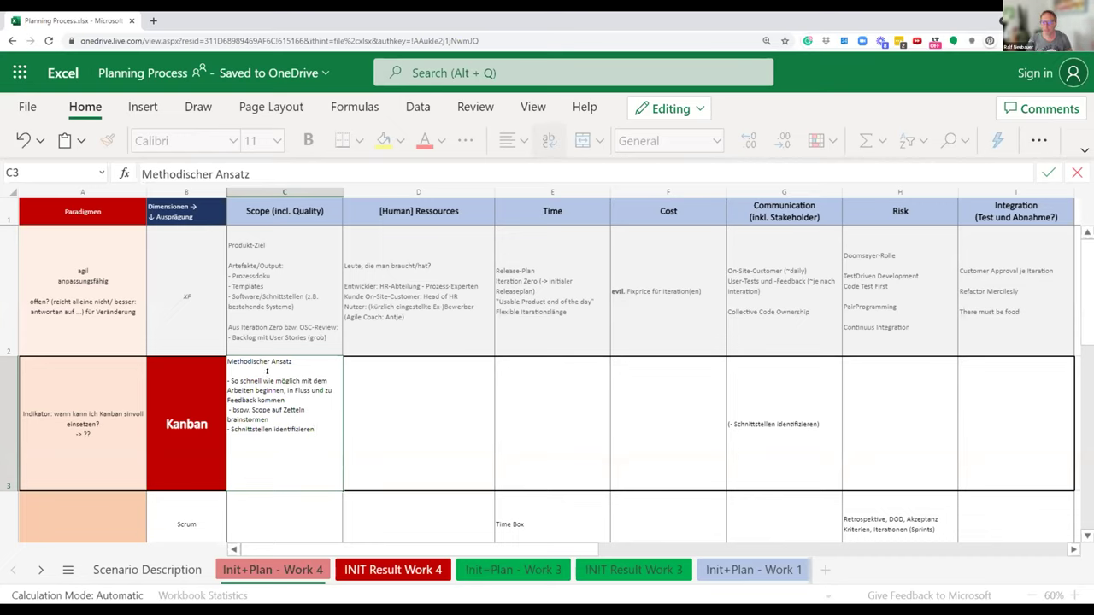
key("BackSpace")
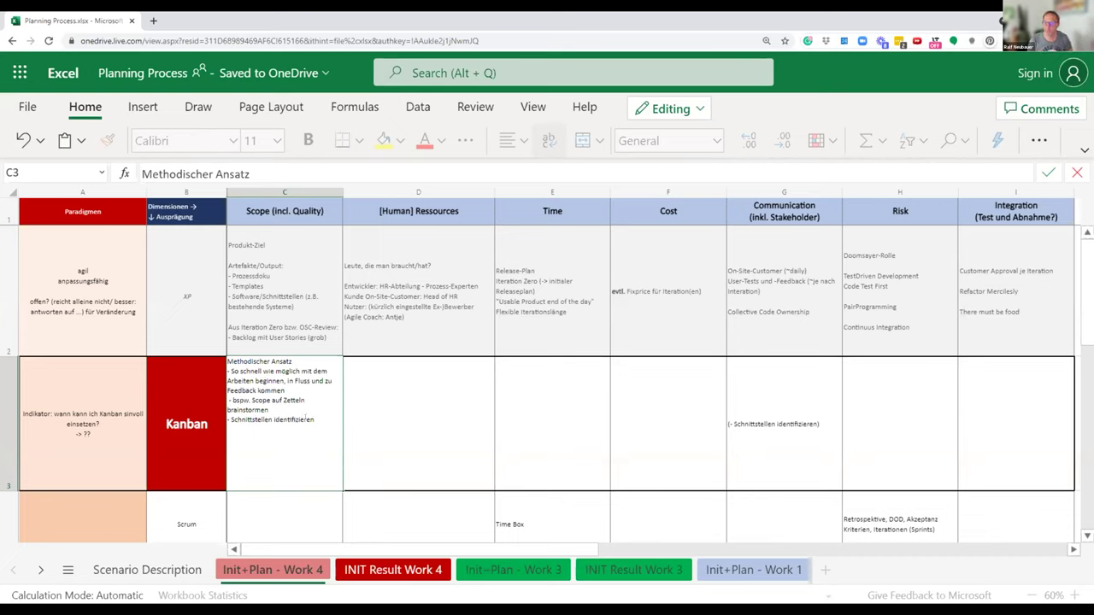
Step: Add "1. Wertsröme identifizieren/definieren" at the end of Kanban's Scope cell, separated from the bullets by a blank line
key("alt+Return")
type("Werts")
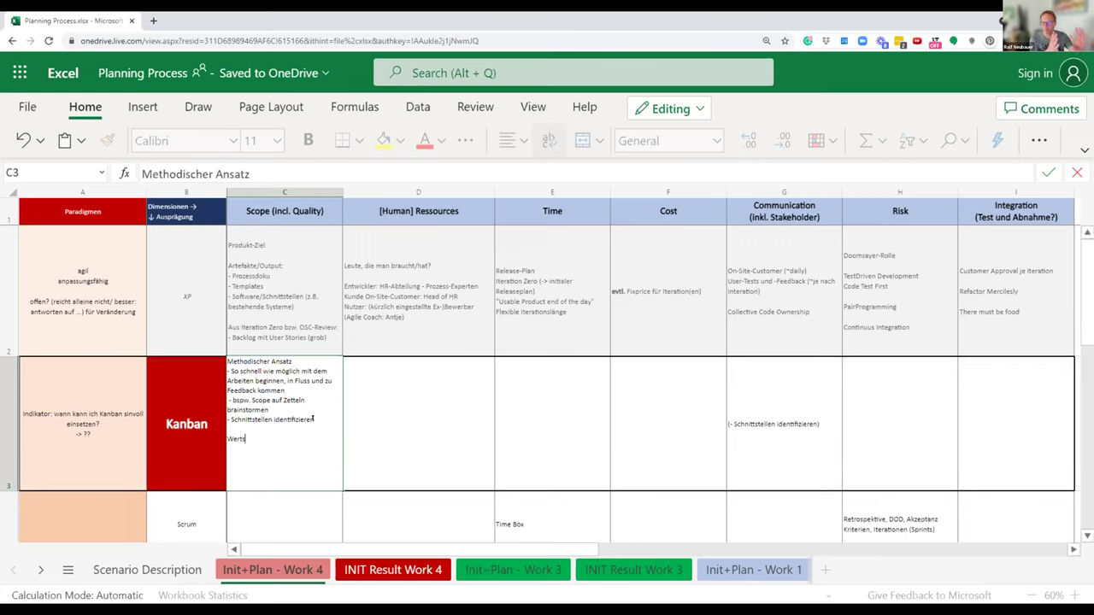
type("tröm")
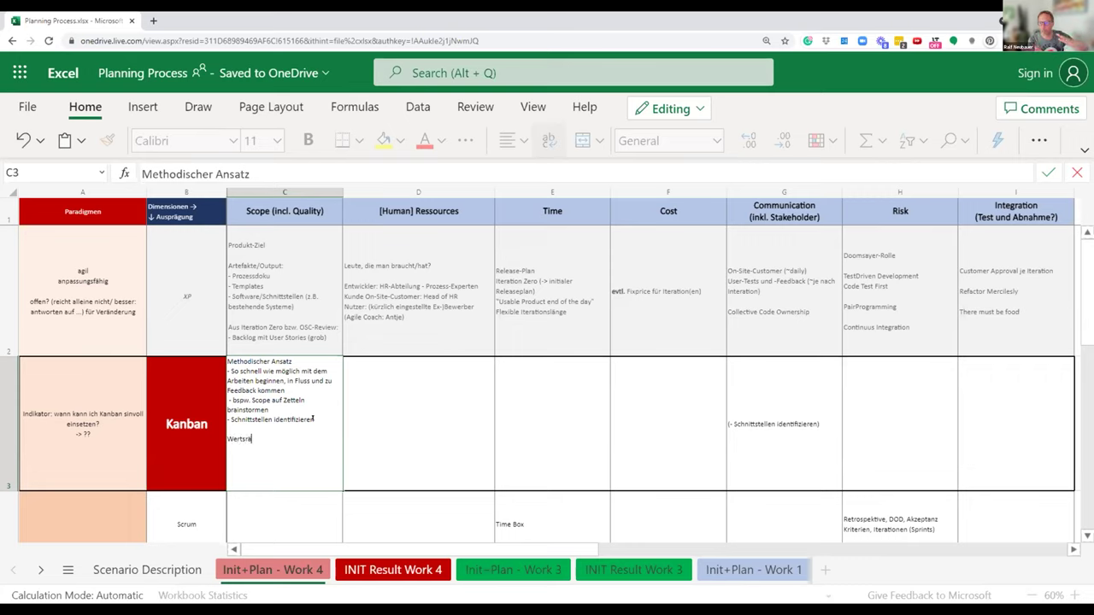
key("BackSpace")
key("BackSpace")
key("BackSpace")
key("BackSpace")
type("tröme identifizieren")
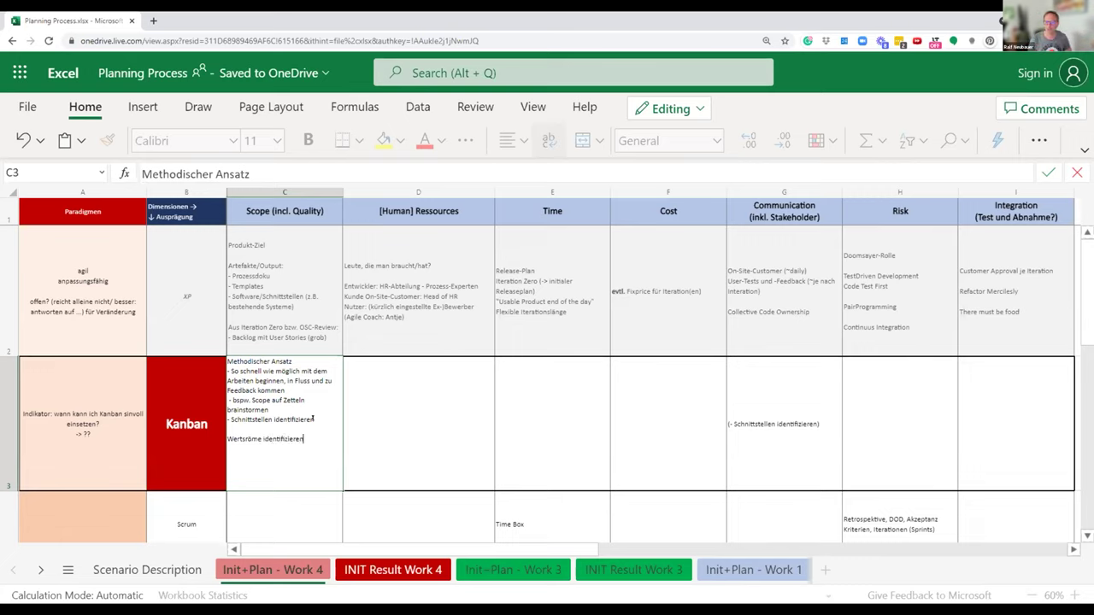
type("/definieren")
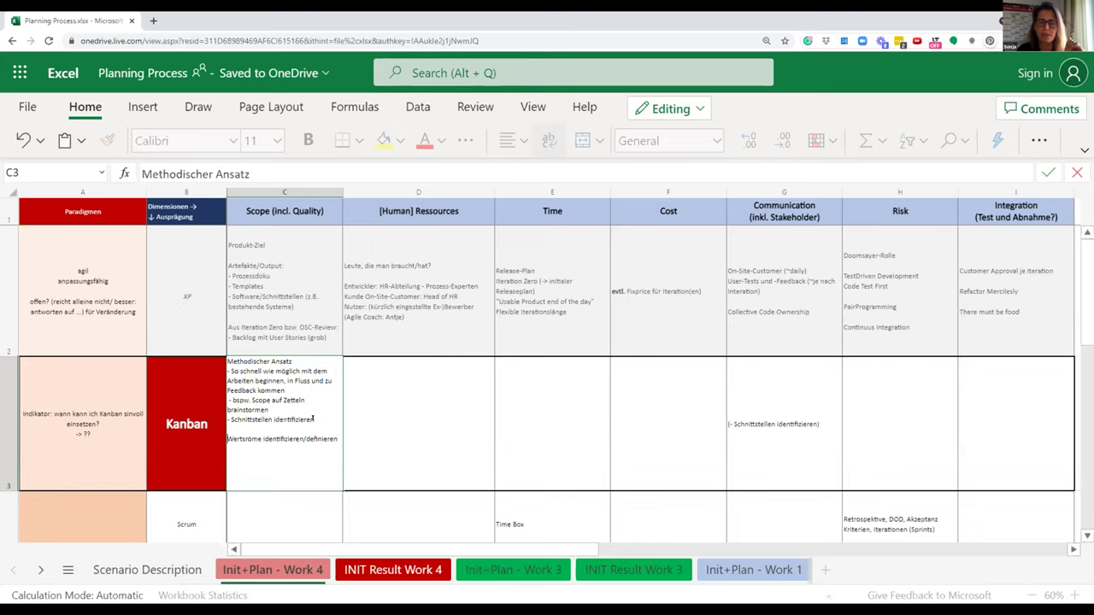
type("1.")
key("End")
key("Tab")
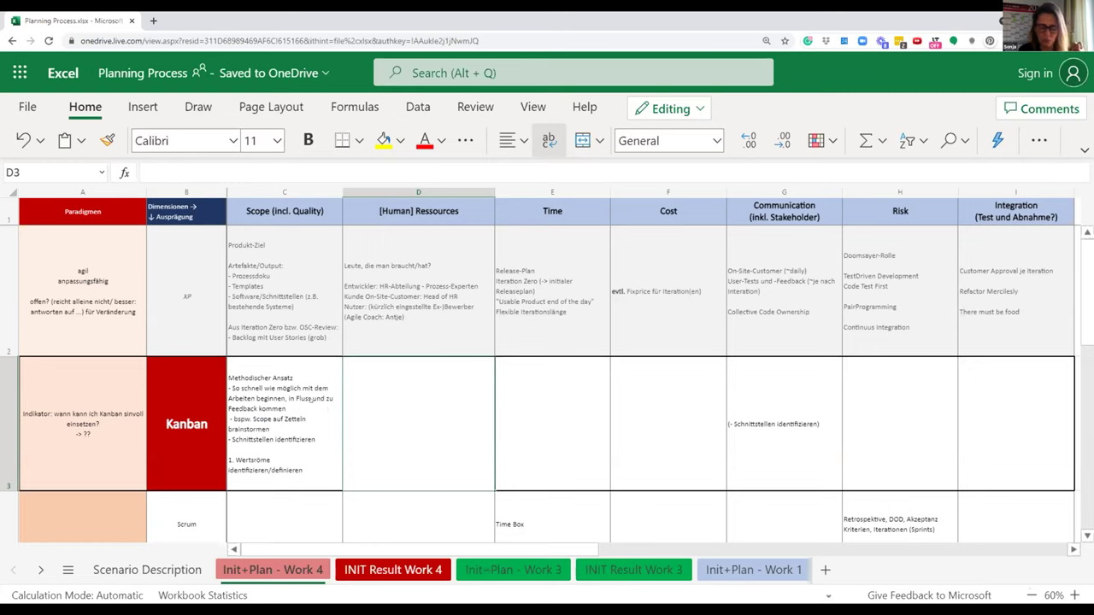
double_click(315, 420)
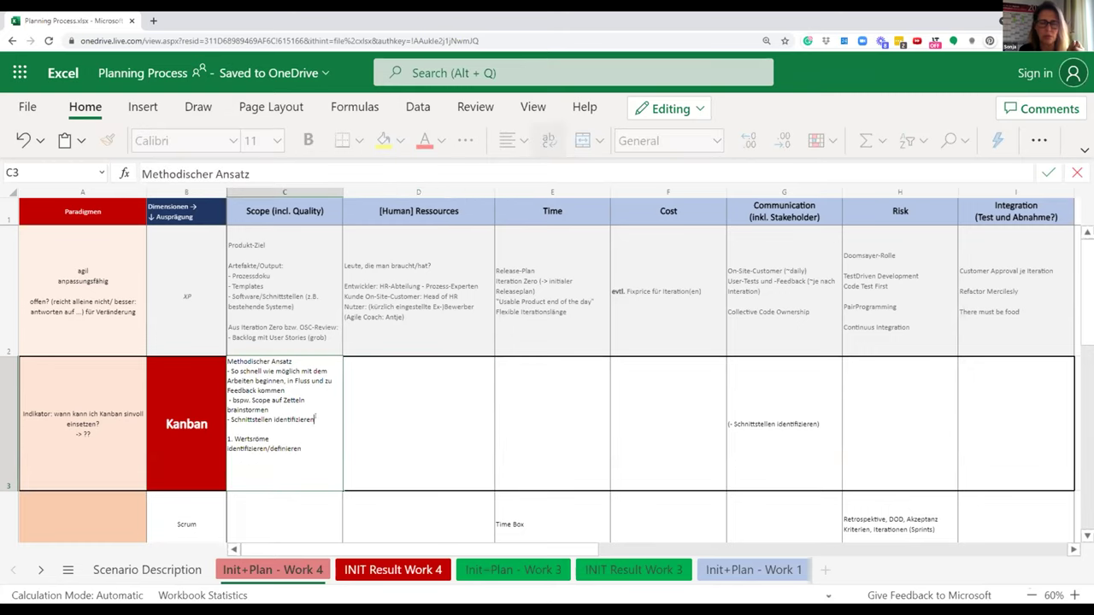
left_click_drag(316, 419, 221, 361)
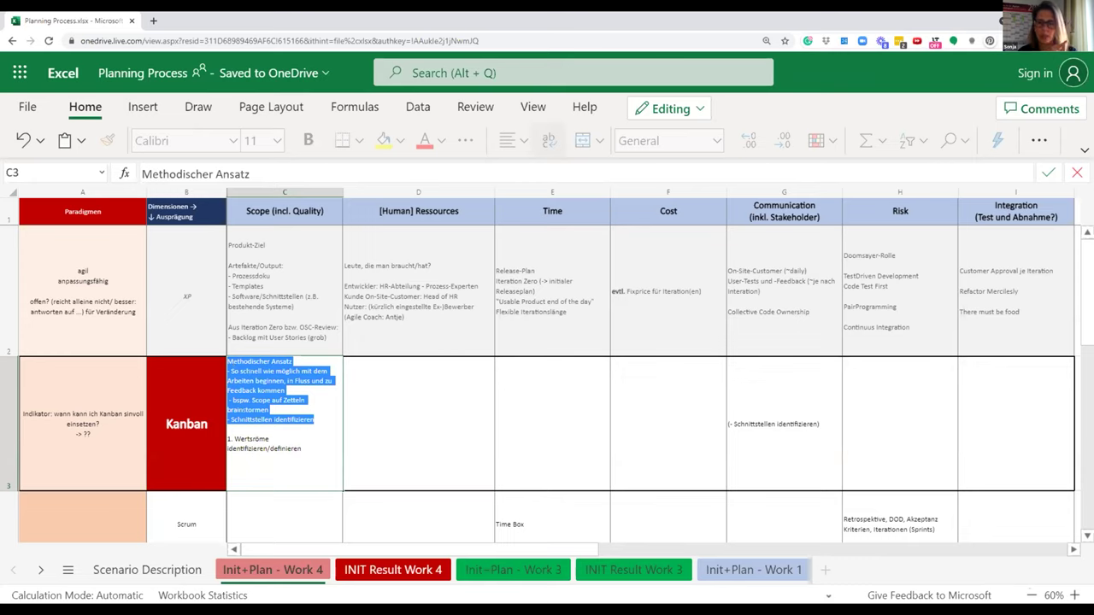
left_click(358, 398)
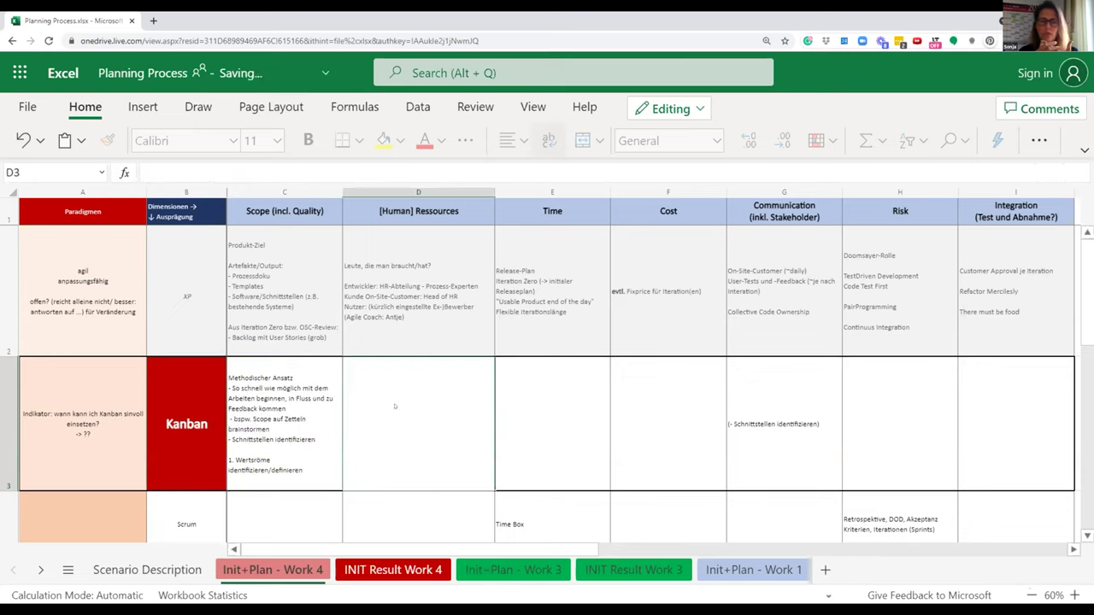
Step: Add "2. Identifikation, was es schon gibt/worauf wir aufsetzen (status quo)" at the end of Kanban's Scope cell, after a blank line
double_click(319, 461)
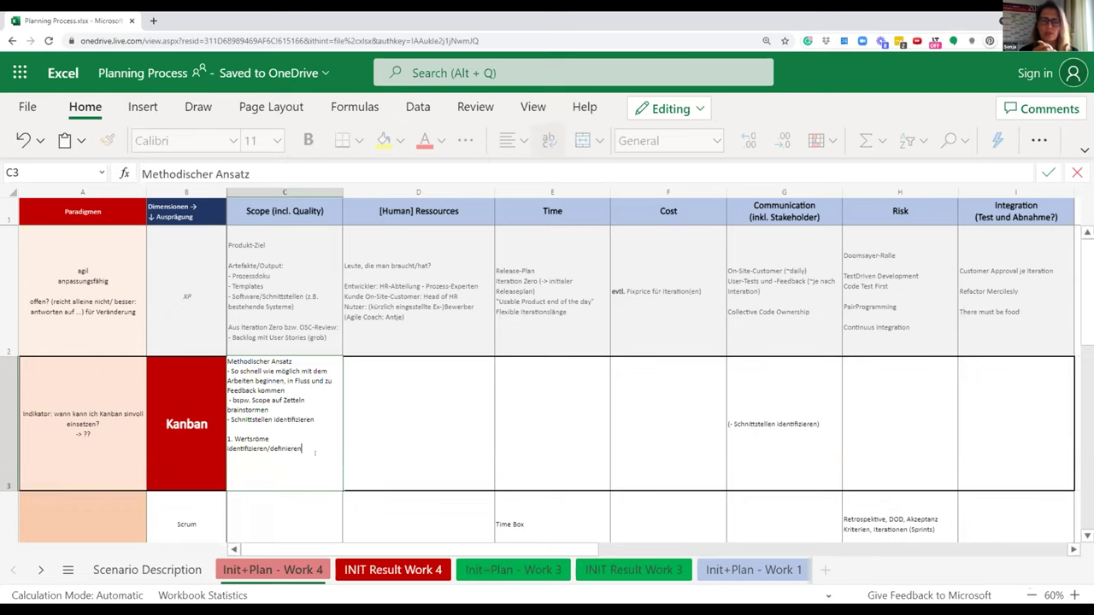
type("2. Identifikation, was es schon gibt,")
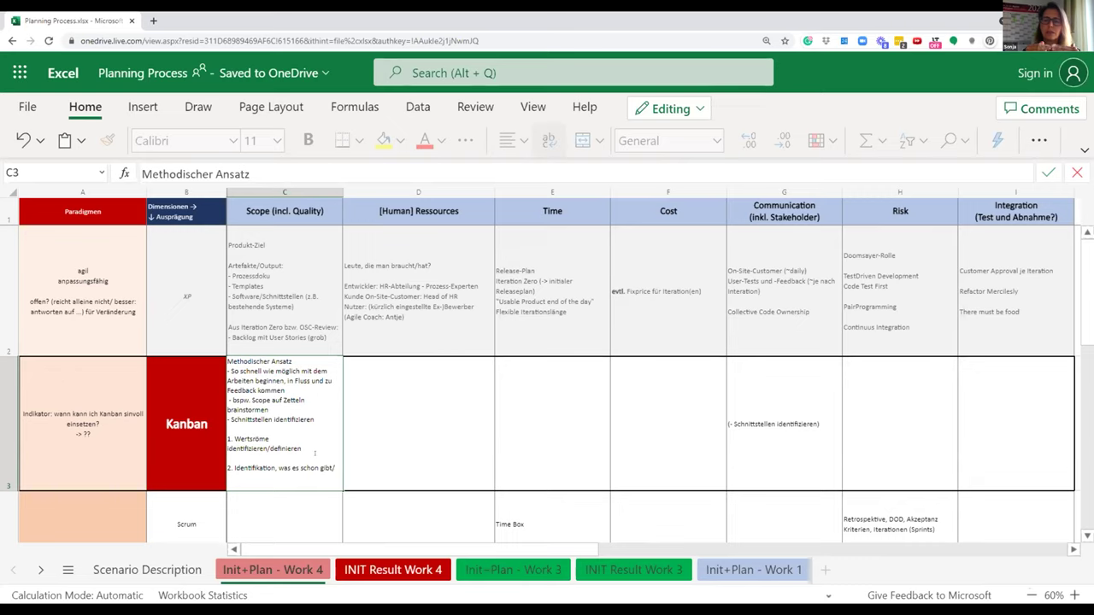
type("worau")
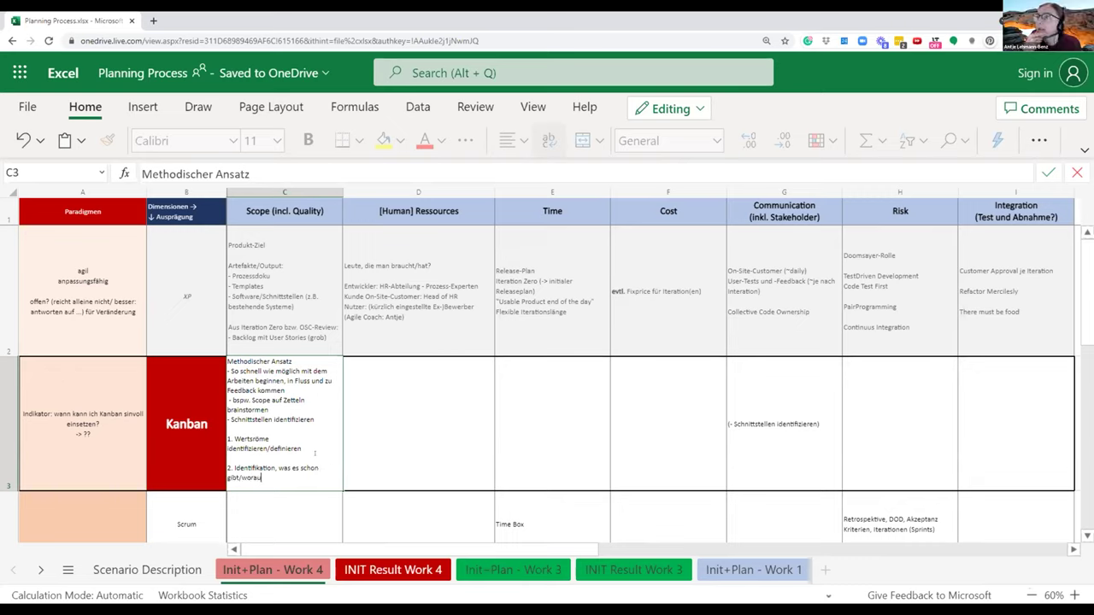
type("f wir aufsetzen")
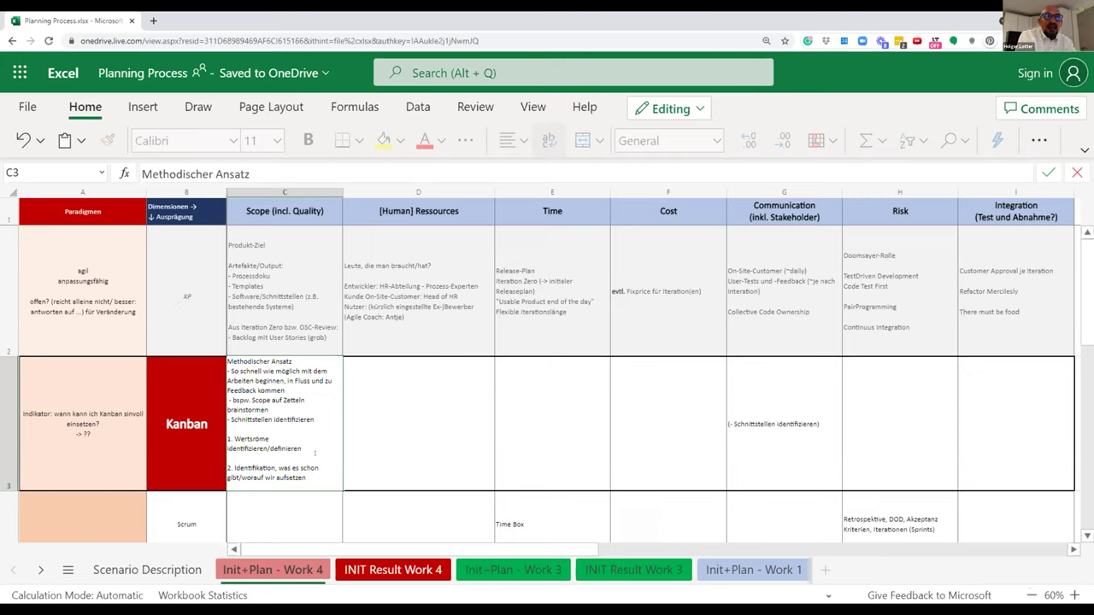
type("(status")
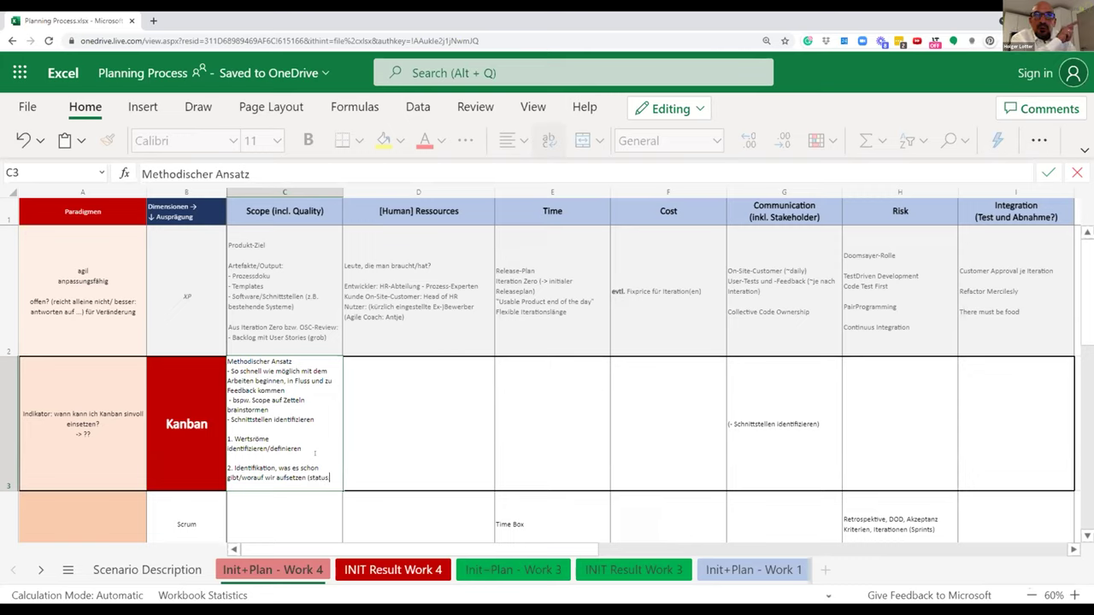
type(" quo")
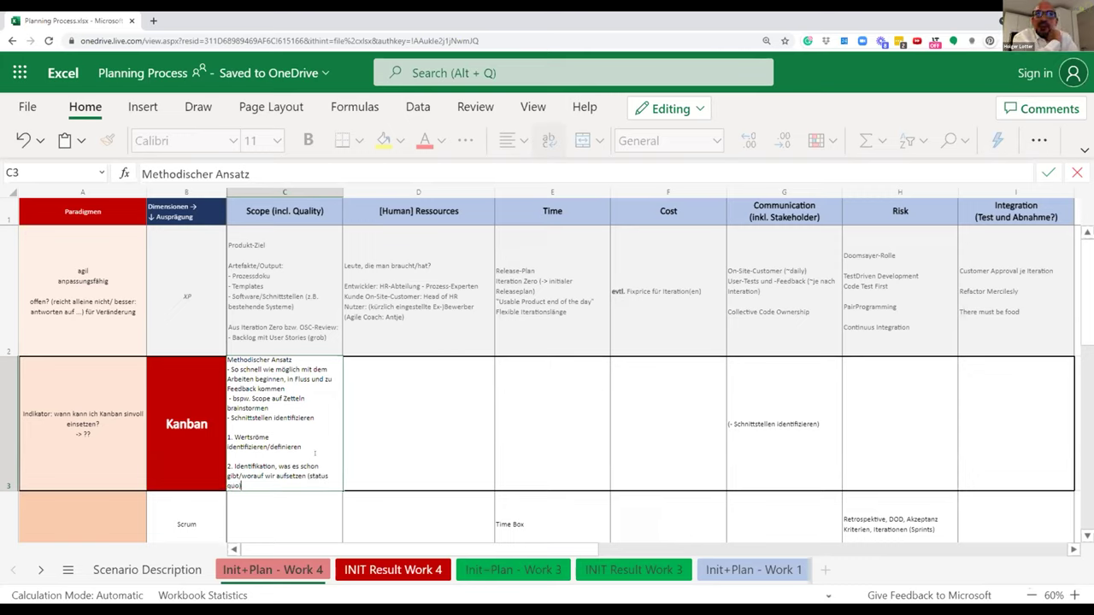
type(")")
Step: Capitalise the bracketed term in point 2 as "(Status Quo)" and make the Kanban row taller to fit the Scope text
left_click(307, 476)
key("BackSpace")
type("S")
key("End")
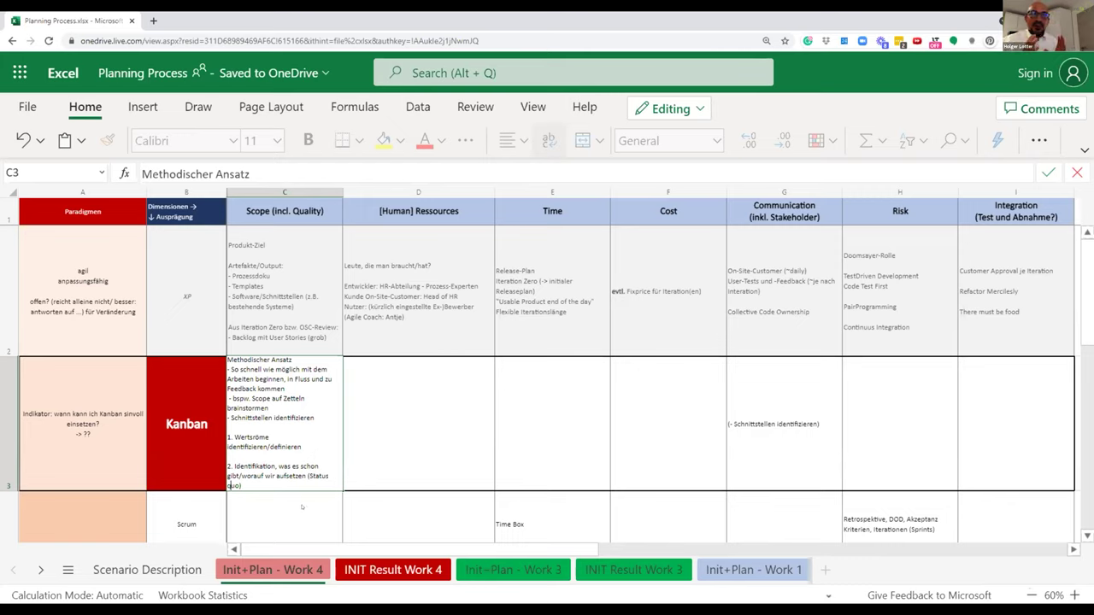
key("Delete")
type("Q")
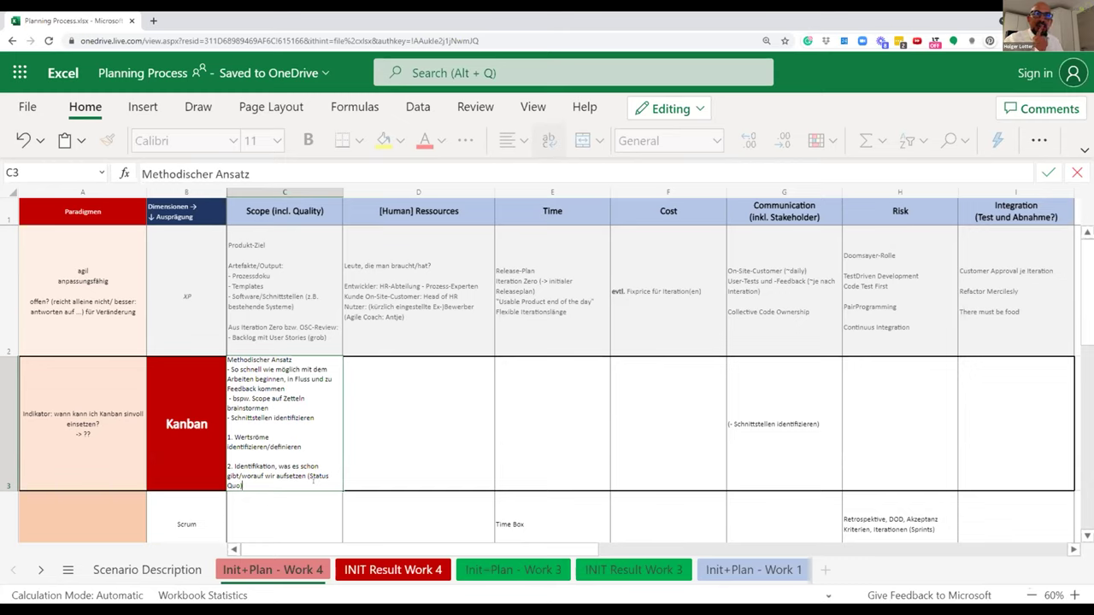
key("ctrl+Return")
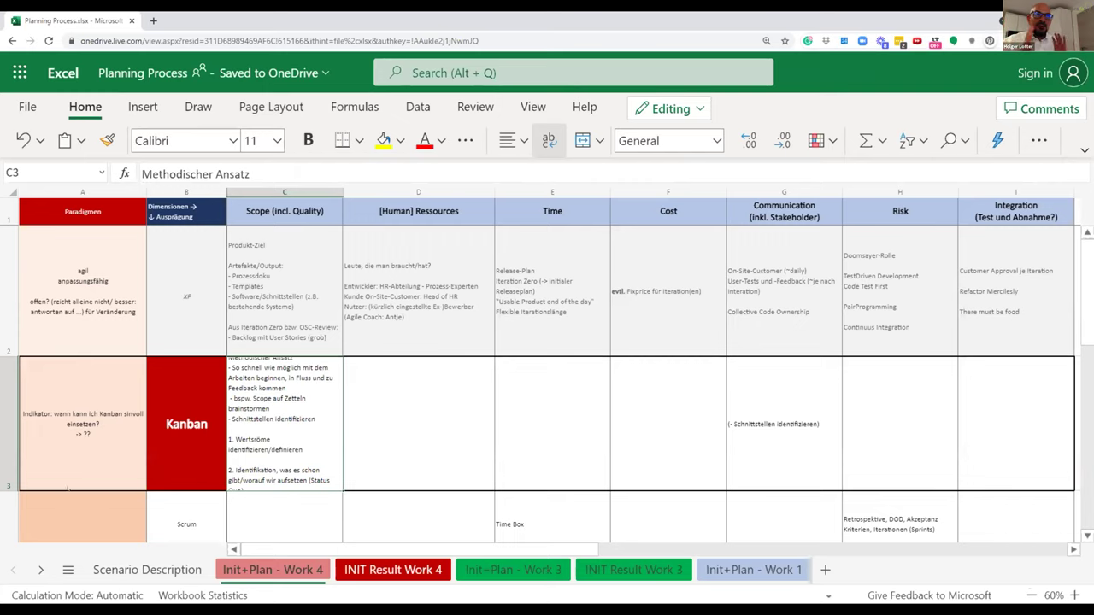
left_click_drag(5, 484, 5, 530)
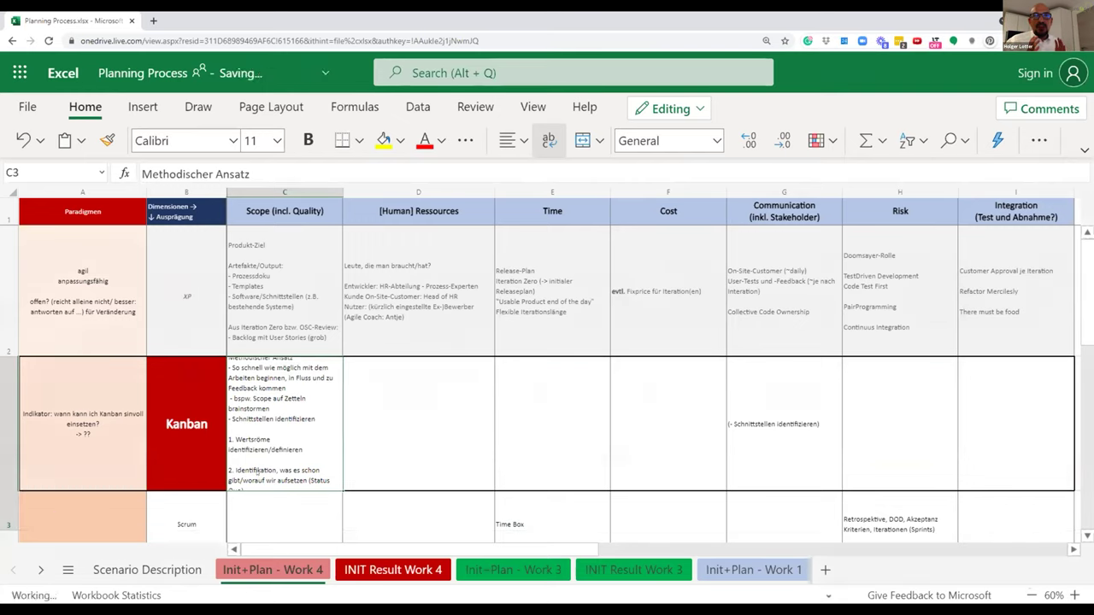
Step: Insert the bullet "- uvm (wie in Design THinking weit aufmachen)" below "- Schnittstellen identifizieren" in Kanban's Scope cell
double_click(321, 410)
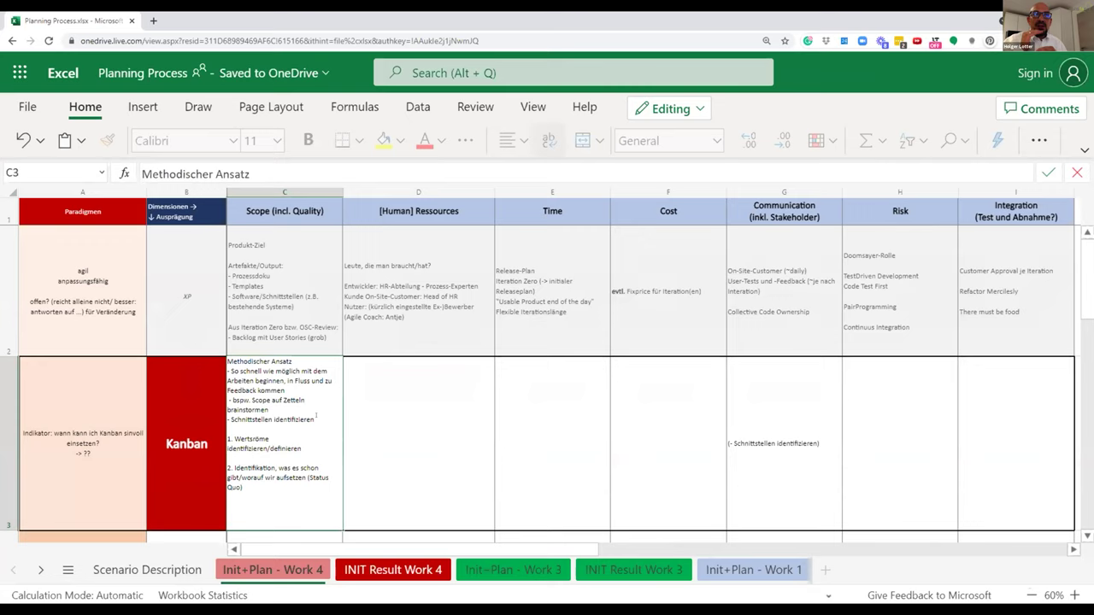
key("Return")
type("- uvm. (")
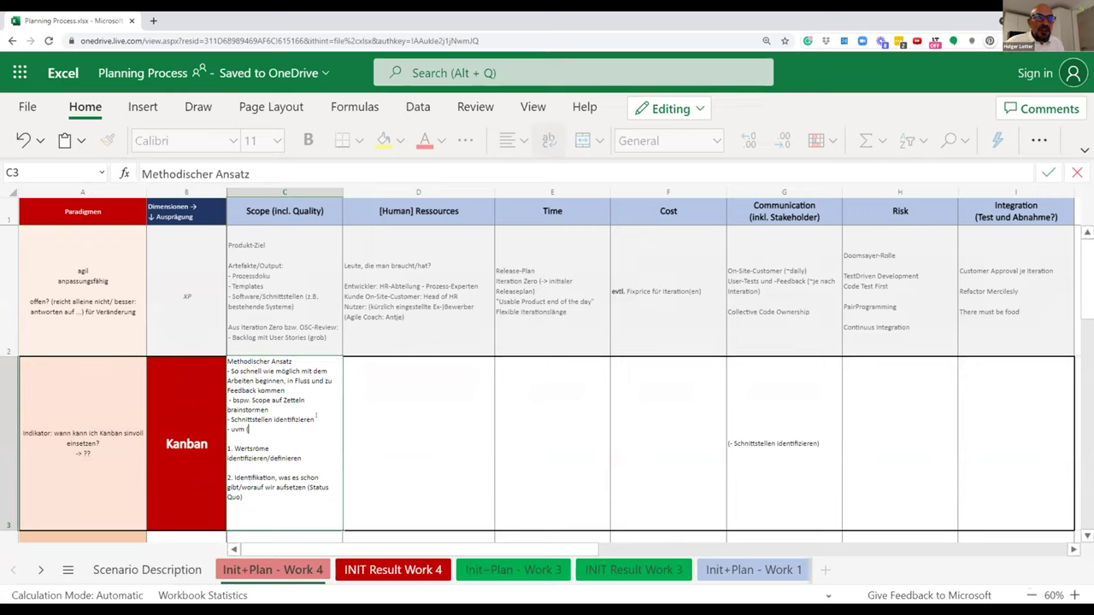
type("wie in")
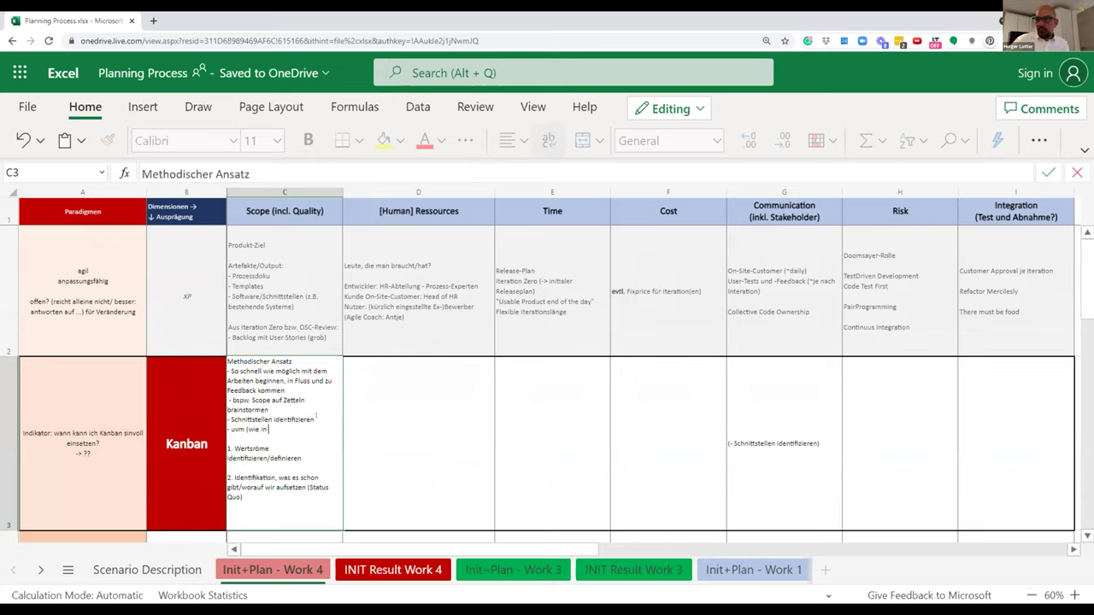
type(" Design TH")
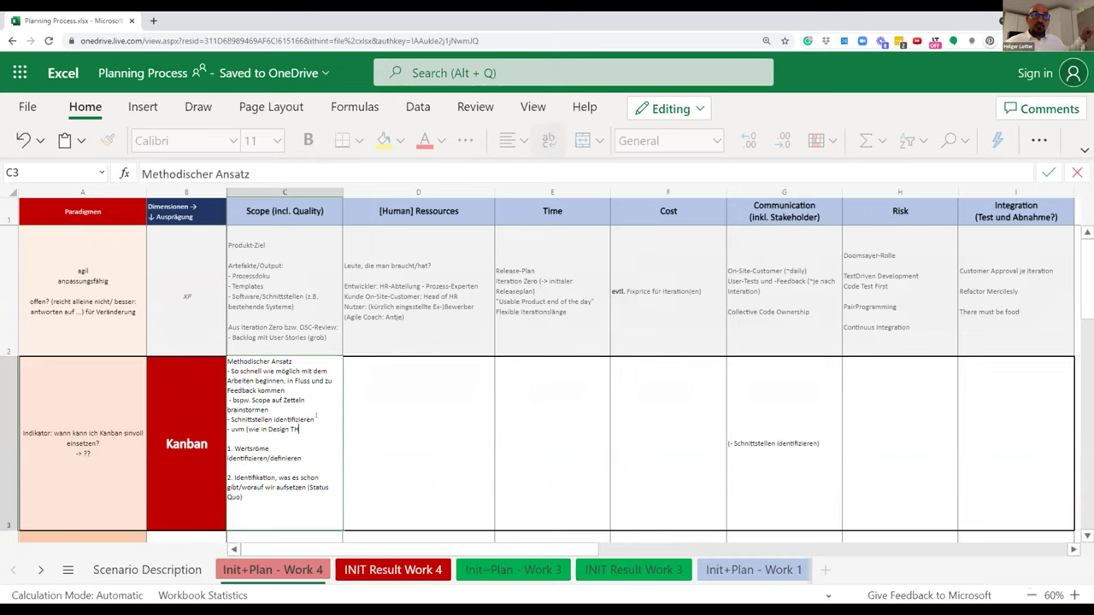
type("inking weit au")
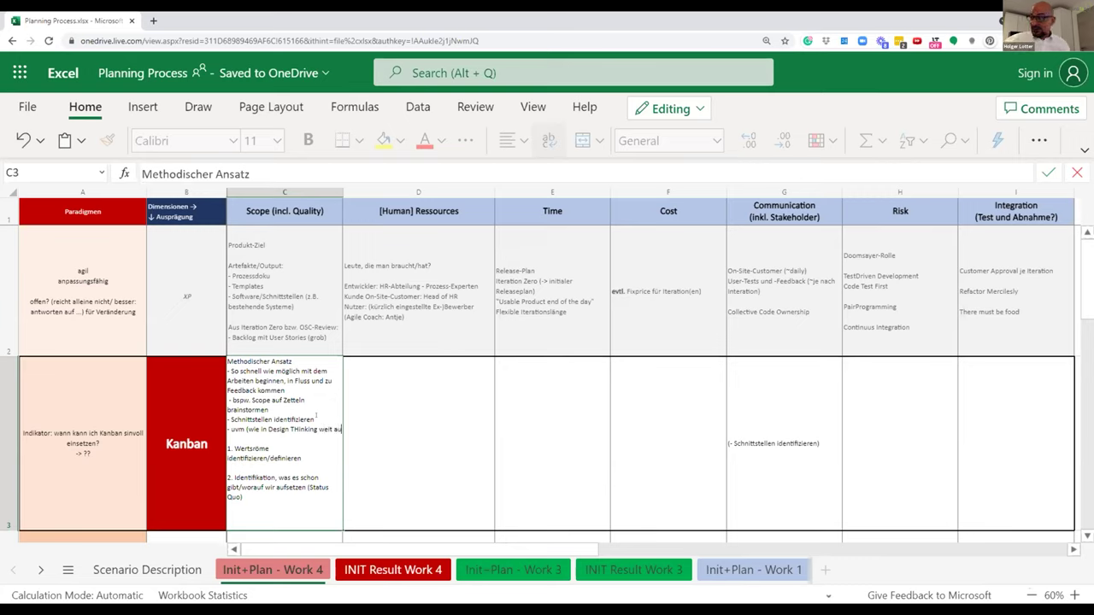
type("fmachen")
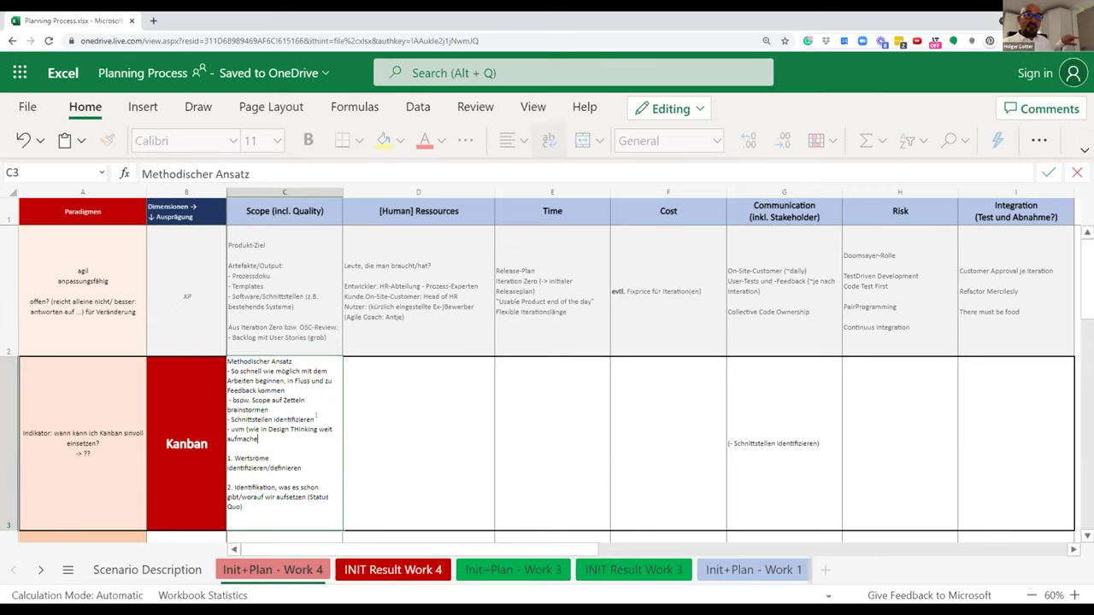
type(")")
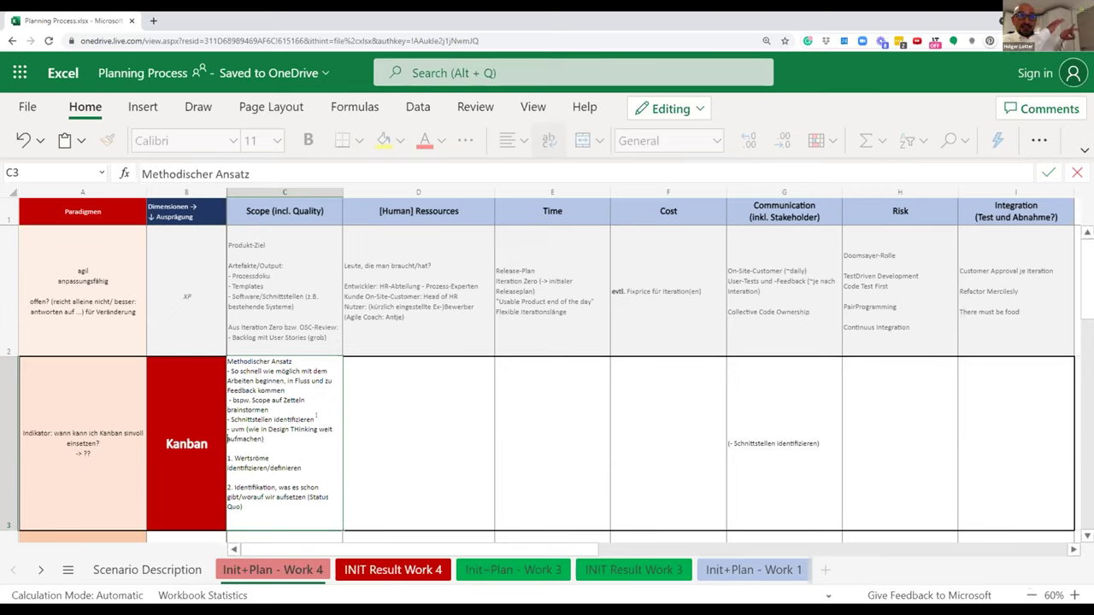
Step: Correct the new bullet's spelling to "Design Thinking" and insert "Projekt-Korridor" in quotation marks before "weit aufmachen"
key("Left")
key("shift+Right")
type("h")
type("\"")
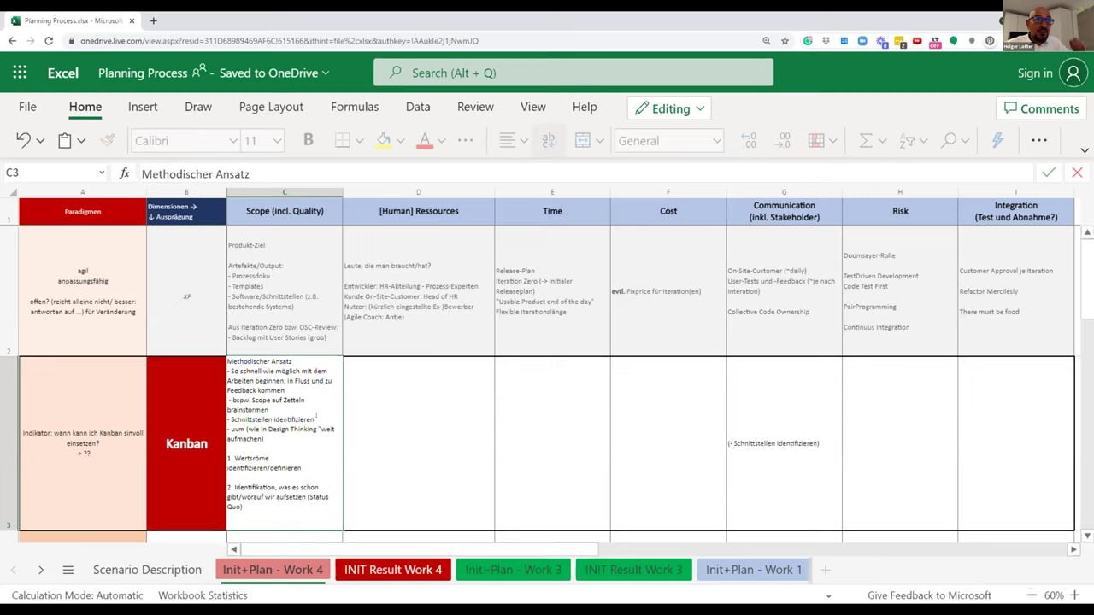
type("Projekt-Kon")
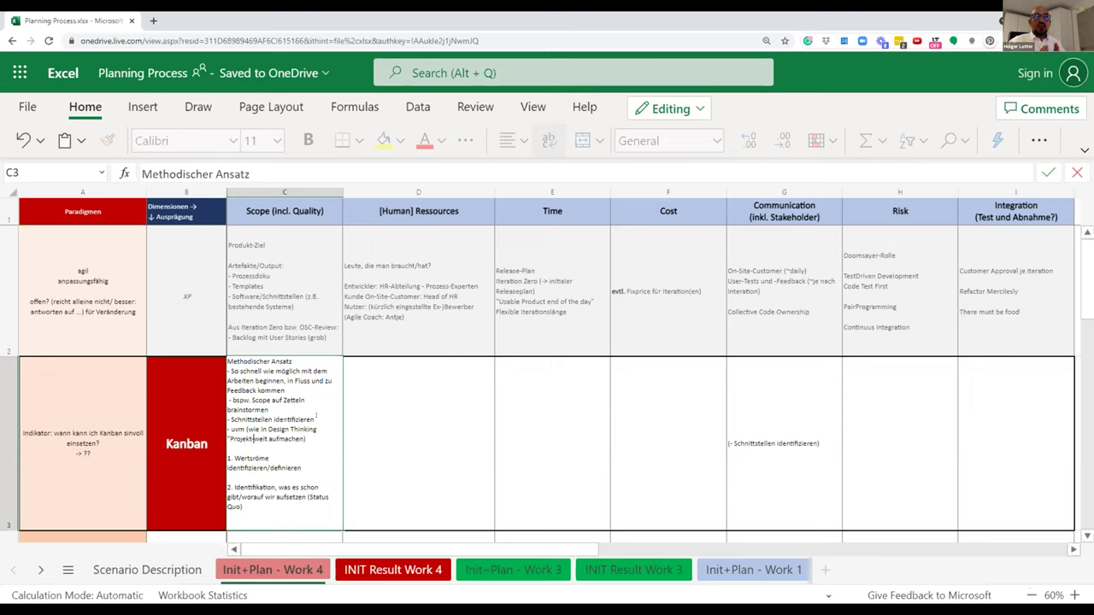
type("ridor\"")
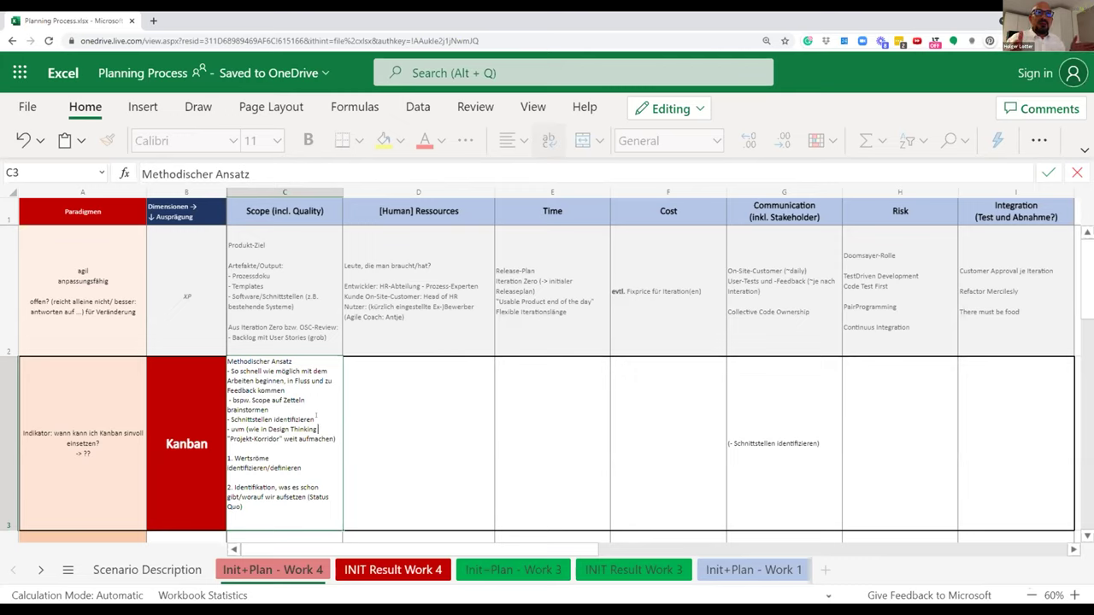
Step: Extend the "uvm" bullet inside its brackets with "- Ziel: Wie kann ich di Organisation am besten unterstützen"
key("Down")
key("End")
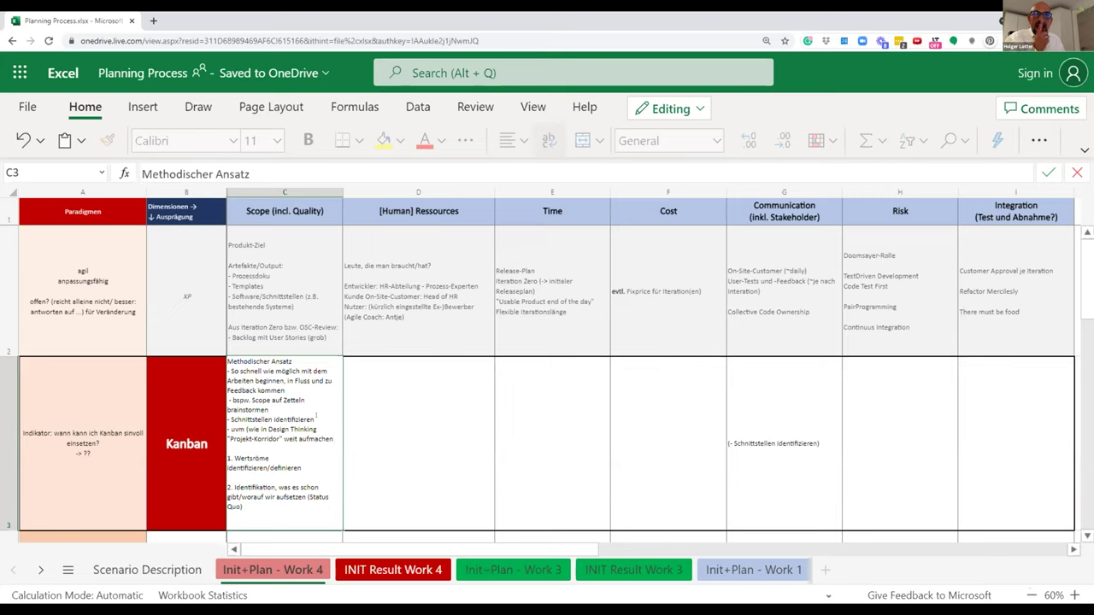
key("alt+Return")
type("Ziel")
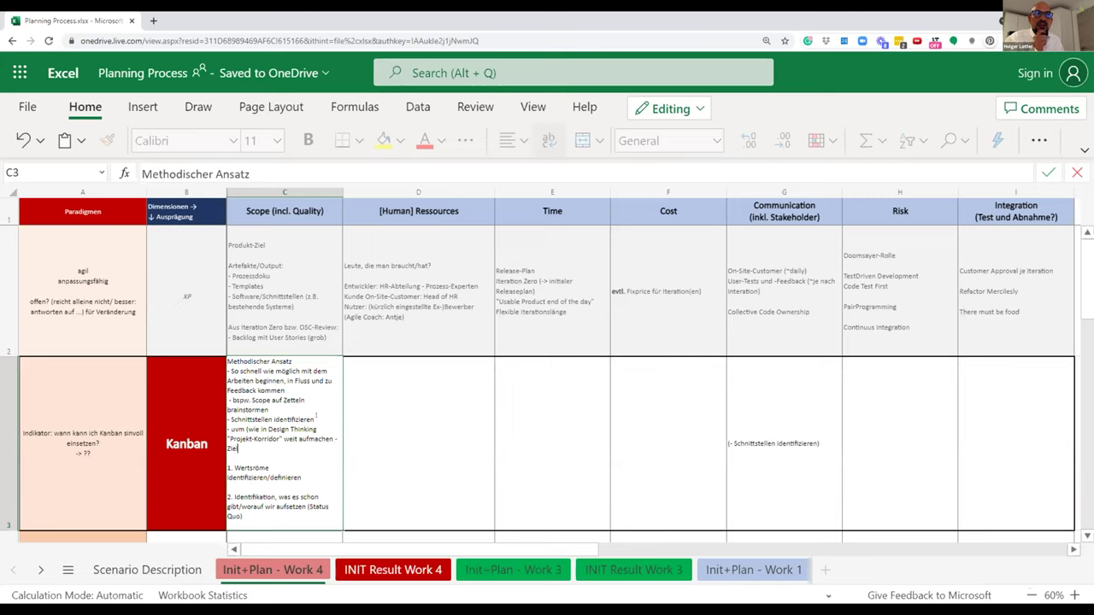
type(": Wie kann ich di")
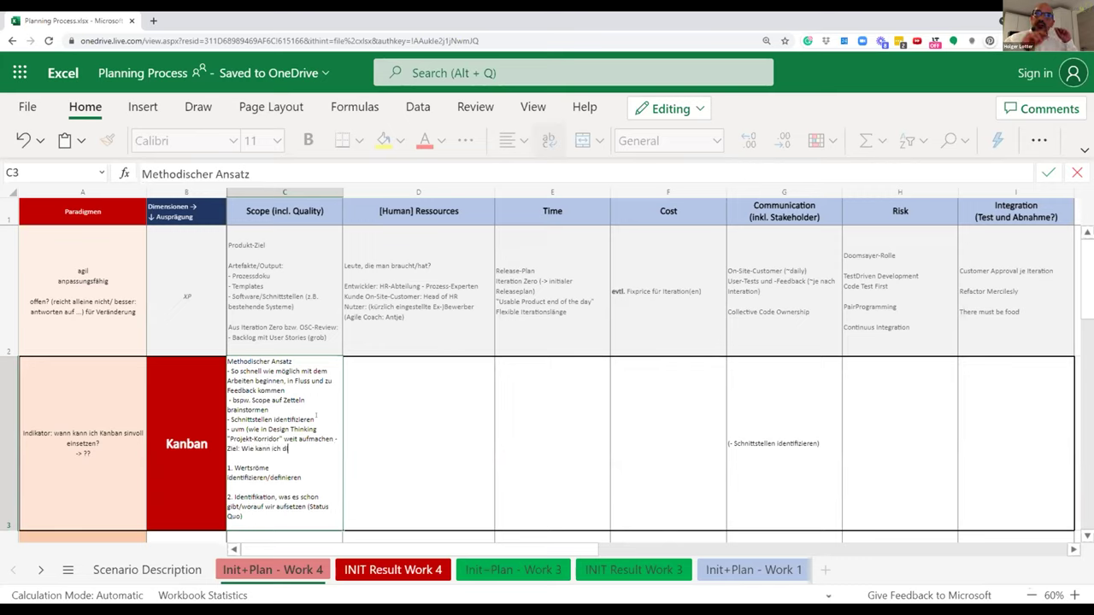
type(" Organisation am")
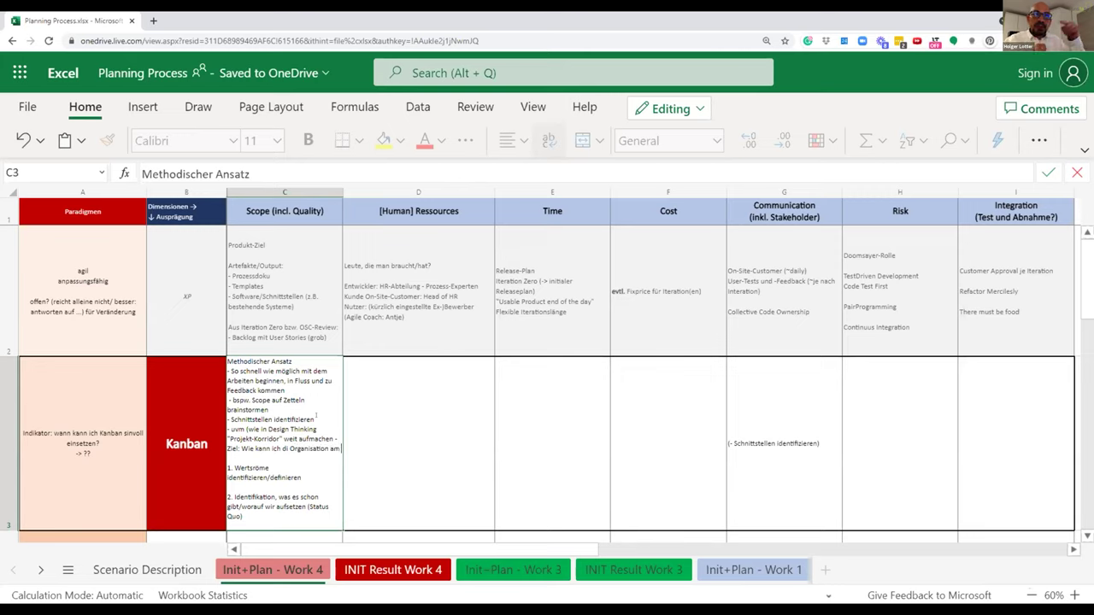
type(" besten unterstützen")
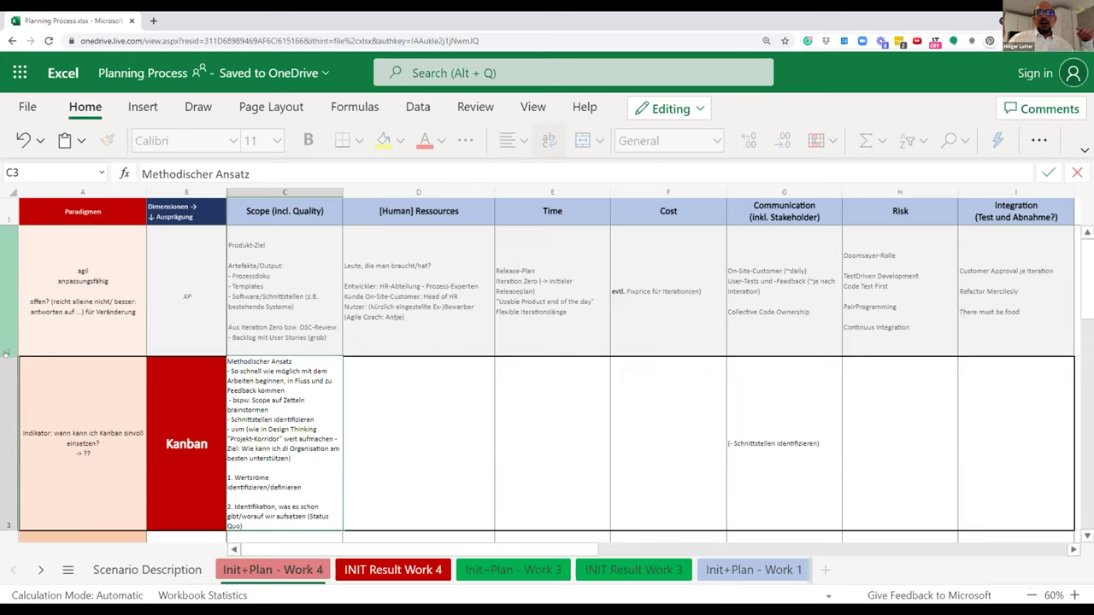
Step: Reduce the XP row's height slightly and enlarge the Kanban row until its whole Scope text fits
key("Tab")
left_click_drag(3, 354, 3, 327)
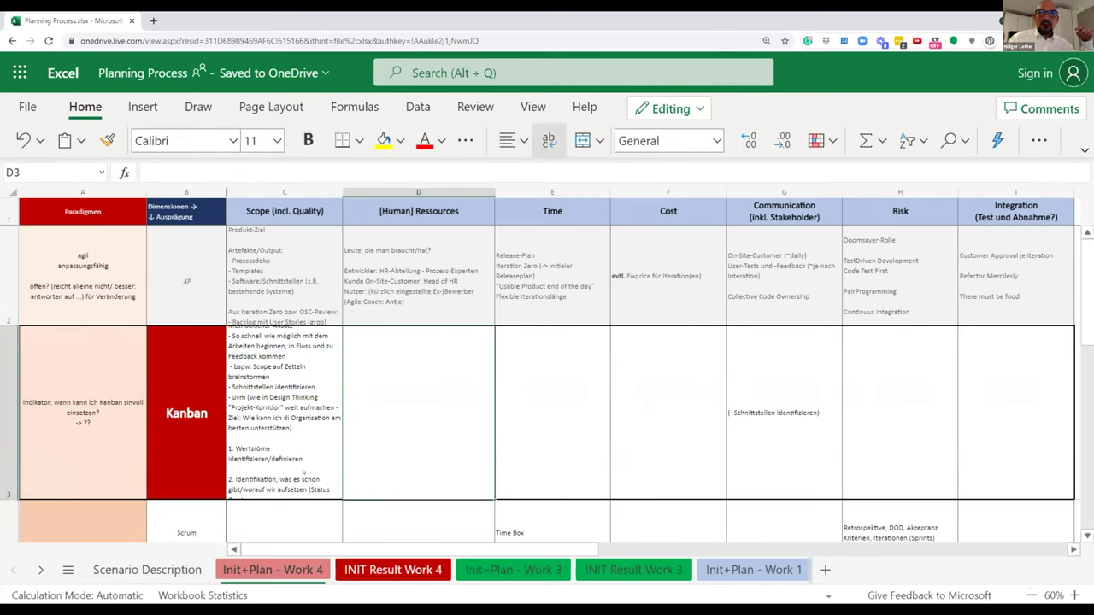
left_click(341, 445)
left_click_drag(3, 499, 4, 538)
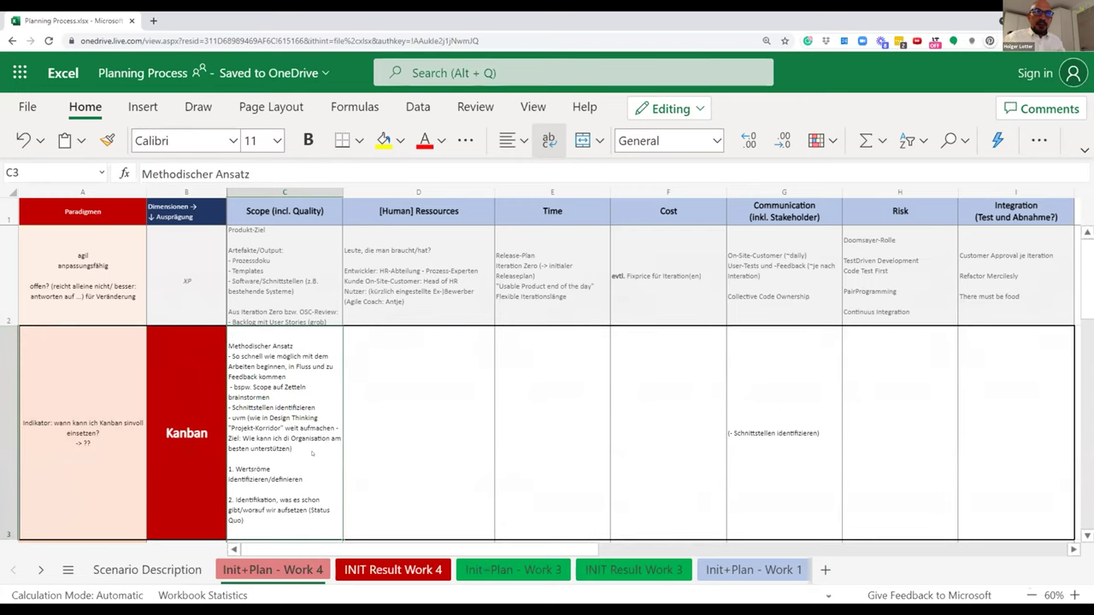
Step: Add the bullet "- bspw. Arbeitsanweisungen/SOPs" below point 2 at the end of Kanban's Scope cell
double_click(260, 510)
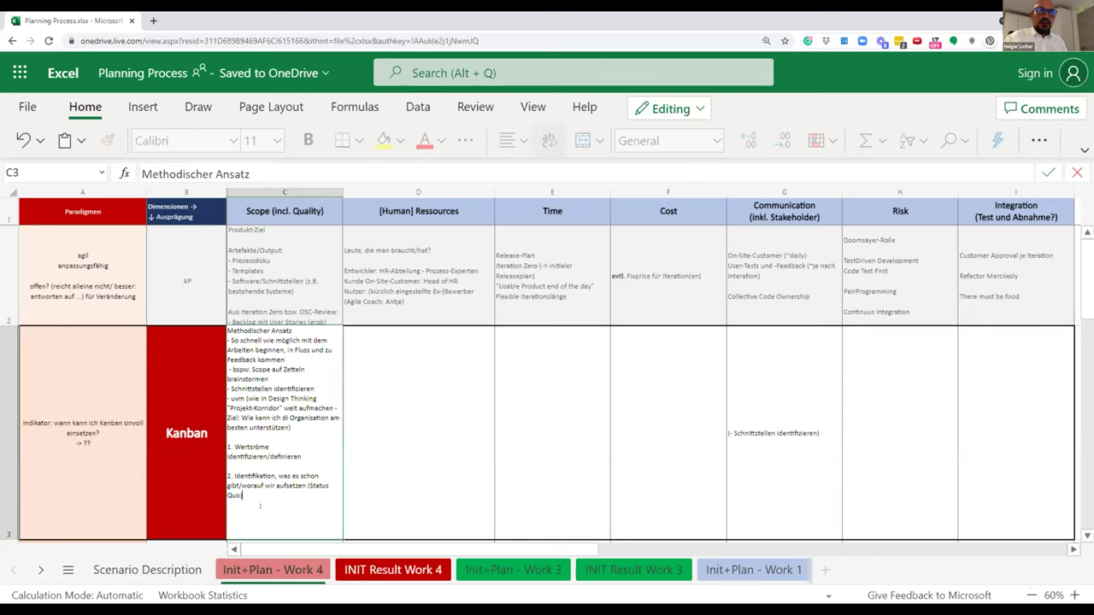
key("alt+Return")
type("- bspw. Arbe")
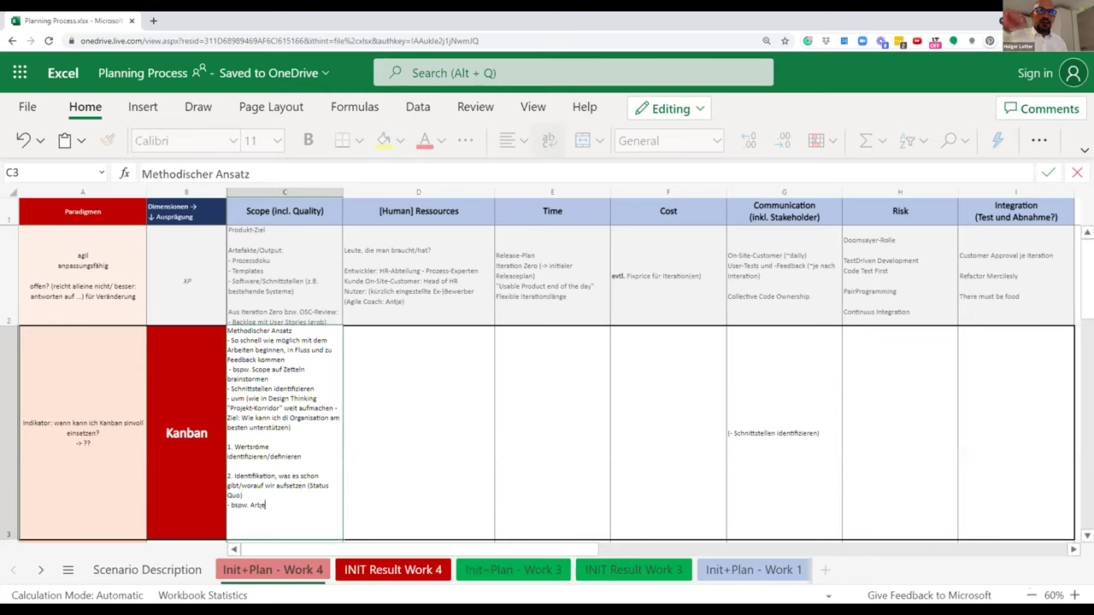
type("itsanweisungen/SOPs")
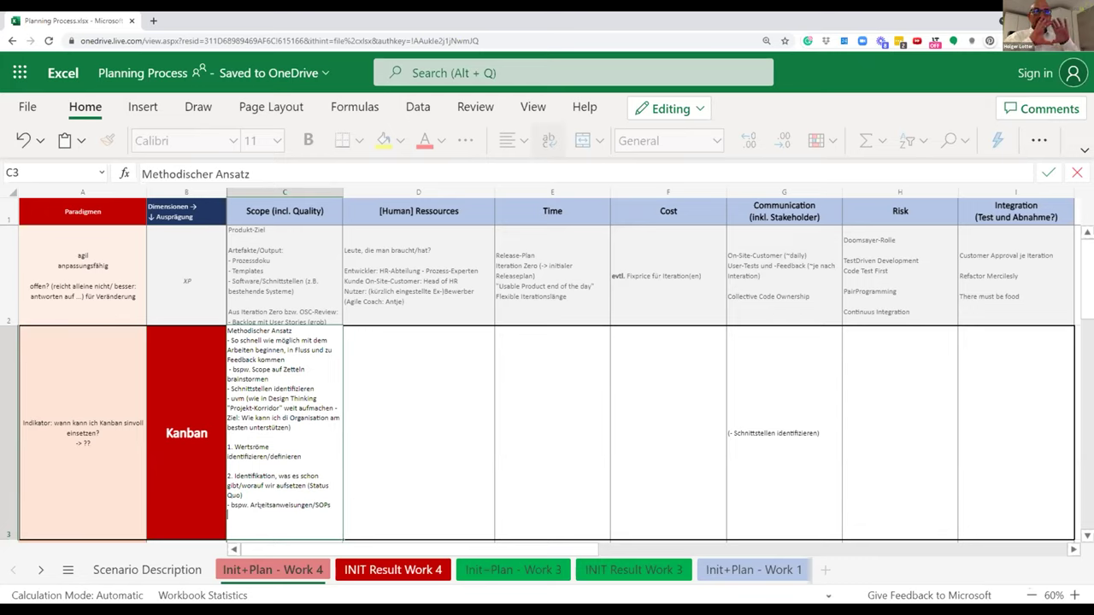
Step: Add the bullet "- exisitierende Prozessdokumente" at the end of point 2 in Kanban's Scope cell
type("- Proz")
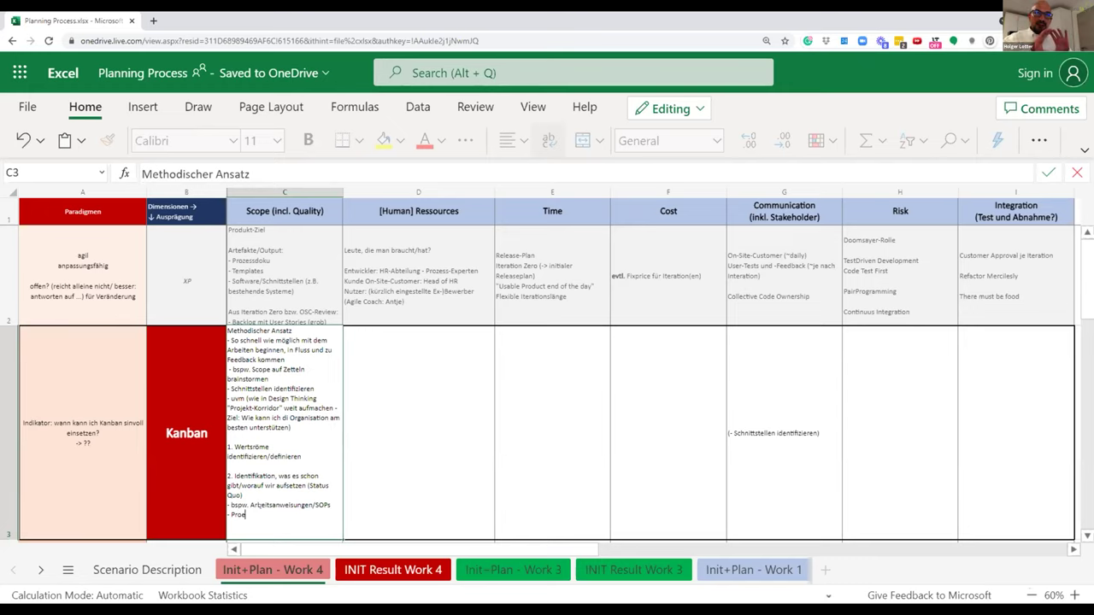
key("BackSpace")
key("BackSpace")
key("BackSpace")
type("existie")
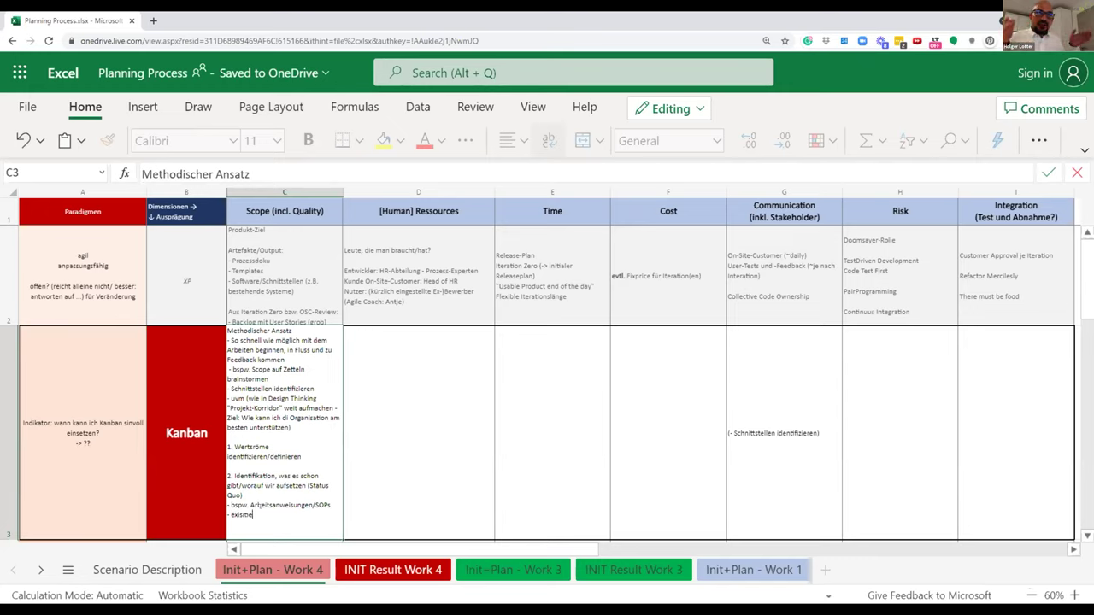
type("rende")
type("e Prozessdokumente")
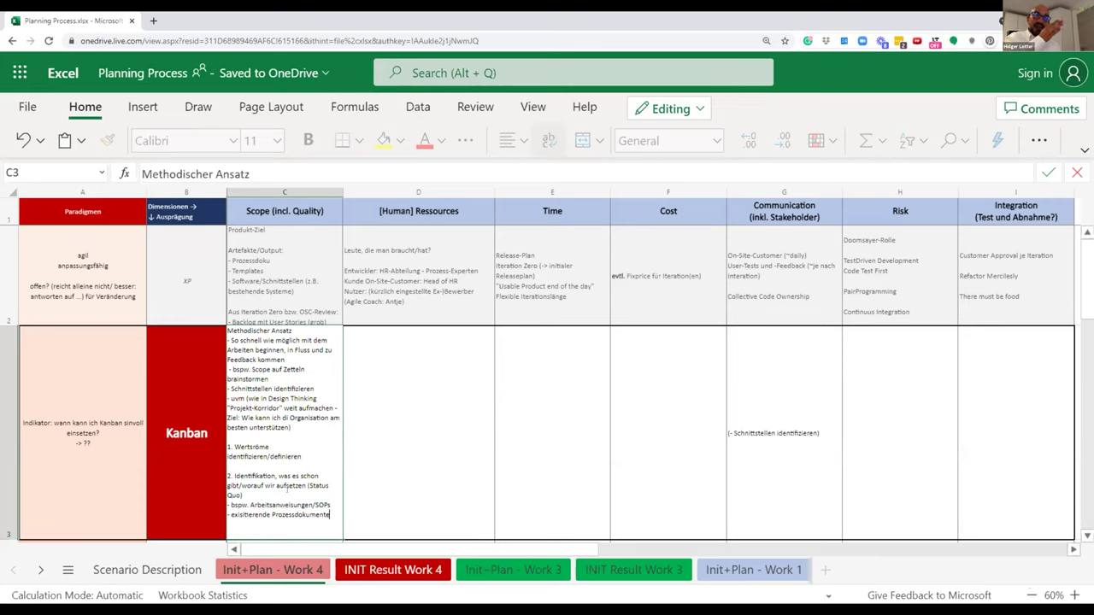
left_click(378, 498)
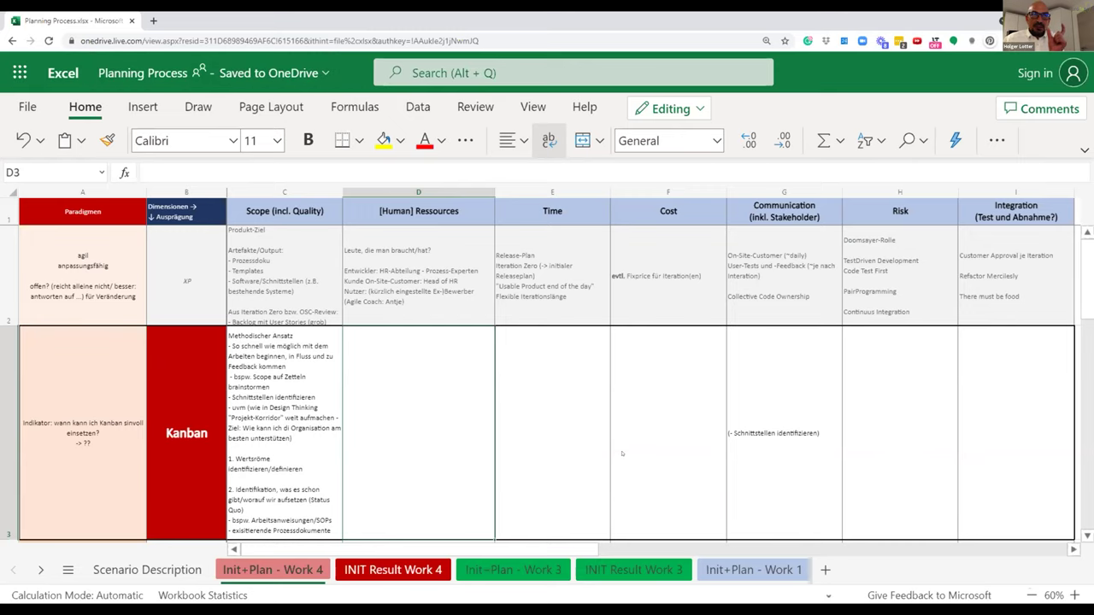
Step: Make the Kanban row slightly taller to leave room for more text in its Scope cell
scroll(622, 453, "down", 5)
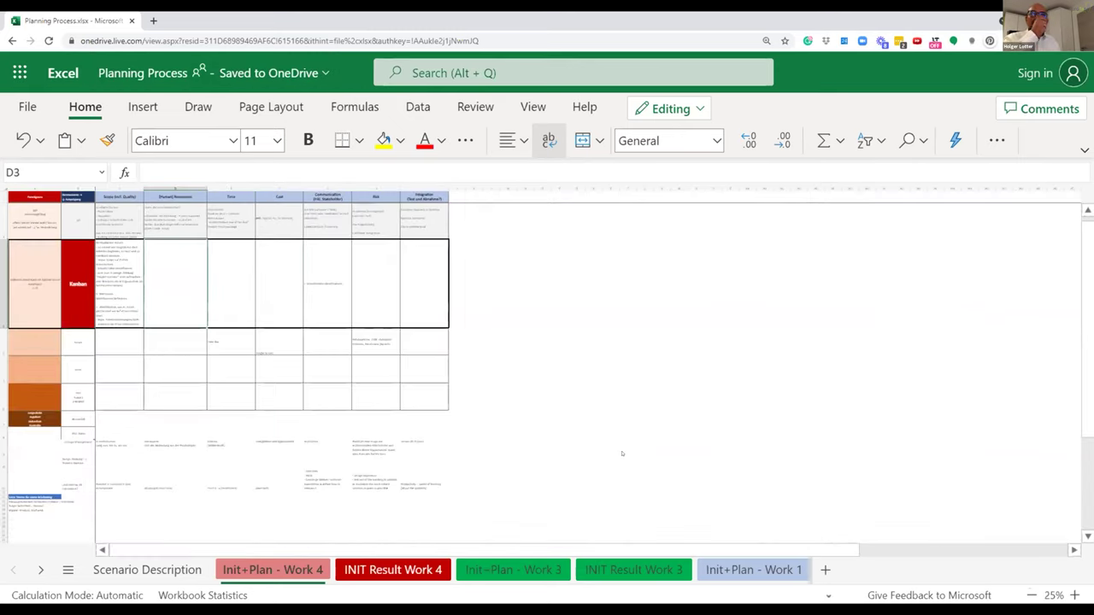
key("ctrl+plus")
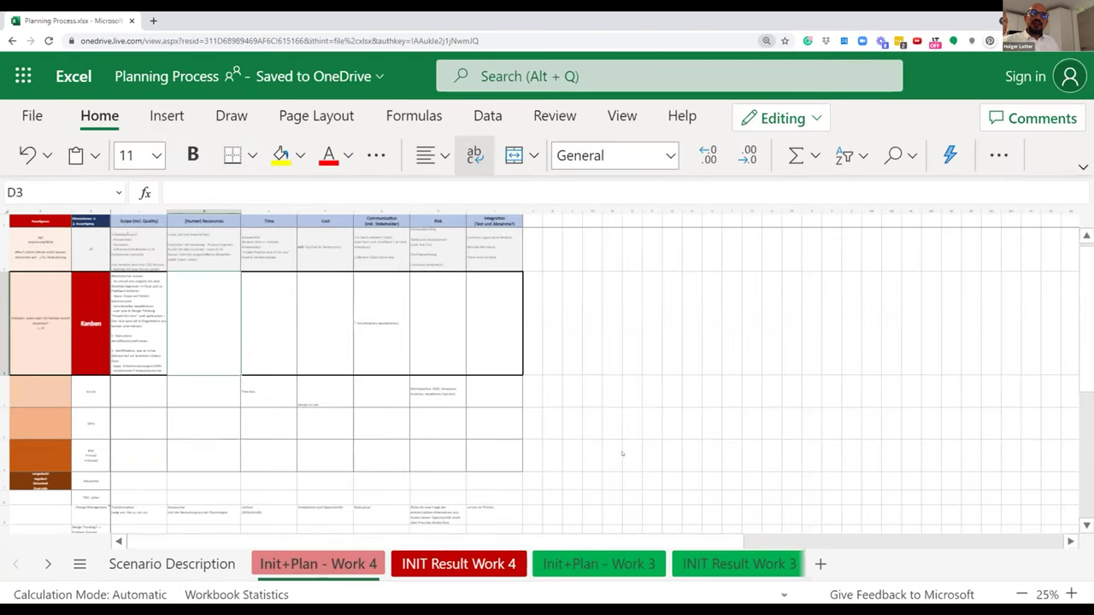
left_click(122, 324)
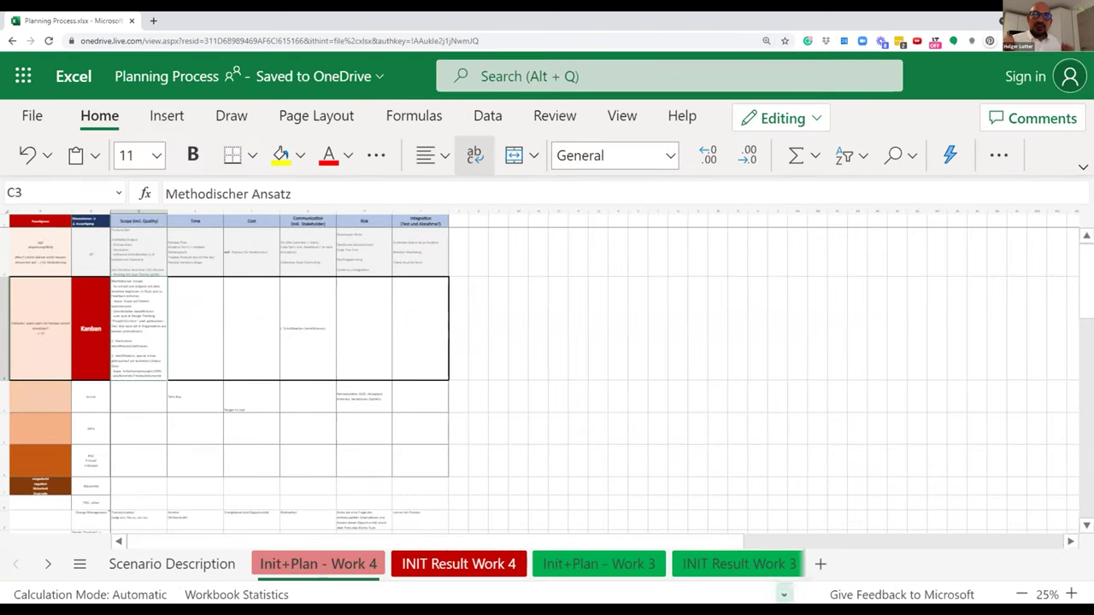
left_click(1070, 594)
left_click(1070, 594)
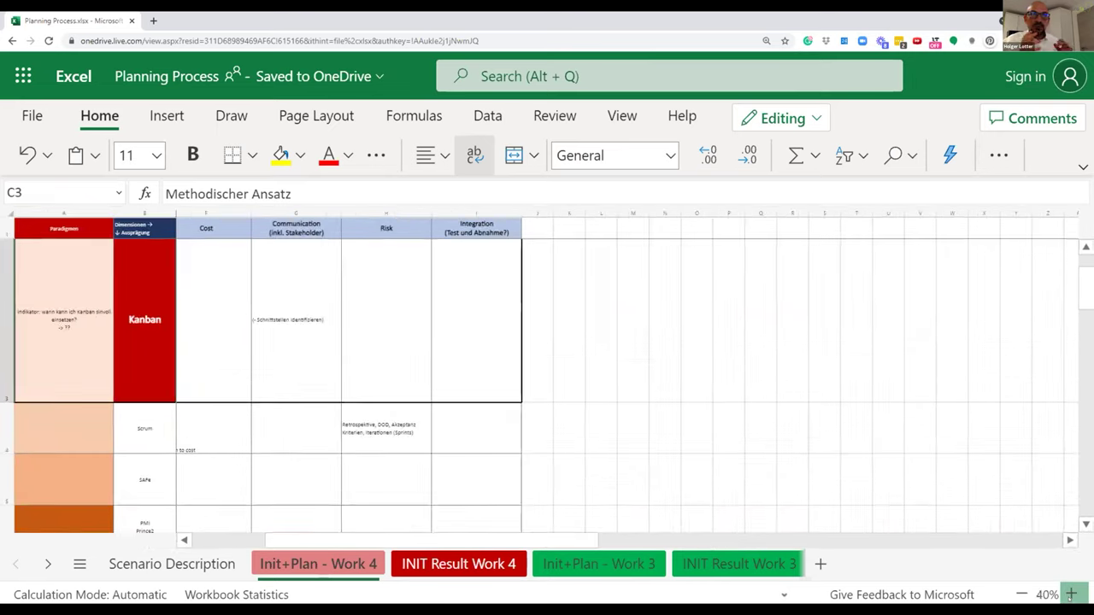
left_click(1070, 594)
left_click(1070, 594)
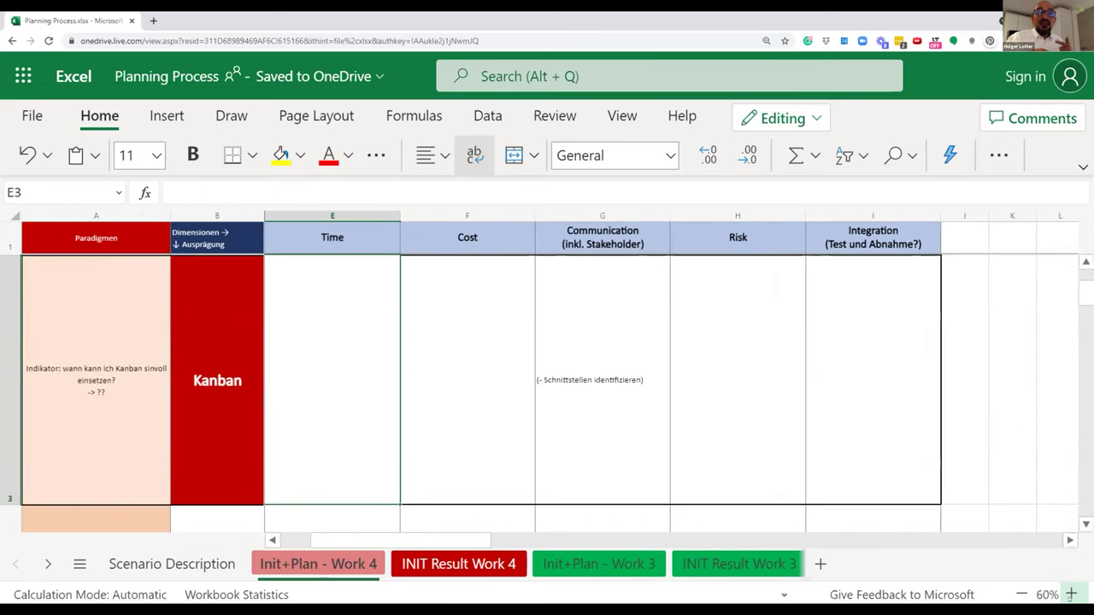
key("Home")
key("Right")
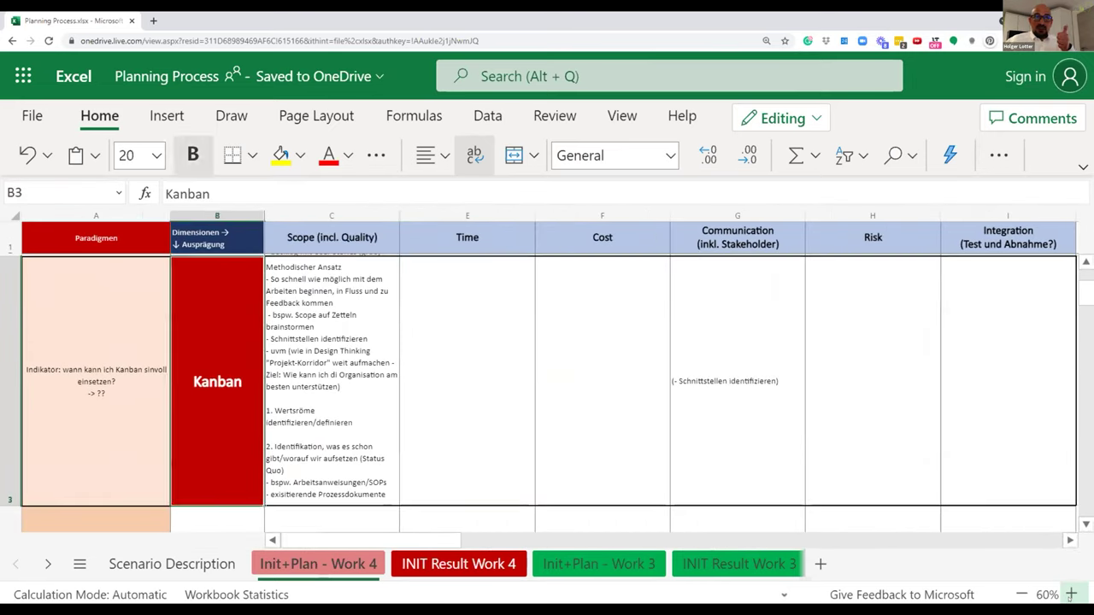
key("Right")
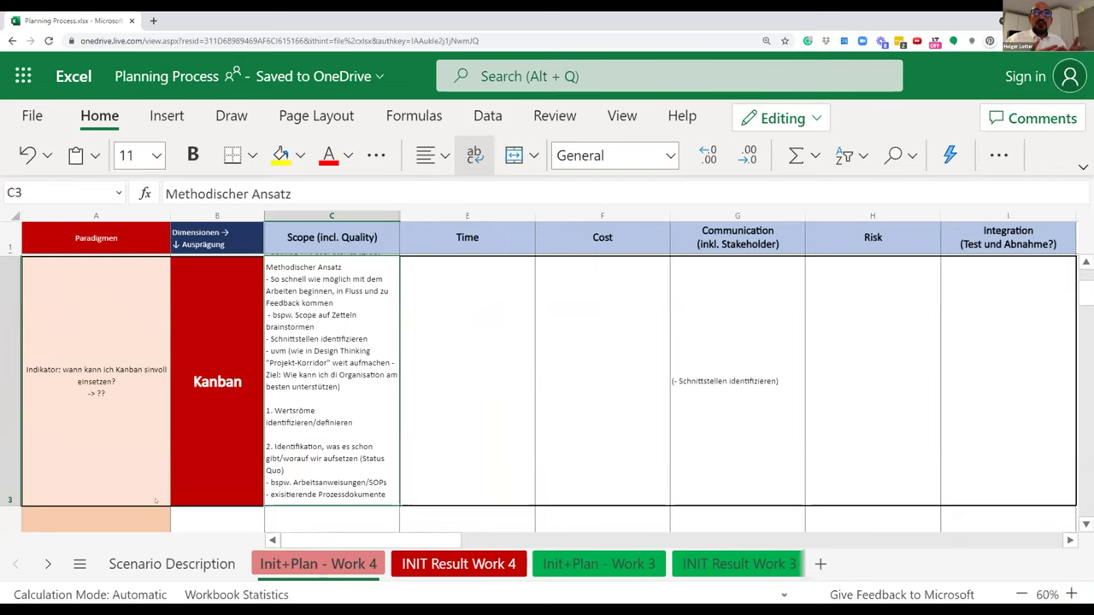
left_click_drag(9, 504, 9, 529)
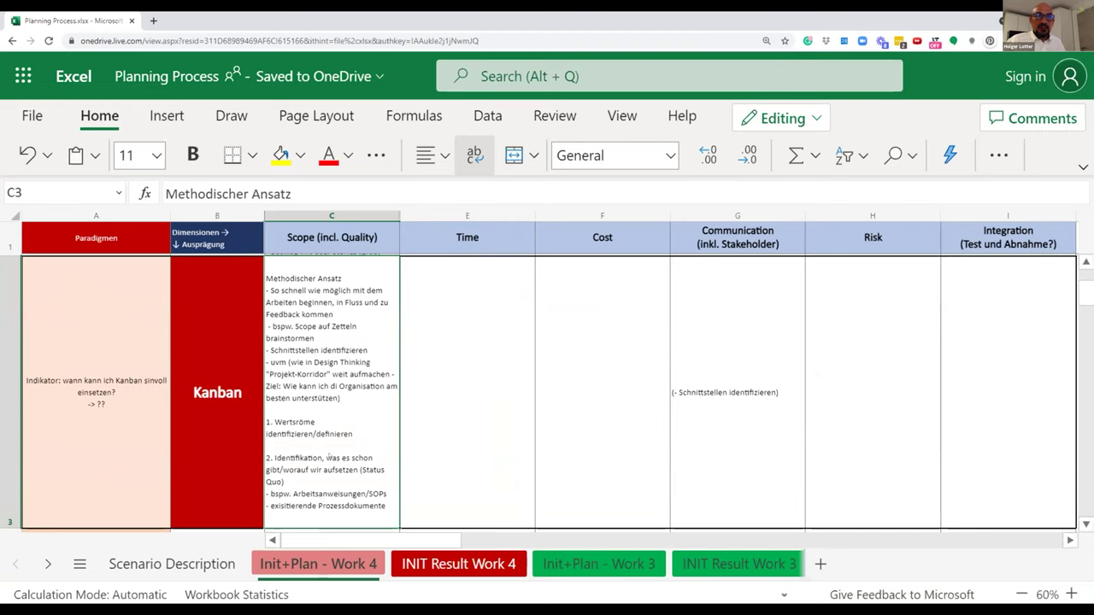
Step: Delete the bullet "- Schnittstellen identifizieren" and its empty line from Kanban's Scope cell
double_click(386, 506)
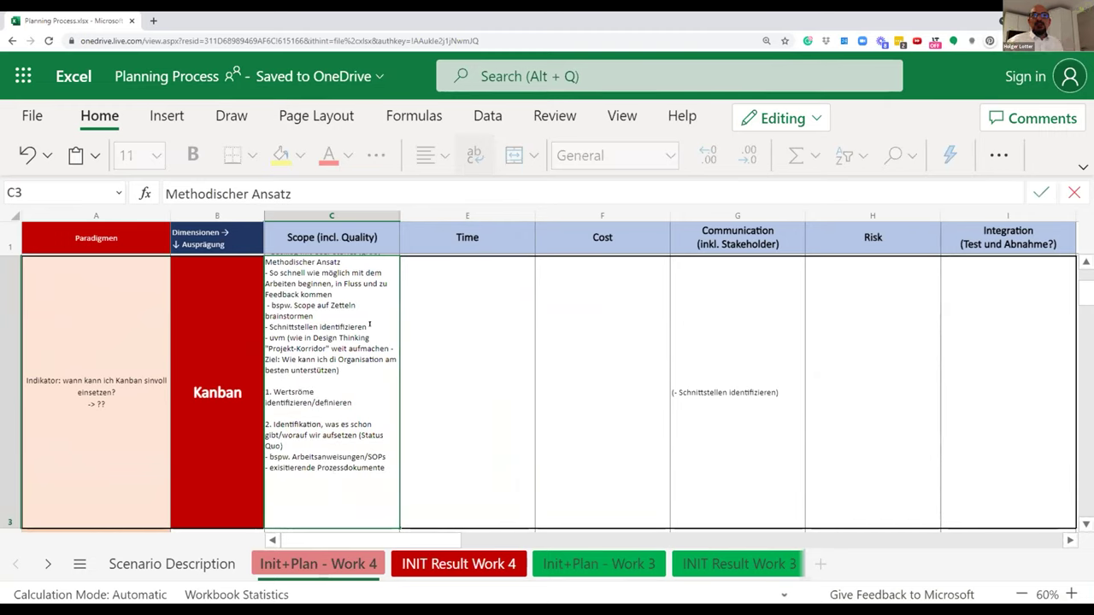
left_click_drag(368, 326, 250, 325)
key("BackSpace")
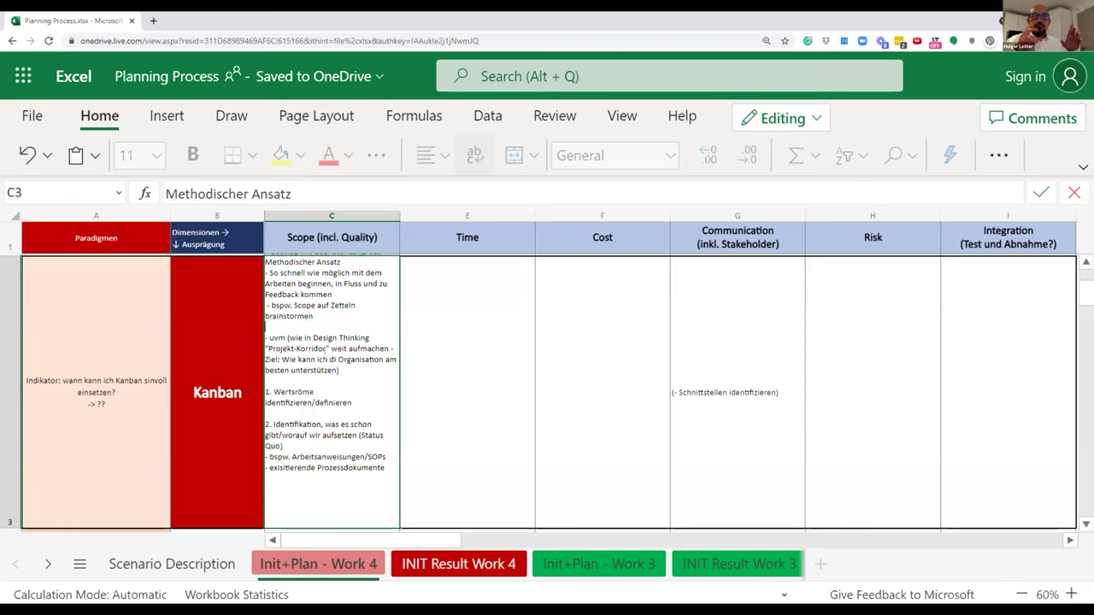
key("BackSpace")
Step: Add "3. Beteiligte identifizieren" below point 2 in Kanban's Scope cell, separated by a blank line
key("alt+Return")
key("alt+Return")
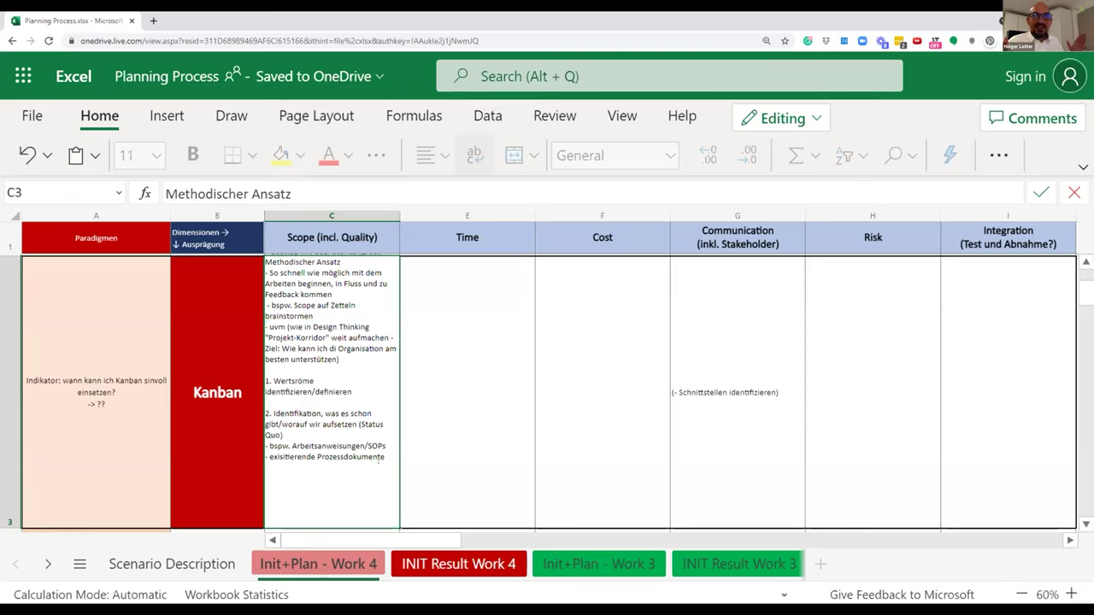
type("3. Beteiligte ide")
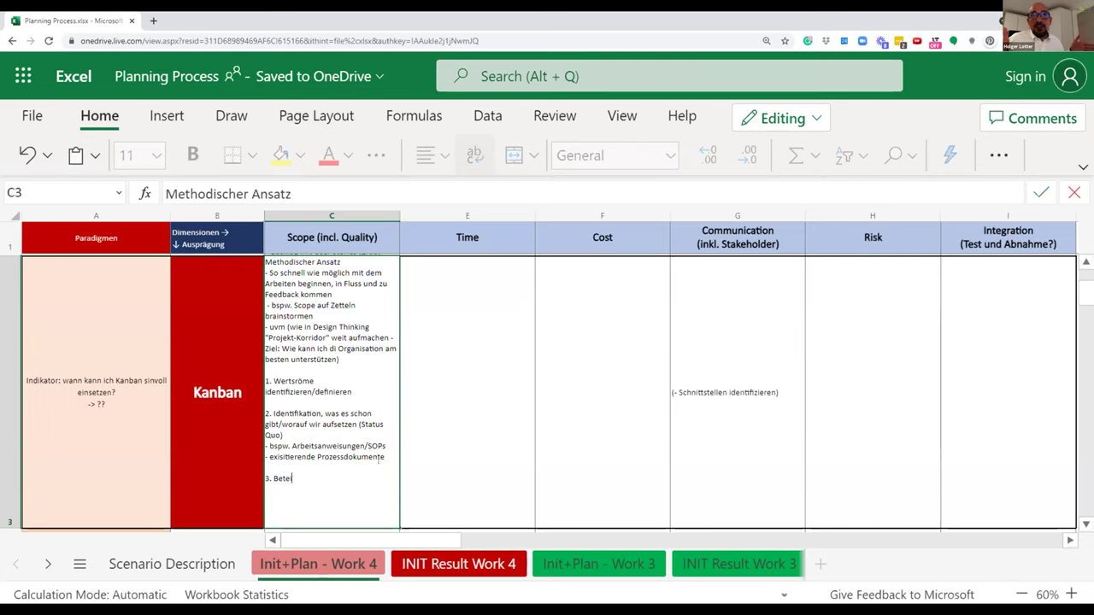
type("ntifizieren")
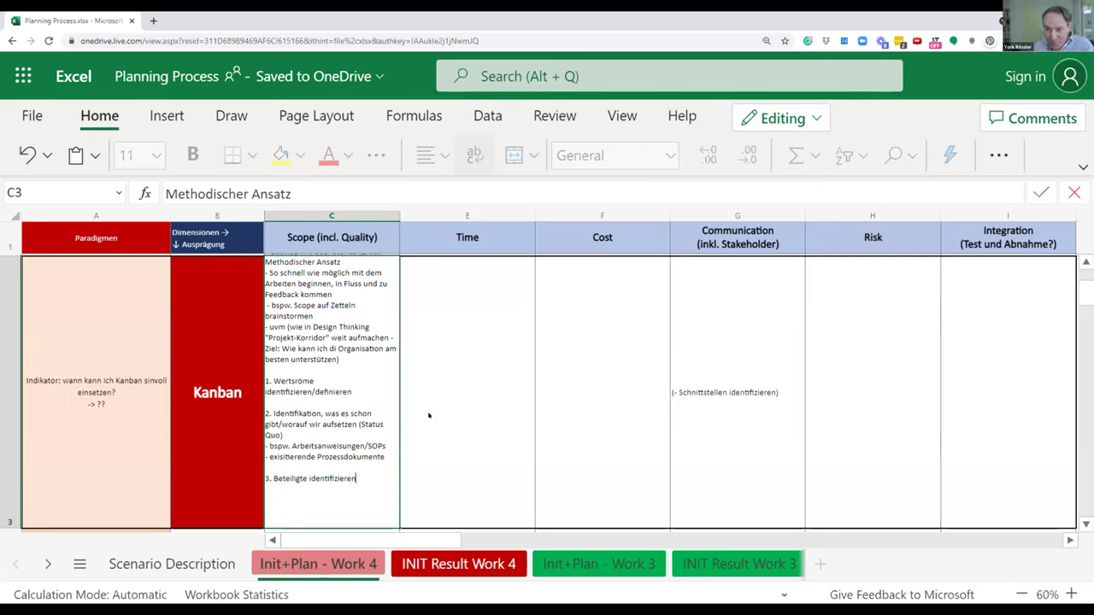
left_click(466, 381)
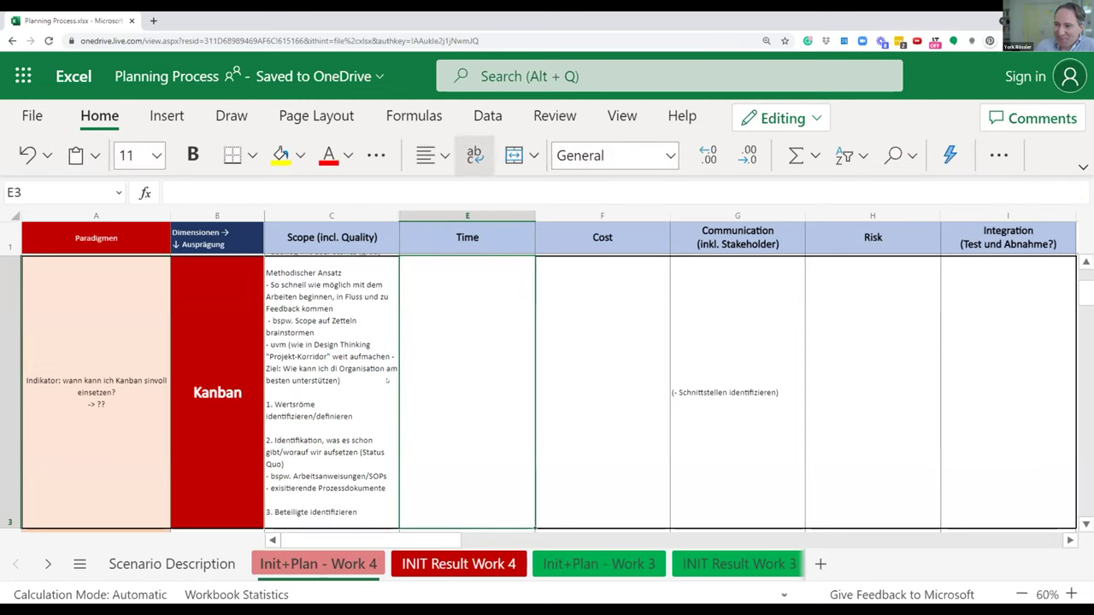
Step: Append the paragraph "WBS, um Arbeit runterzubrechen, um die Arbeitselemente durch die Kanban-Logik fließen zu lassen" to Kanban's Scope cell after a blank line
left_click(384, 363)
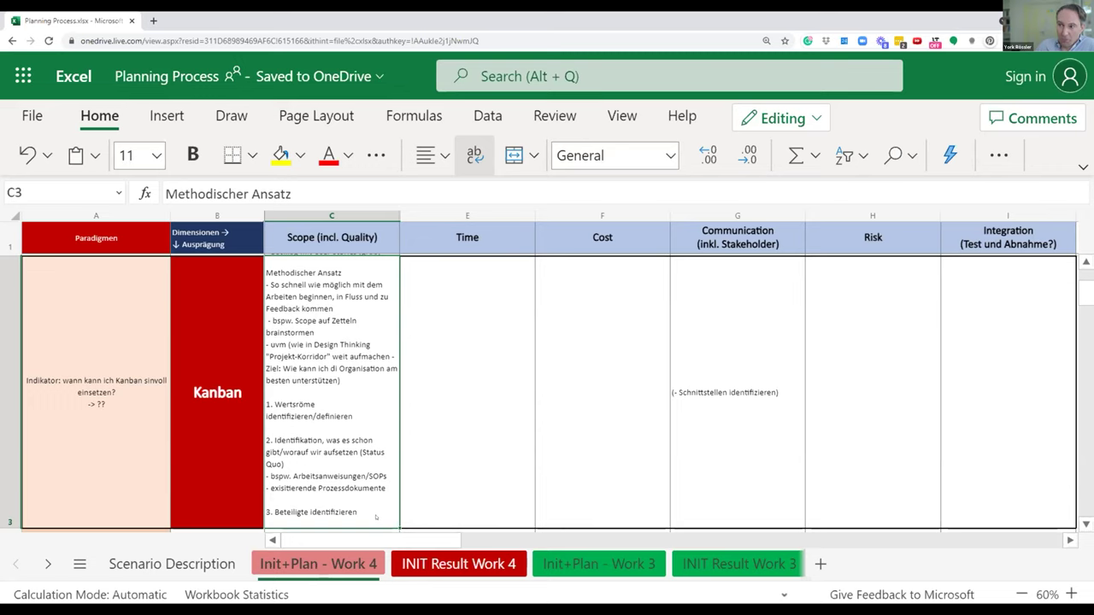
double_click(370, 509)
key("alt+Return")
key("alt+Return")
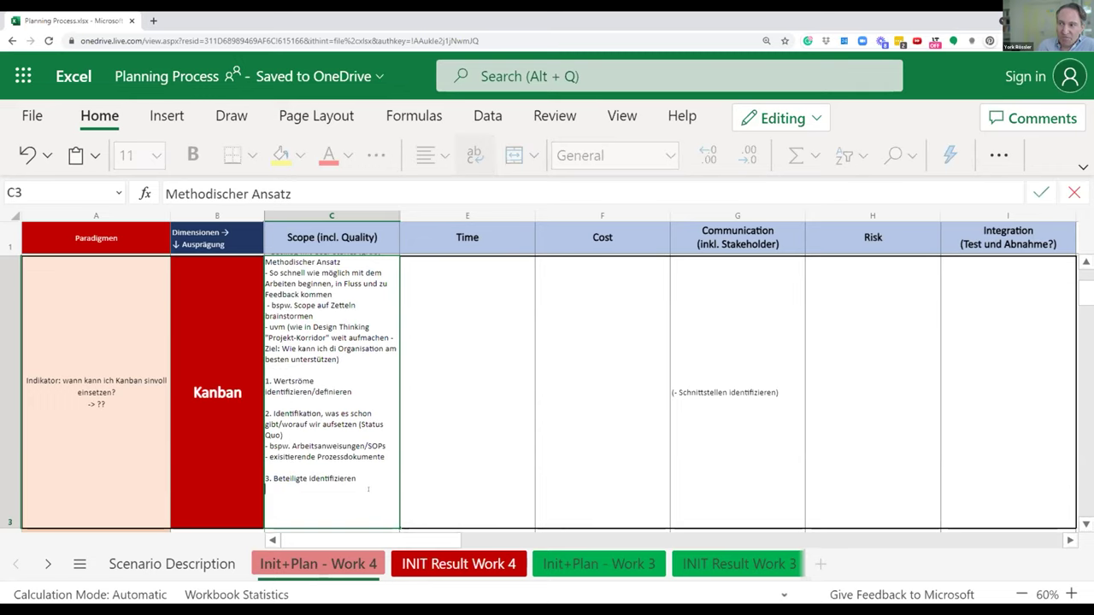
type("WBS")
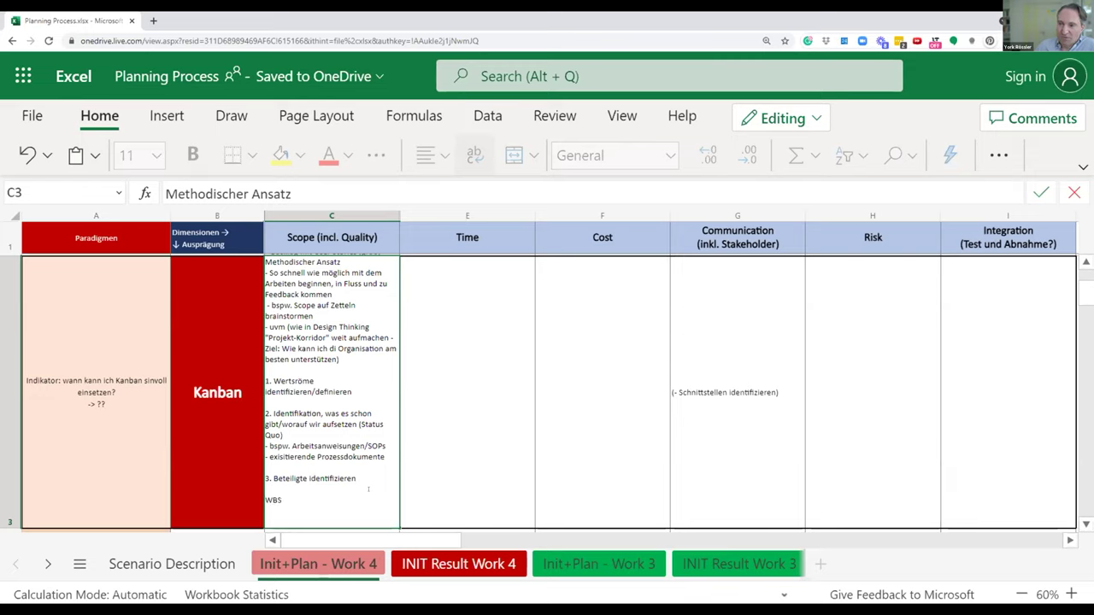
type(", um Arbeit runterzubrechen")
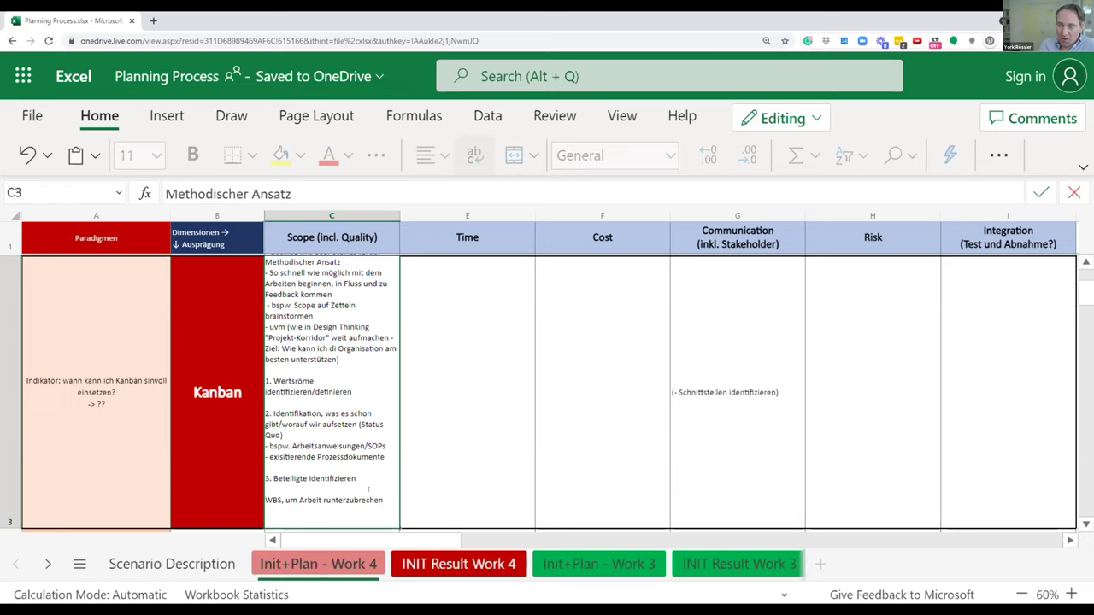
type(", um die Arbeitselemente durch die Kanban")
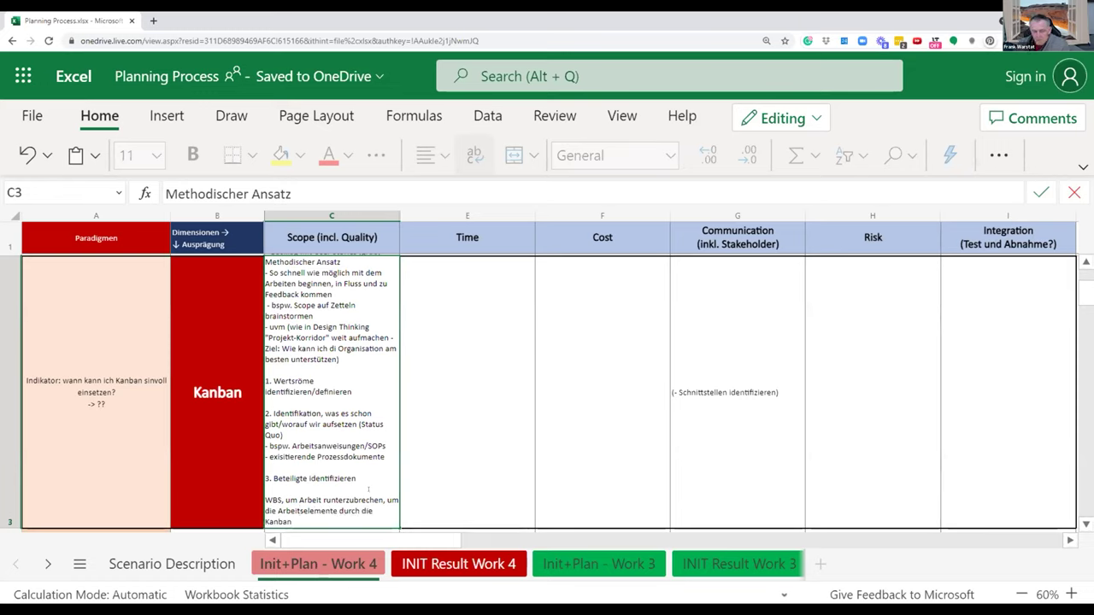
type("-")
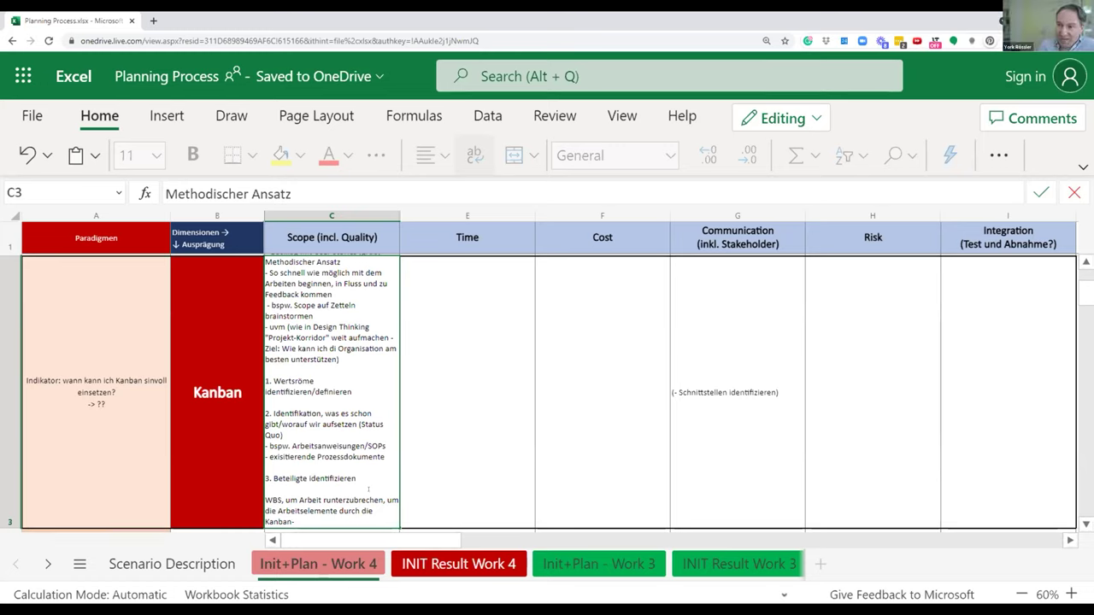
type("Logik fließen zu lassen")
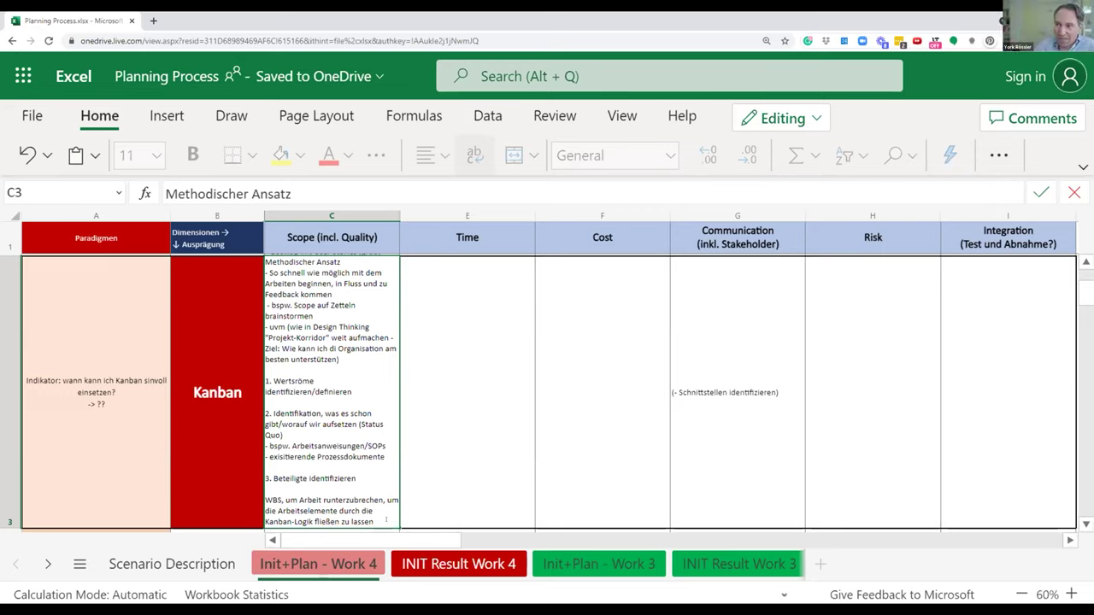
Step: Add the bullet "- bspw. AP "Prozess runterbrechen"" below the WBS paragraph in Kanban's Scope cell
key("alt+Return")
type("- bspw. Prozess runterbrechen")
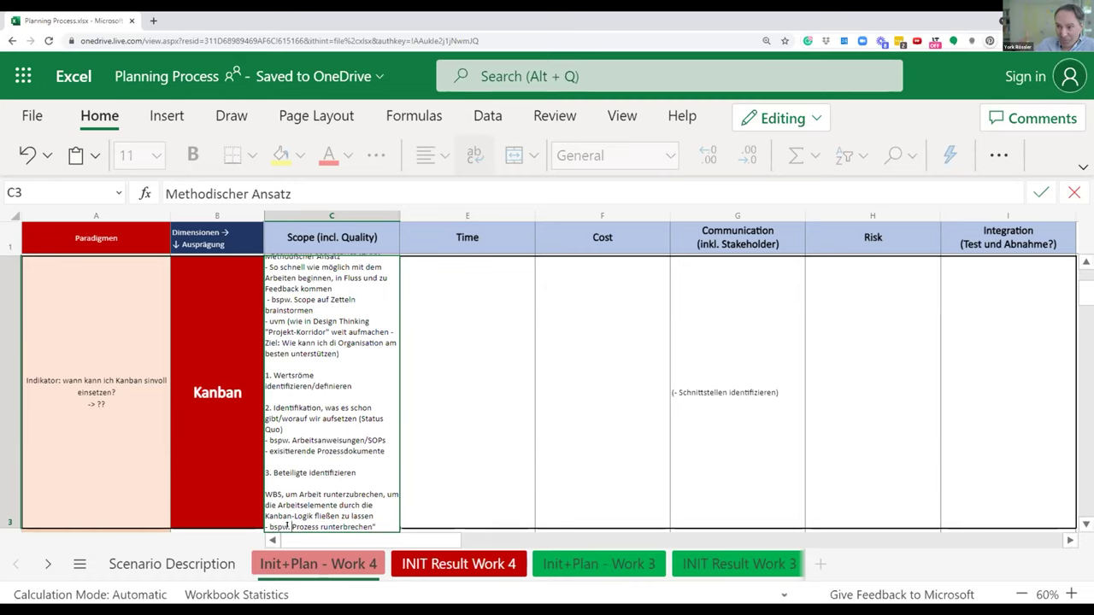
left_click(287, 528)
type("AP \"")
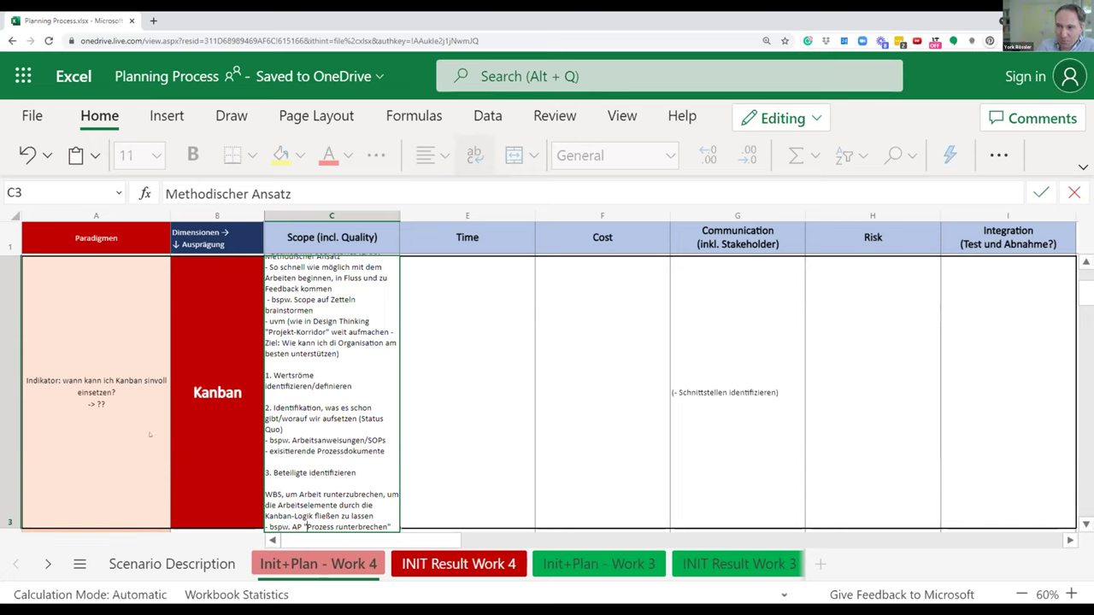
left_click(84, 395)
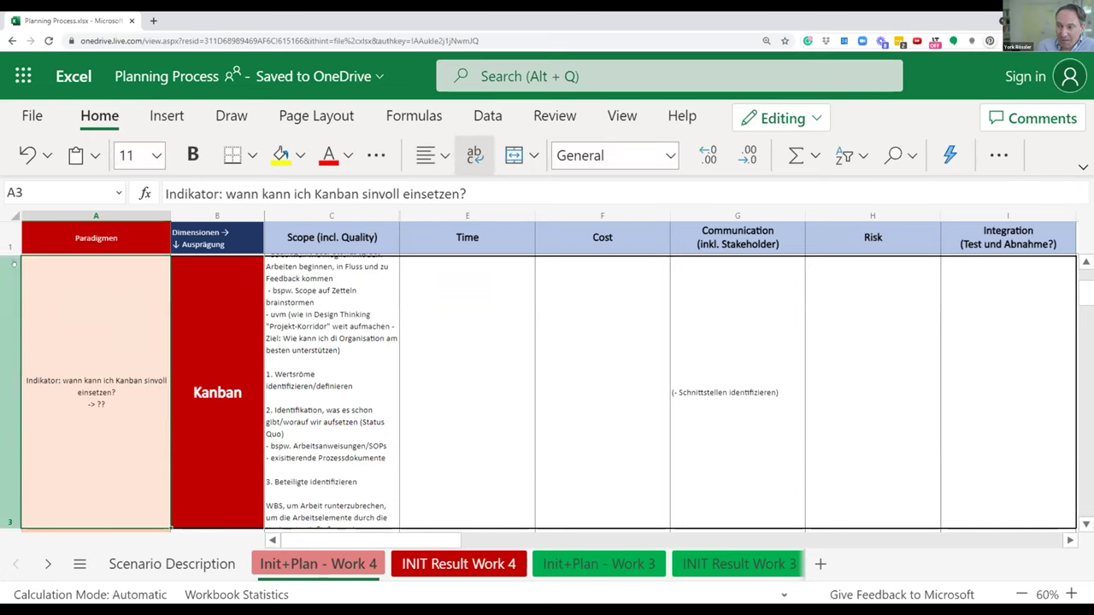
Step: Increase the Kanban row's height and widen the Scope column so more of the text fits
left_click_drag(7, 524, 8, 541)
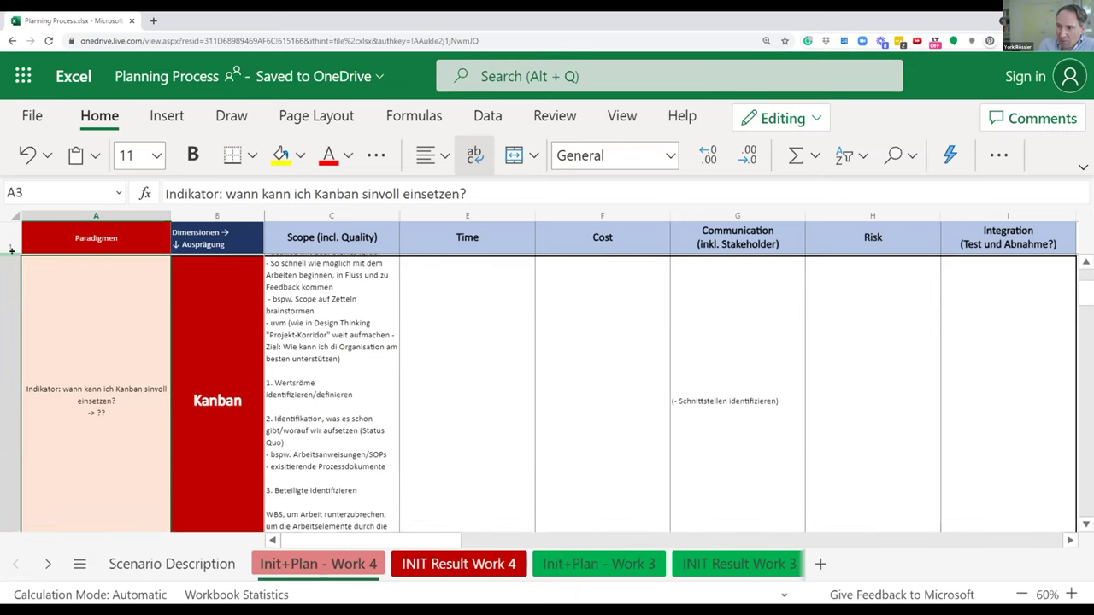
left_click_drag(11, 250, 11, 241)
left_click_drag(399, 216, 432, 215)
left_click(470, 325)
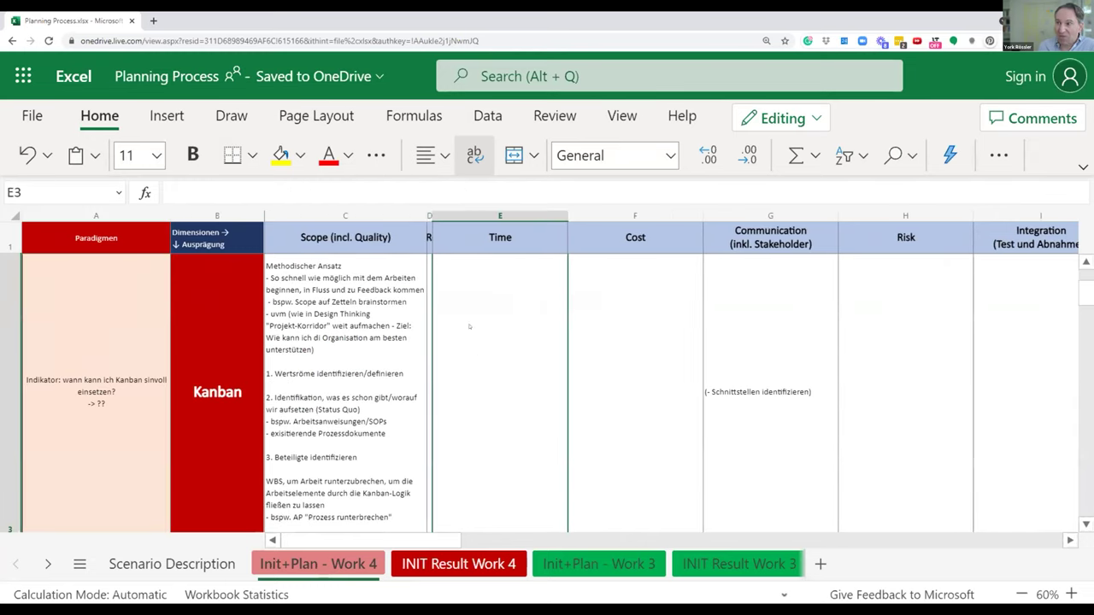
Step: Undo the last column width change and bring back the collapsed [Human] Ressources column between Scope and Time
key("ctrl+z")
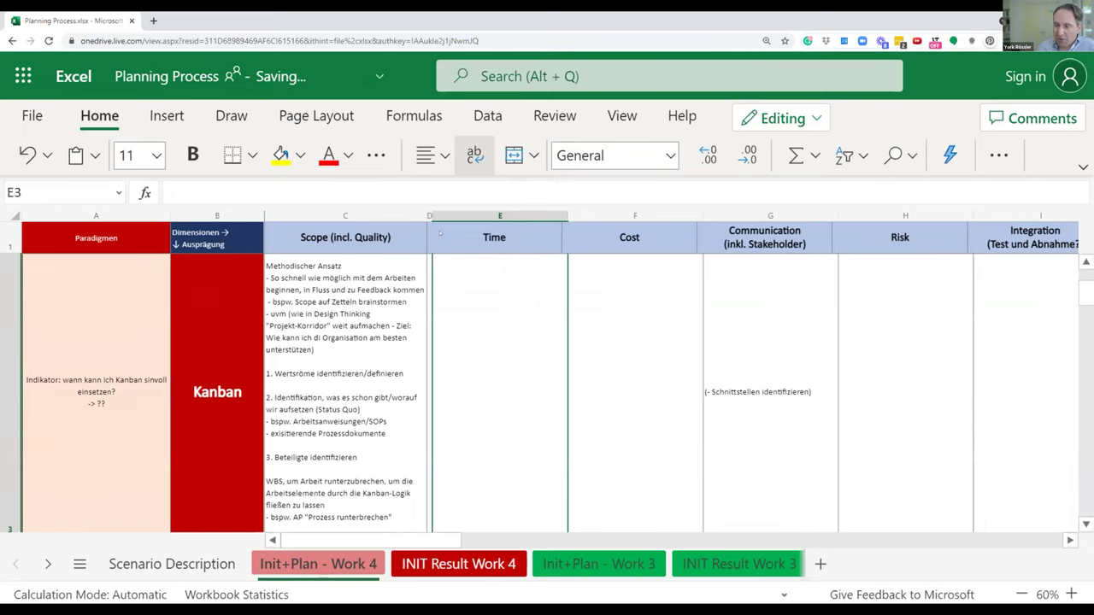
left_click(394, 305)
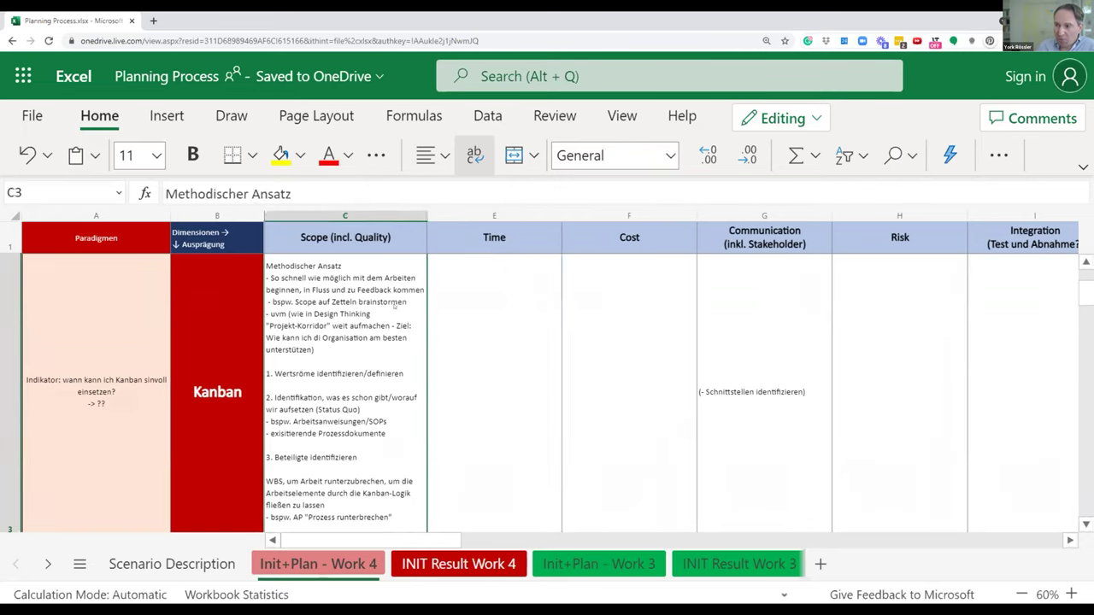
double_click(425, 216)
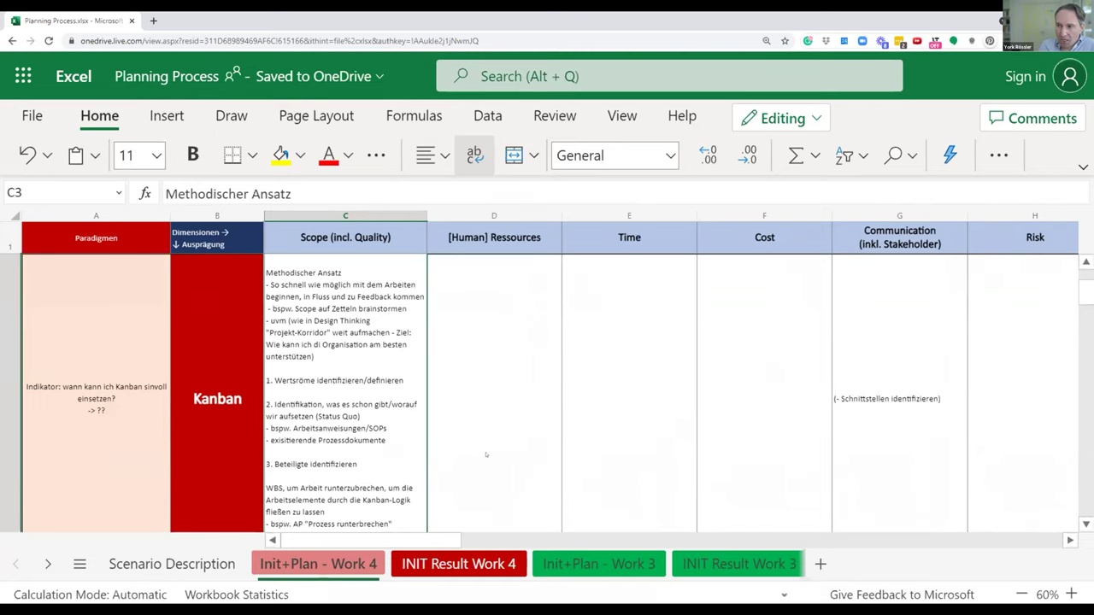
Step: Widen the Scope column a little further and select Kanban's Scope cell again
left_click(422, 215)
left_click_drag(437, 213, 446, 215)
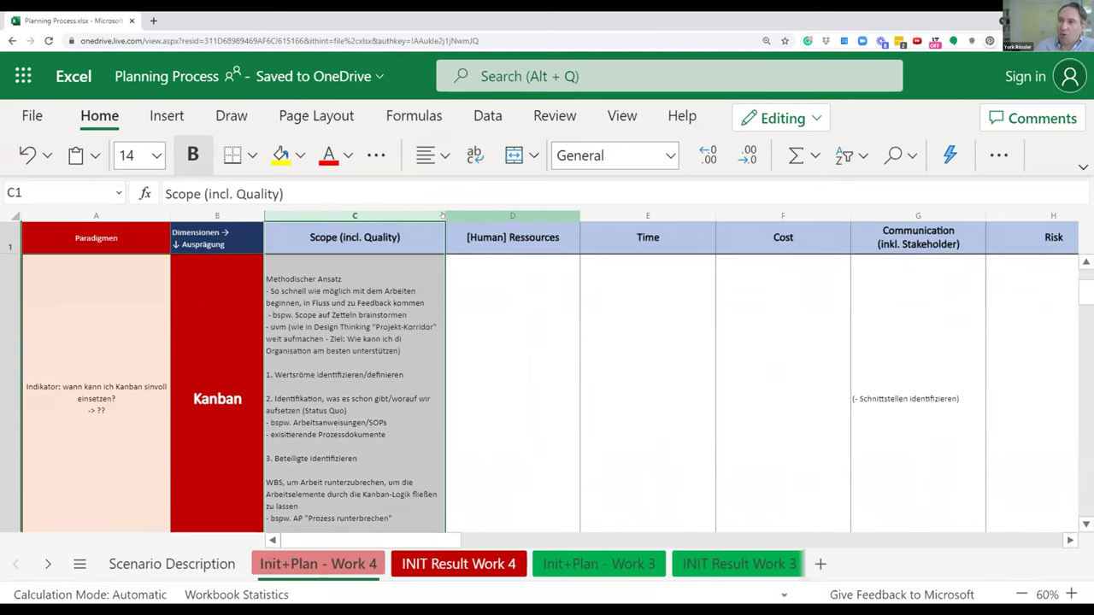
left_click(404, 511)
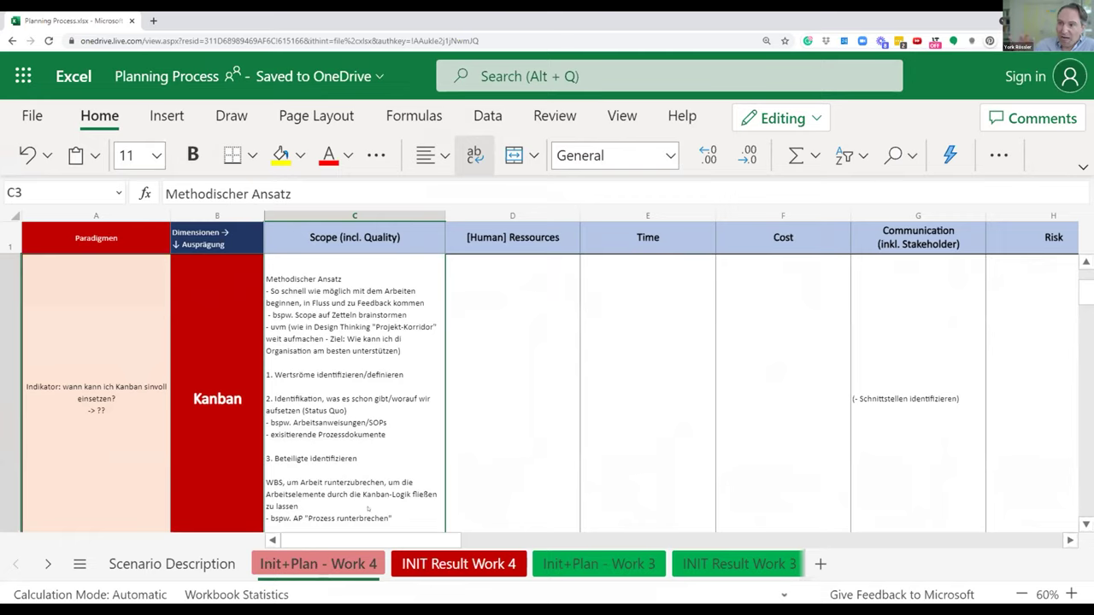
Step: Insert "(sich wiederholende)" before "Wertsröme" in item 1 of Kanban's Scope cell
double_click(358, 525)
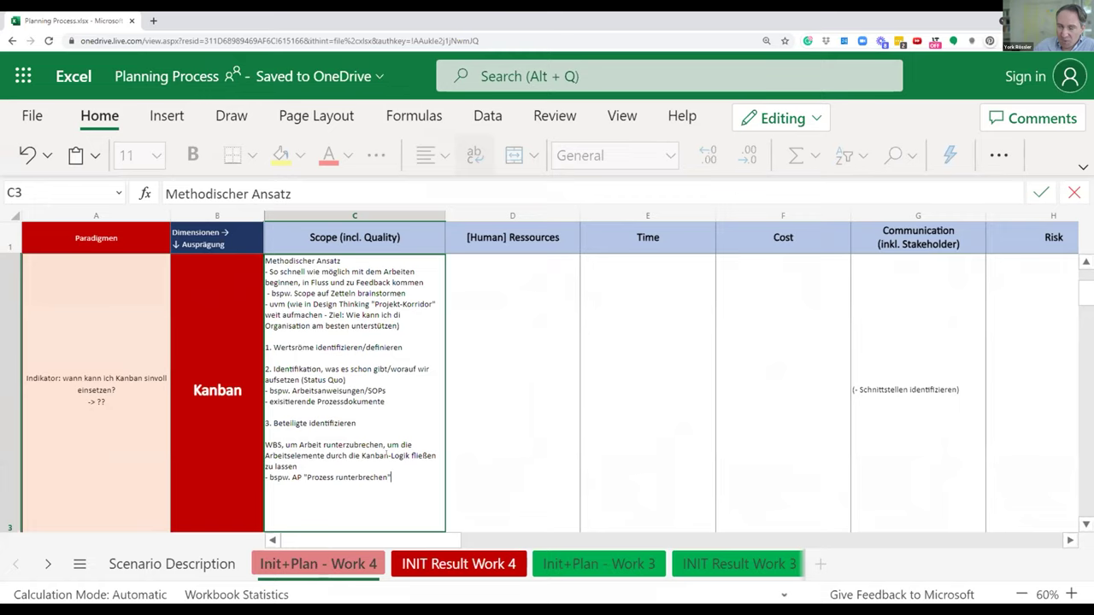
double_click(353, 455)
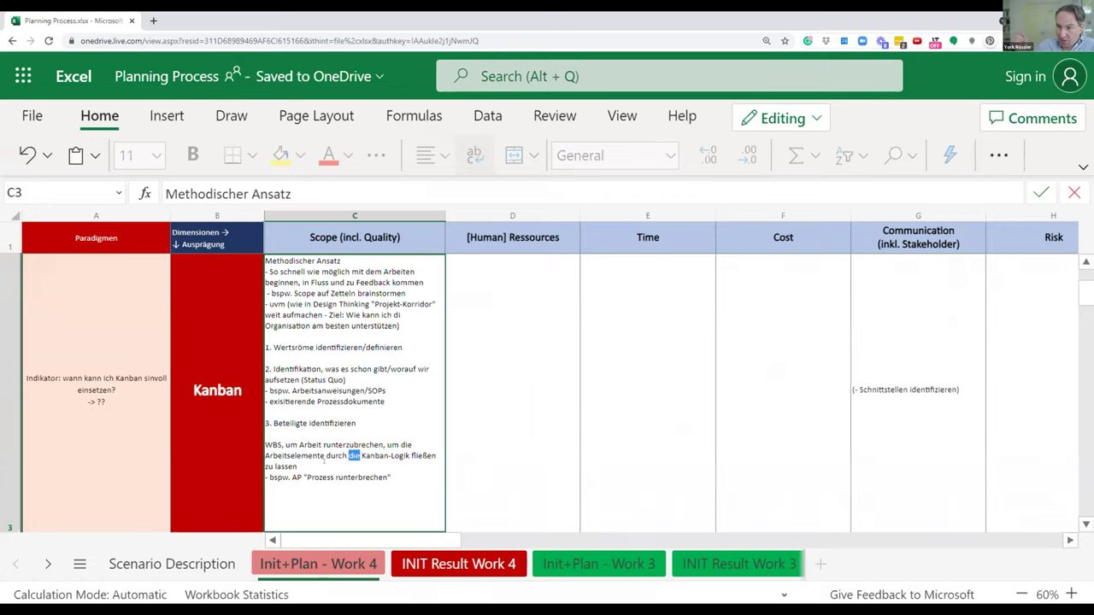
left_click(324, 462)
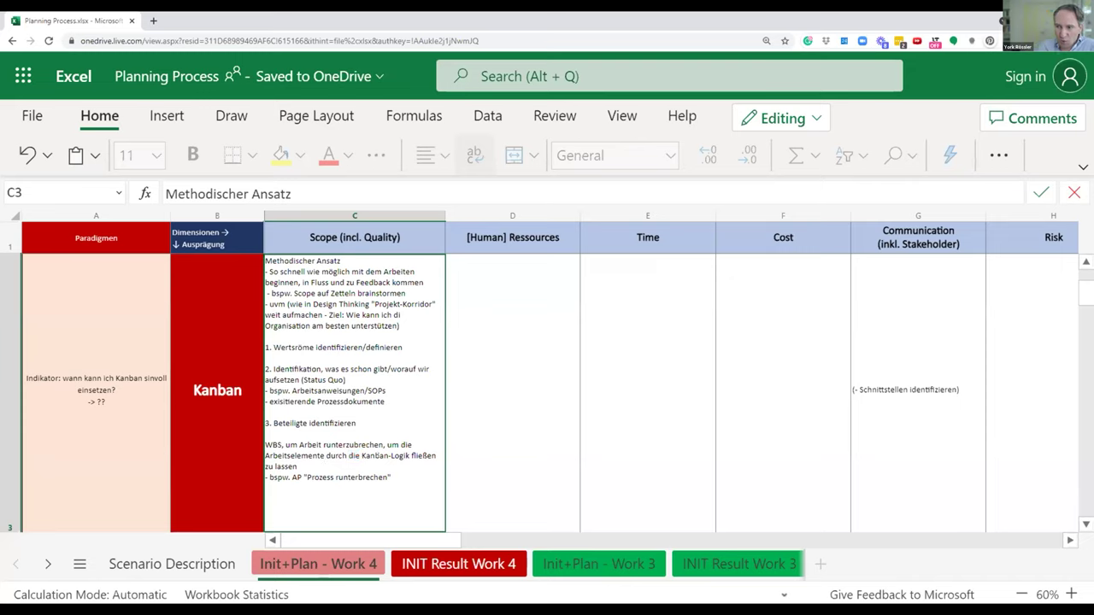
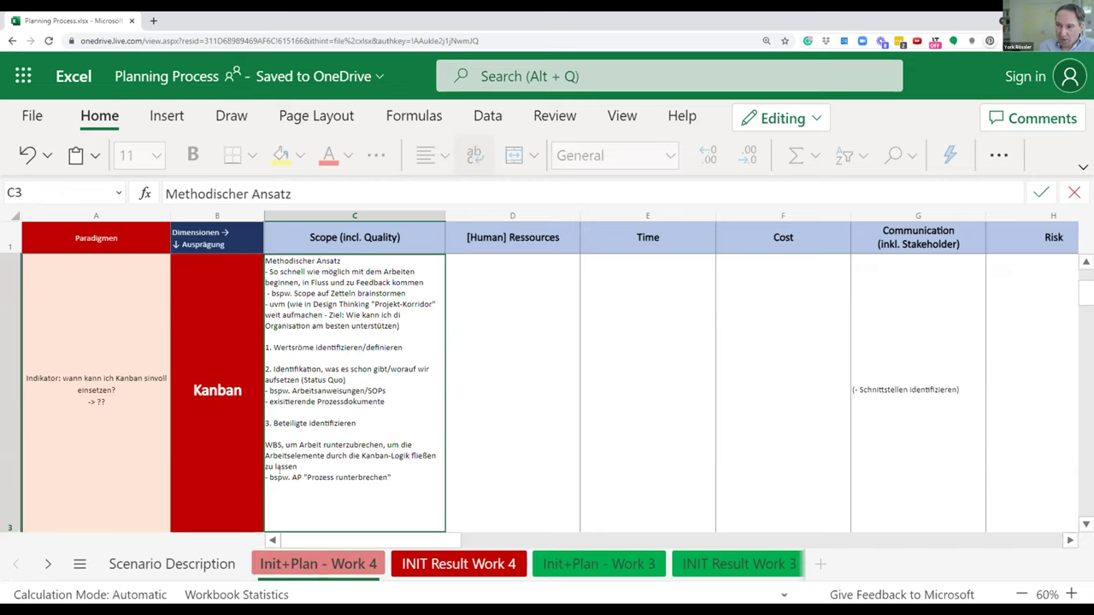
left_click(282, 444)
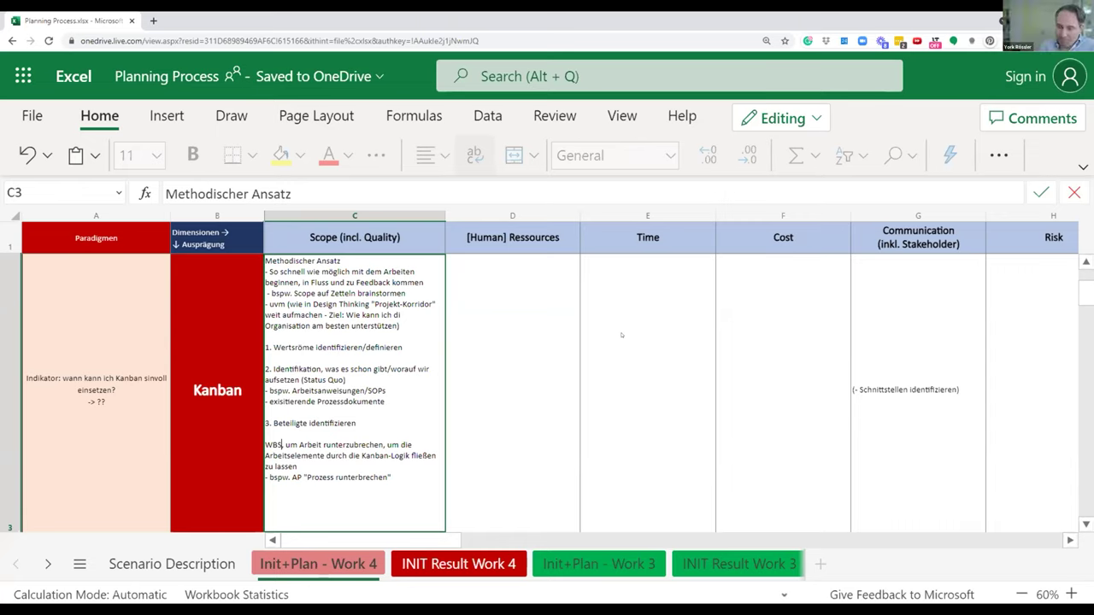
key("Up")
key("Up")
key("Up")
key("Up")
key("Up")
key("Up")
key("Up")
key("Up")
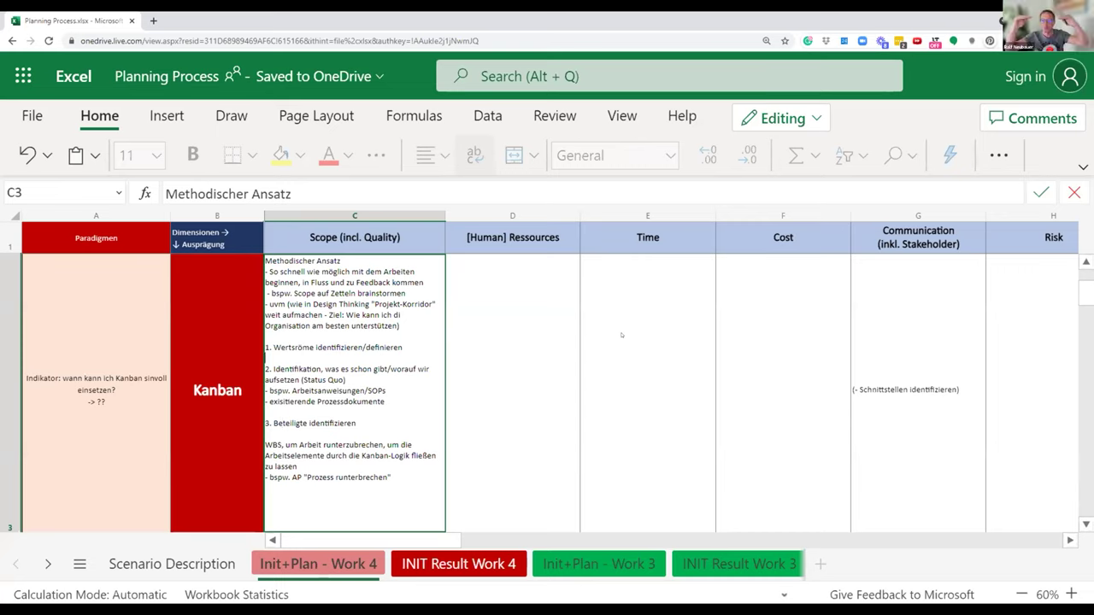
key("Left")
key("Left")
type("(sich w")
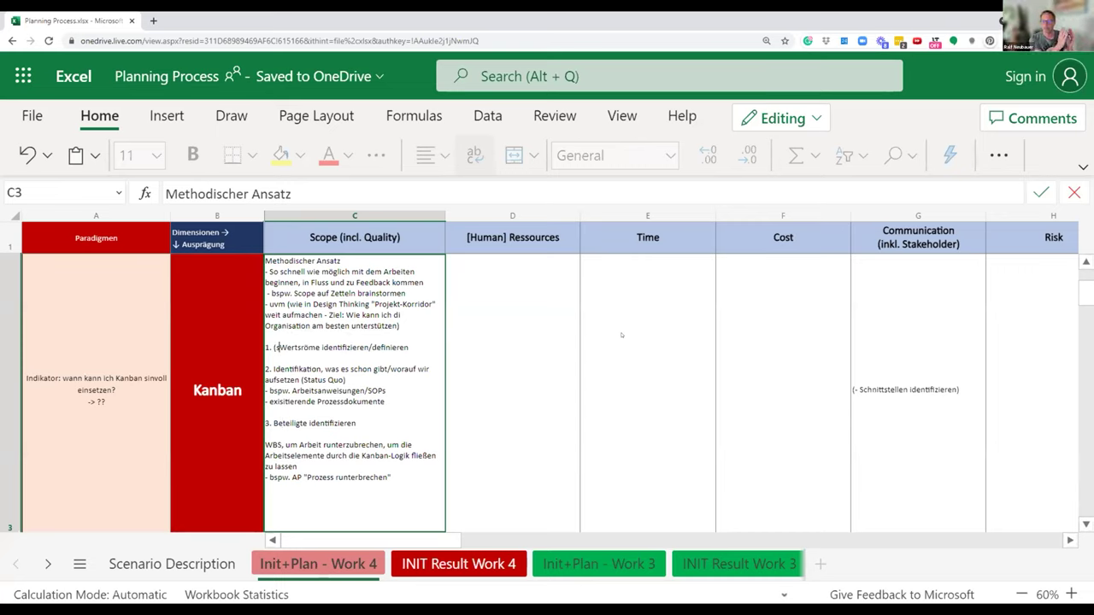
type("iederholende")
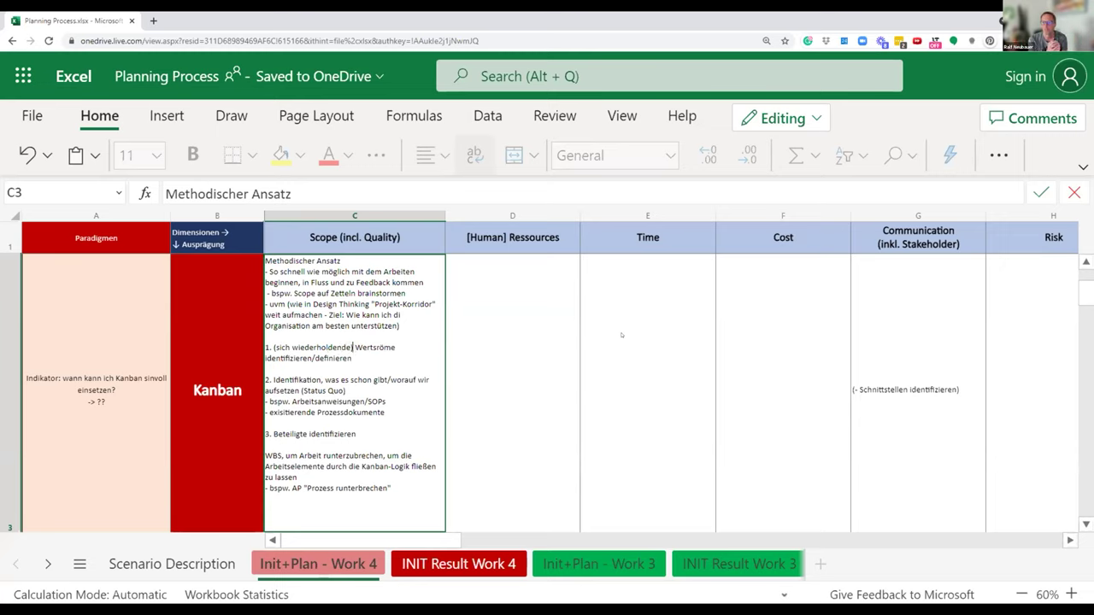
type(" )")
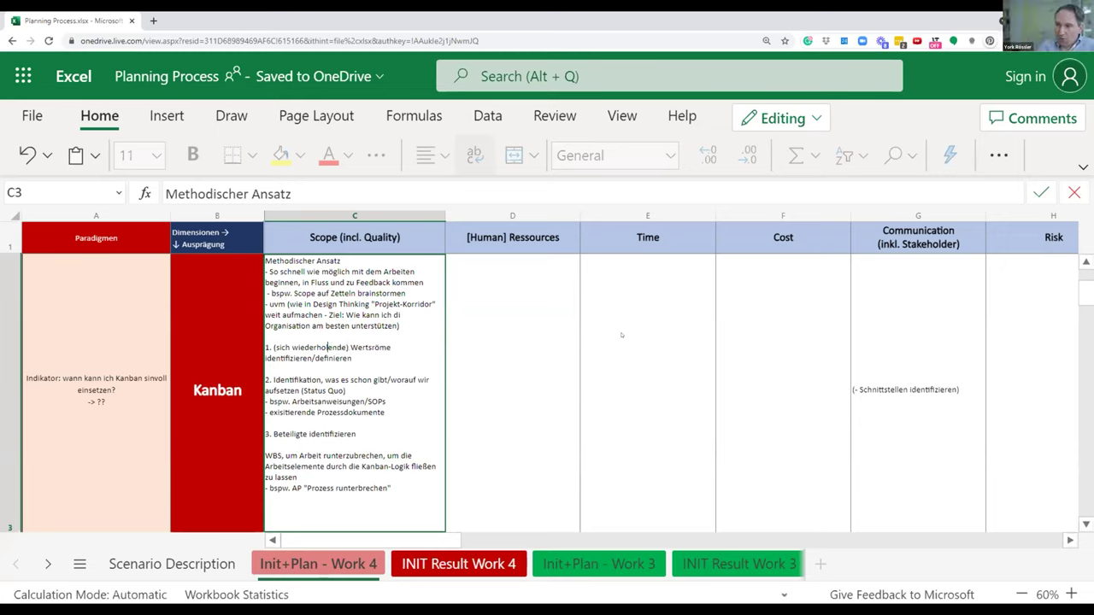
Step: Correct the spelling of "Wertsröme" to "Wertströme" in item 1 of Kanban's Scope cell and finish editing the cell
key("Left")
key("Left")
key("Left")
key("Left")
key("Left")
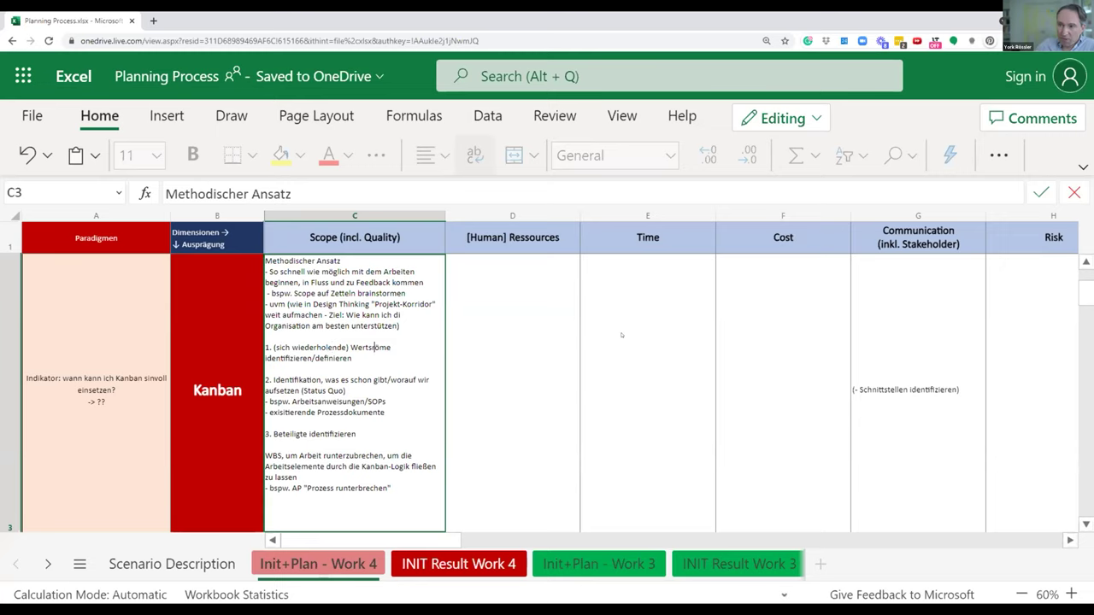
key("Down")
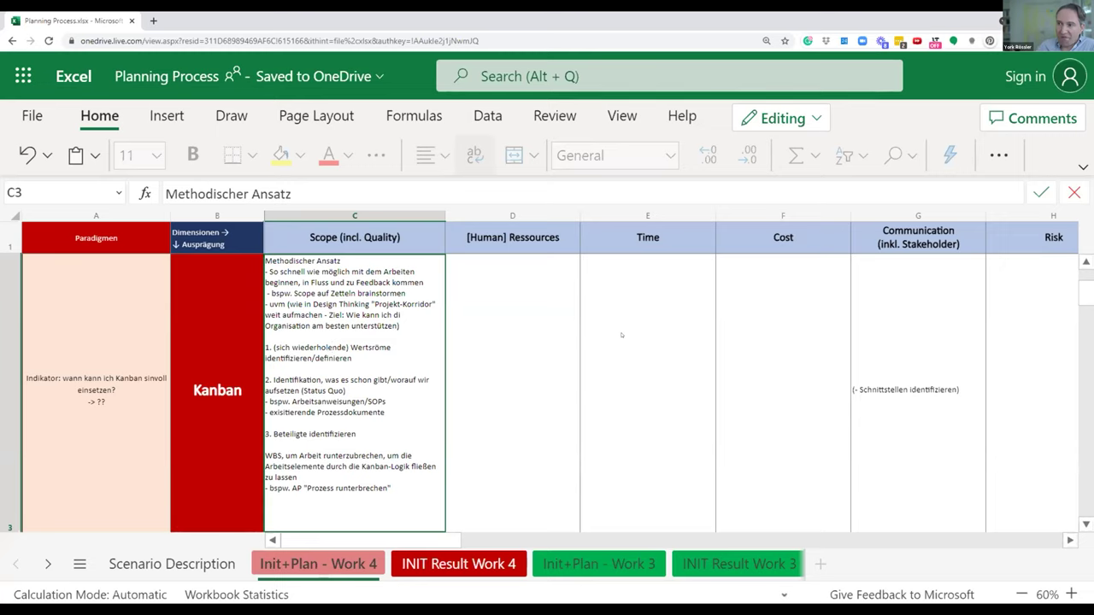
key("Home")
key("Left")
key("Left")
key("Left")
key("Left")
key("Left")
type("t")
key("Right")
key("Right")
key("Right")
key("Right")
key("Right")
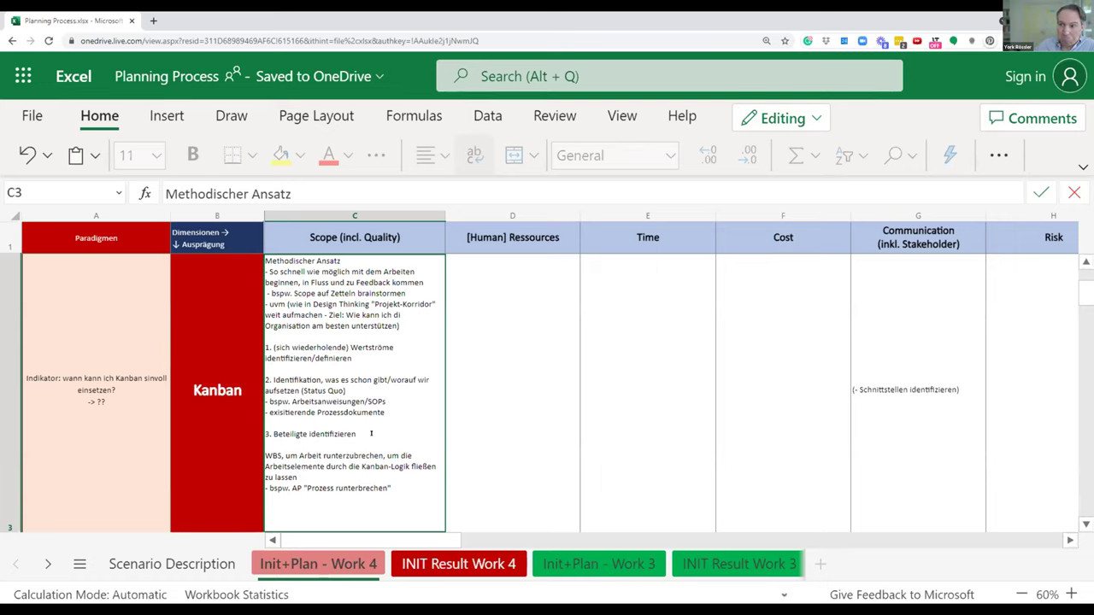
key("shift+Left")
left_click(265, 346, "shift")
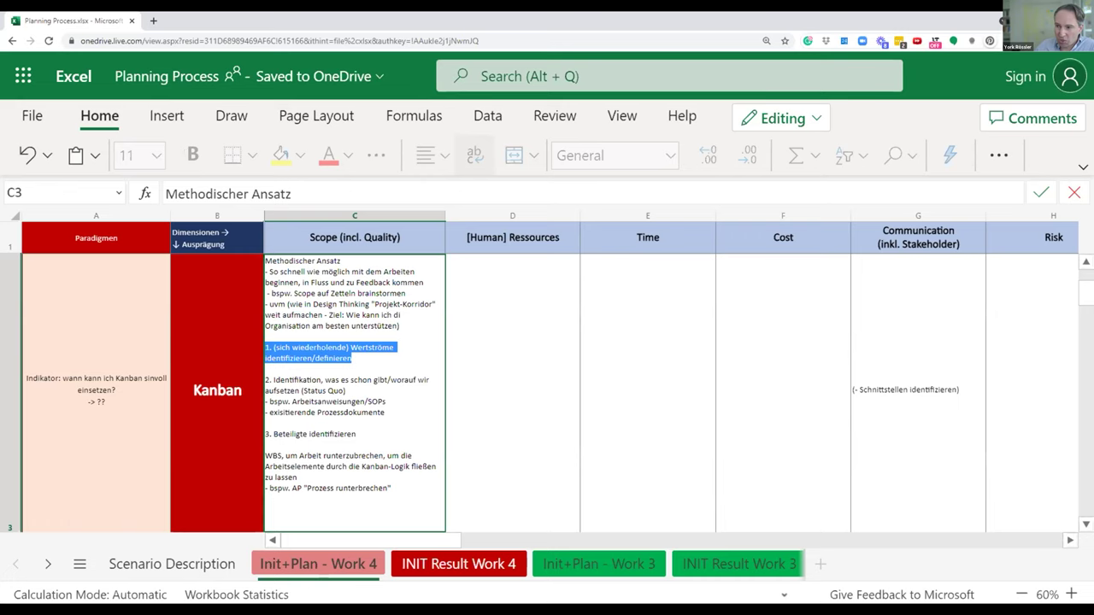
left_click(548, 390)
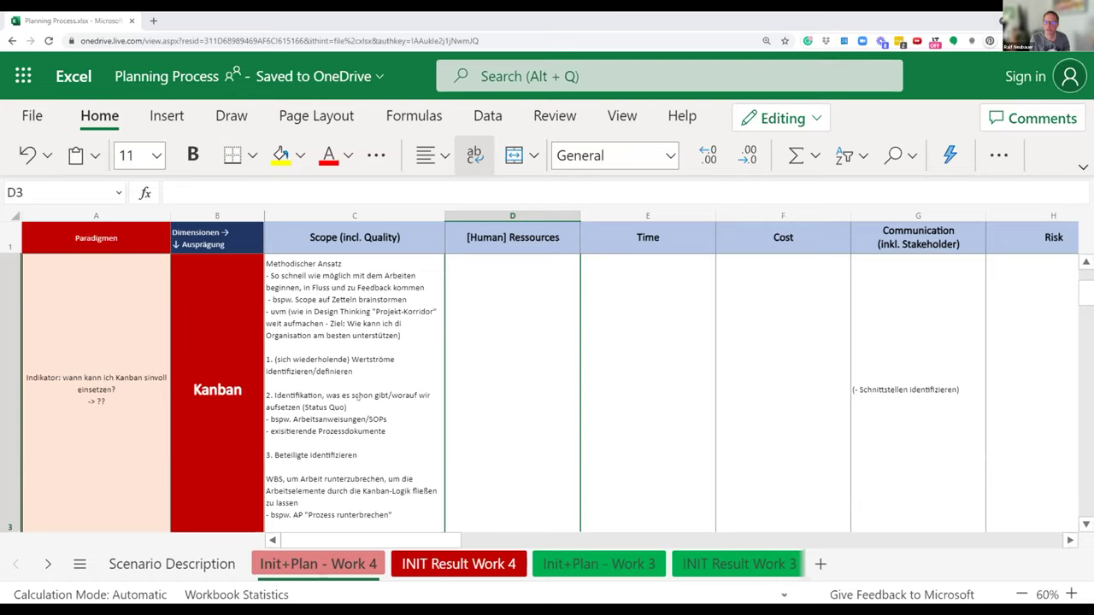
Step: Add the bullet "- zzgl. Ergebnisse/Features" at the end of Kanban's Scope text, below the "Prozess runterbrechen" bullet
left_click(357, 397)
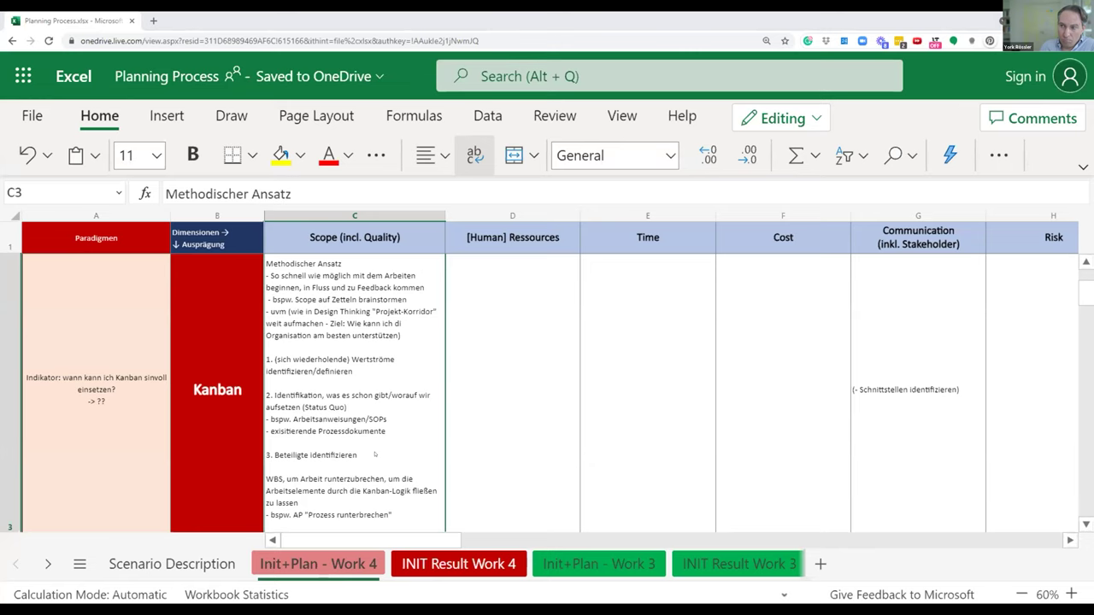
double_click(397, 507)
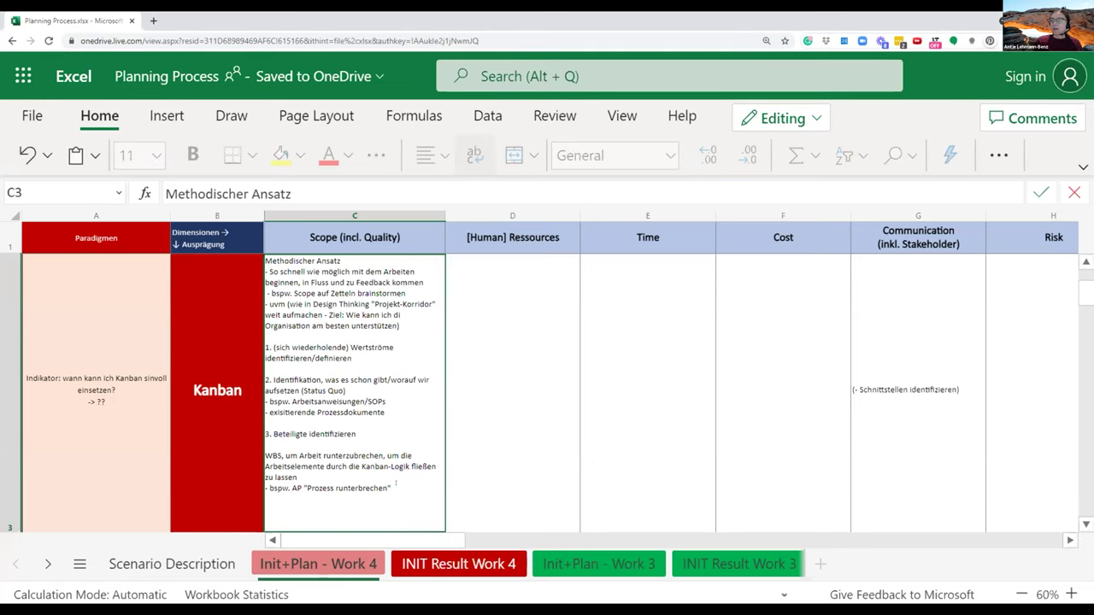
key("alt+Return")
type("- zzgl. Ergebnis")
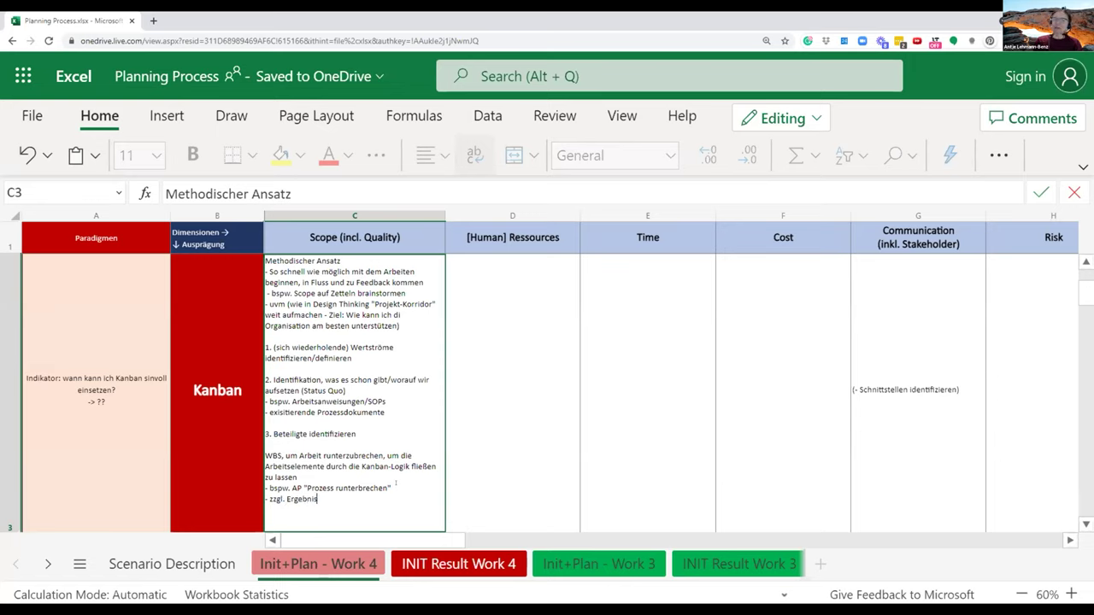
type("se/F")
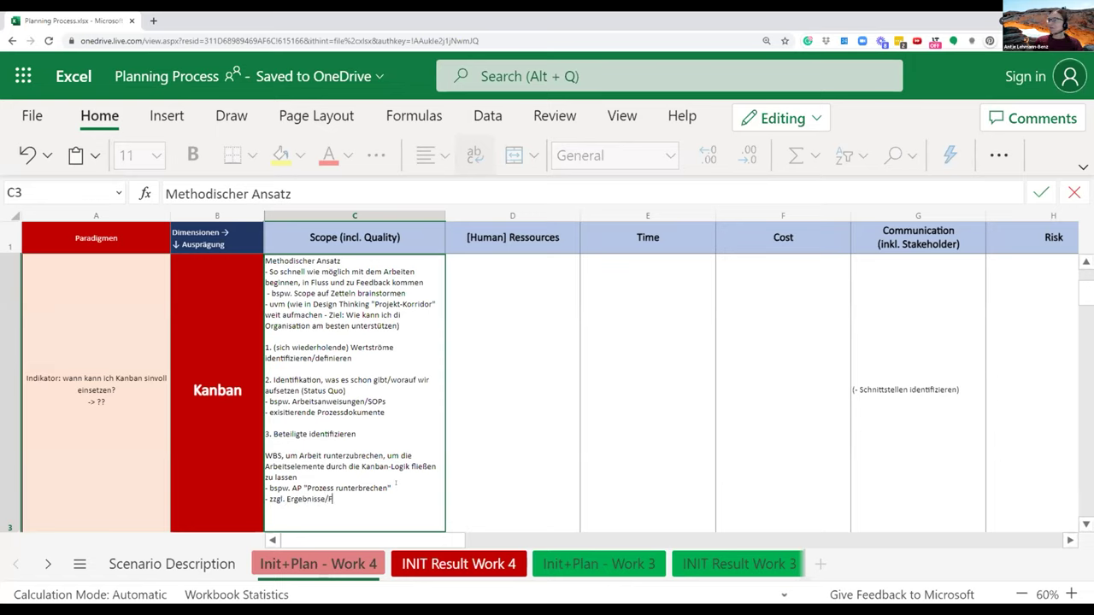
type("eatures")
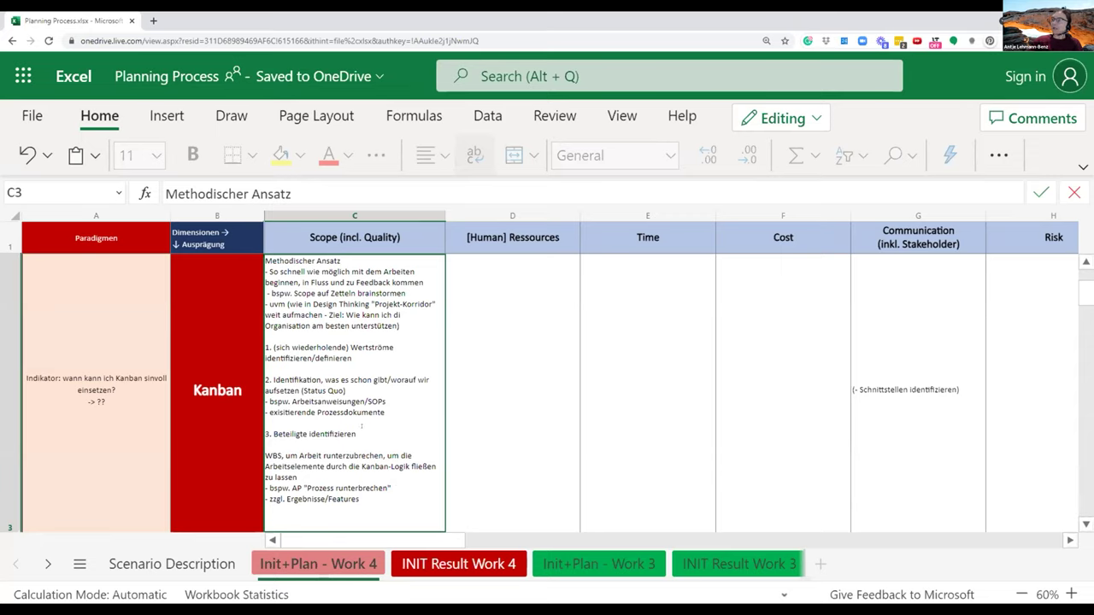
Step: Copy the item "3. Beteiligte identifizieren" from Kanban's Scope cell, then remove it and its surplus blank line
double_click(332, 434)
left_click_drag(279, 425, 264, 433)
key("ctrl+c")
key("BackSpace")
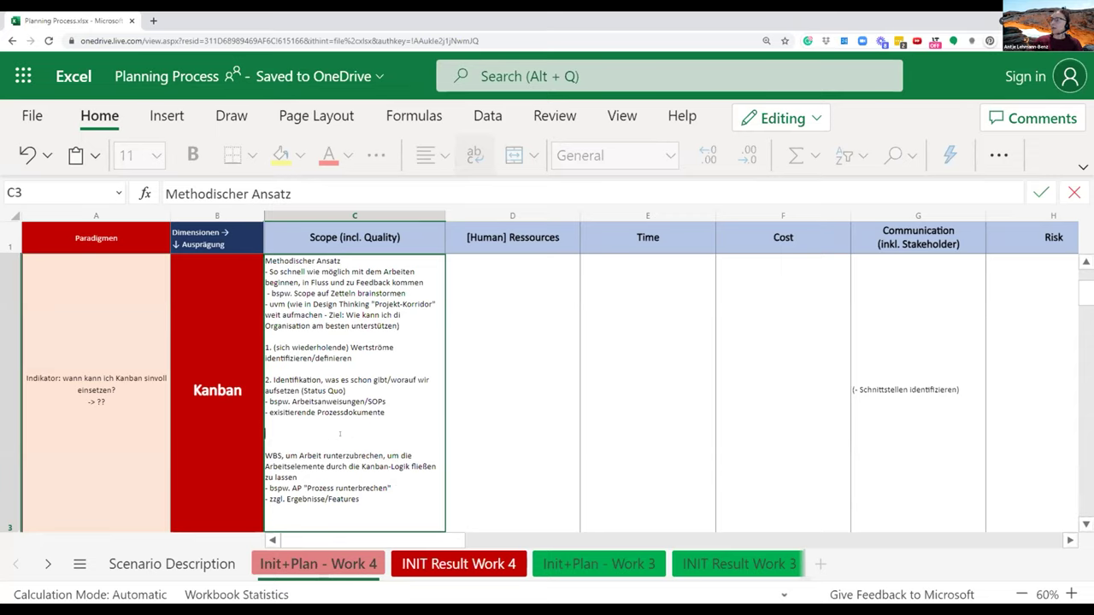
key("BackSpace")
key("BackSpace")
Step: Paste the copied item into Kanban's [Human] Ressources cell and replace its number with a dash
left_click(523, 335)
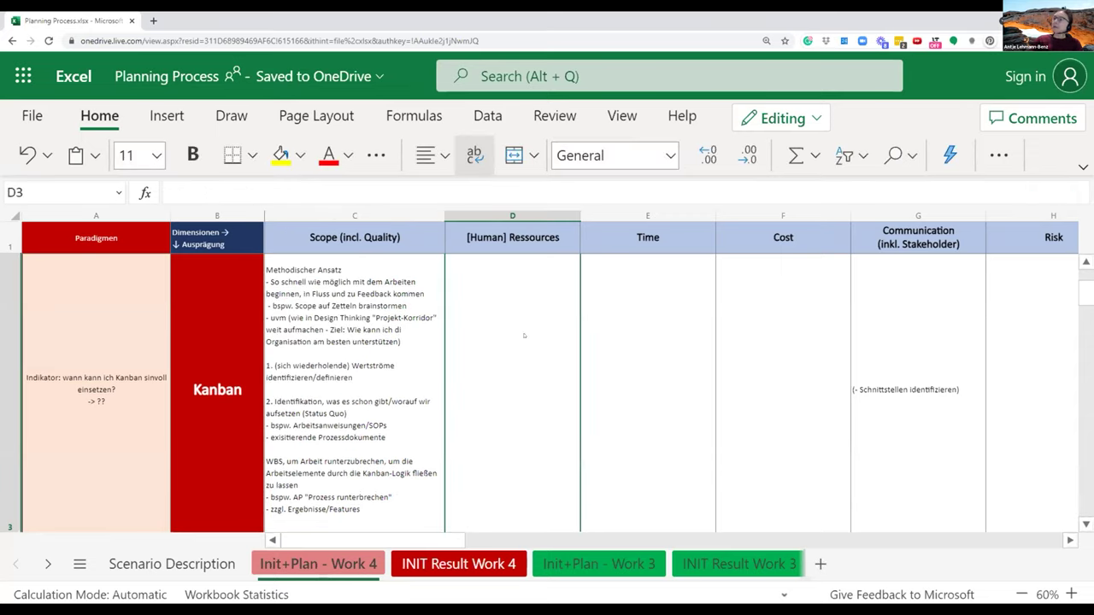
key("ctrl+v")
left_click_drag(449, 260, 443, 258)
type("-")
key("shift+Tab")
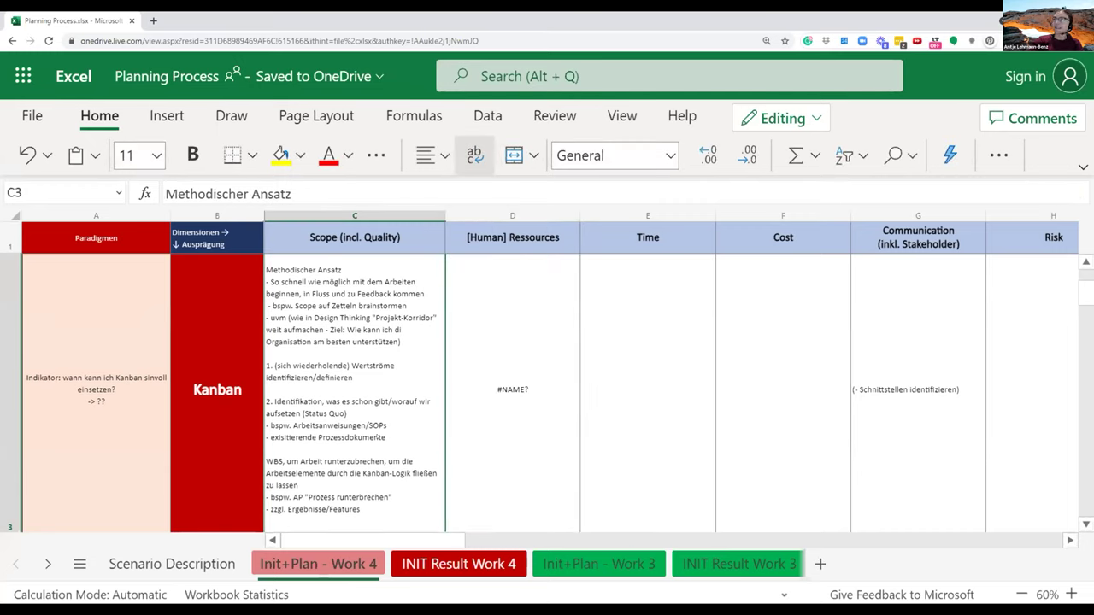
Step: Turn Kanban's [Human] Ressources entry into plain text with a leading apostrophe, reading "- Beteiligte identifizieren"
left_click(487, 407)
key("F2")
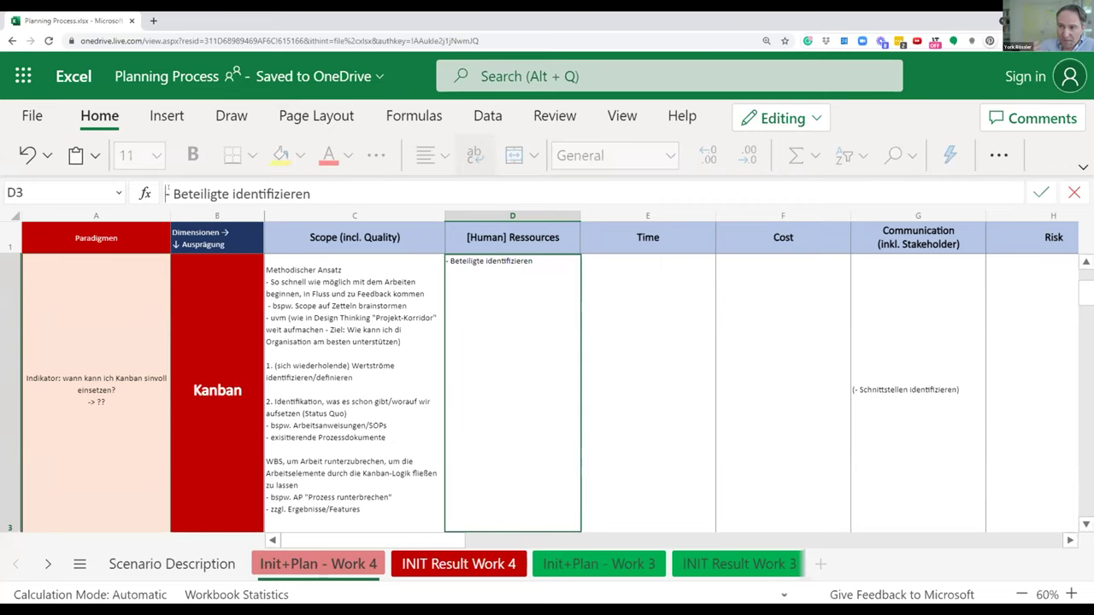
key("Return")
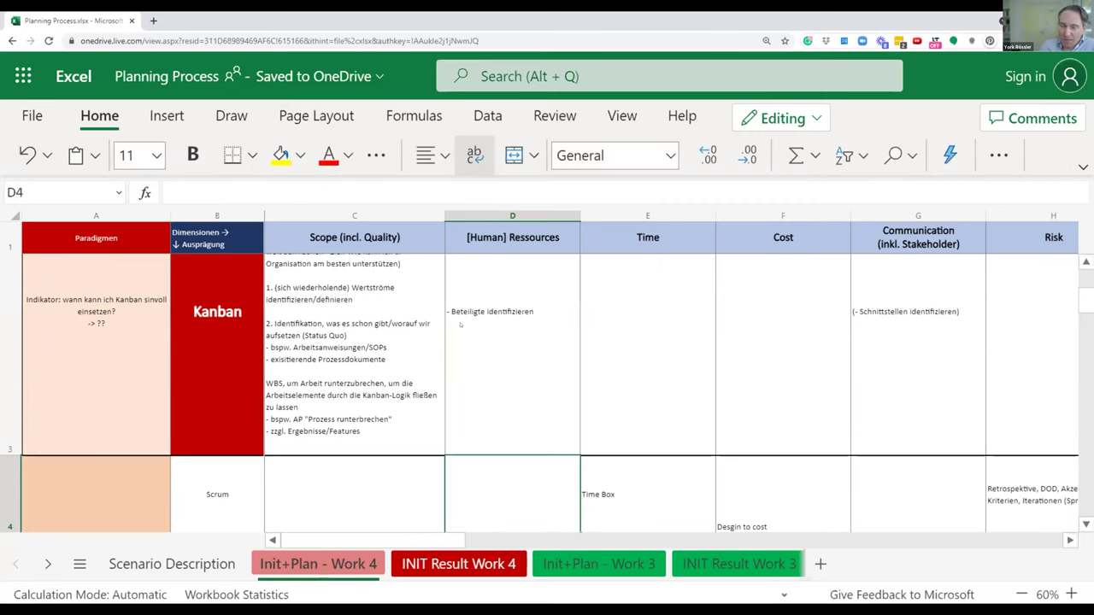
key("Up")
key("Up")
key("Down")
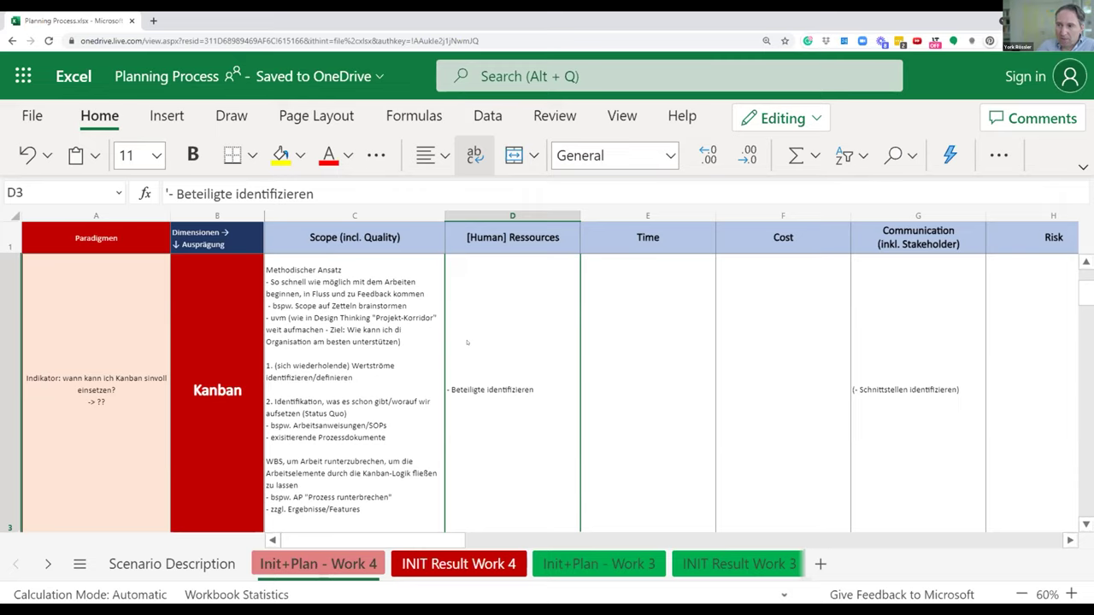
Step: Add "Voraussetzungen" below "Kanban" in the Kanban row's label cell, separated by a blank line
double_click(240, 398)
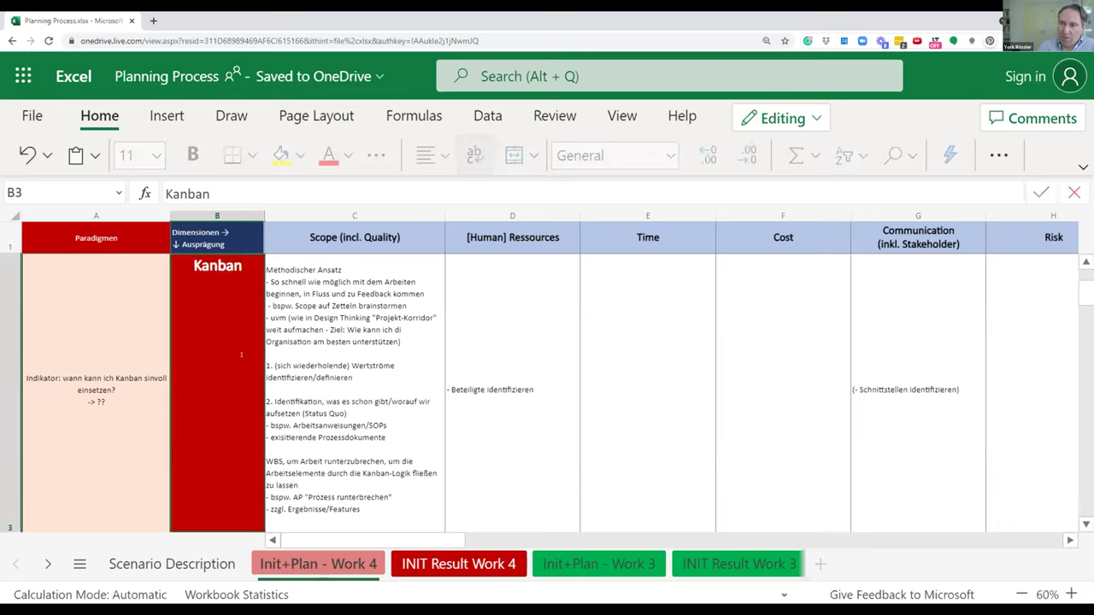
key("alt+Return")
key("alt+Return")
type("Vo")
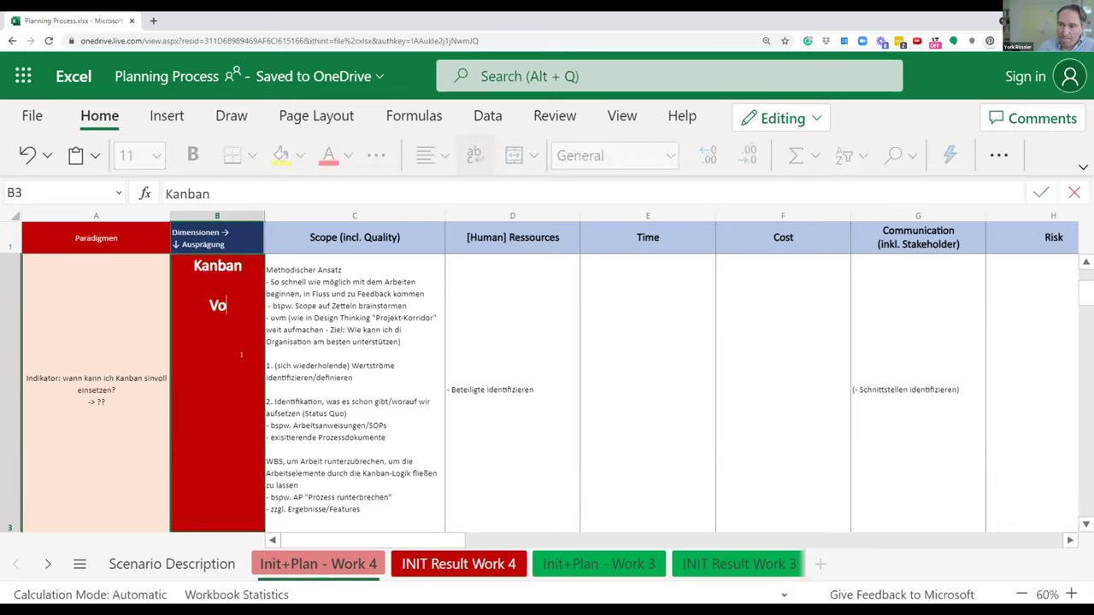
type("raussetzungen")
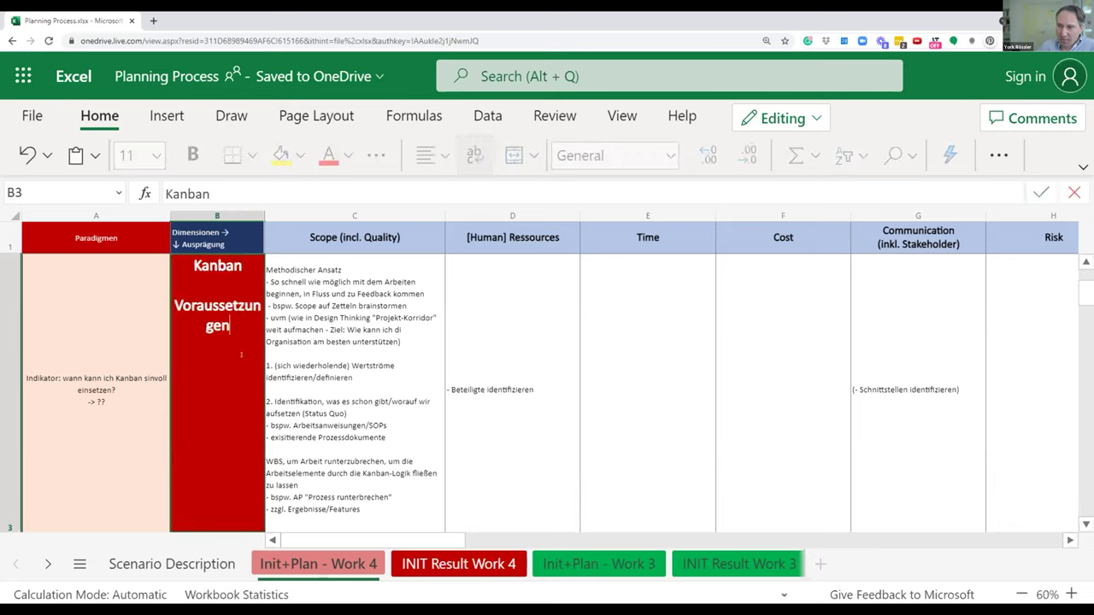
key("shift+Left")
key("shift+Left")
key("shift+Left")
key("shift+Left")
key("shift+Left")
key("shift+Left")
key("shift+Left")
key("shift+Left")
key("shift+Left")
key("shift+Left")
key("shift+Left")
key("shift+Left")
key("shift+Left")
key("shift+Left")
key("shift+Left")
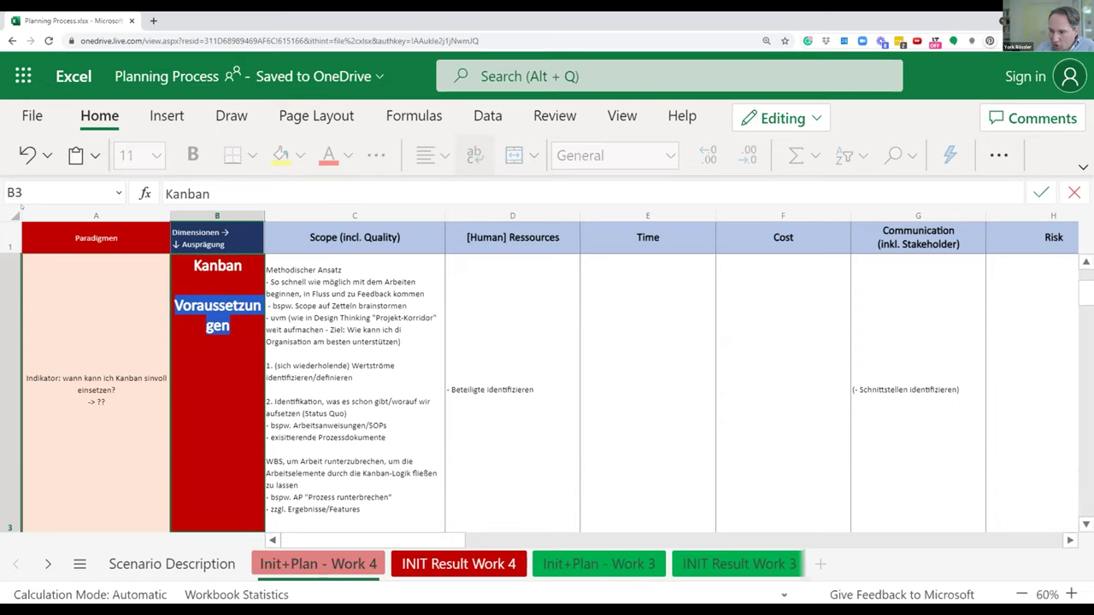
key("Right")
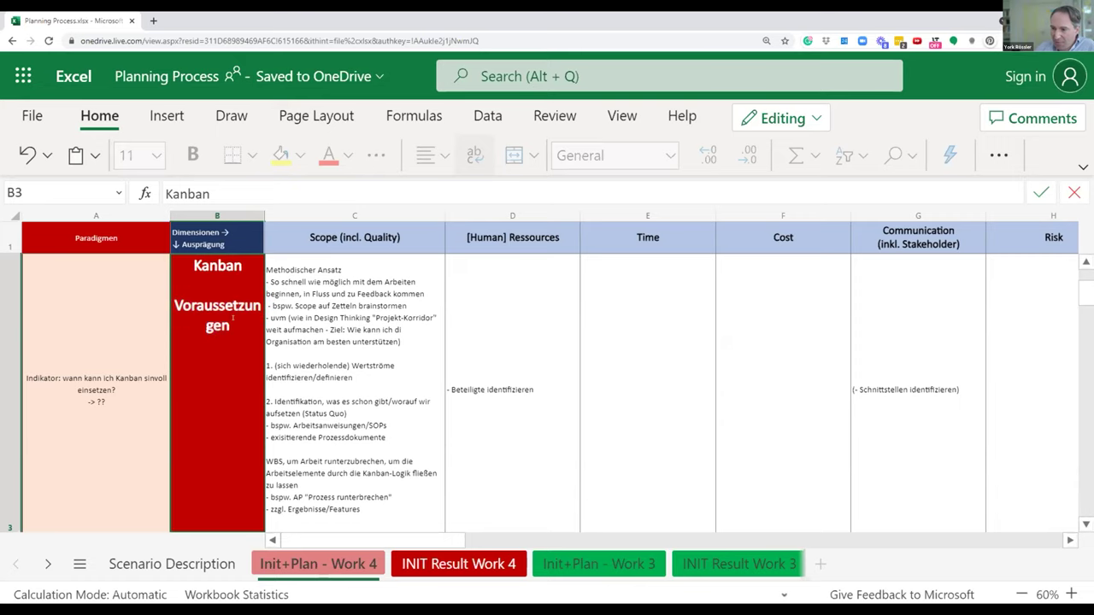
key("Up")
left_click(219, 475)
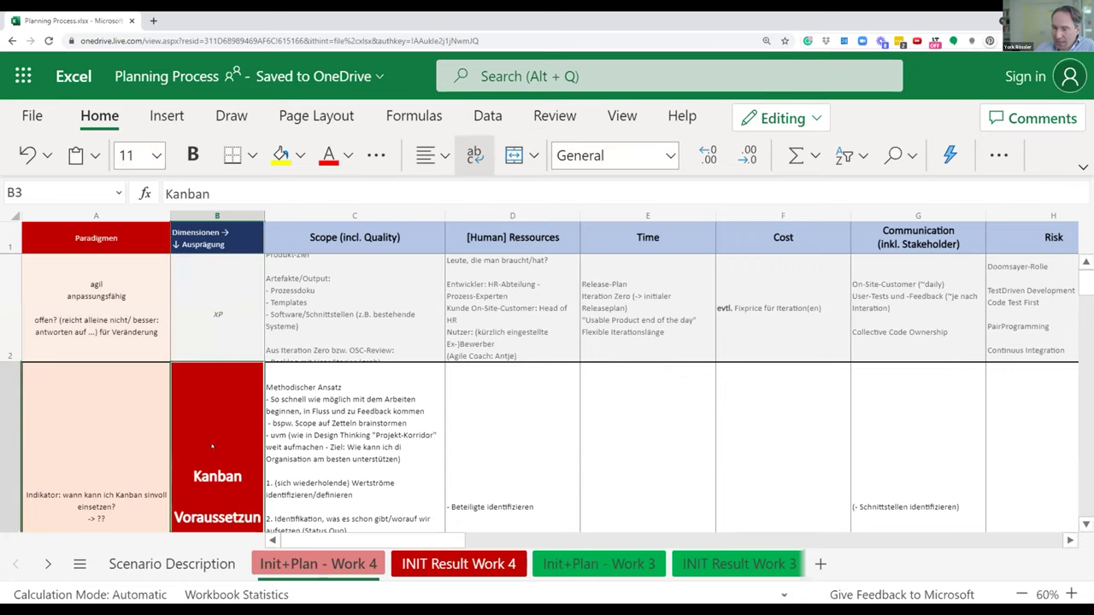
Step: Enclose "Voraussetzungen" in parentheses in the Kanban row's label cell
scroll(211, 476, "down", 2)
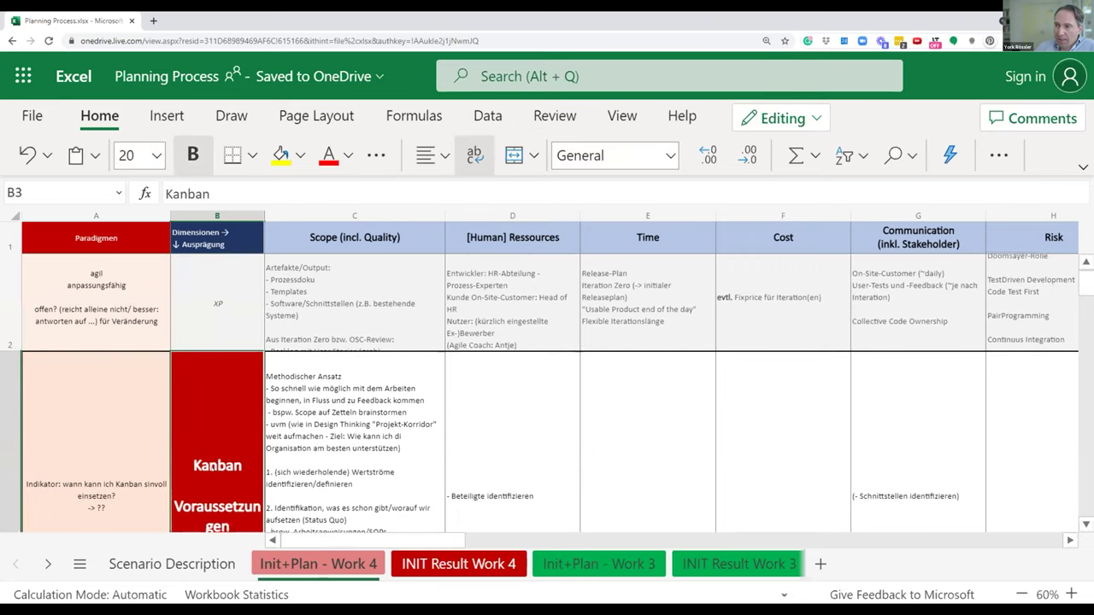
double_click(195, 501)
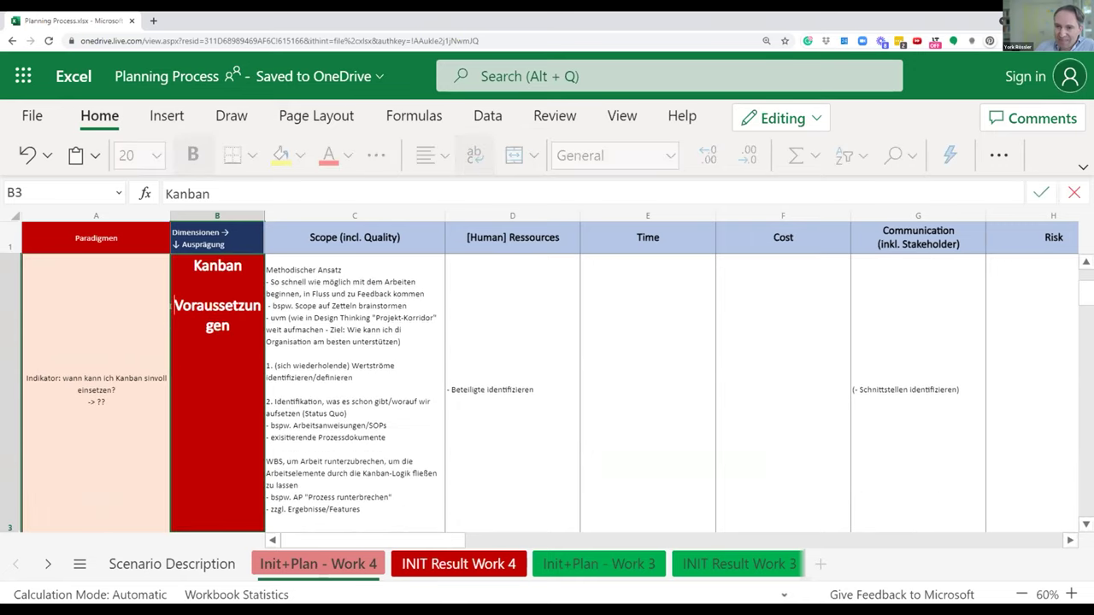
type("(")
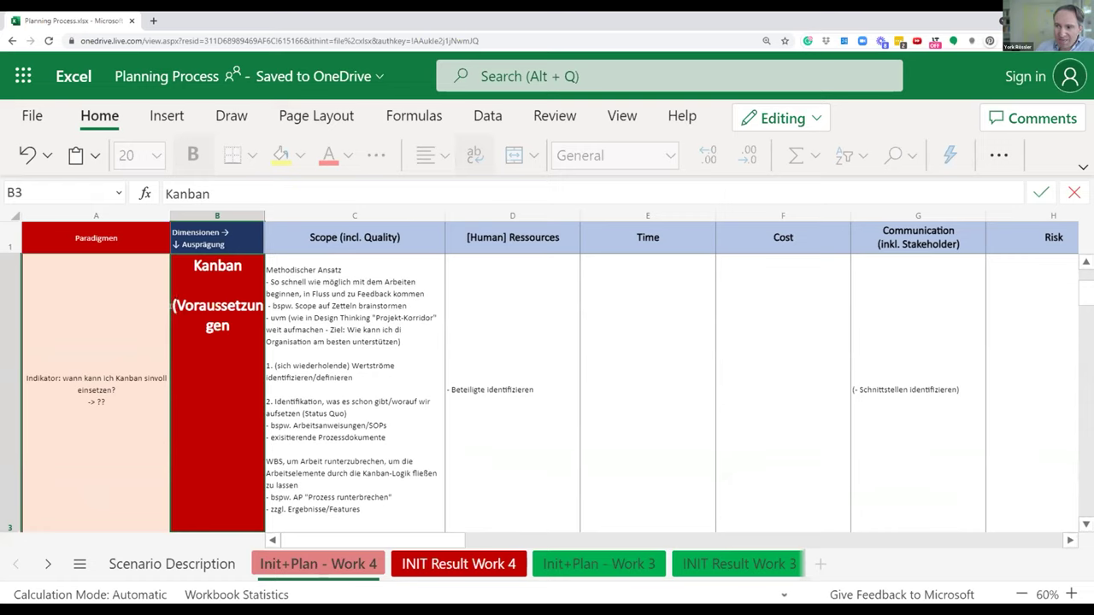
type(")")
Step: Expand the parenthesised note in the Kanban label cell to "(müssen wir Voraussetzungen definieren)"
key("Left")
key("Left")
key("Left")
key("Left")
key("Left")
key("Left")
key("Left")
key("Left")
key("Left")
key("Left")
key("Left")
key("Left")
key("Left")
key("Left")
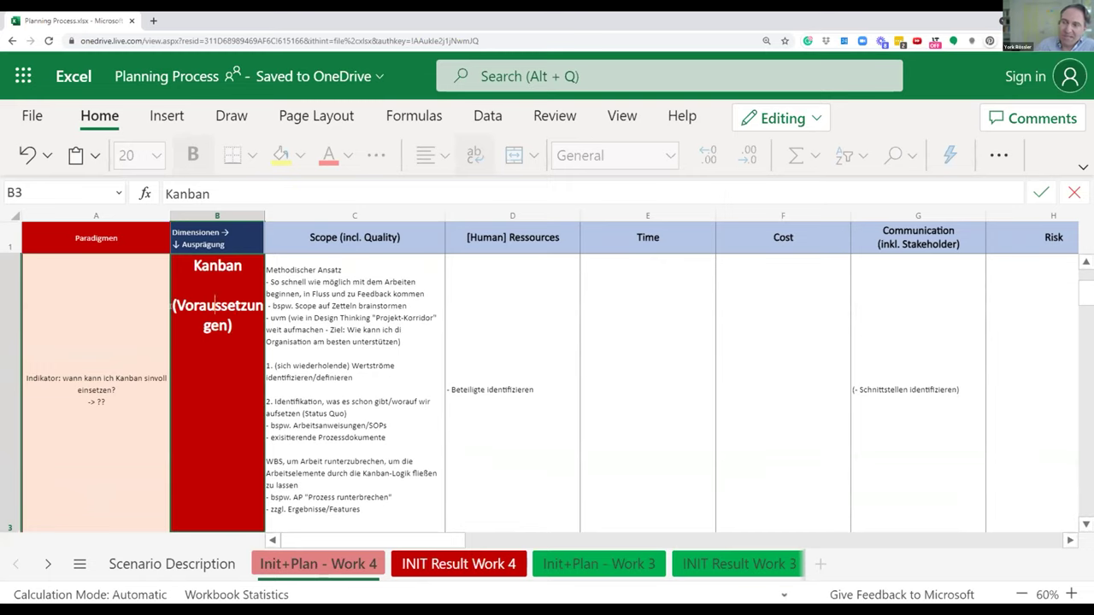
type("müssen wir")
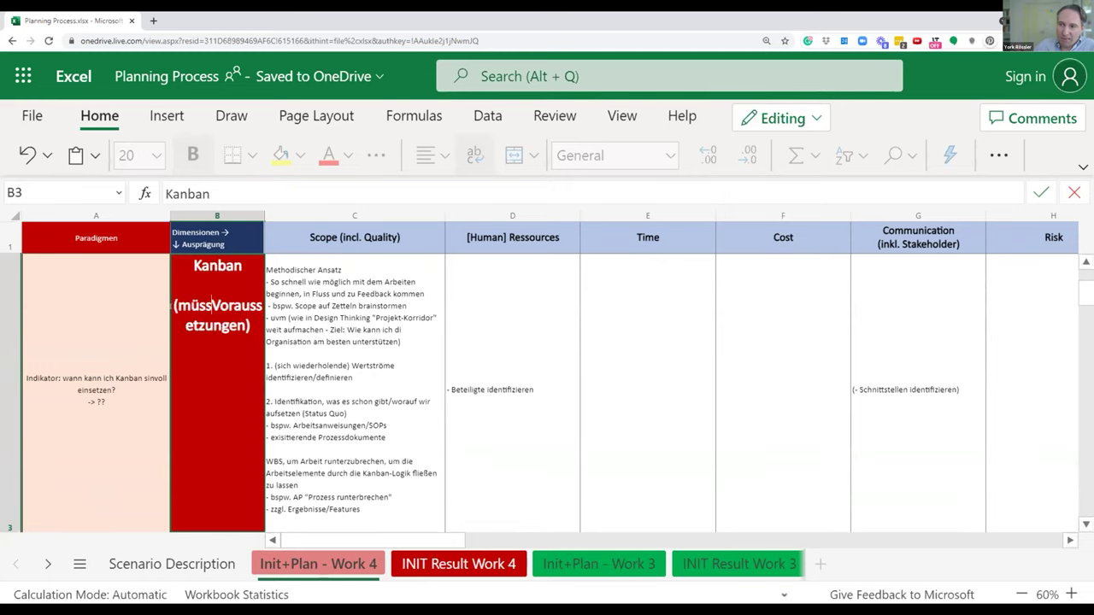
key("Down")
key("Right")
key("Right")
key("Right")
type("definieren")
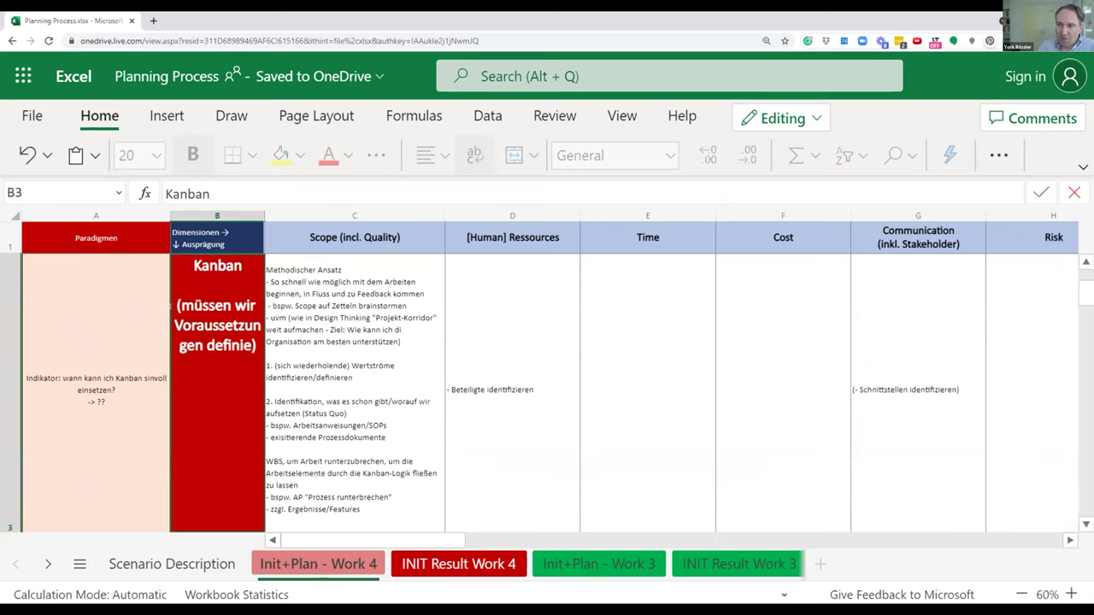
left_click(504, 378)
left_click(415, 362)
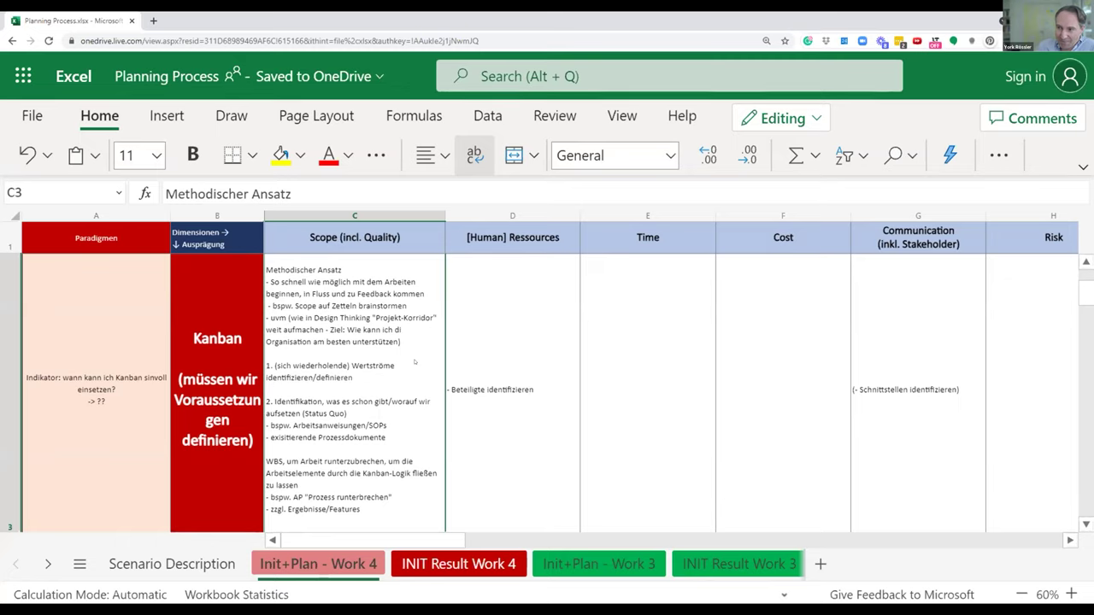
Step: Add a question mark before the closing parenthesis of the Kanban label's note, after "definieren"
double_click(249, 365)
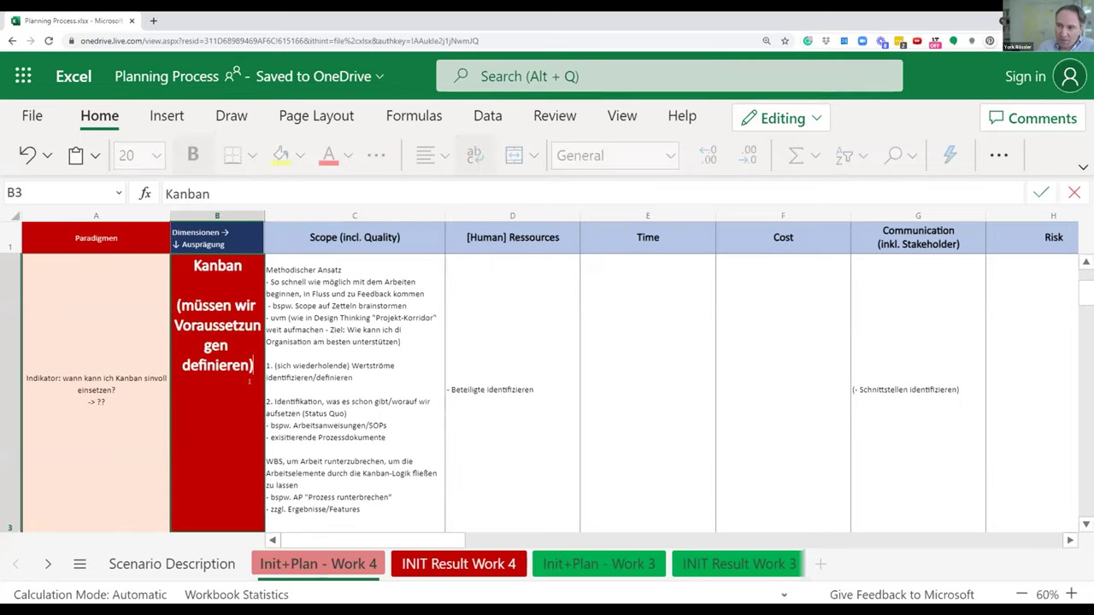
type("?")
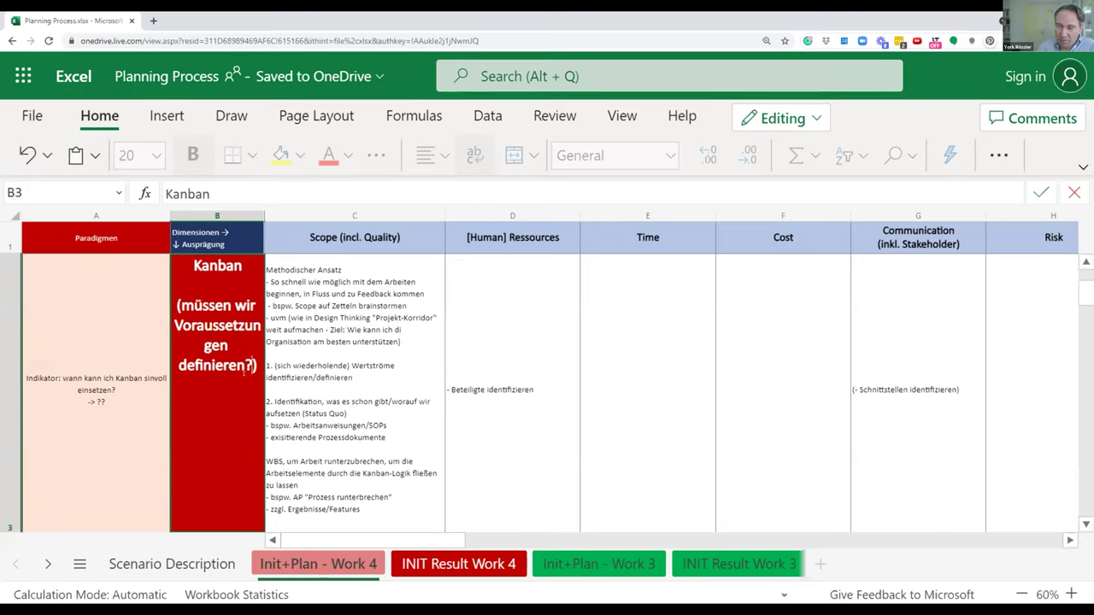
left_click(503, 398)
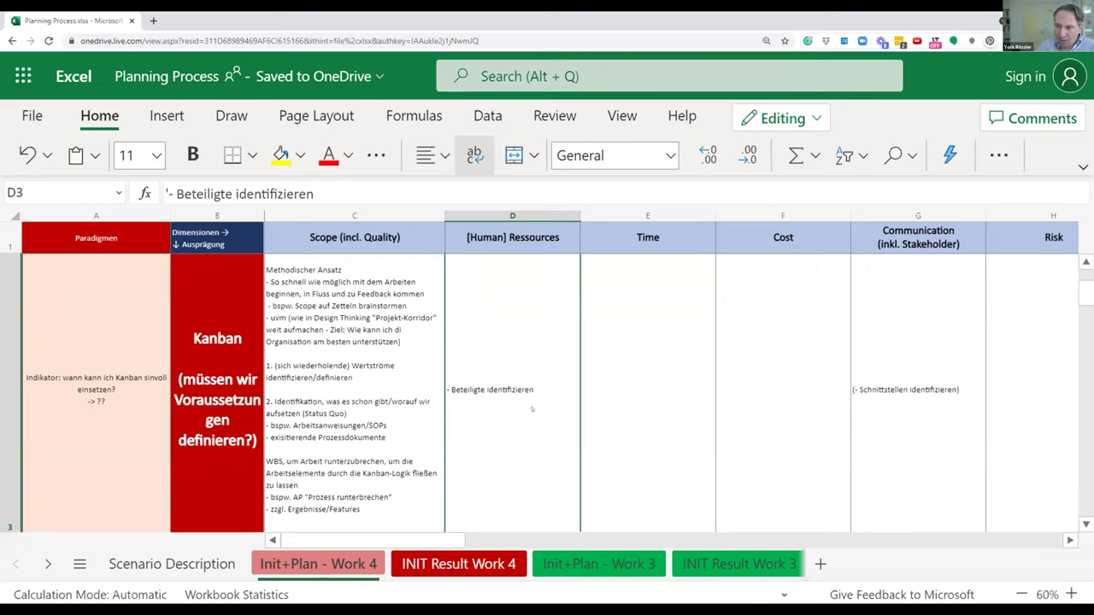
Step: Insert the quoted line "absolut untergeordnetes Thema" above "Beteiligte identifizieren" in Kanban's [Human] Ressources cell, separated by a blank line
double_click(536, 381)
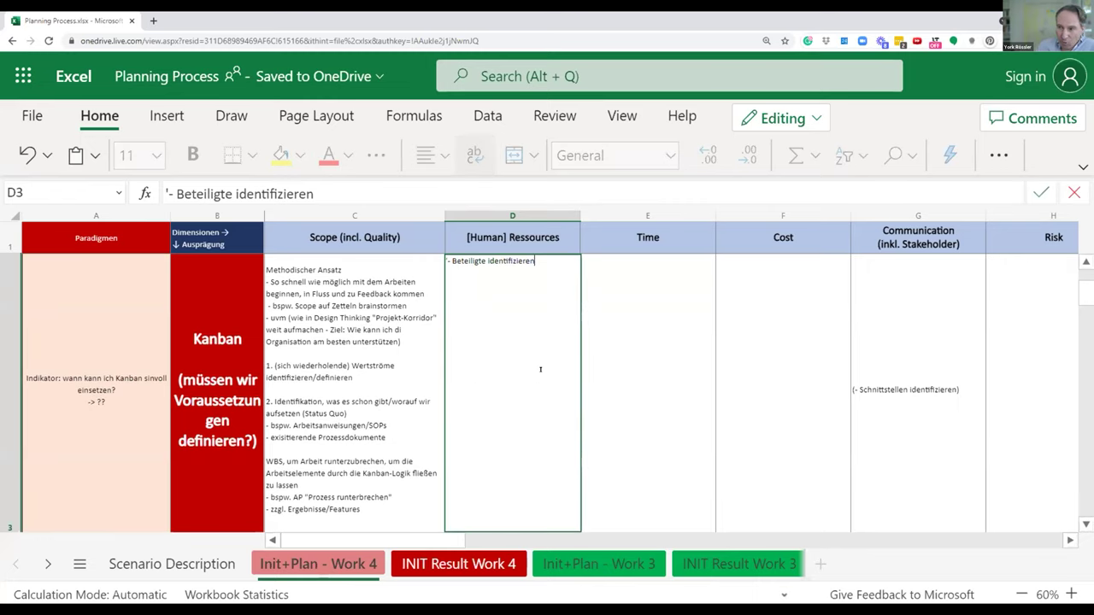
key("alt+Return")
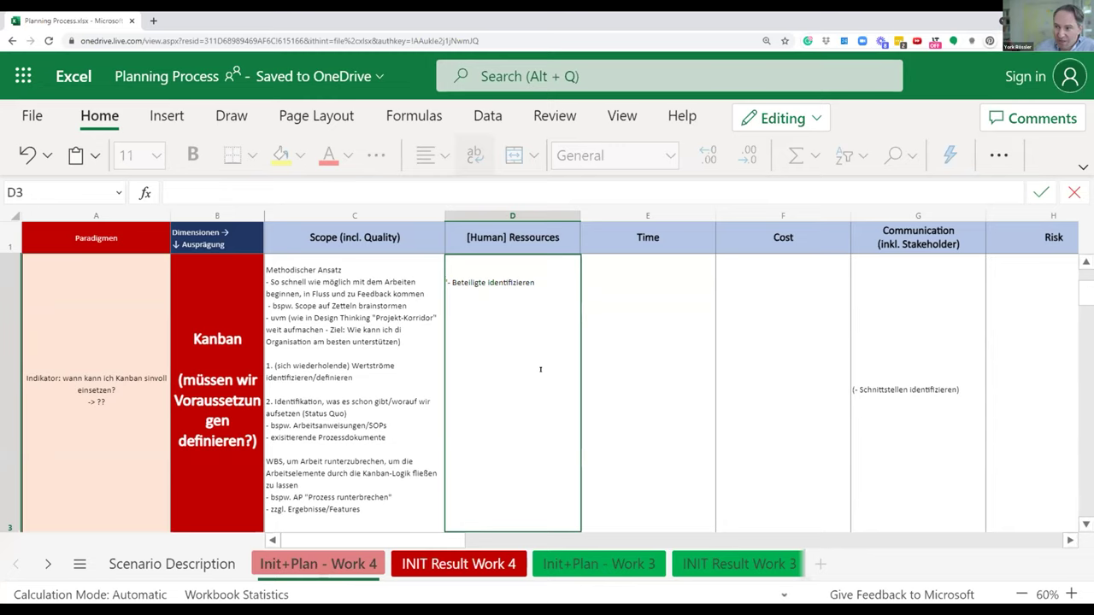
type("absolut")
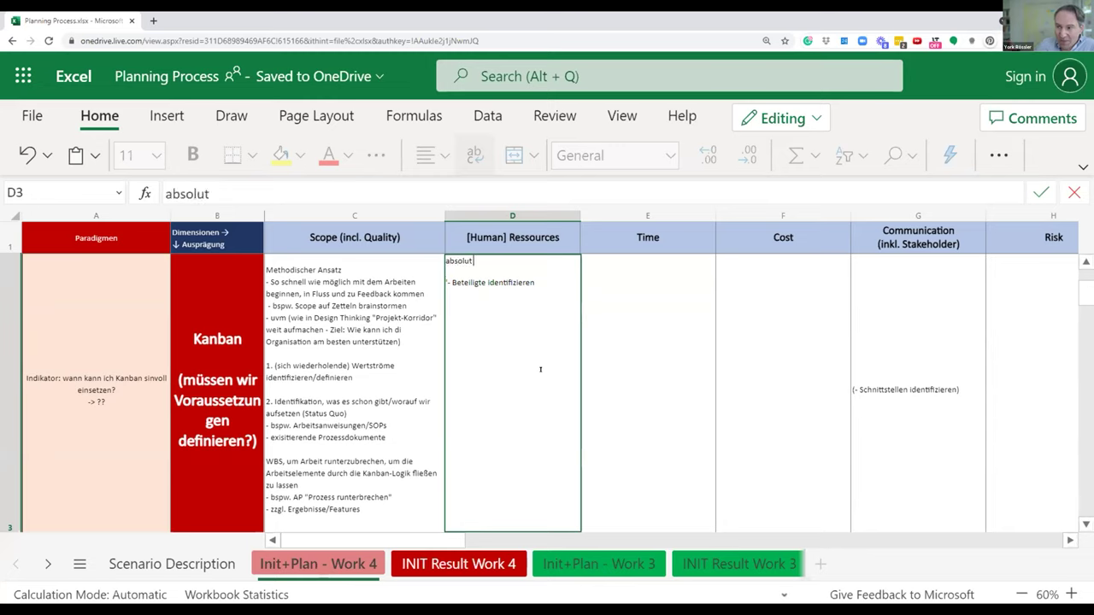
type(" untergeor")
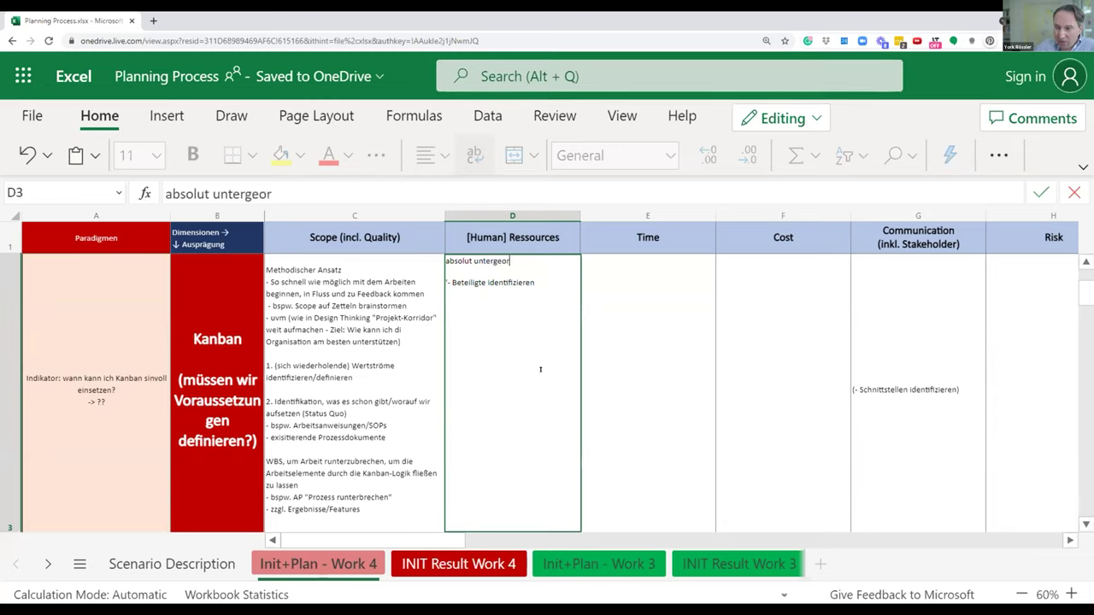
type("dnete")
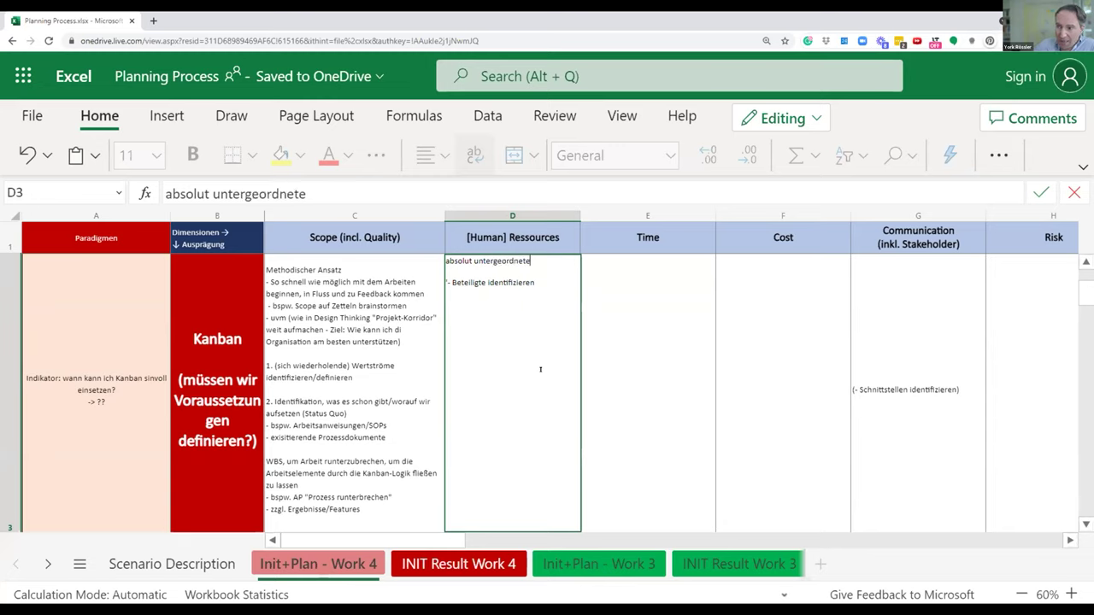
type("s Thema?")
key("Home")
type("\"")
key("End")
key("BackSpace")
type("\"")
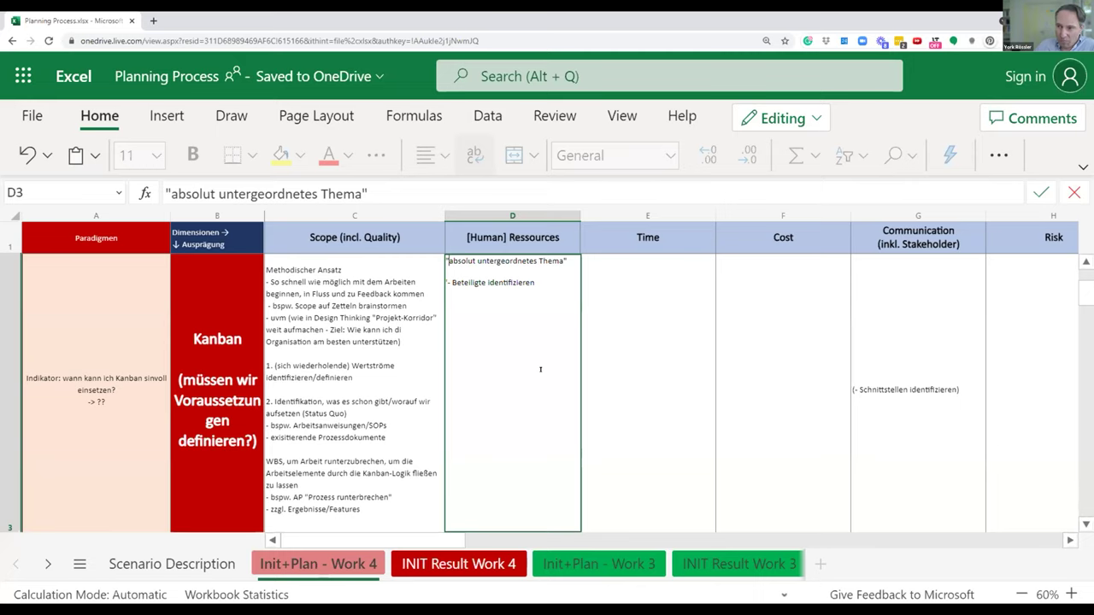
Step: Put "Ressourcen-Mgmt" at the start of the quoted line in Kanban's [Human] Ressources cell, before "absolut untergeordnetes Thema"
type("Ressourc")
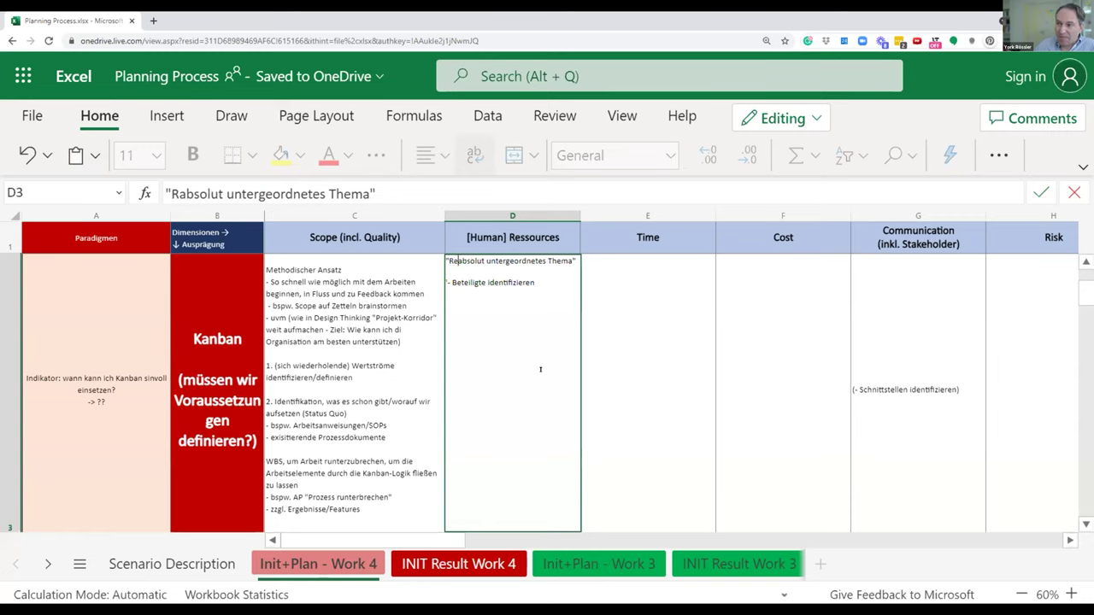
type("enmgmt")
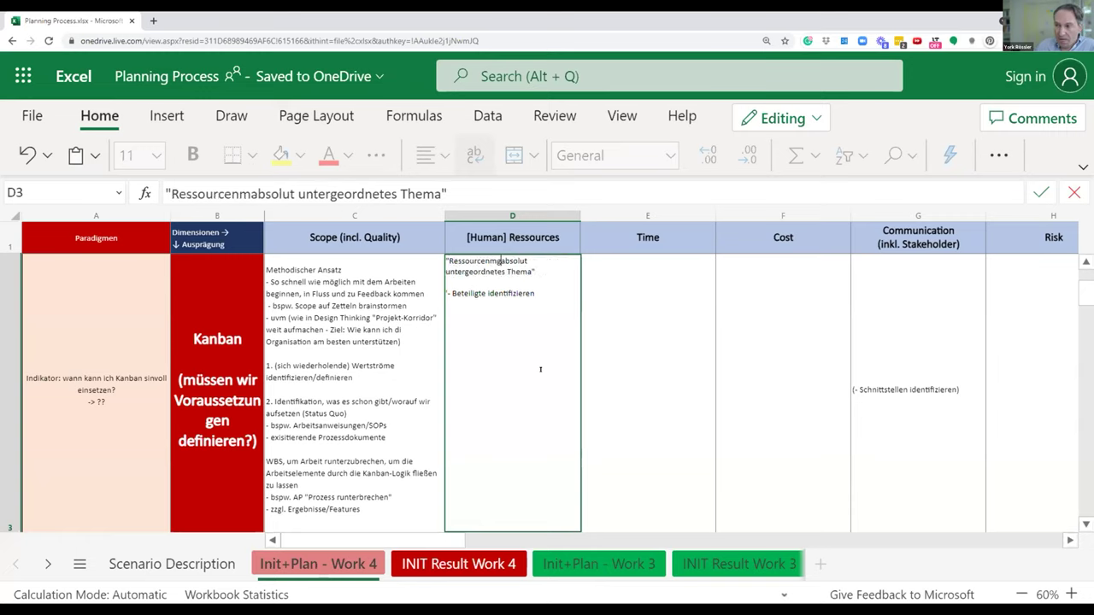
key("Left")
key("Left")
key("Left")
key("Left")
key("Left")
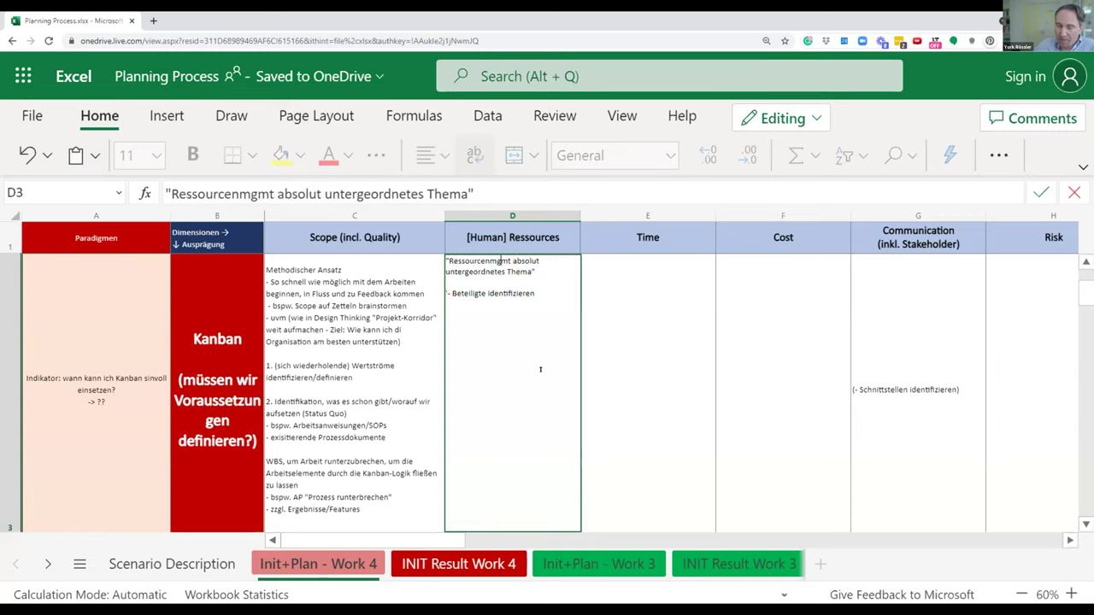
type("-")
key("shift+Right")
type("M")
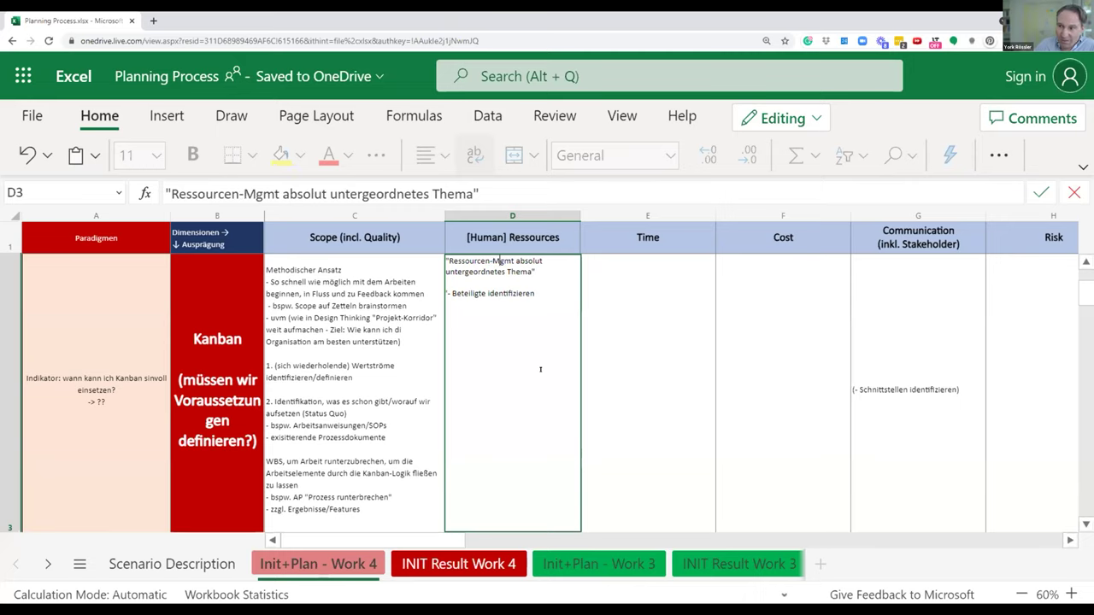
key("Down")
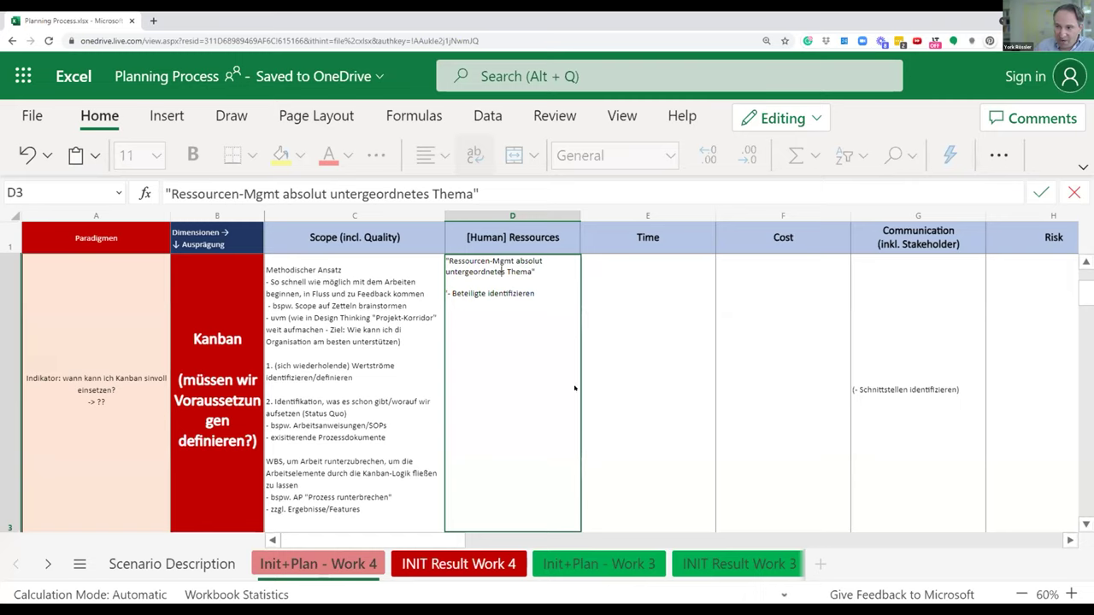
key("ctrl+Return")
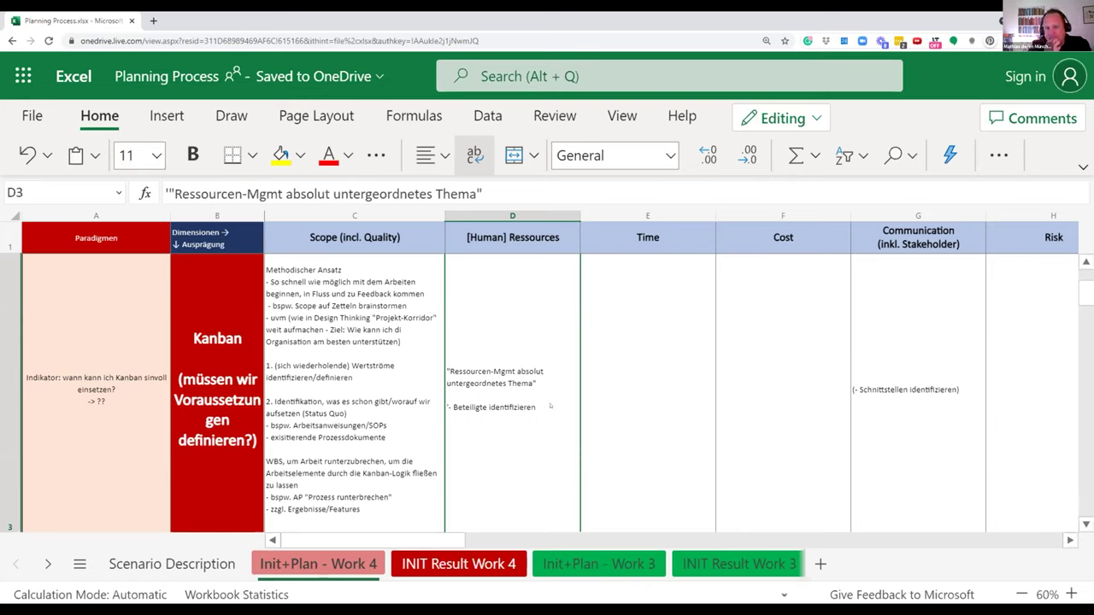
Step: Add the item "- Befähigung der Beteiligten KANBAN zu nutzen" below "Beteiligte identifizieren" in Kanban's [Human] Ressources cell
double_click(550, 406)
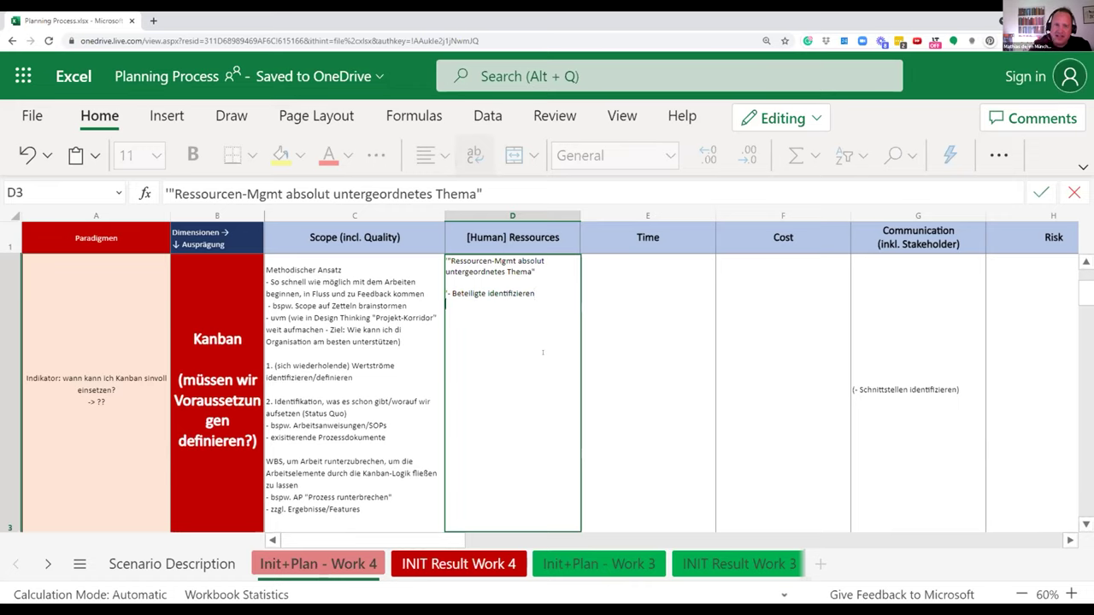
type("-")
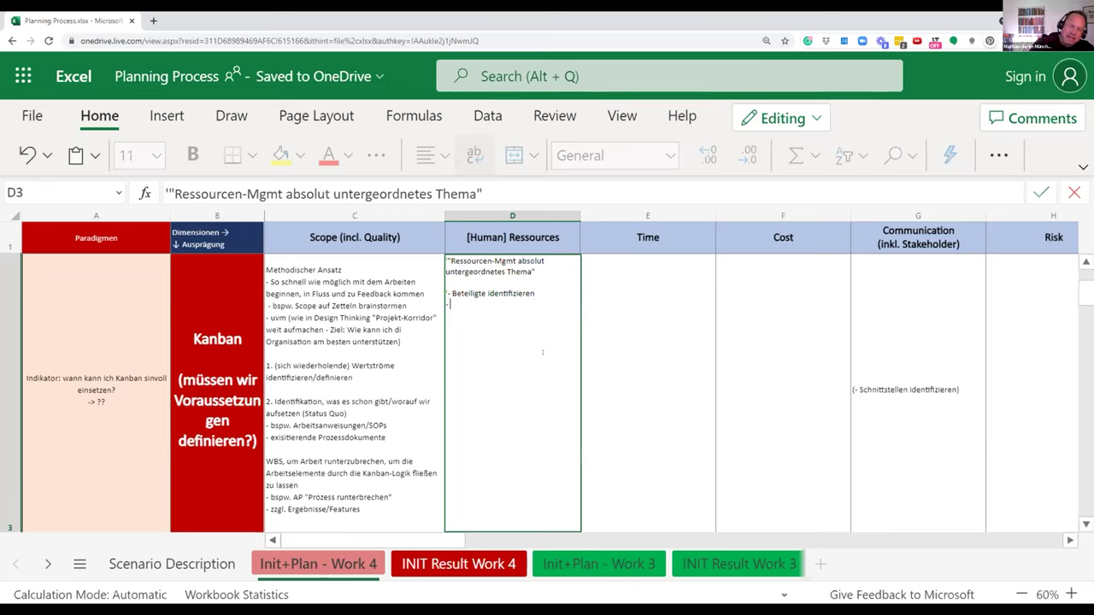
type(" Befähigung")
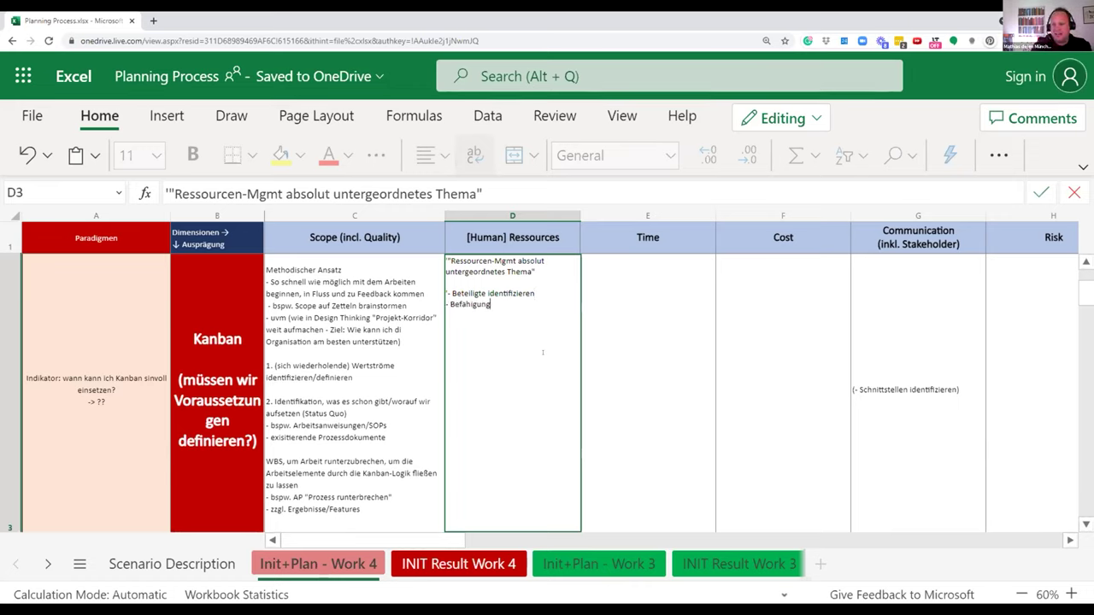
type(" der Beteiligten")
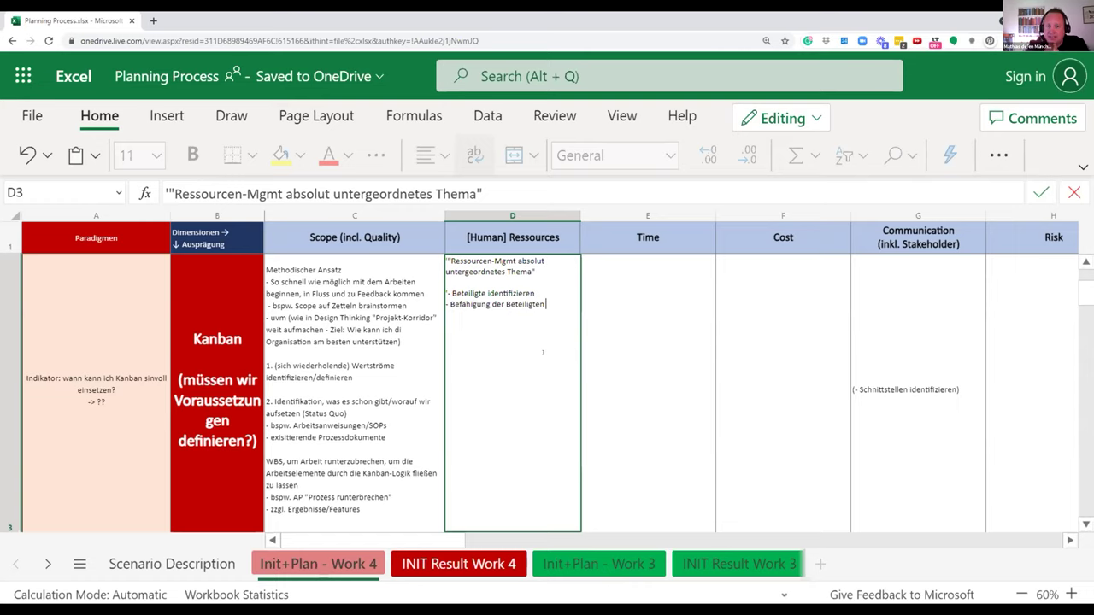
type("K")
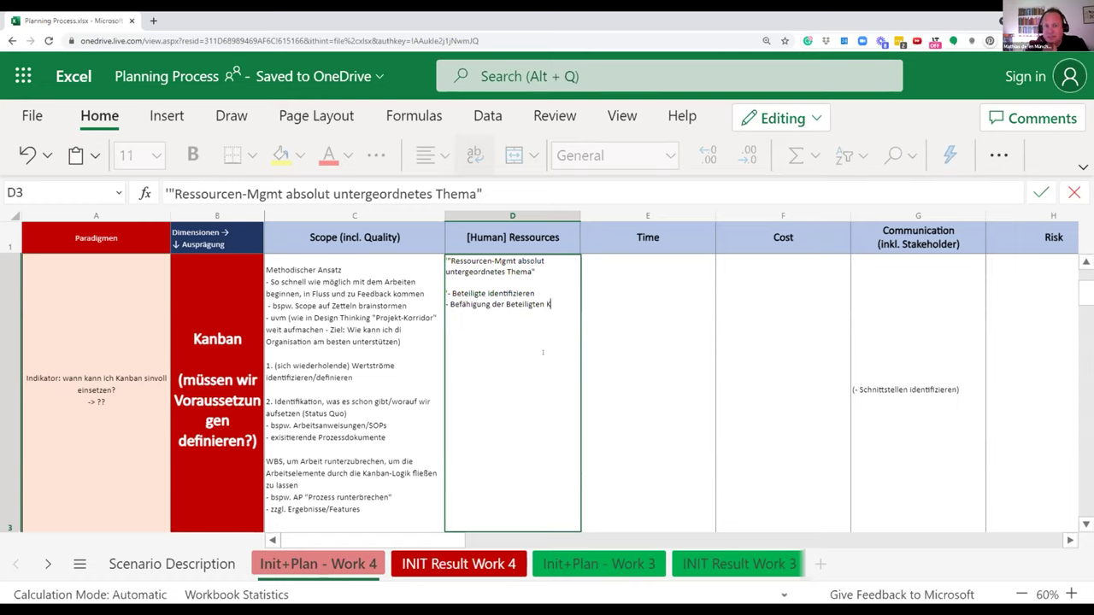
type("ANBAN nutz")
key("BackSpace")
key("BackSpace")
key("BackSpace")
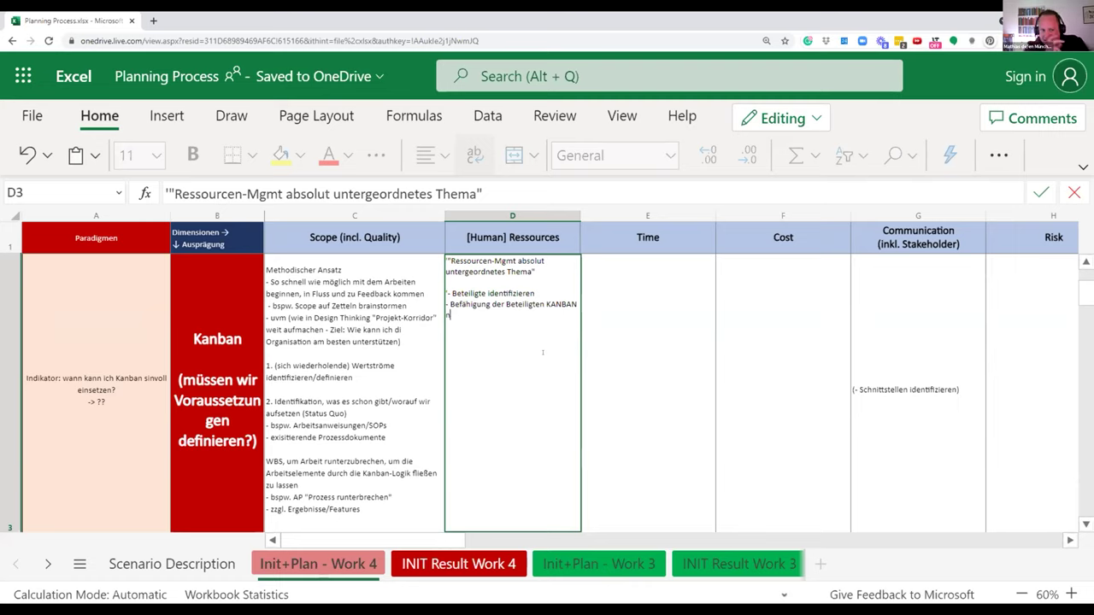
type("zu nutzen")
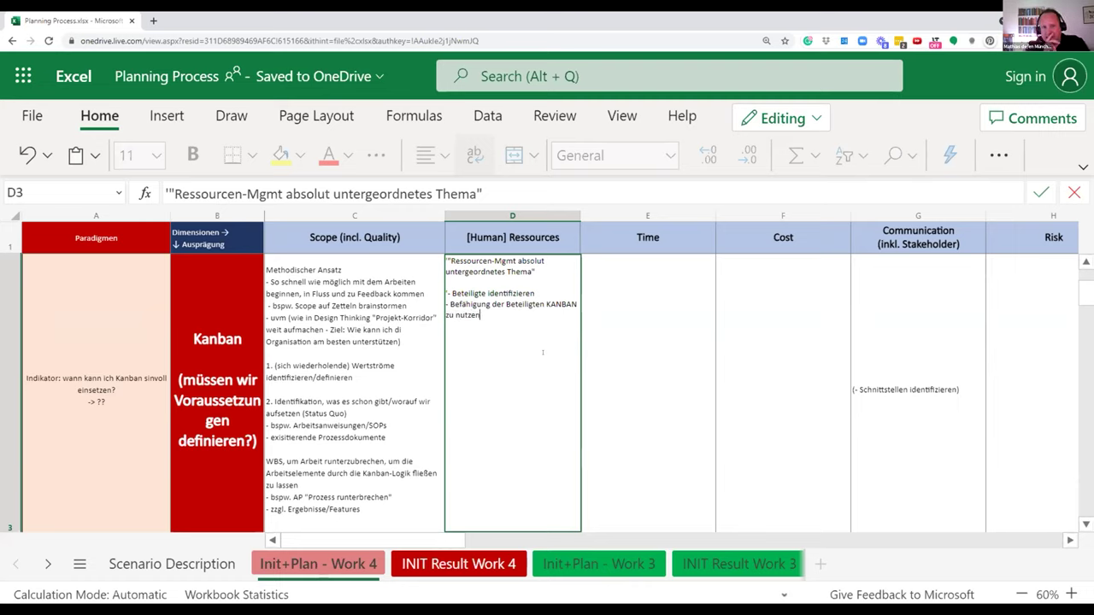
key("ctrl+Return")
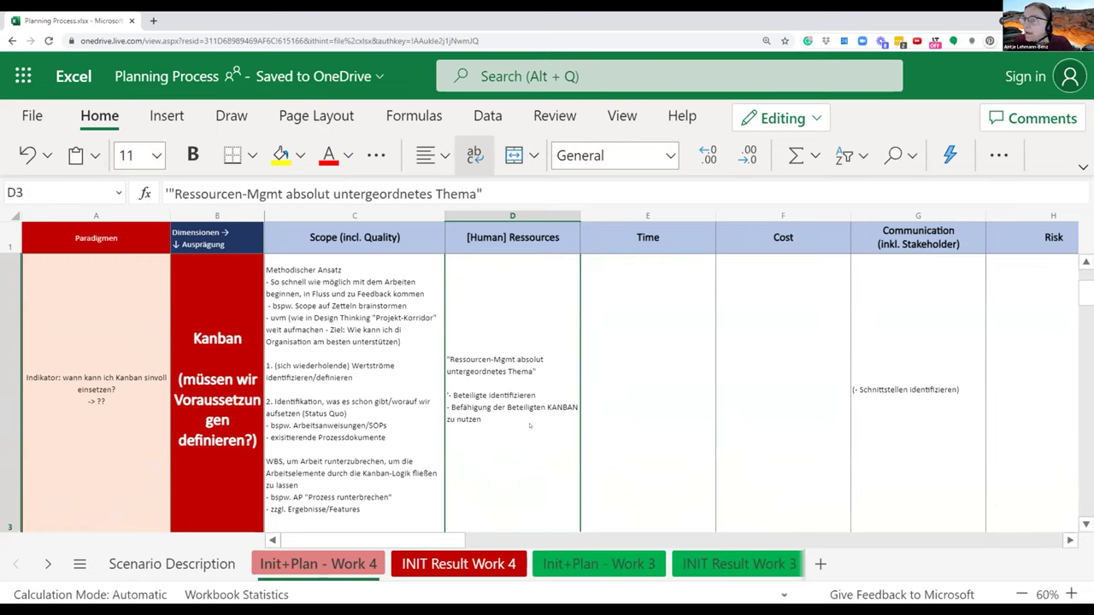
Step: Add "- Keine Rollen/existierende werden beibehalten" as the last item of Kanban's [Human] Ressources cell, directly below the previous item
double_click(529, 424)
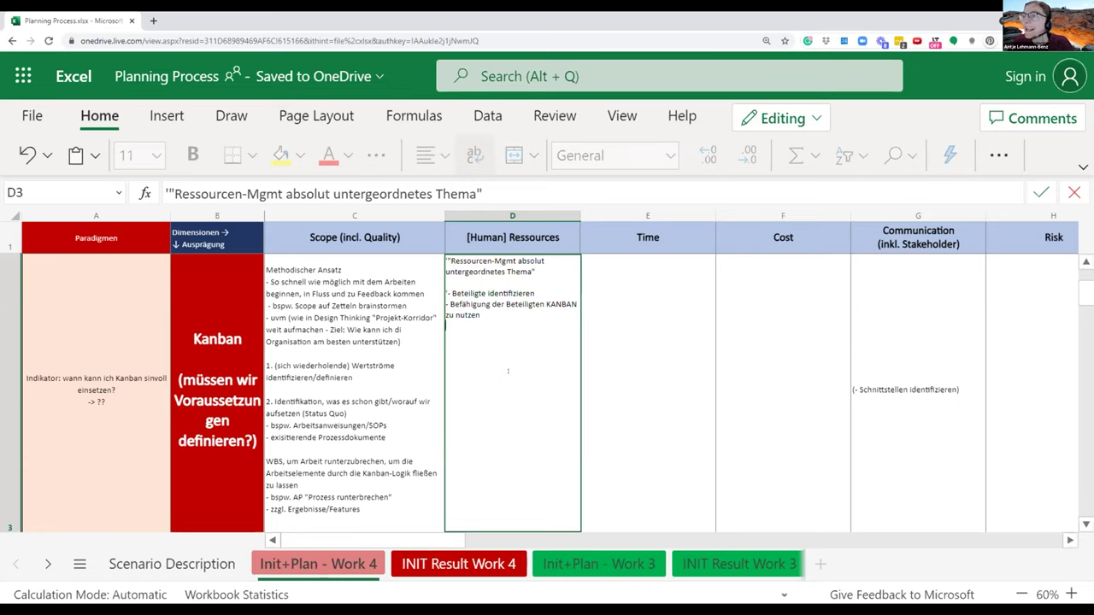
type("Keine Rollen")
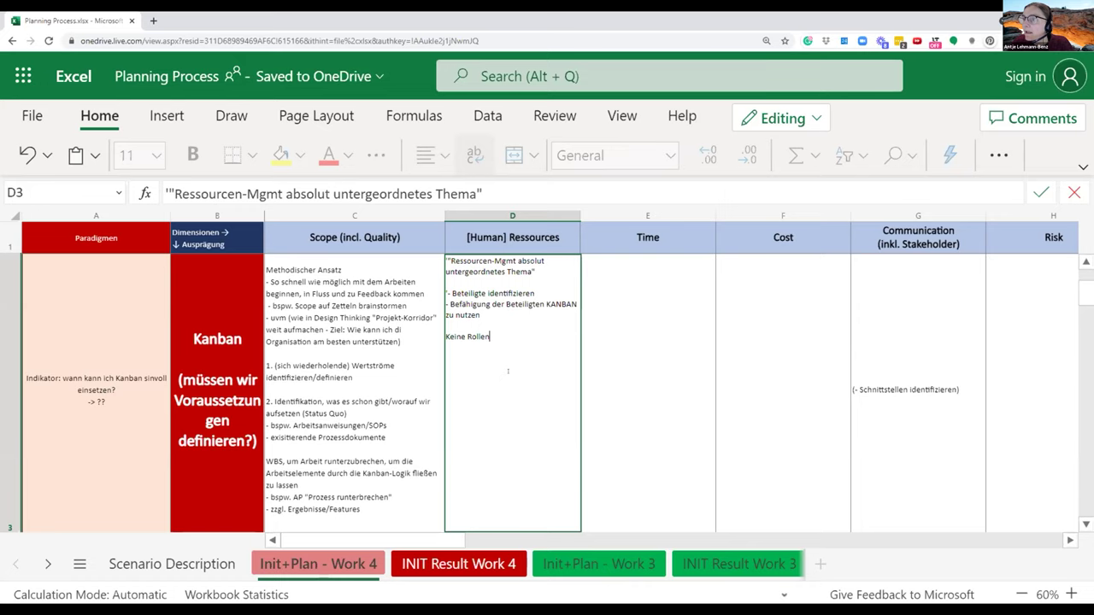
type("/existierende werden beibehalten")
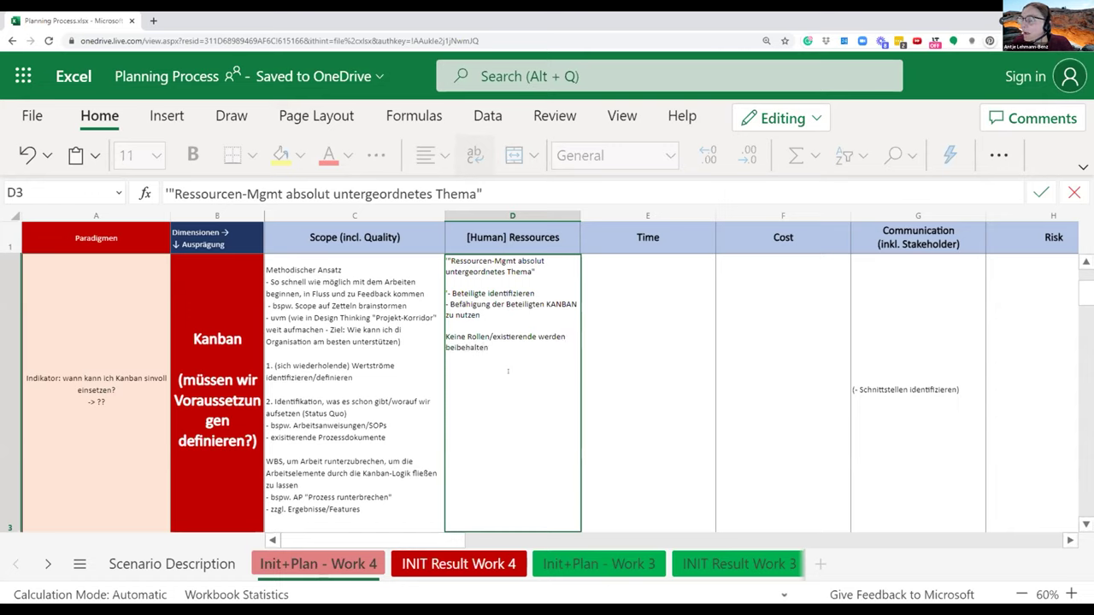
key("Up")
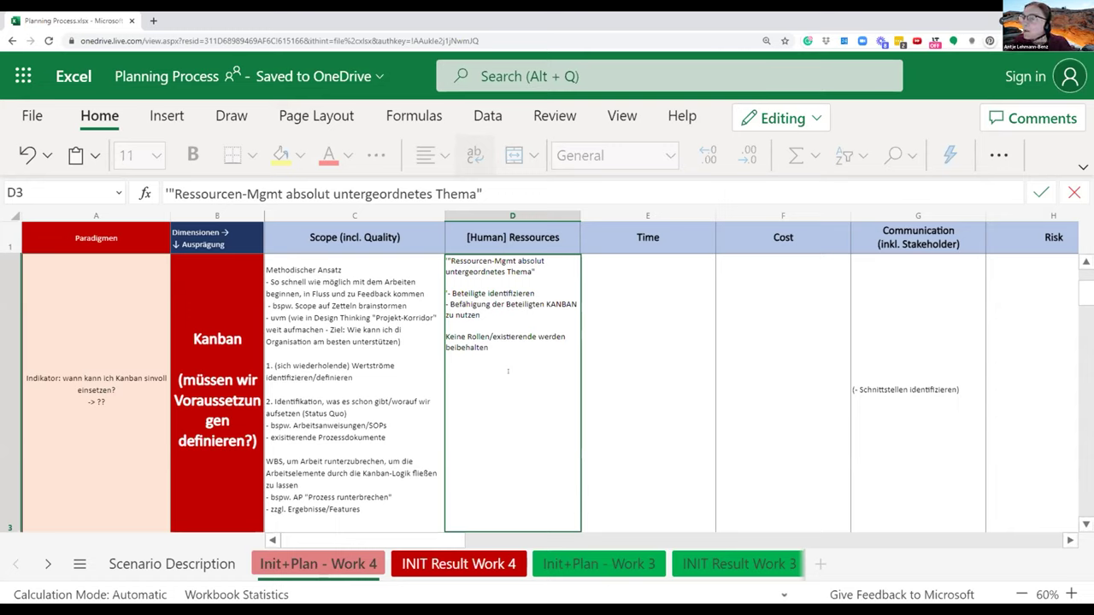
key("Delete")
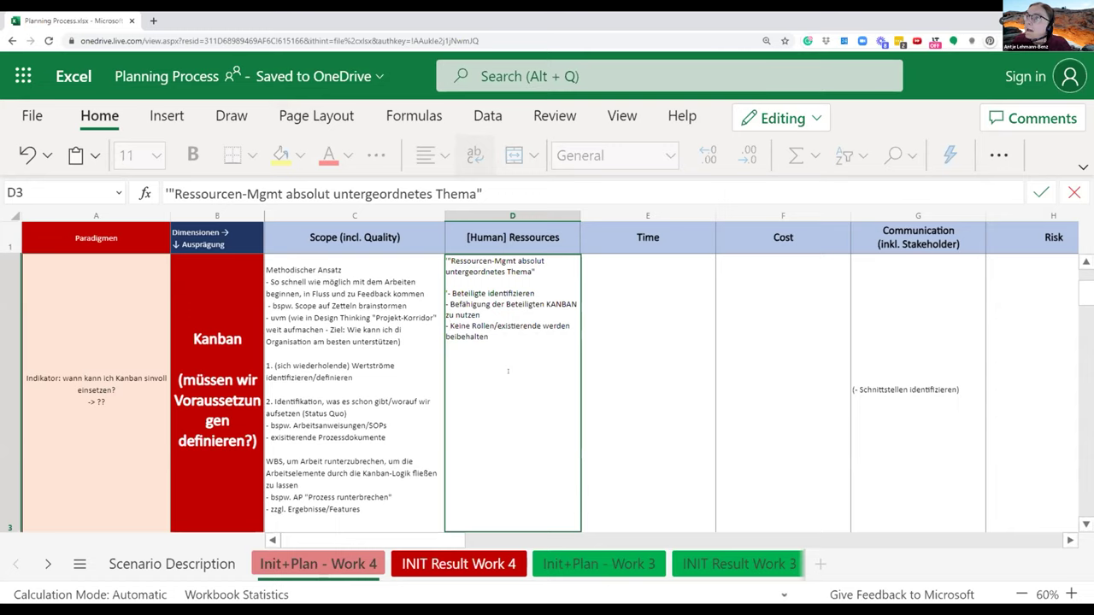
Step: Lowercase "keine" in the last item of Kanban's [Human] Ressources cell and extend that item with "& einfach anfangen"
type("k")
key("Delete")
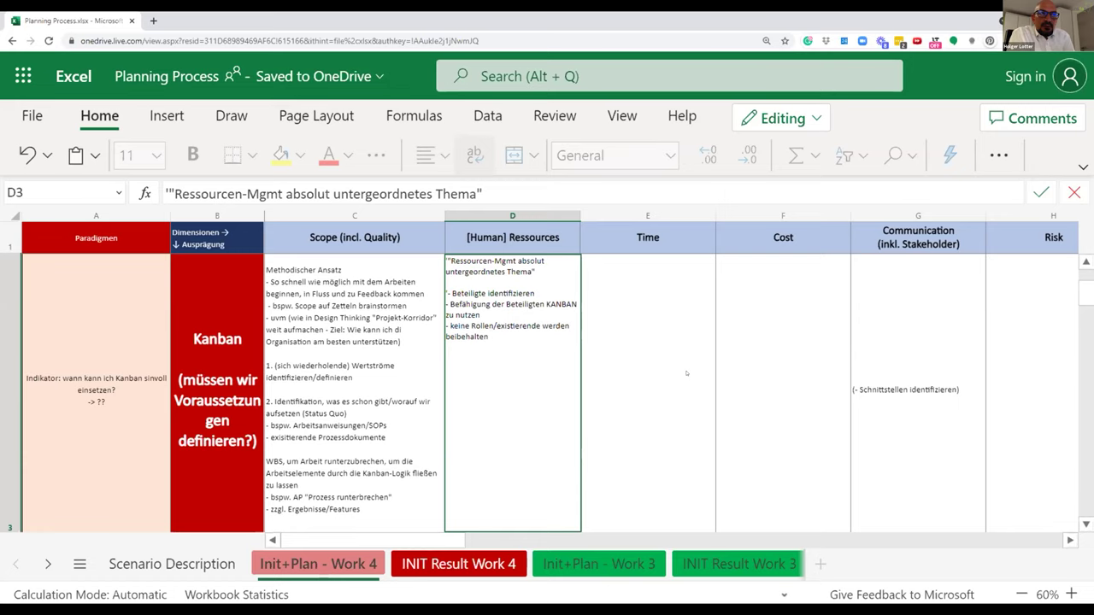
type("& einfach anfangen")
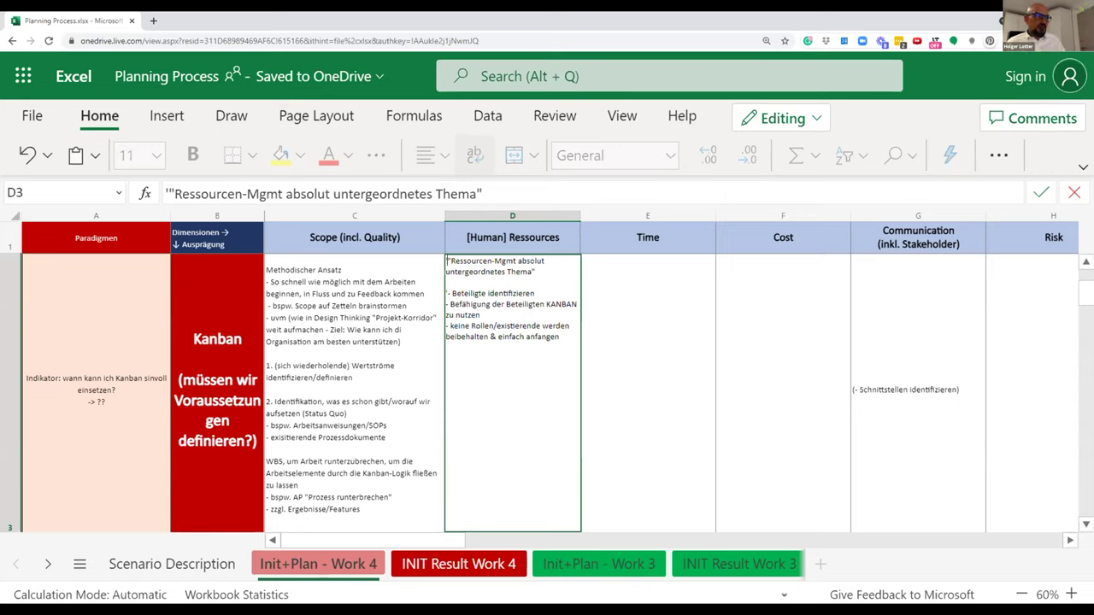
Step: Remove the stray apostrophes before the quoted line and "- Beteiligte identifizieren" in the [Human] Ressources cell, and start a new dash item at the end
key("BackSpace")
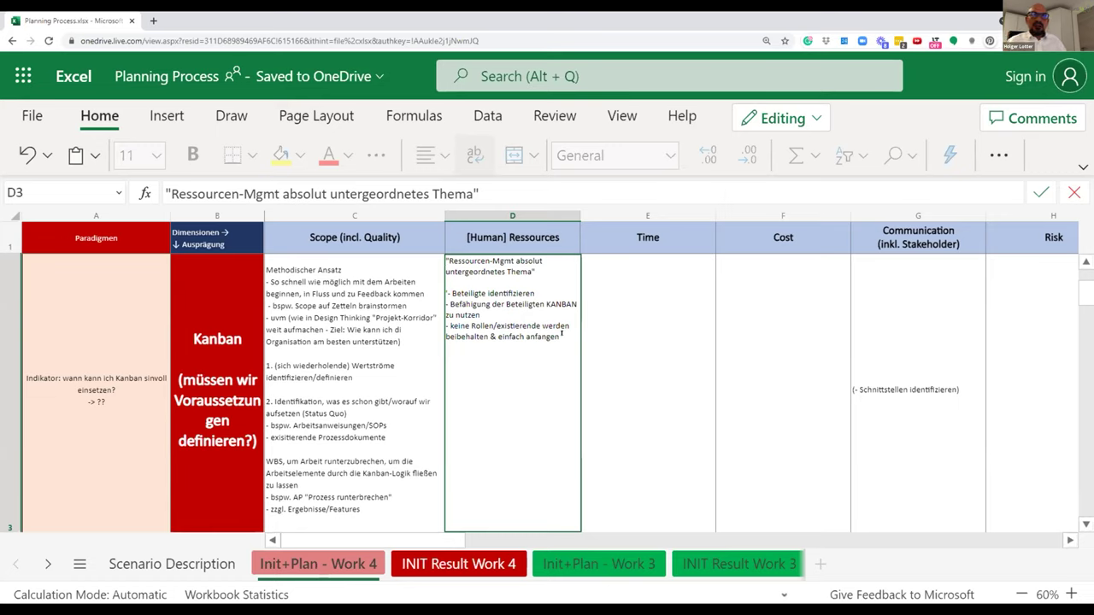
type("-")
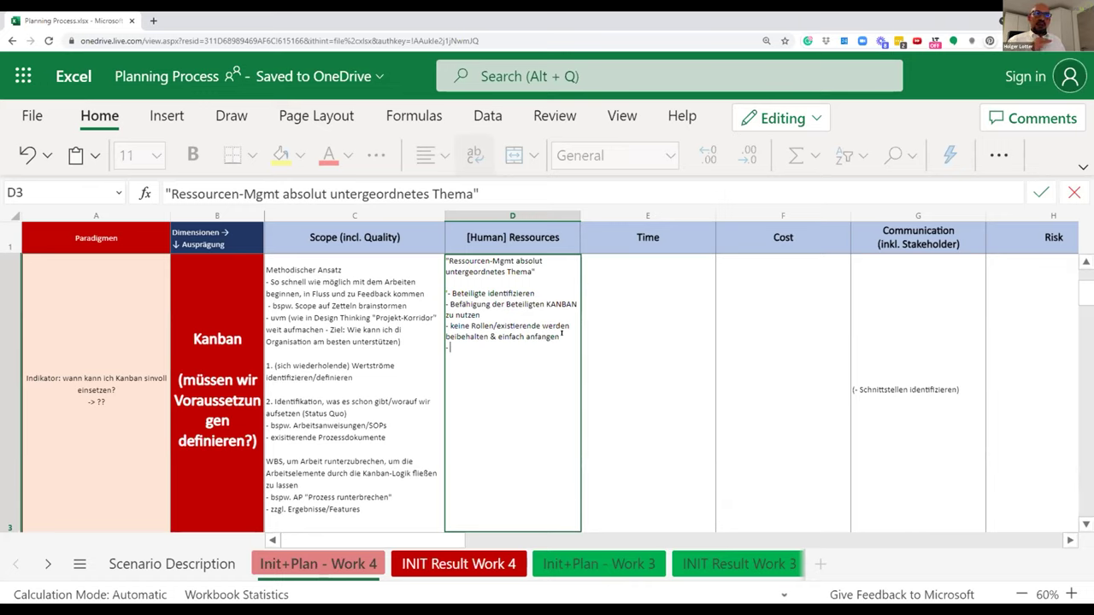
key("Up")
key("Up")
key("Up")
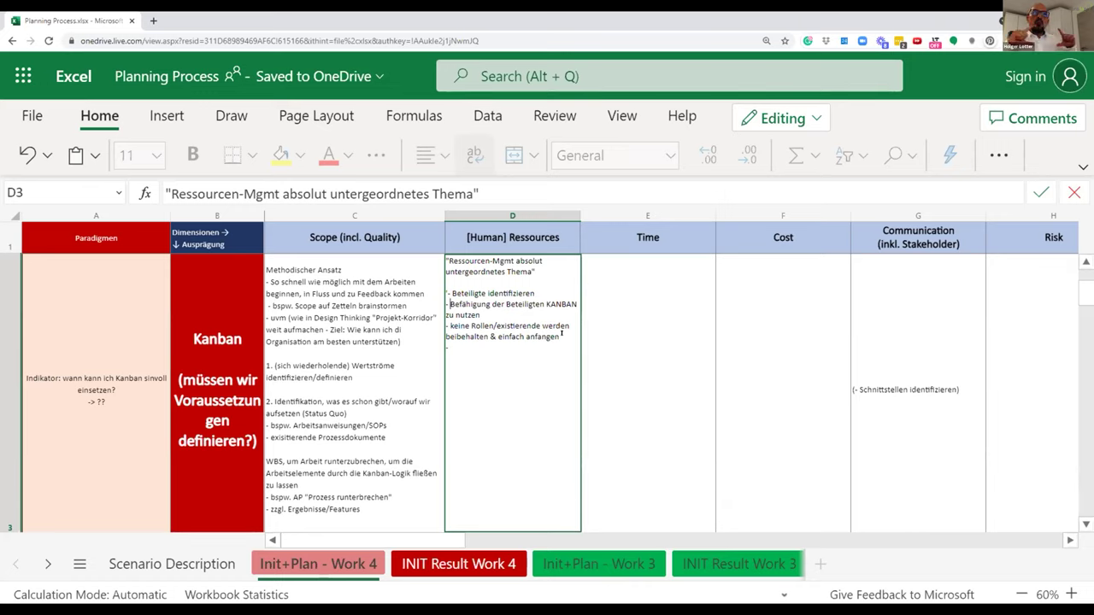
key("BackSpace")
Step: Fill the new last dash item of the [Human] Ressources cell with "auch an Ressourcen ziehen"
key("Down")
key("Down")
key("Down")
key("Down")
key("Down")
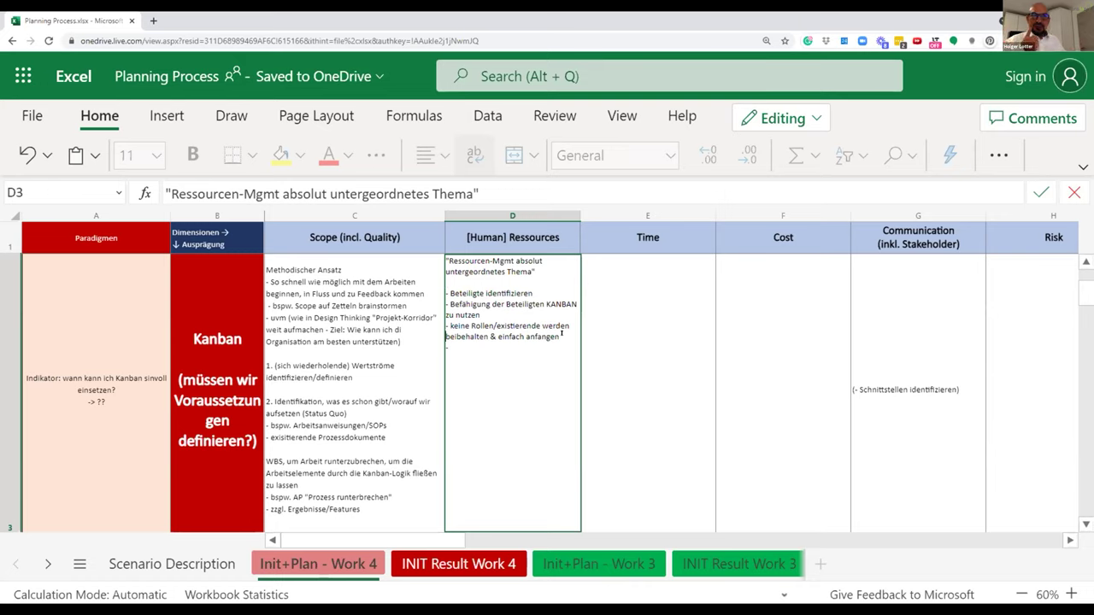
type("auch an Ressourcen ziehen")
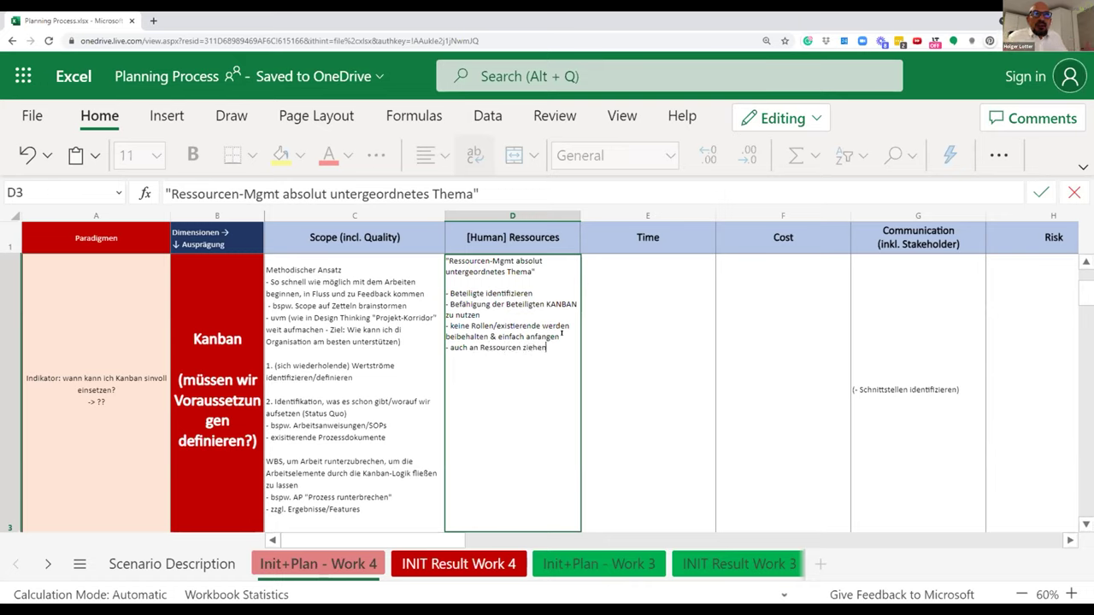
Step: Put "ziehen" in quotation marks and continue that item with "und mir holen, wen ich brauche"
type("\"")
key("ctrl+Left")
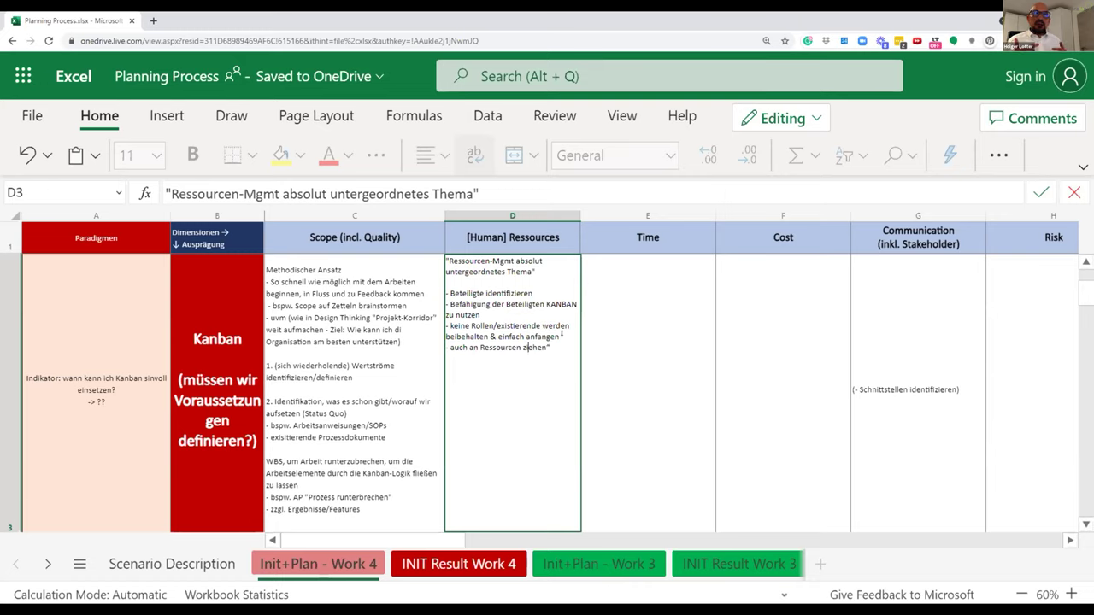
key("Left")
type("\"")
key("End")
type("und mir holen,")
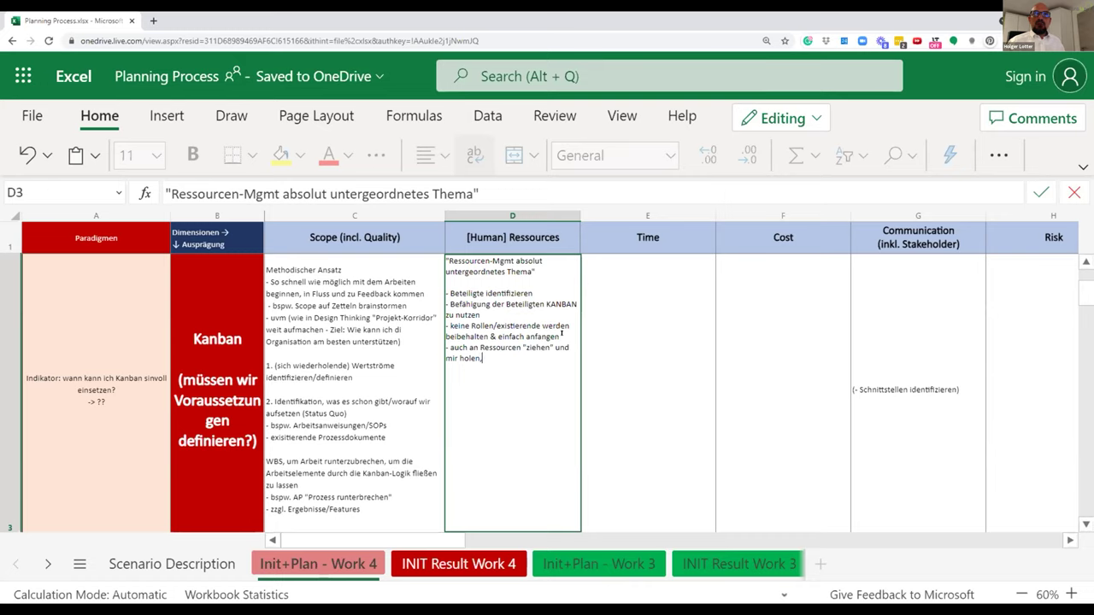
type(" wen ich brauche ")
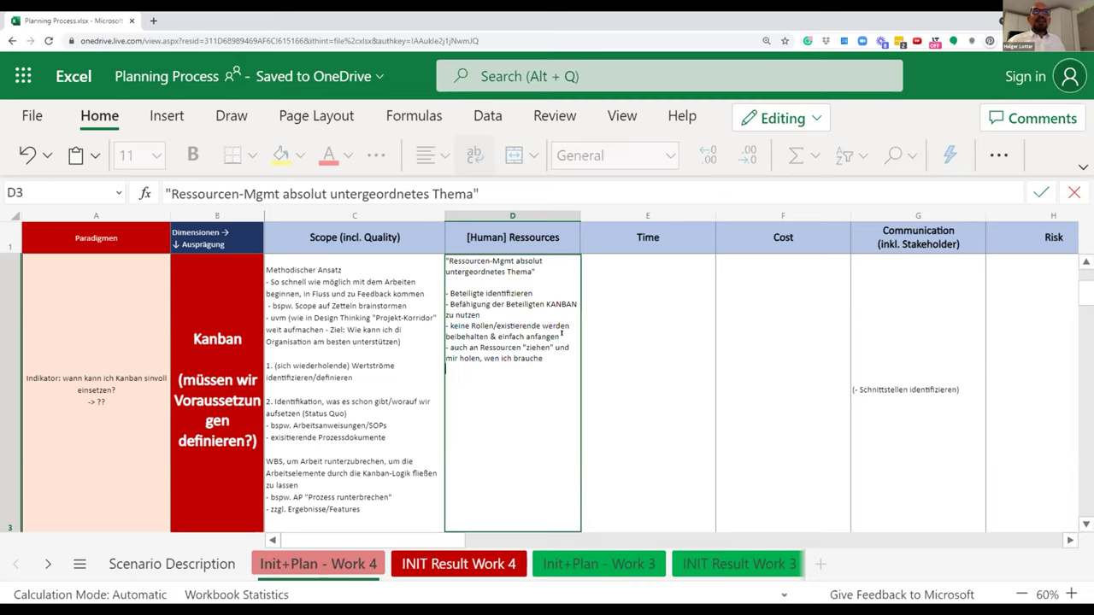
Step: Write "- start meaningful conversations" as a new line in the [Human] Ressources cell and cut it out for use in another cell
type("- start me")
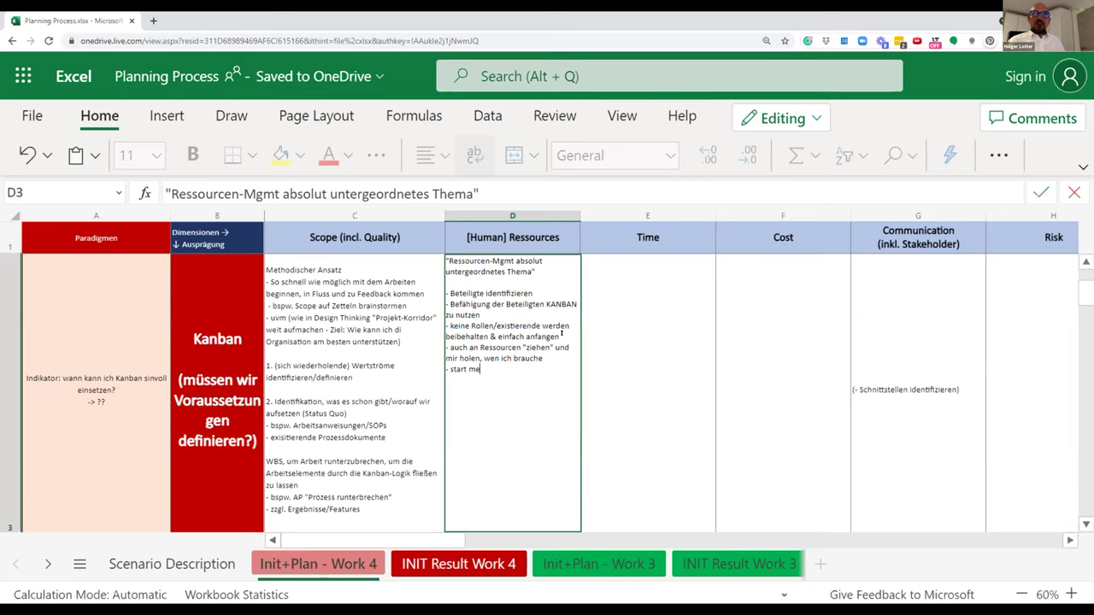
type("aningful ")
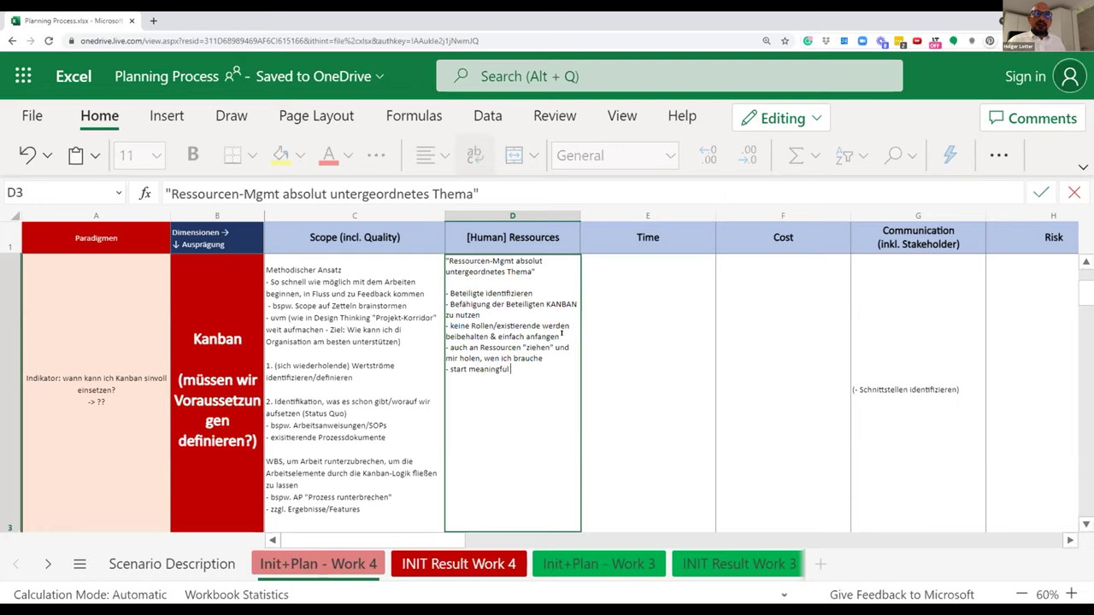
type("conversations")
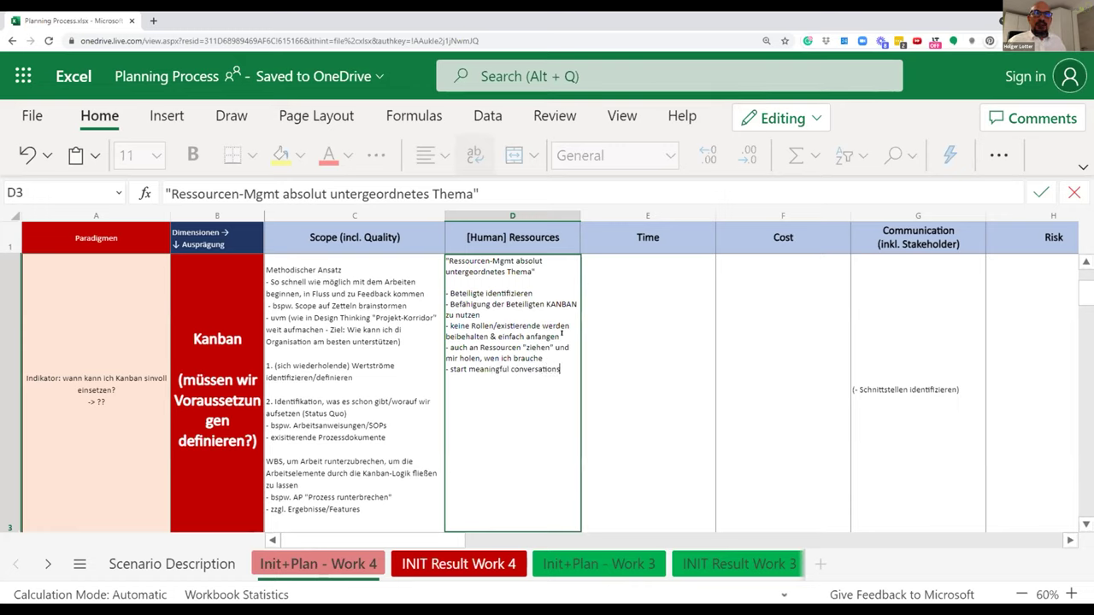
key("shift+Home")
key("ctrl+c")
key("BackSpace")
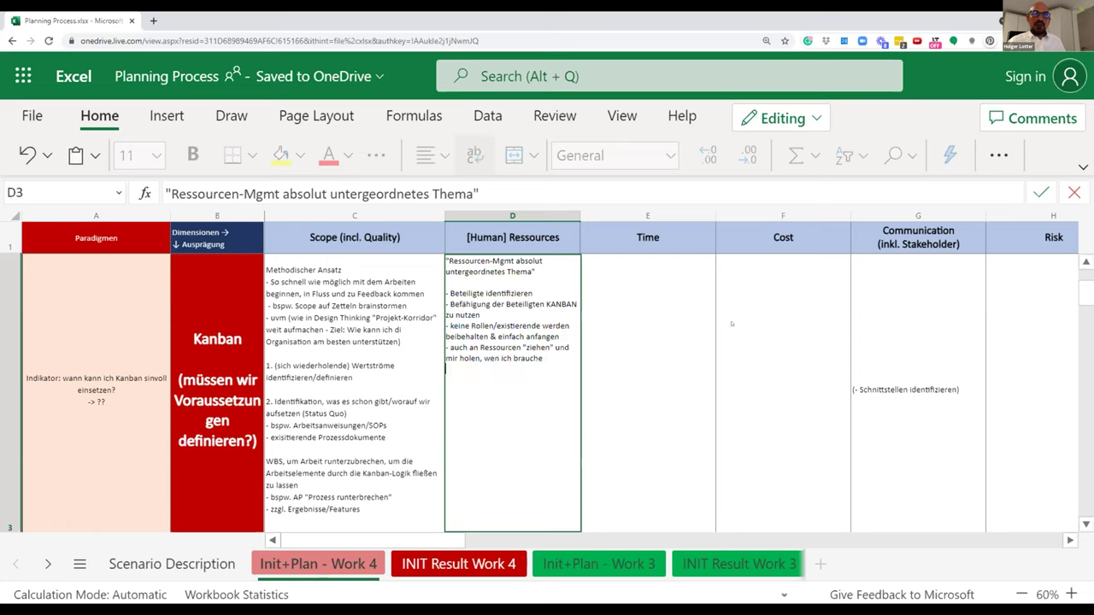
Step: Paste "- start meaningful conversations" below "- Schnittstellen identifizieren" in Kanban's Communication cell and remove the parentheses around the existing item
left_click(776, 282)
key("Right")
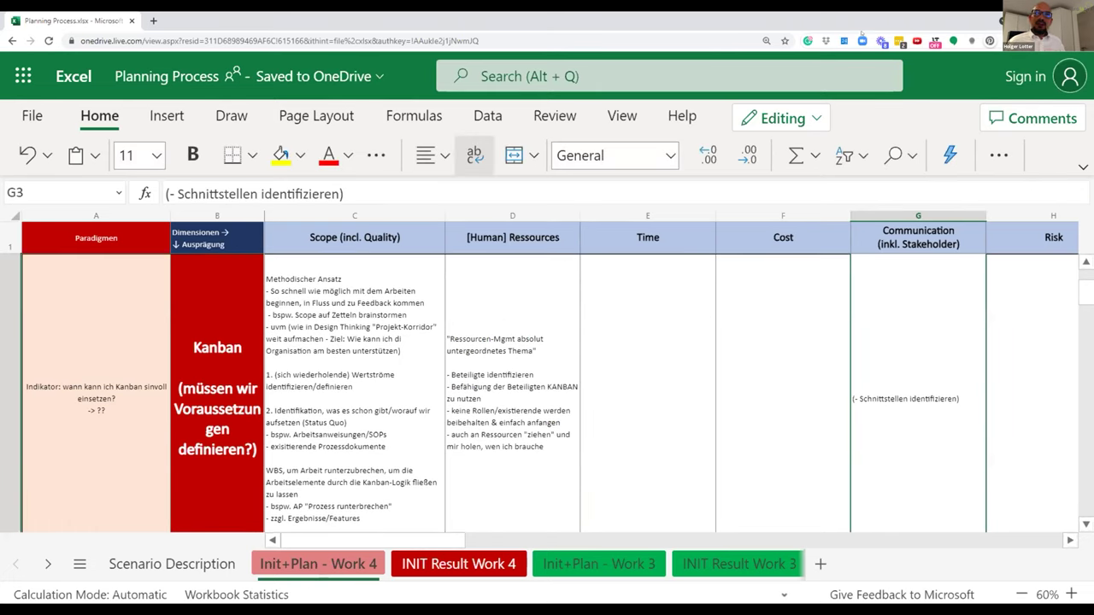
double_click(897, 352)
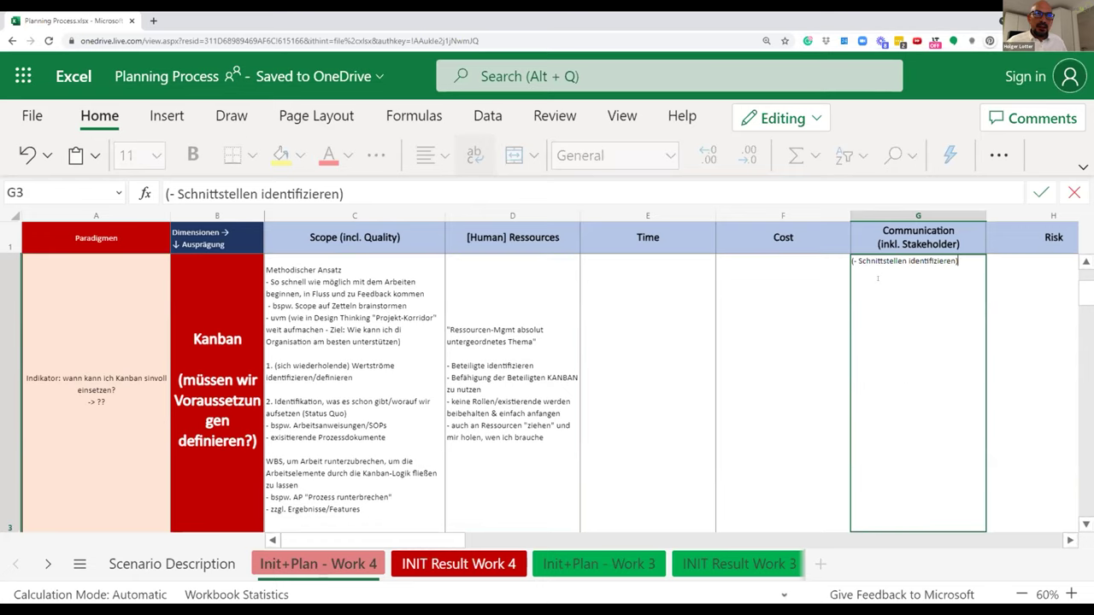
key("BackSpace")
key("End")
key("alt+Return")
key("ctrl+v")
key("Up")
key("BackSpace")
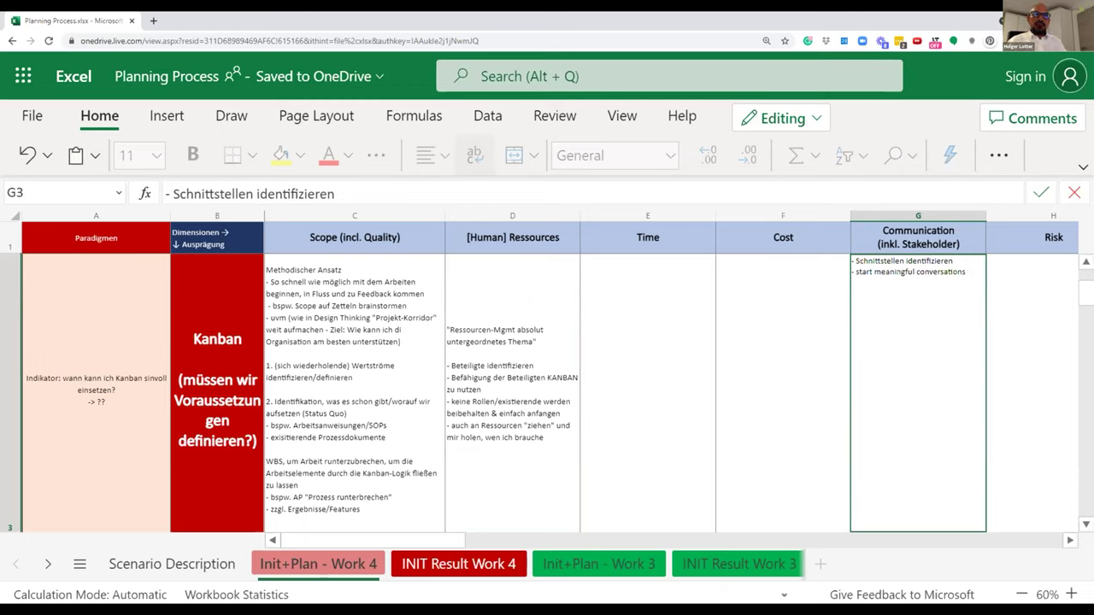
Step: Replace the dash before "start meaningful conversations" in Kanban's Communication cell with "Credo:"
left_click(883, 271)
key("Home")
type("Credo:")
key("shift+Right")
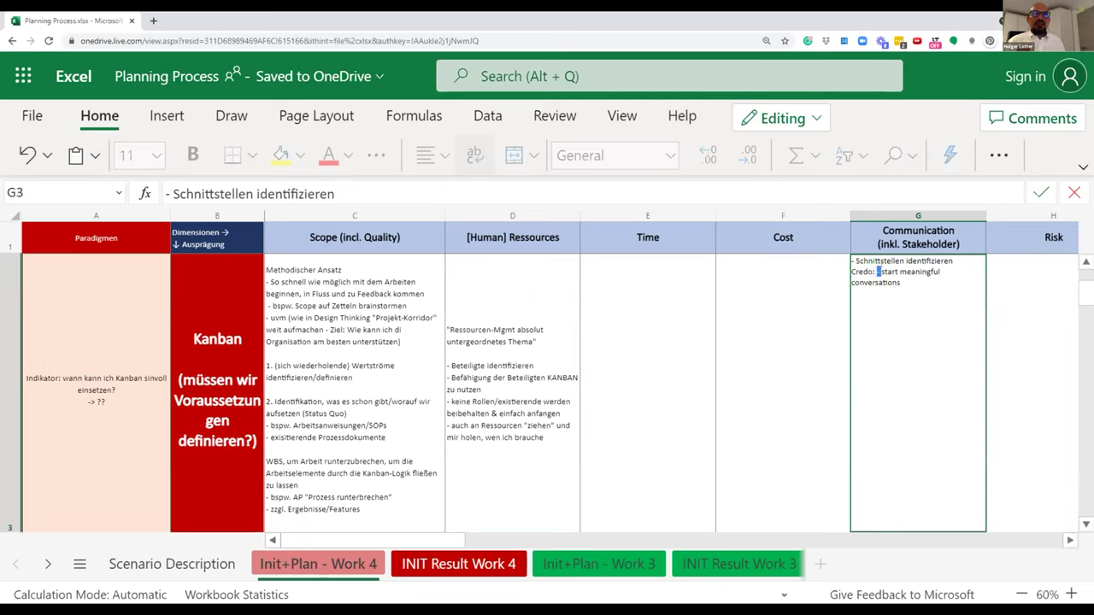
key("Delete")
Step: Move the Credo line to the start of the Communication cell, separated from "- Schnittstellen identifizieren" by a blank line
key("Home")
key("ctrl+shift+End")
key("ctrl+c")
key("BackSpace")
key("ctrl+v")
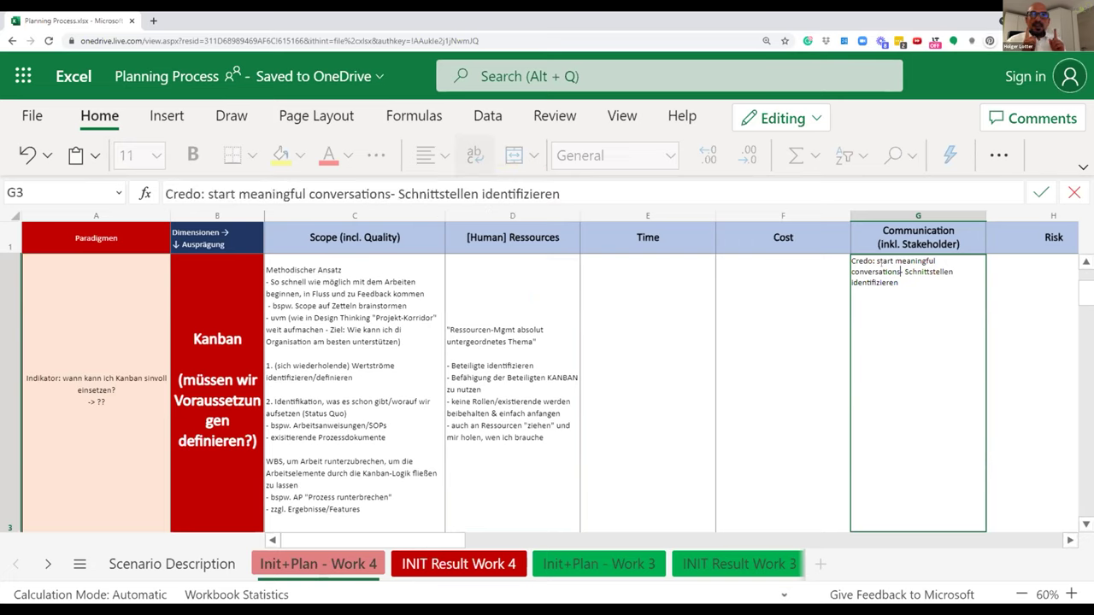
key("ctrl+Return")
double_click(896, 381)
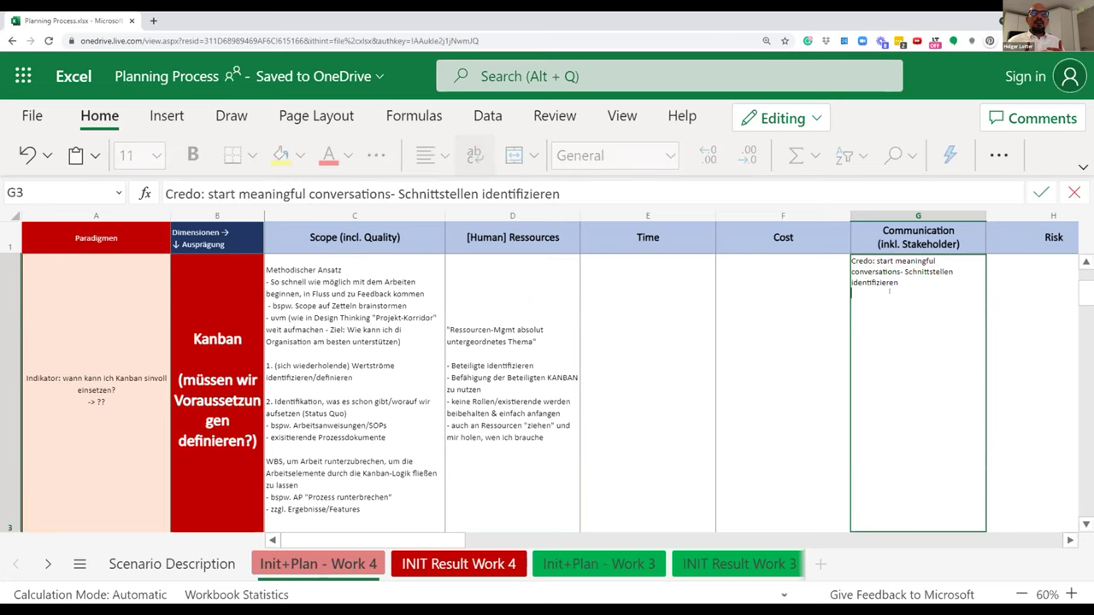
key("alt+Return")
key("alt+Return")
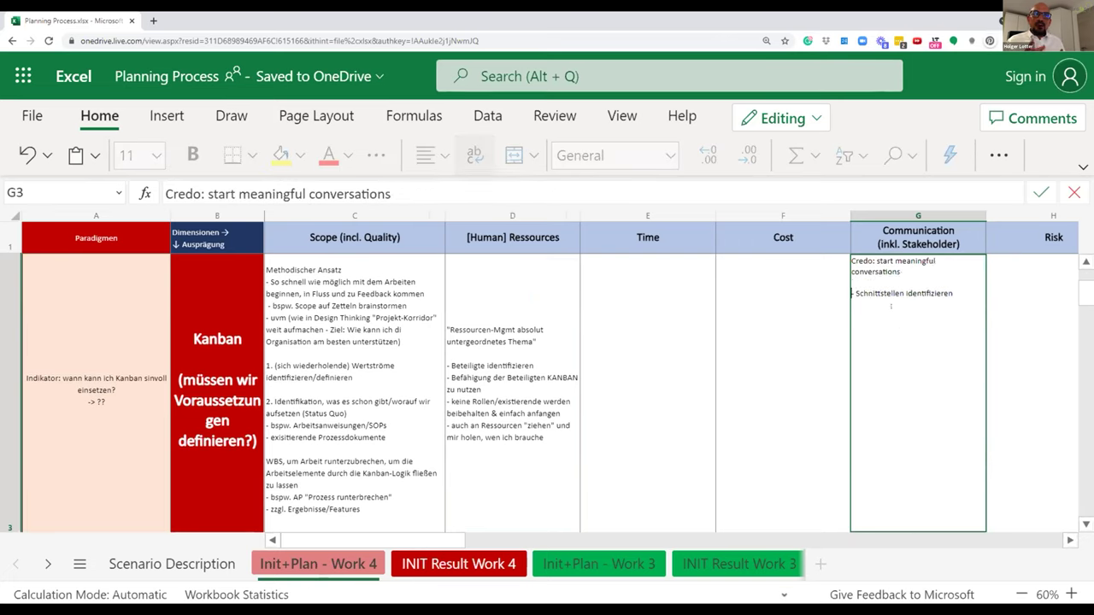
key("Down")
type("- bedarfsorienti")
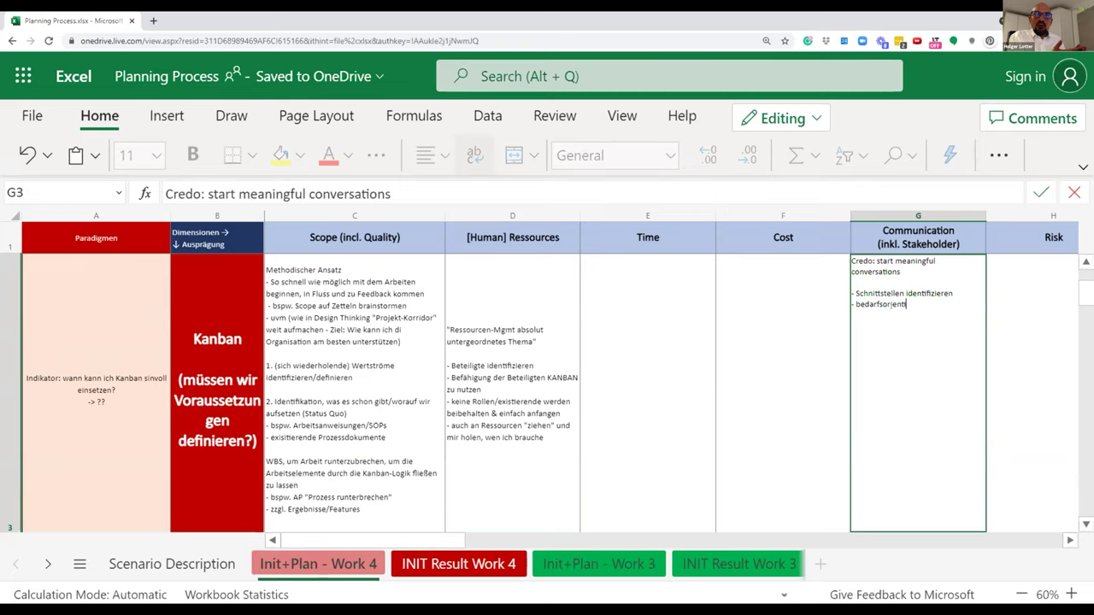
key("shift+Home")
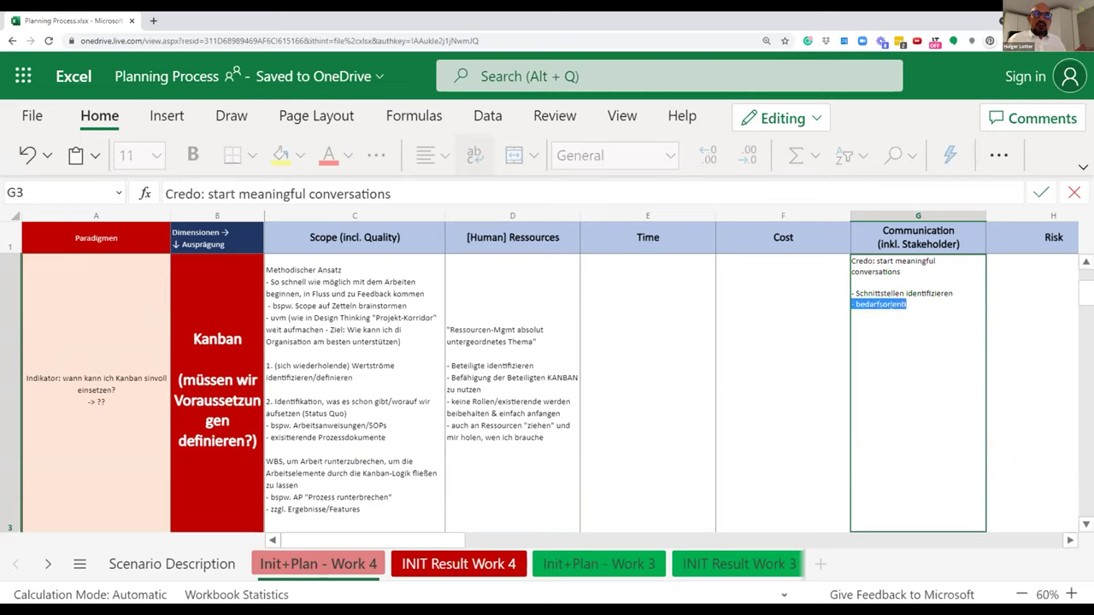
key("BackSpace")
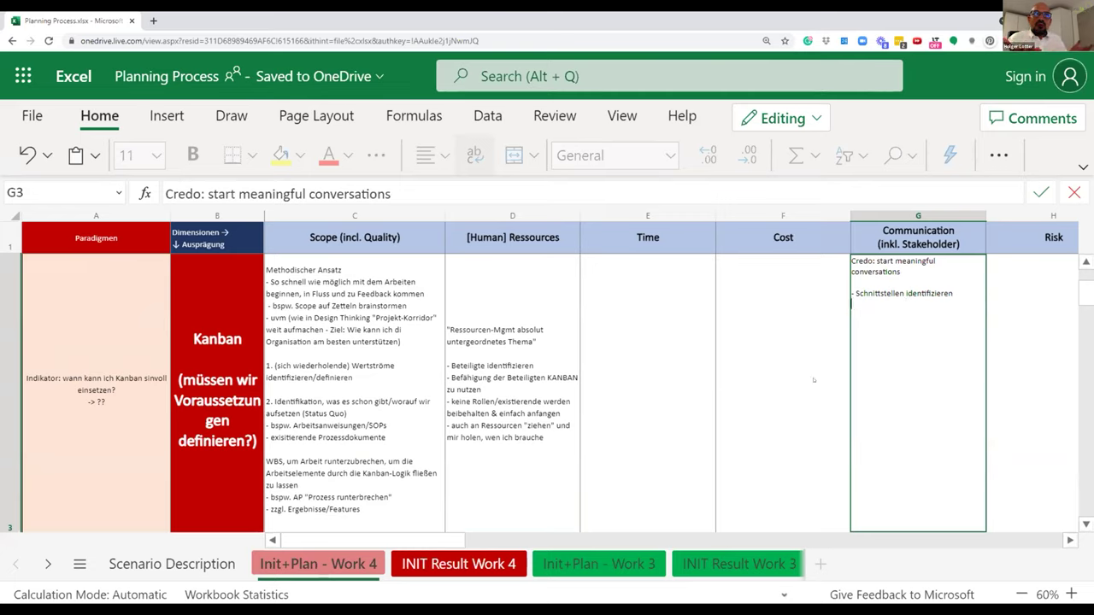
Step: Append "(bedarfs-orientiert)" to the item ending in "wen ich brauche" in Kanban's [Human] Ressources cell and commit the entry
double_click(544, 358)
type("(bedarfs-orientiert)")
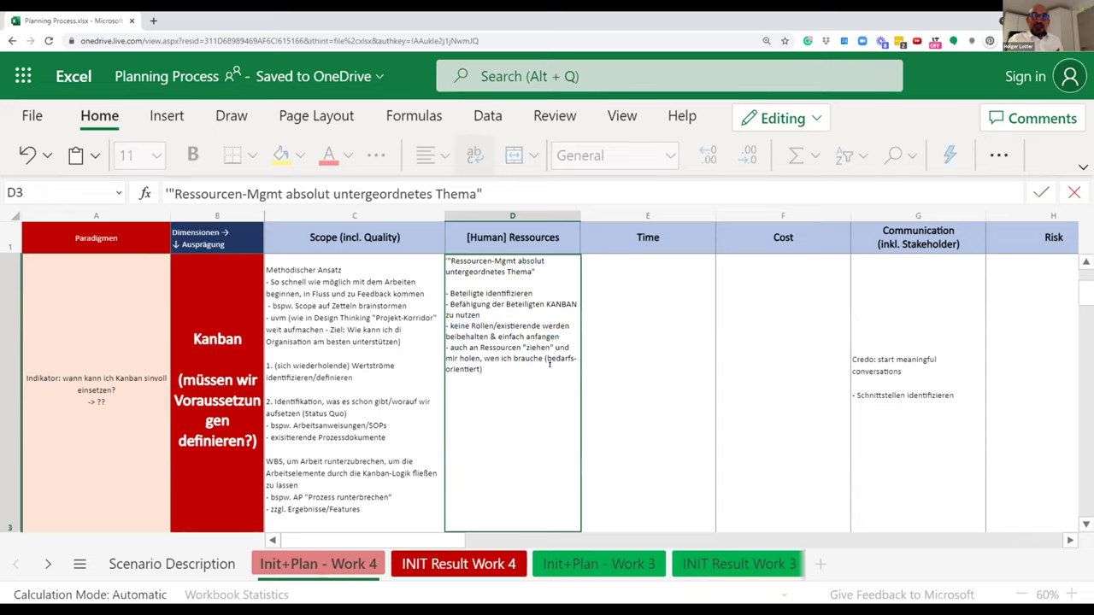
left_click(622, 352)
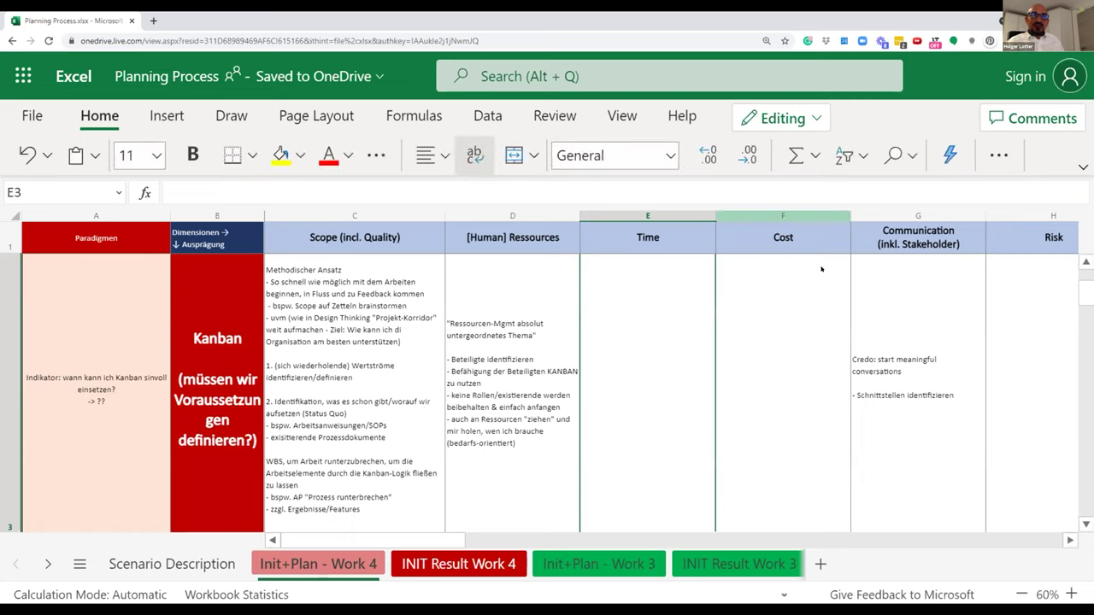
Step: Extend "- Beteiligte identifizieren" in Kanban's [Human] Ressources cell with "und "level of engagement" diskutieren"
double_click(531, 436)
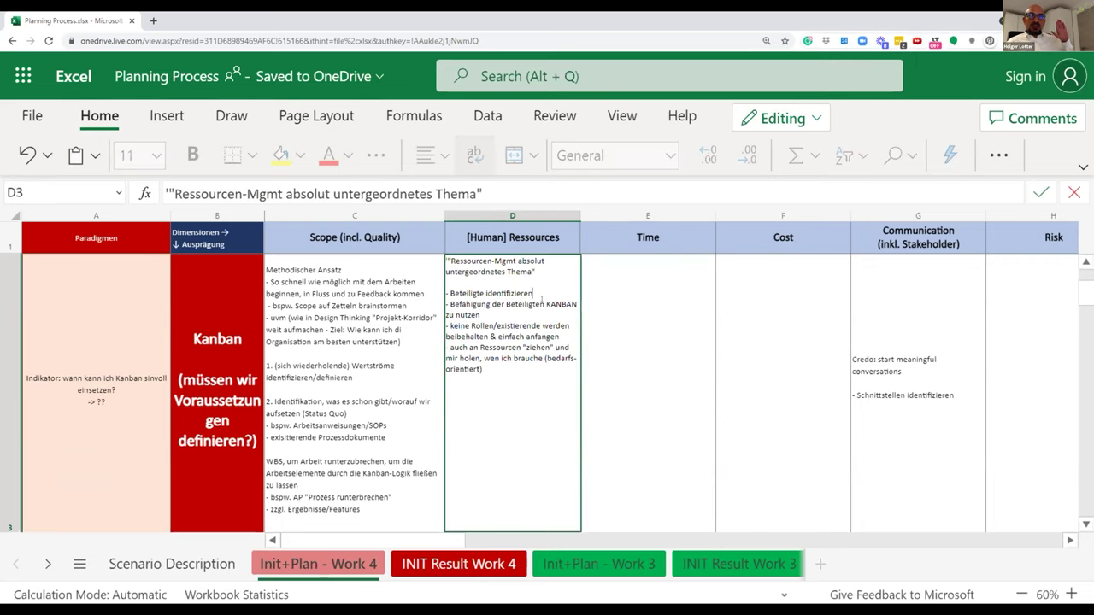
left_click(544, 295)
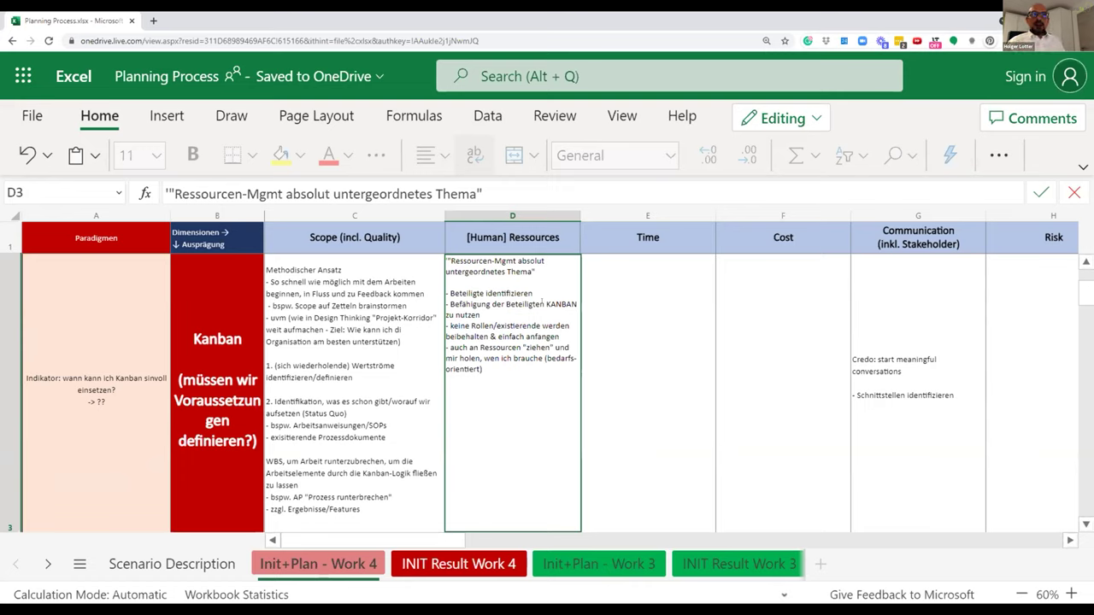
type("und")
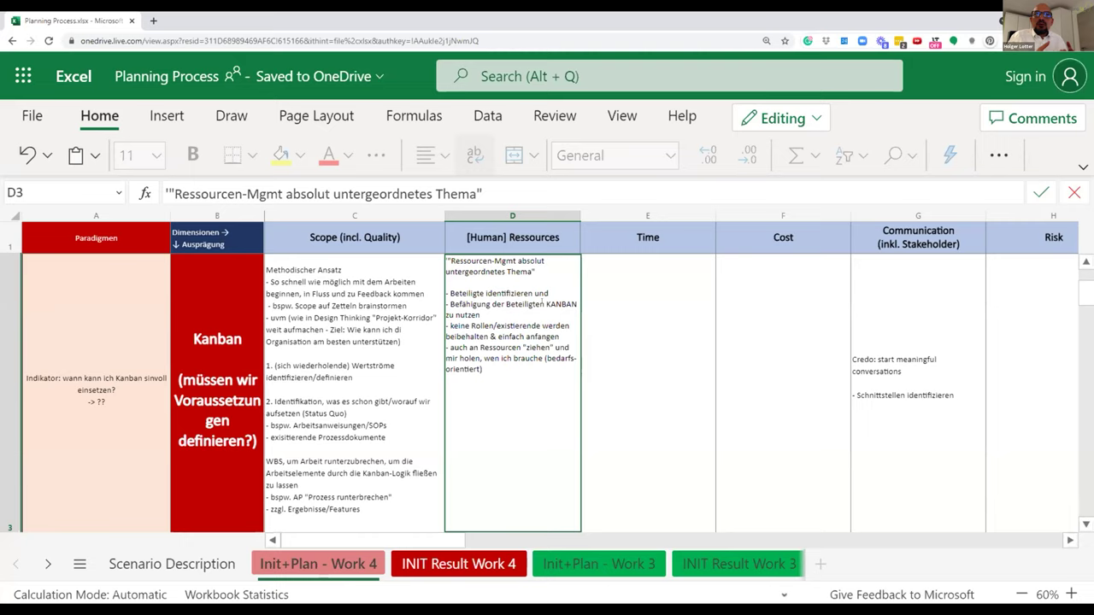
type("\"level of engagement\" diskutieren")
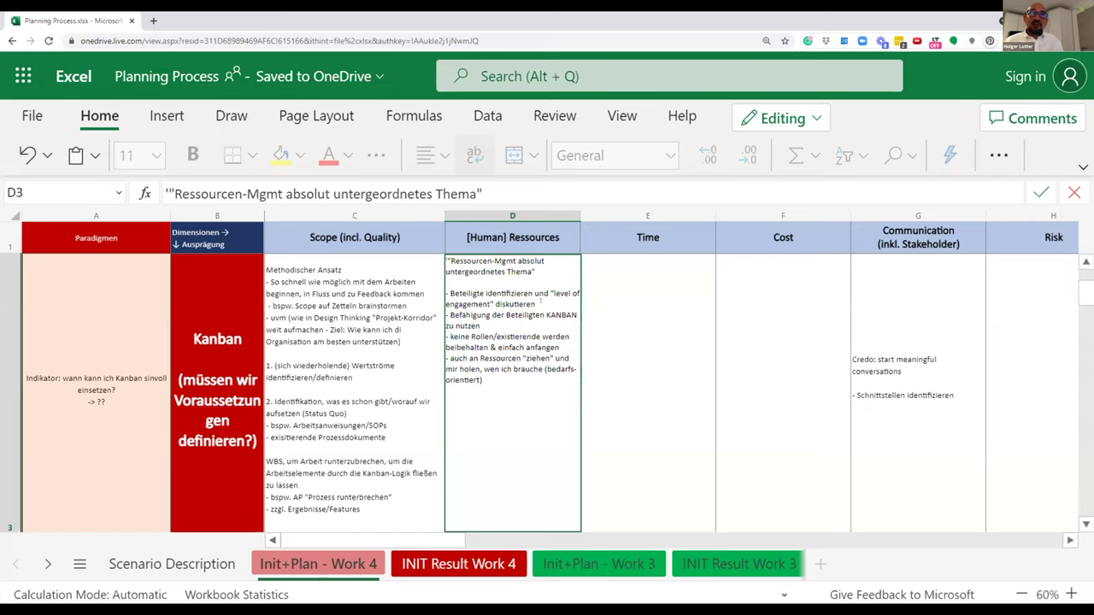
Step: Replace the quoted "level of engagement" in the first item of the [Human] Ressources cell with "Grad der Beteiligung"
left_click_drag(493, 305, 549, 290)
type("Grad der Beteil")
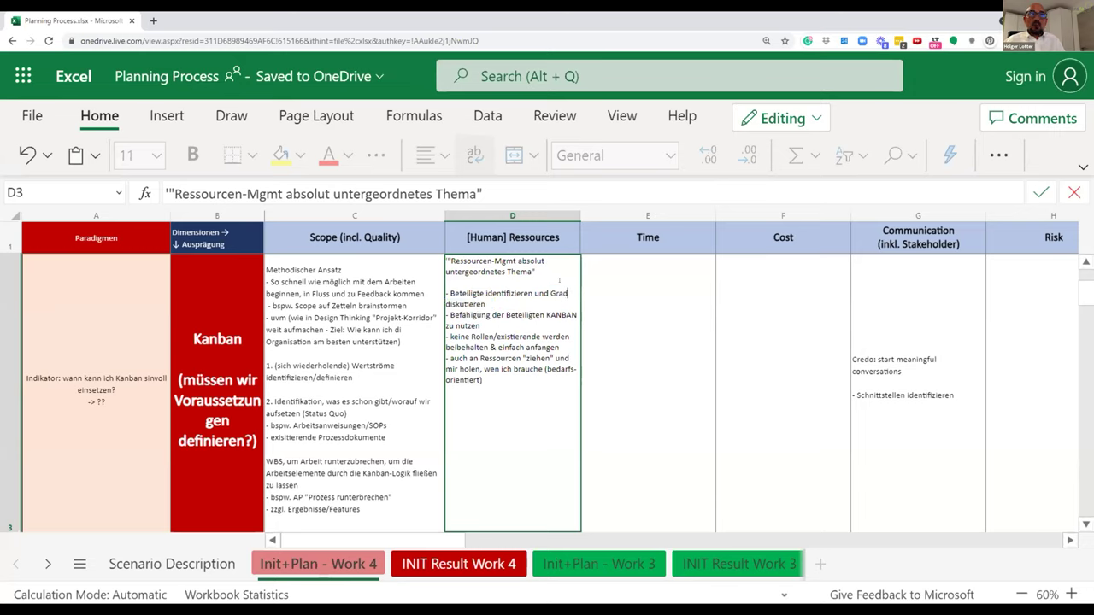
type("igung d")
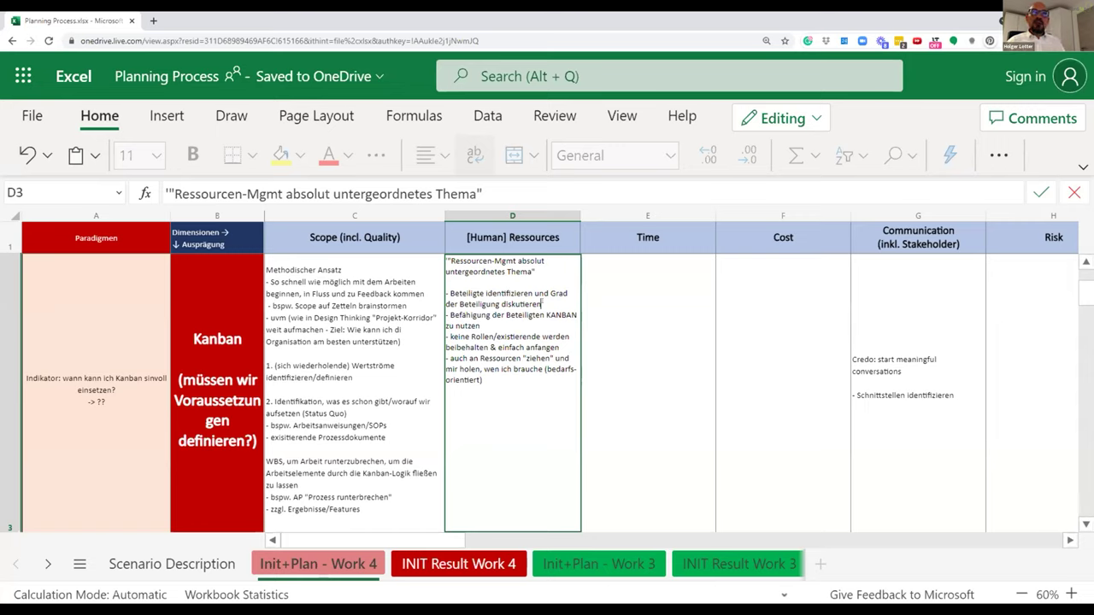
Step: Insert a blank line between each of the four dash items in Kanban's [Human] Ressources cell
key("alt+Return")
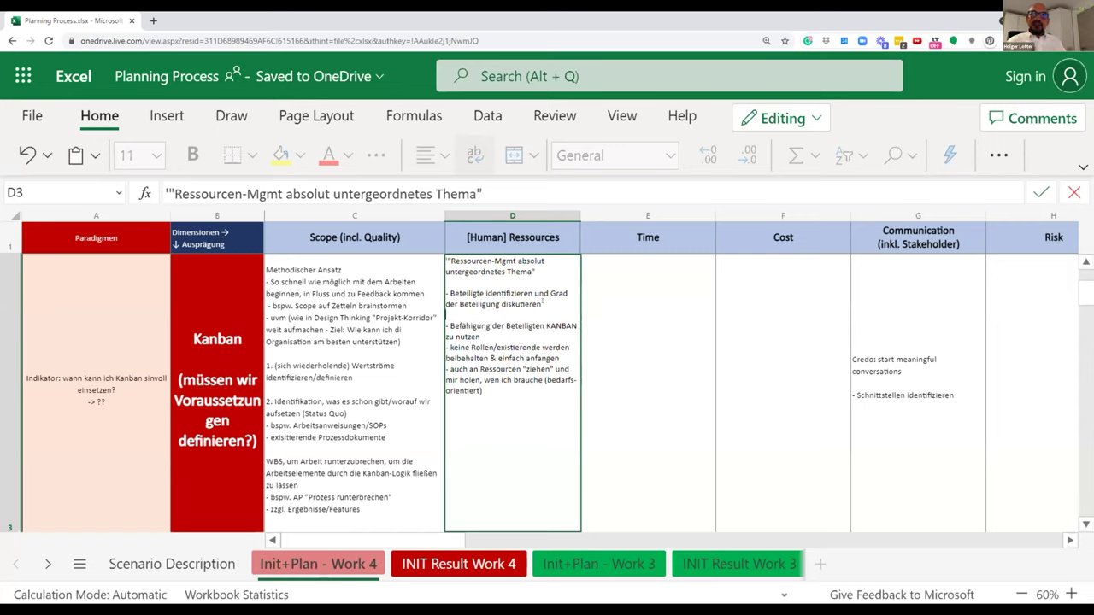
key("alt+Return")
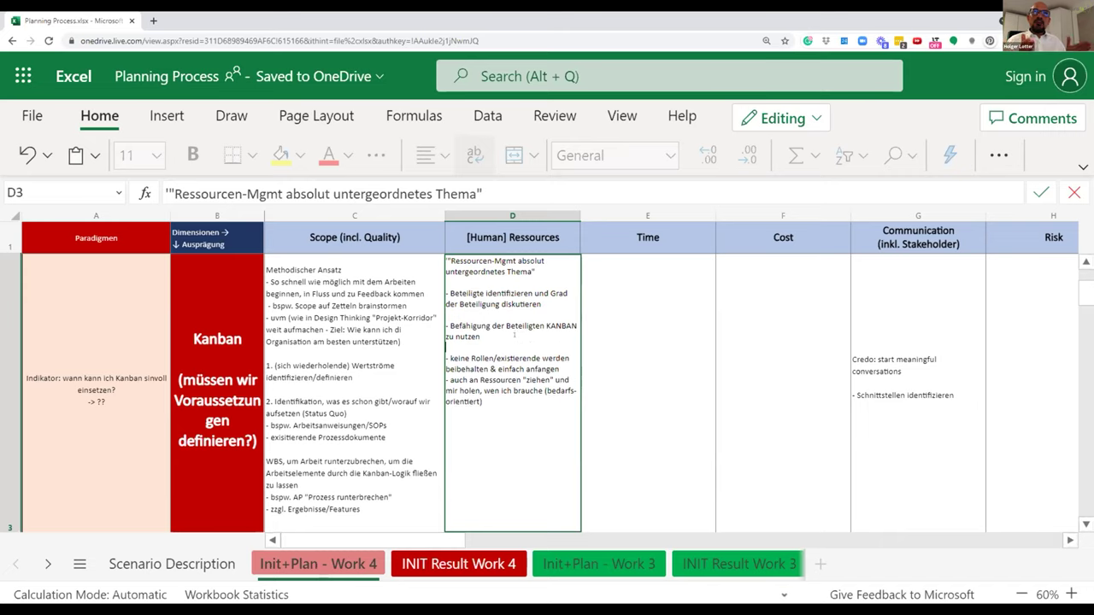
left_click(560, 369)
key("alt+Return")
left_click(525, 410)
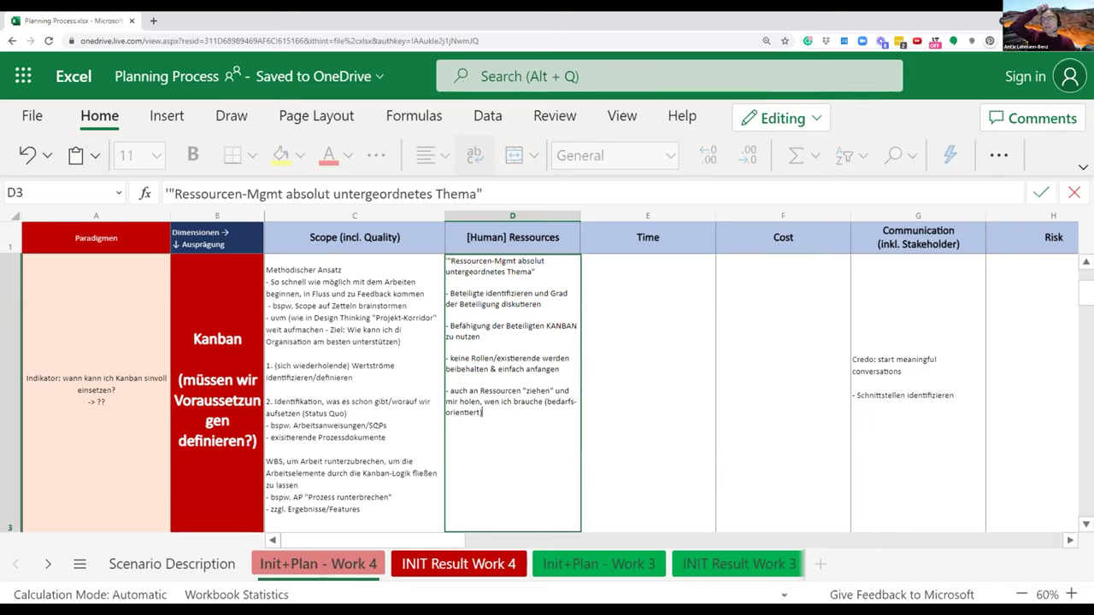
Step: Add the item "- Schwachstellen (im Prozess)" below "- exisitierende Prozessdokumente" in Kanban's Scope cell and commit the entry
left_click(387, 433)
double_click(387, 410)
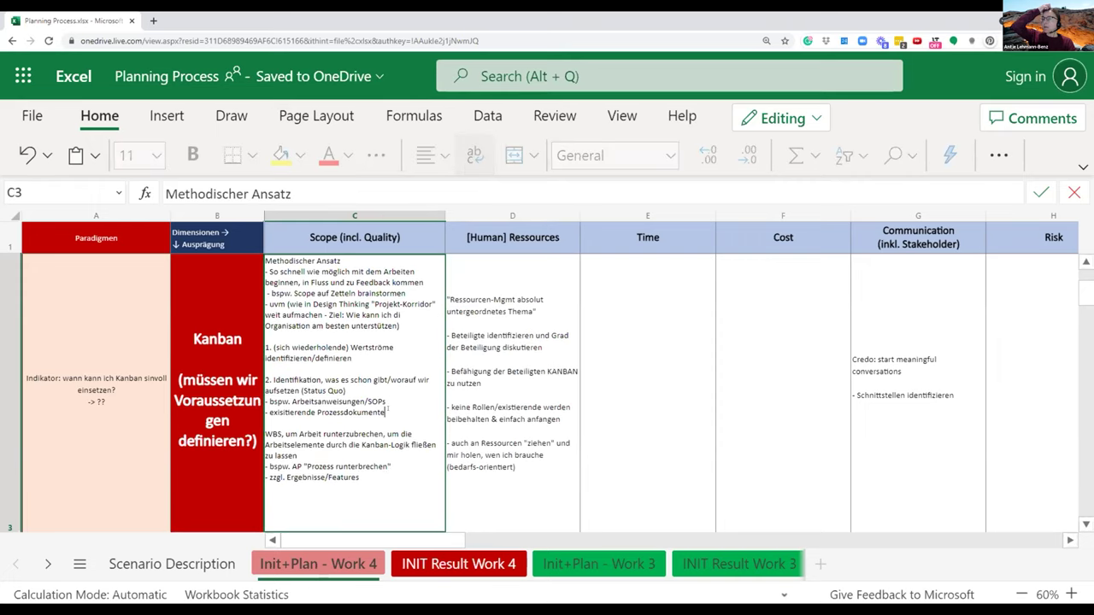
key("alt+Return")
type("- Schwachstellen")
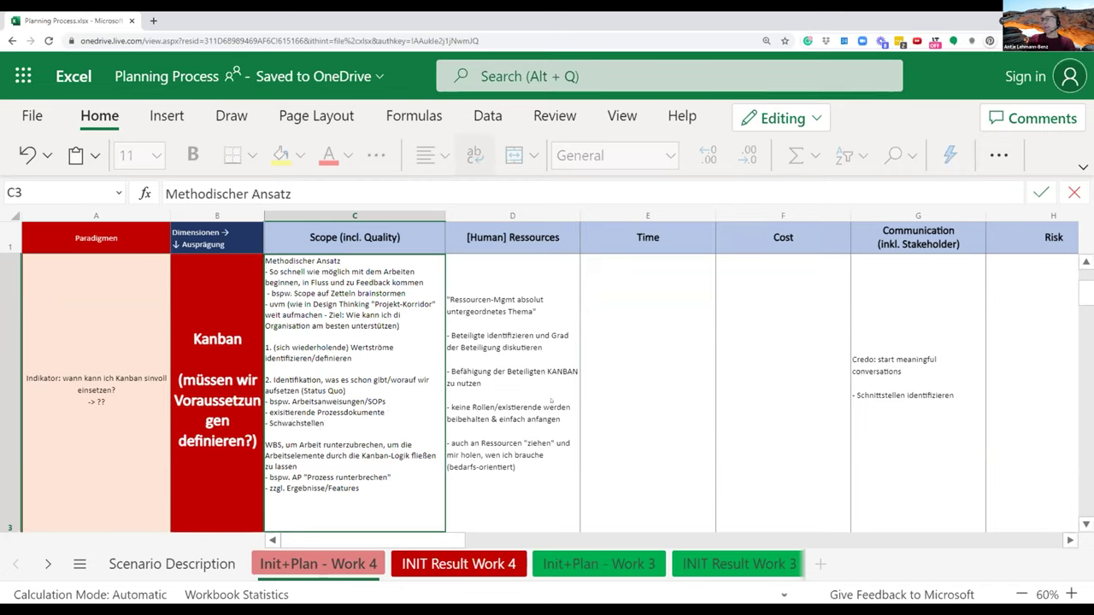
type(" (im Prozess)")
key("ctrl+Left")
key("ctrl+Left")
type("(")
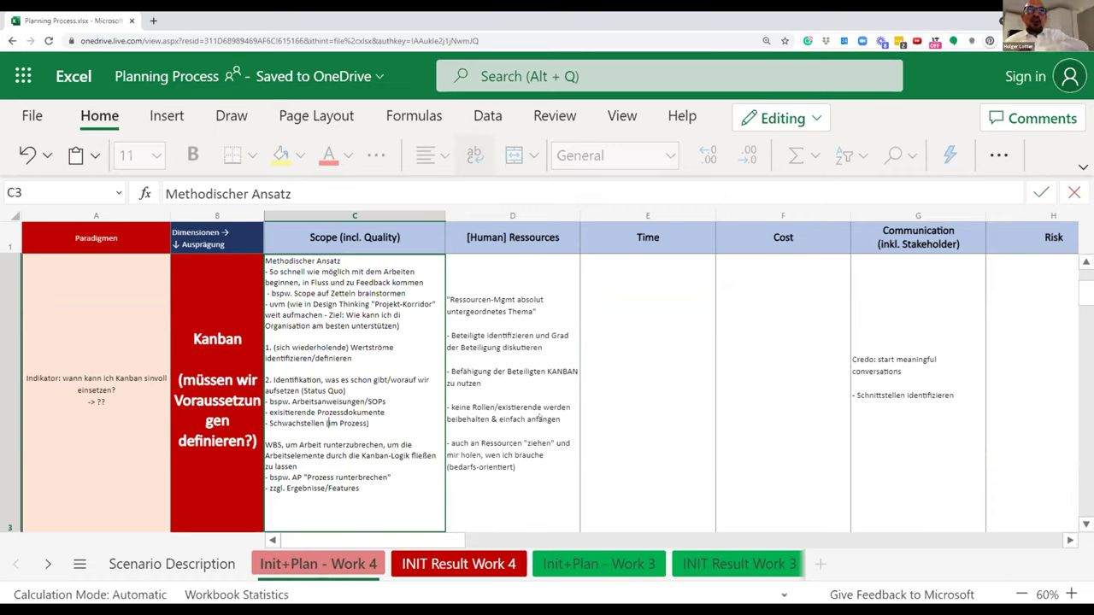
left_click(538, 408)
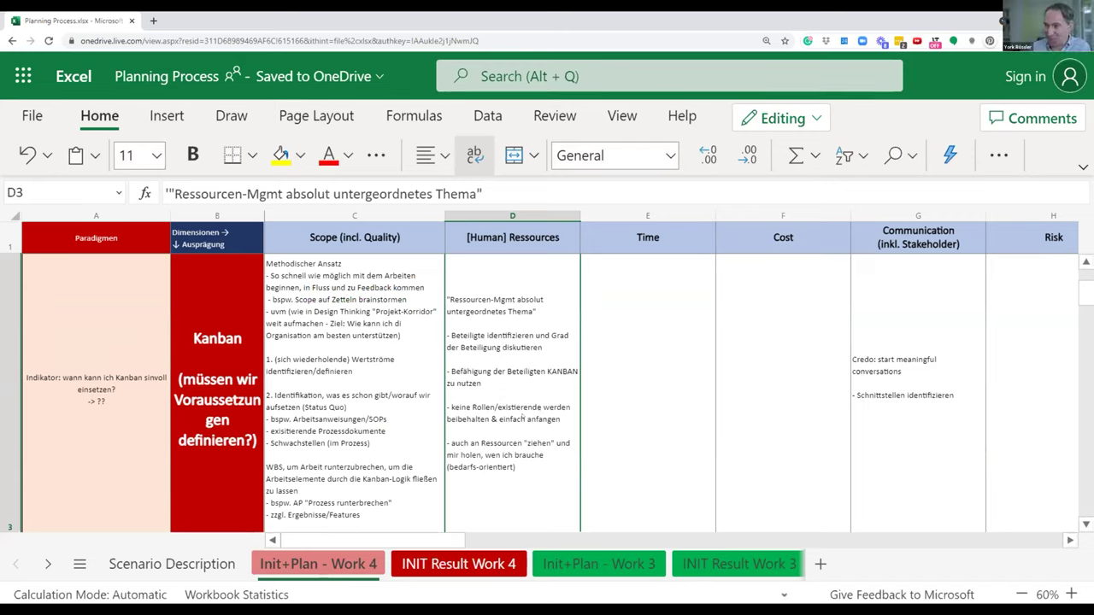
Step: Remove the dash before "Befähigung der Beteiligten KANBAN zu nutzen" in Kanban's [Human] Ressources cell and add an empty dash line beneath that item
double_click(489, 334)
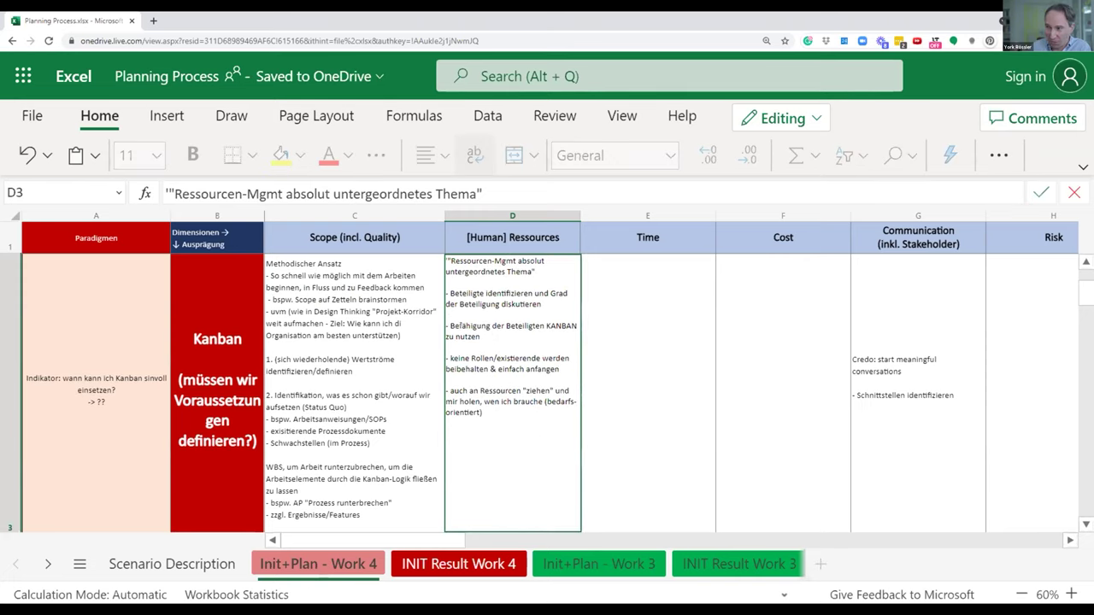
left_click(450, 325)
key("BackSpace")
key("BackSpace")
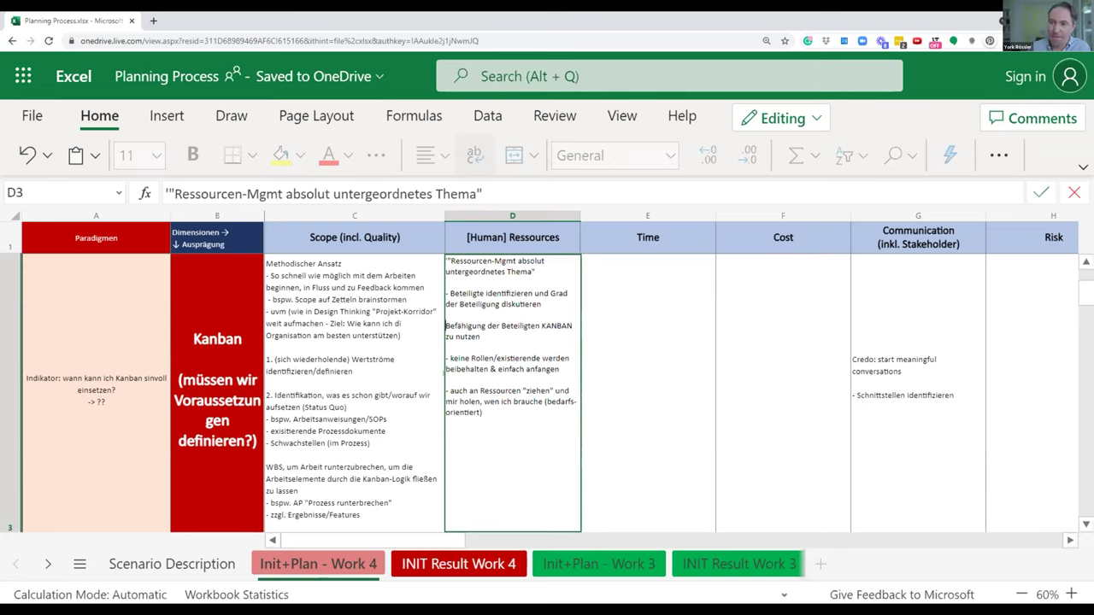
left_click(482, 336)
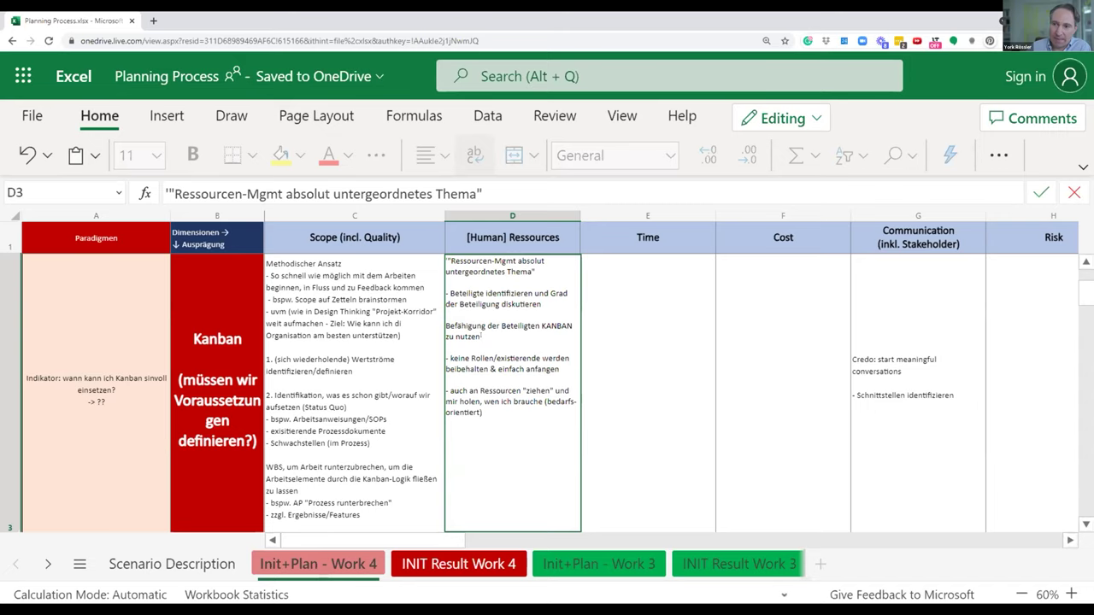
key("alt+Return")
type("-")
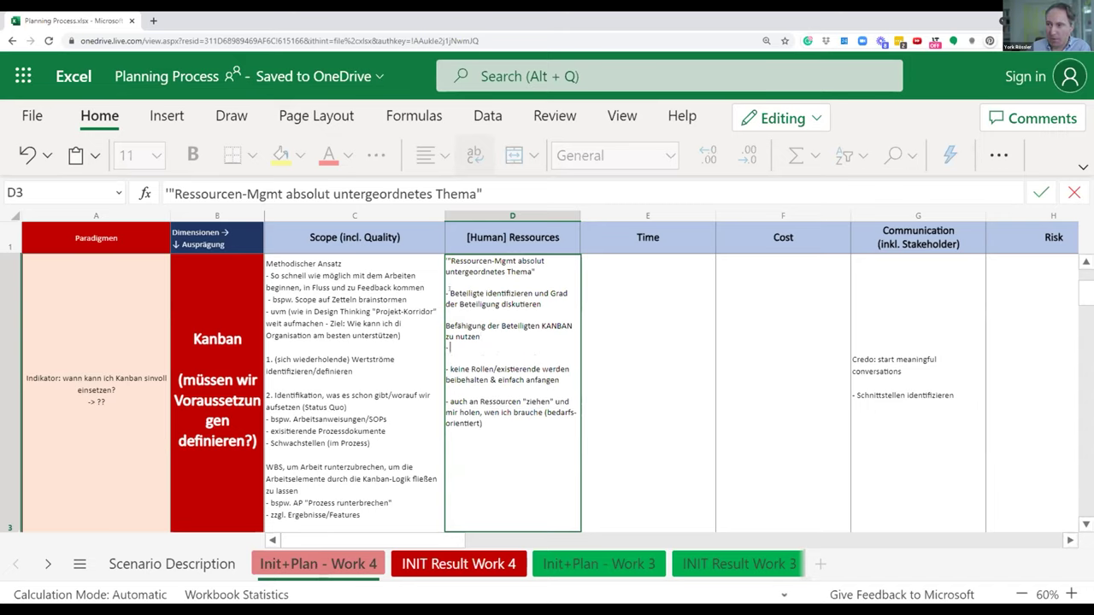
Step: Number the "Beteiligte identifizieren" item as "1." and the "Befähigung der Beteiligten" item as "2." in the [Human] Ressources cell
key("BackSpace")
key("BackSpace")
type("1.")
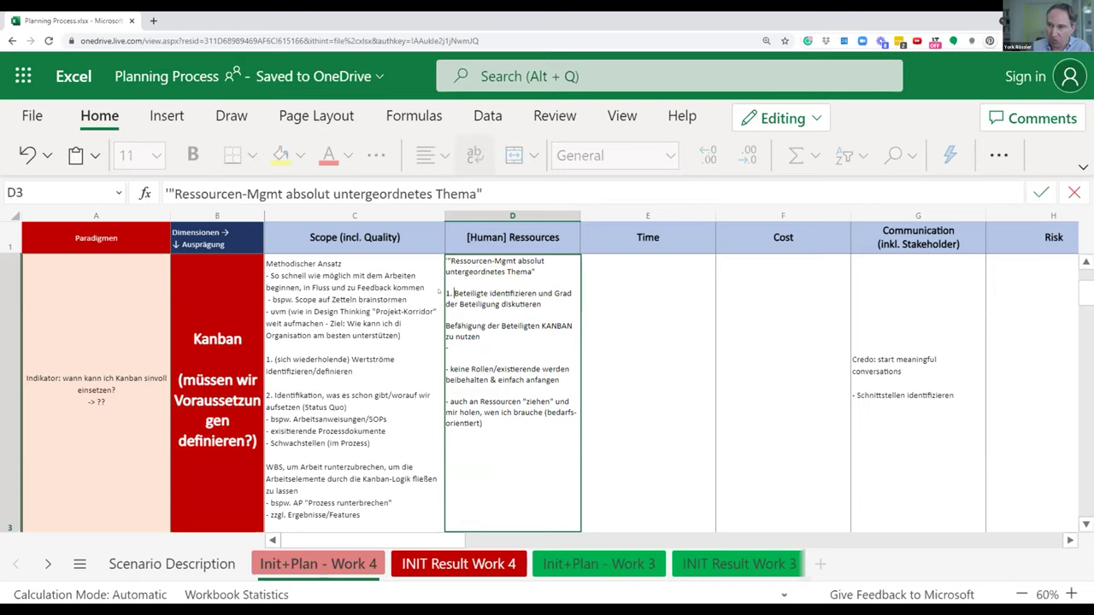
left_click(445, 326)
type("2.")
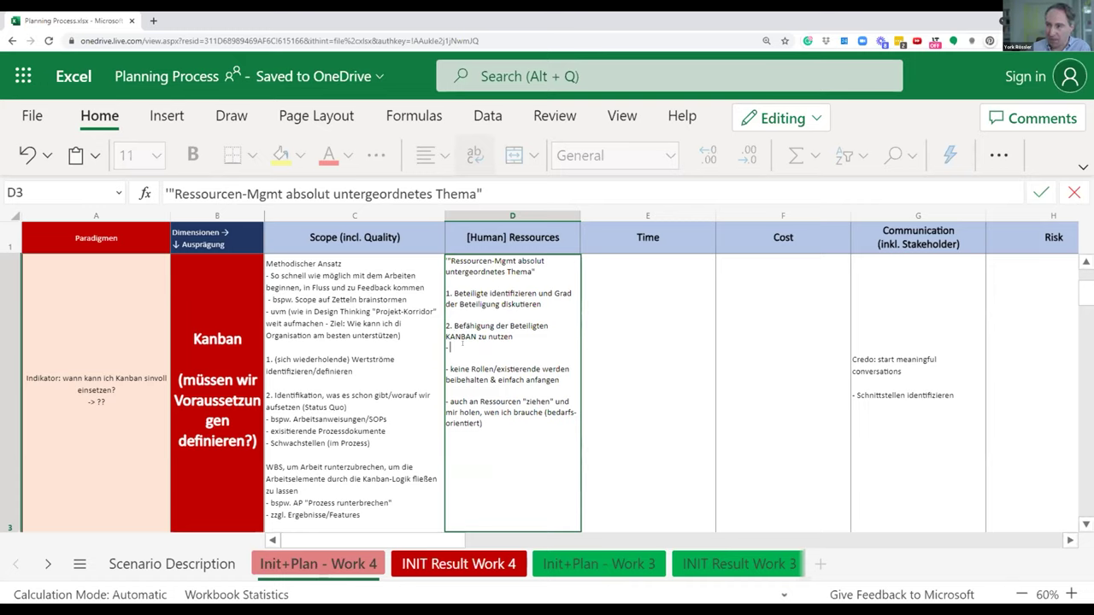
Step: Replace the dash before "keine Rollen/existierende werden beibehalten" with "!" and the dash before "auch an Ressourcen" with "Credo:"
left_click_drag(449, 369, 442, 368)
key("BackSpace")
left_click_drag(450, 401, 442, 400)
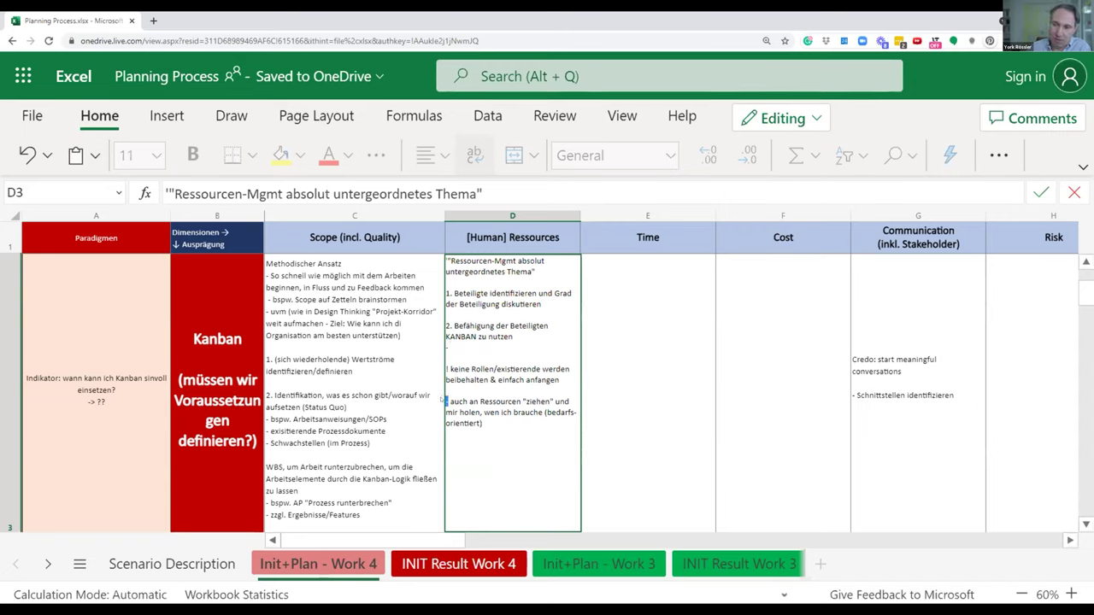
type("Credo:")
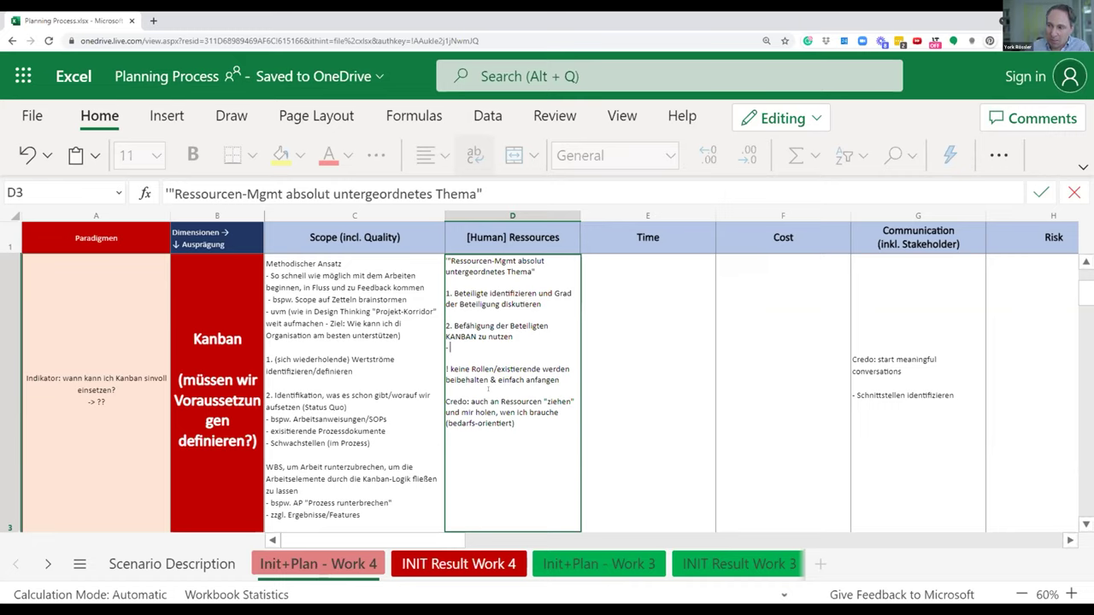
Step: Enter "Systemdenke / Probleme nicht an/in Menschen suchen, sondern im System" on the dash line beneath item 2 of the [Human] Ressources cell
type("Systemdenke")
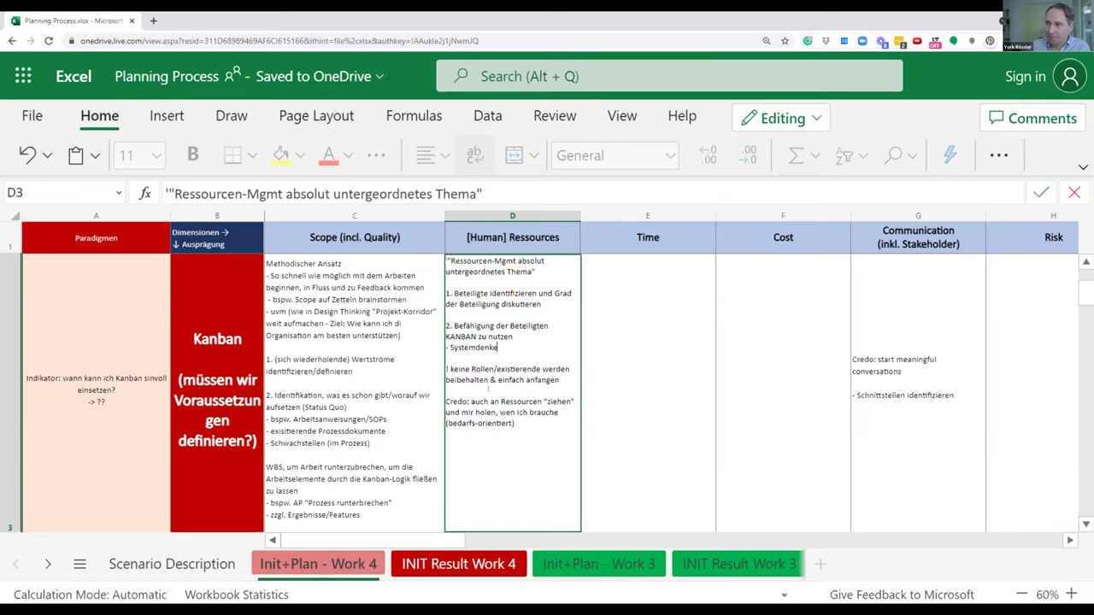
type(" / Pr")
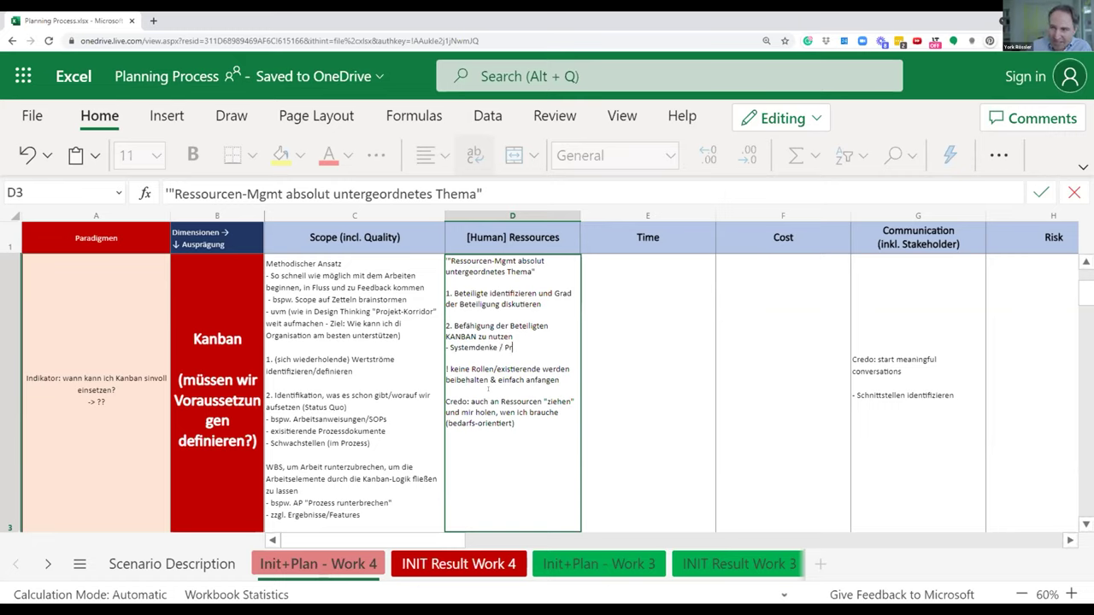
type("obleme nicht")
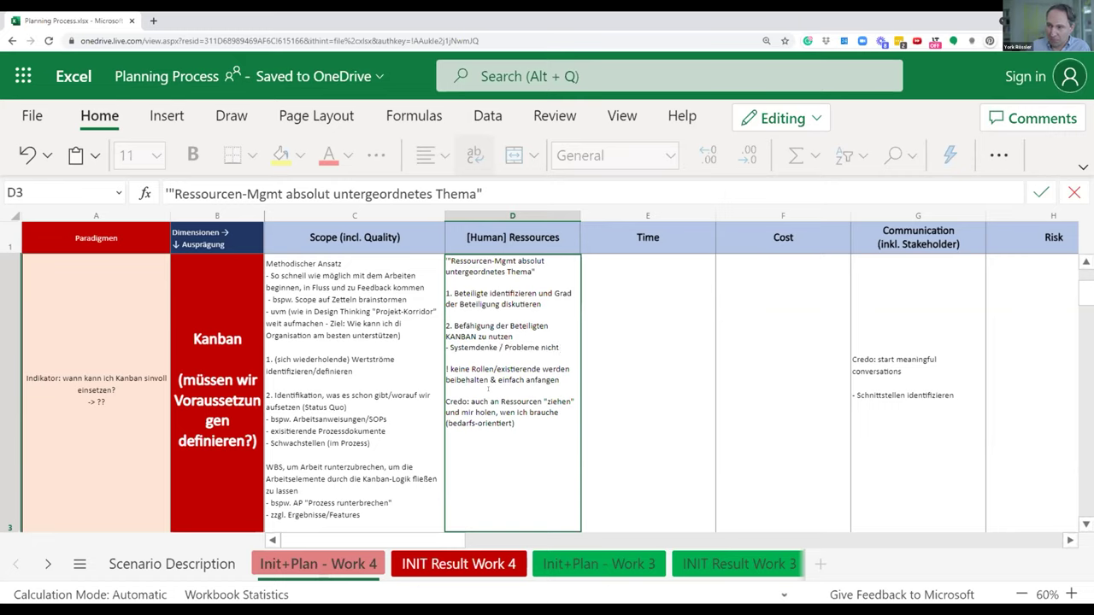
type(" an/in Mens")
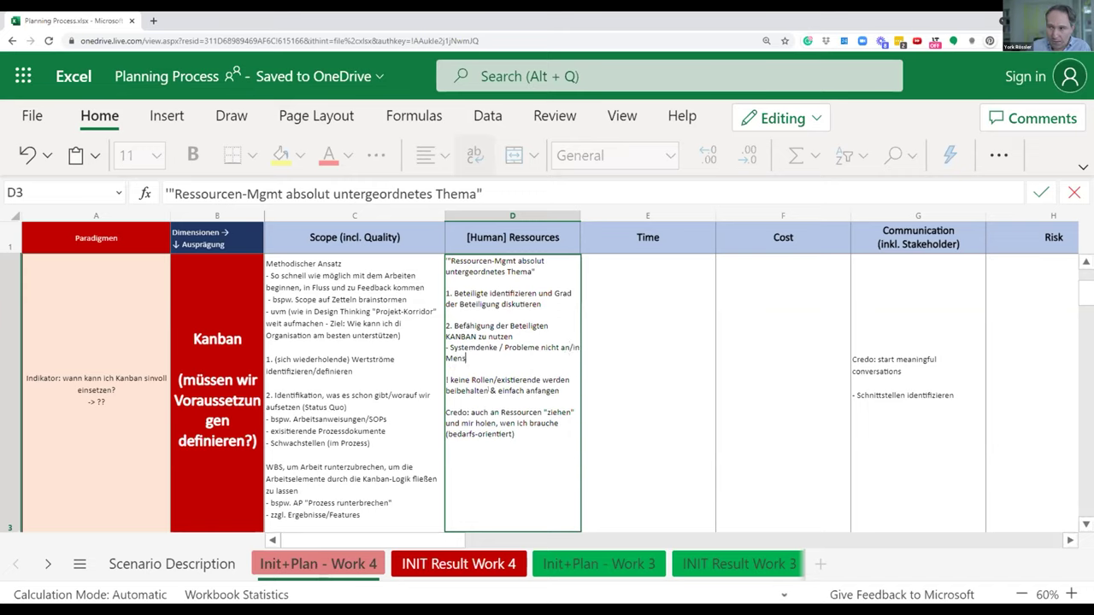
type("chen suchen")
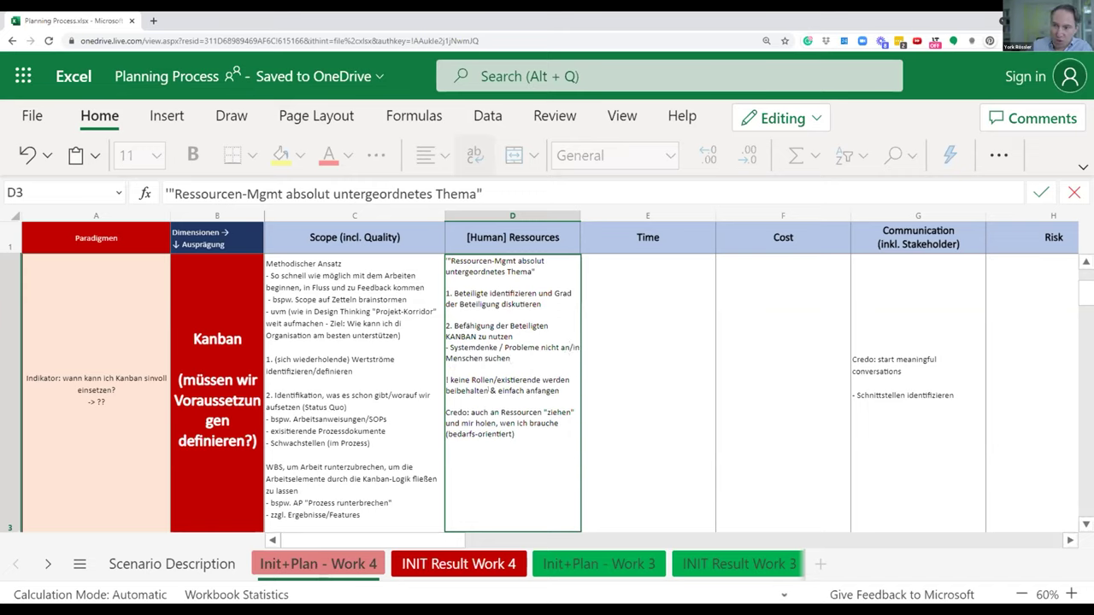
type(", sondern im System")
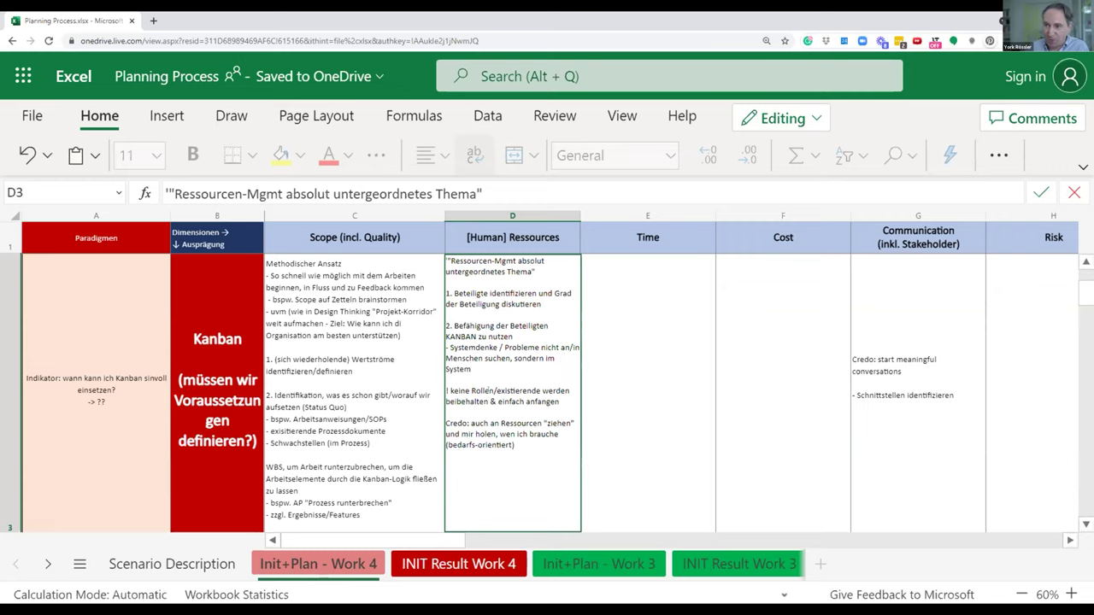
Step: Append "- dort liegt die Ursache (in schlechten Prozesen, schlechter Orga, schlechter Herangehensweise)" to the Systemdenke item and add an empty dash line below
type(" - dort liegt die Ursache (in schlechten Proz")
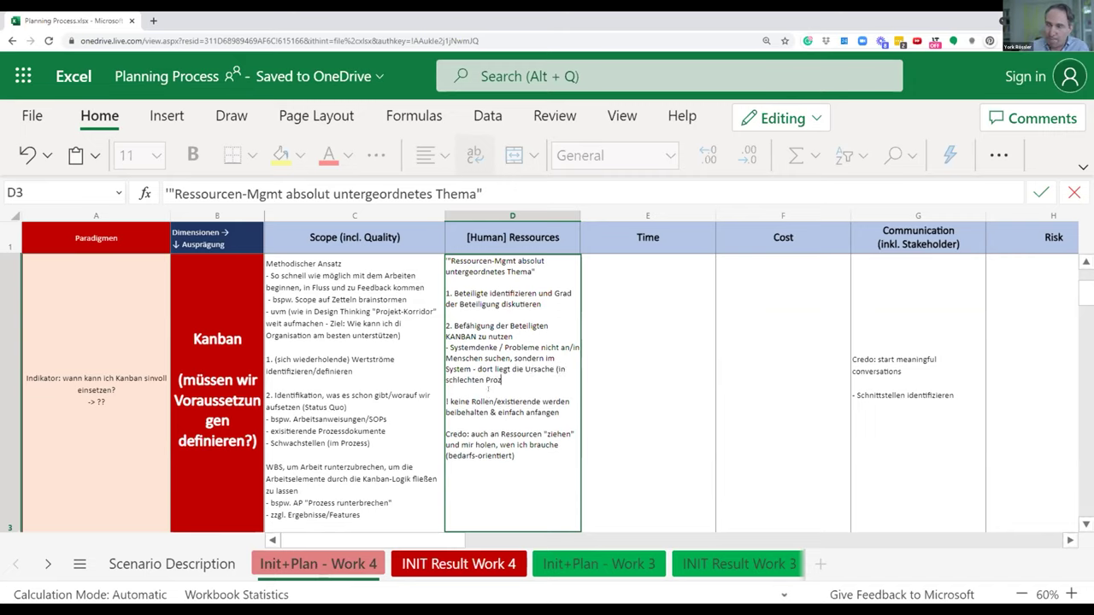
type("esen, schelchter Orga, schle")
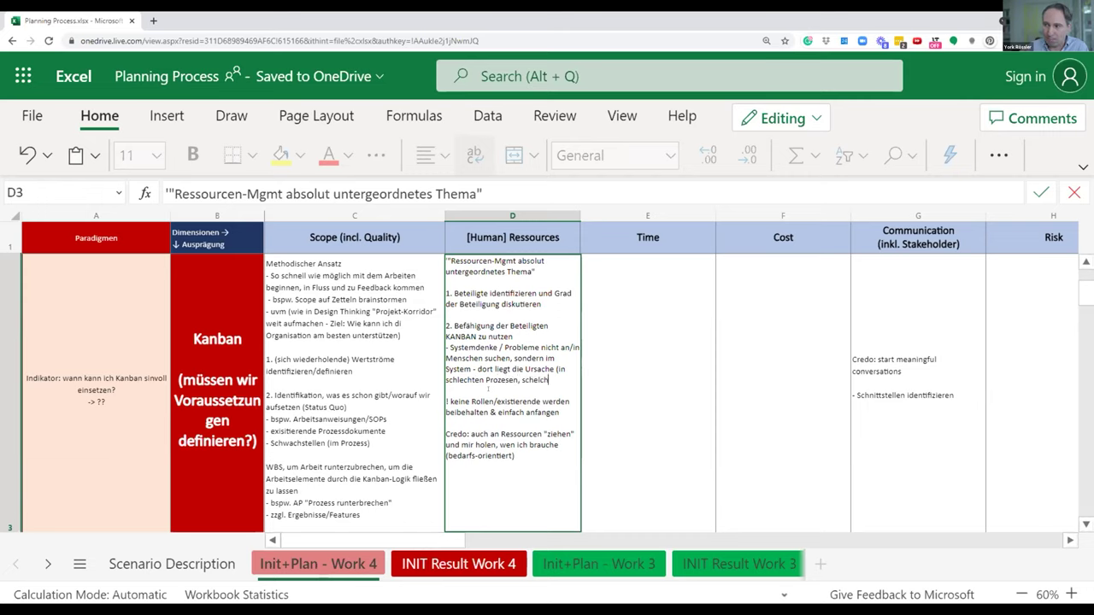
type("chte")
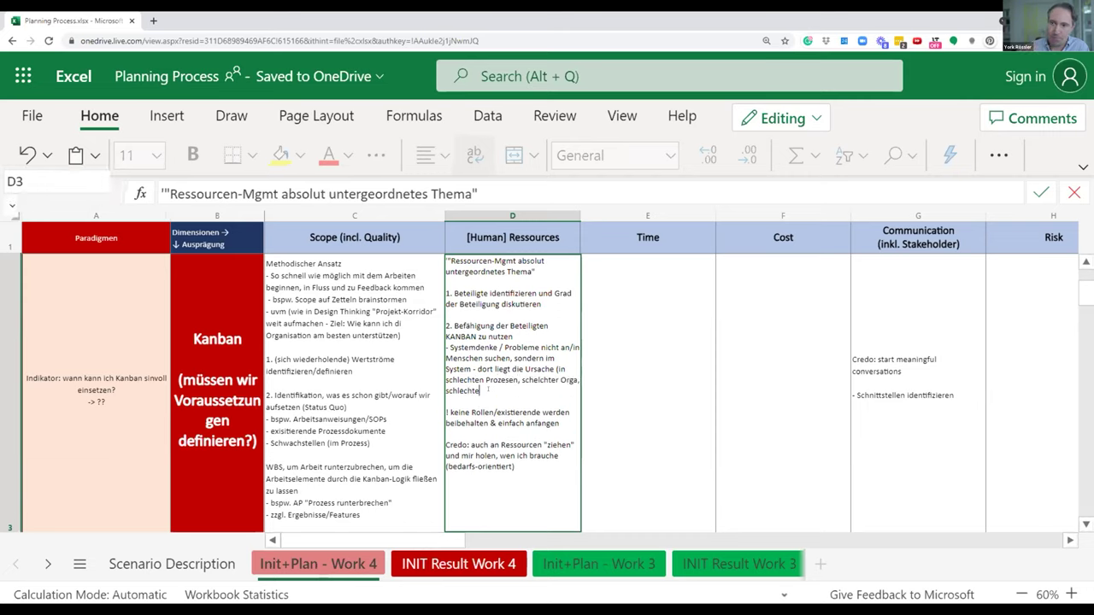
type("r Herangehensweise)")
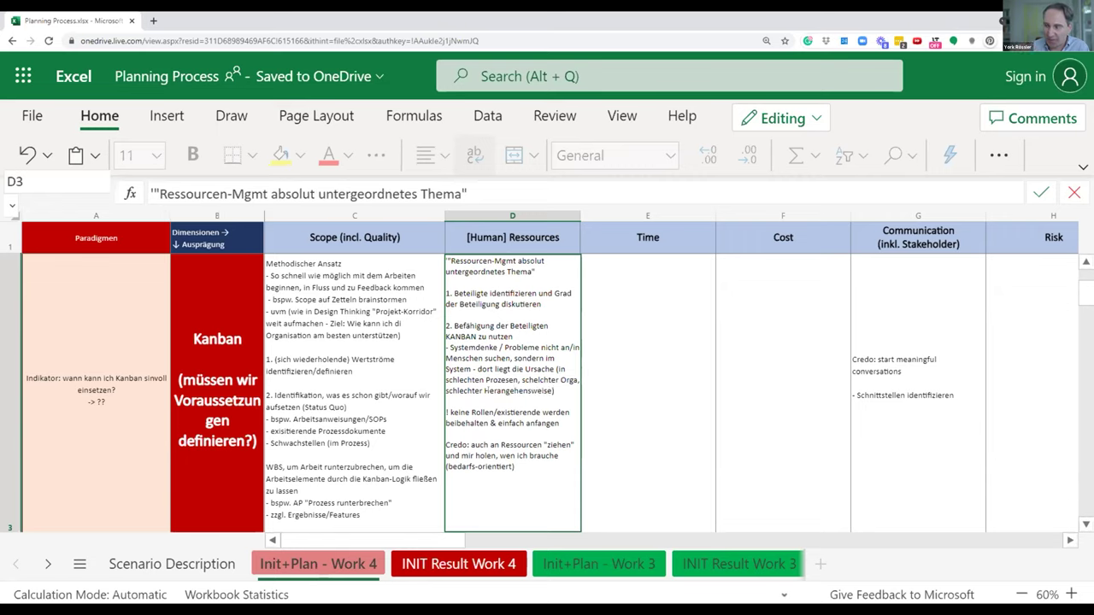
key("alt+Return")
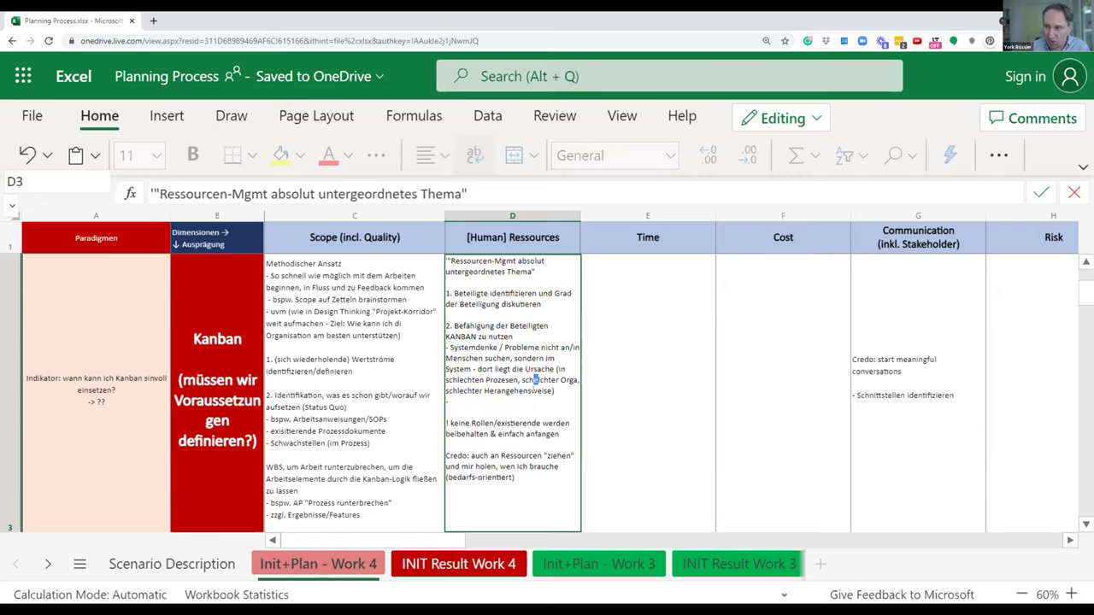
left_click(537, 380)
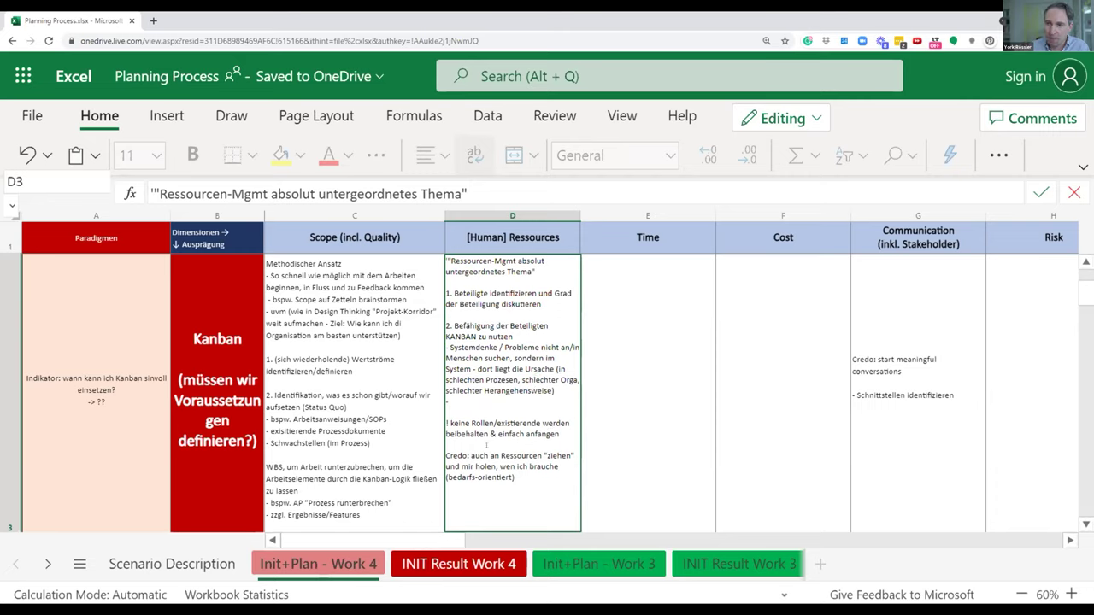
Step: List "- Service Delivery Mgr." and "- Service Demand Mgr." below "beibehalten & einfach anfangen" in Kanban's [Human] Ressources cell
key("alt+Return")
type("- Service Delivery Mgr.")
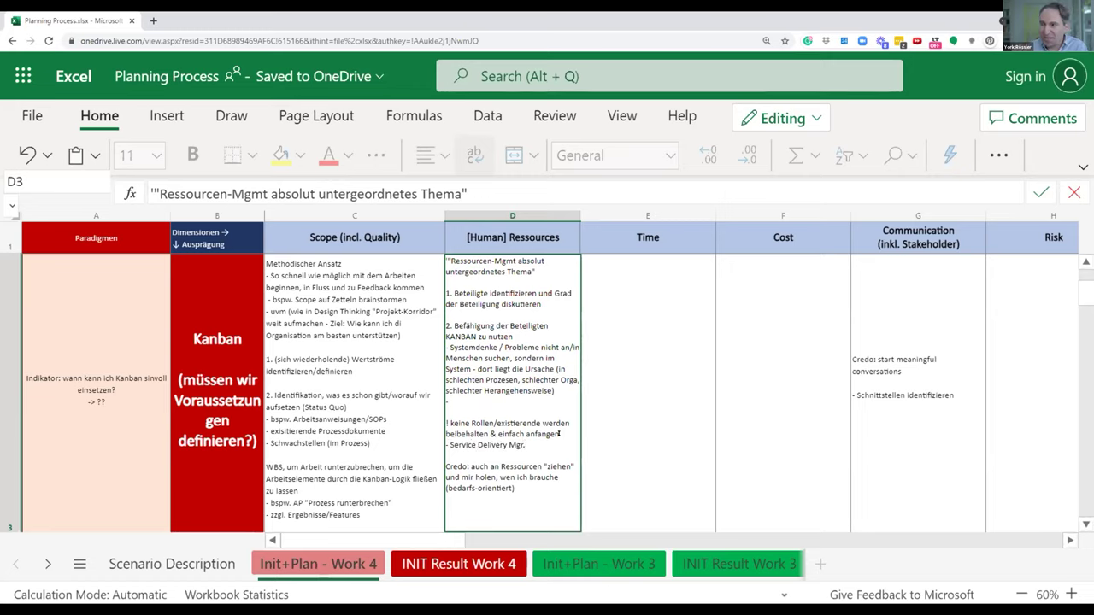
key("ctrl+Return")
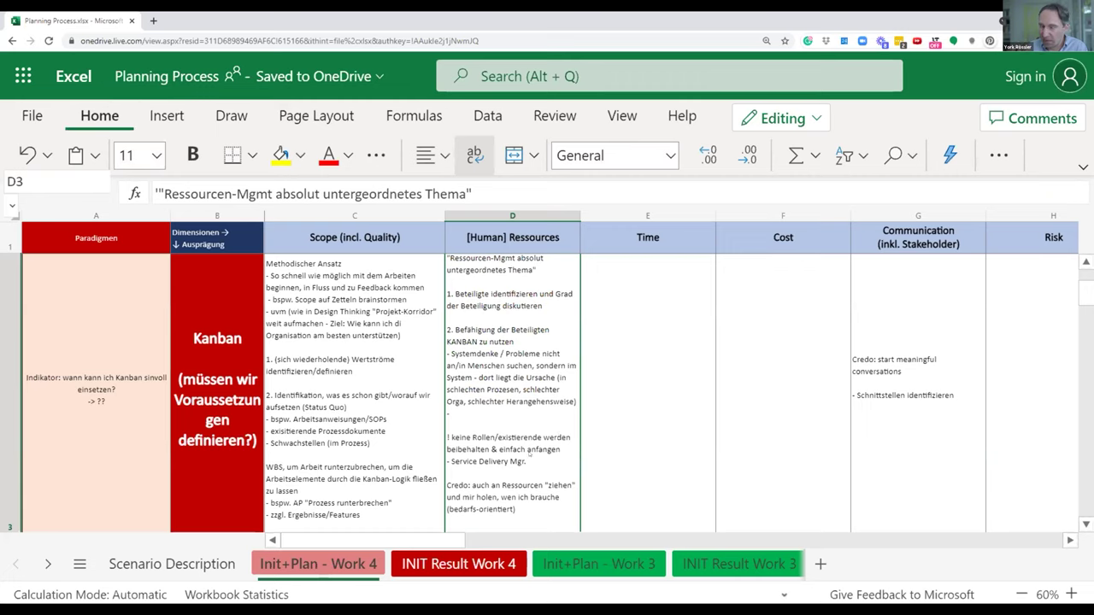
double_click(528, 453)
key("alt+Return")
type("- Sc")
type("ervice Deman")
type("d Mgr.")
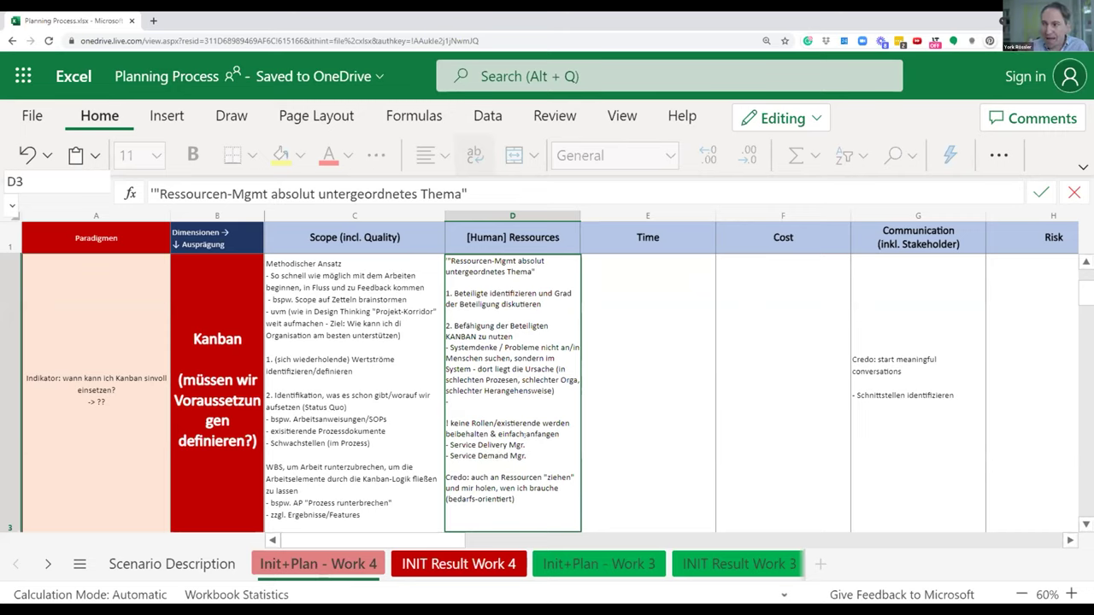
Step: End "einfach anfangen" with a full stop, insert "Optional maximal" above the two manager roles, and add "(vgl-bar m" after "Service Delivery Mgr."
key("Left")
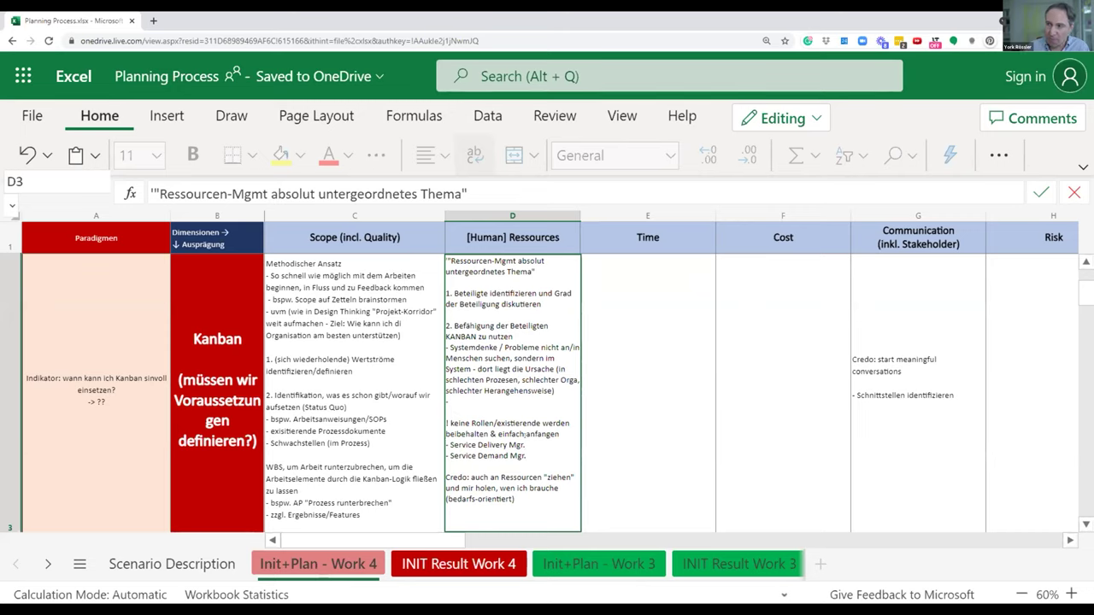
type(".")
key("alt+Return")
type("Optional maximal - Service Delivery Mgr. (vgl")
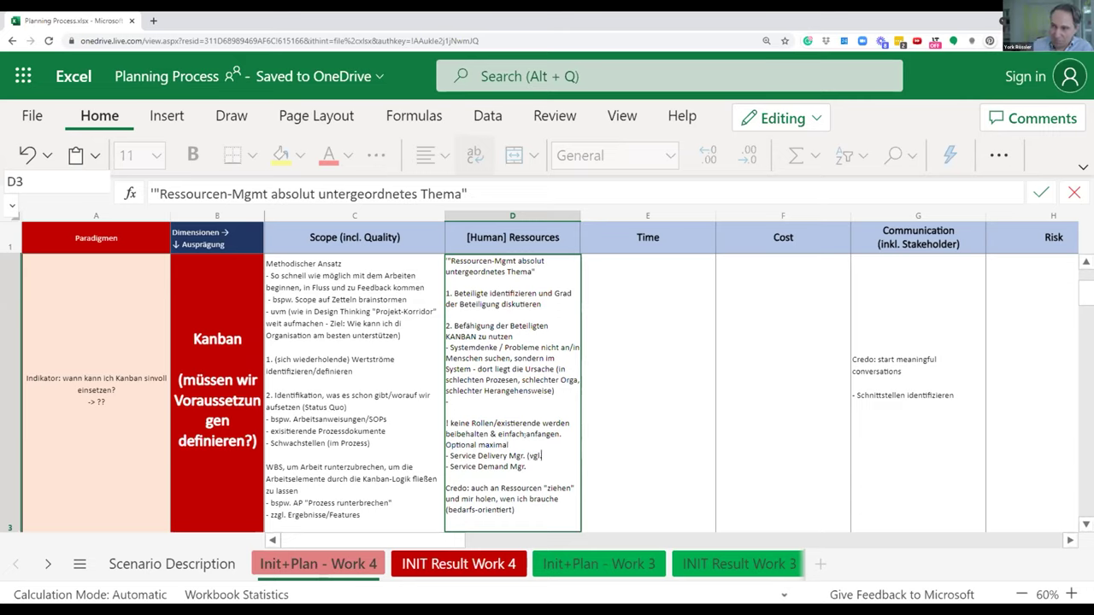
type("-bar m")
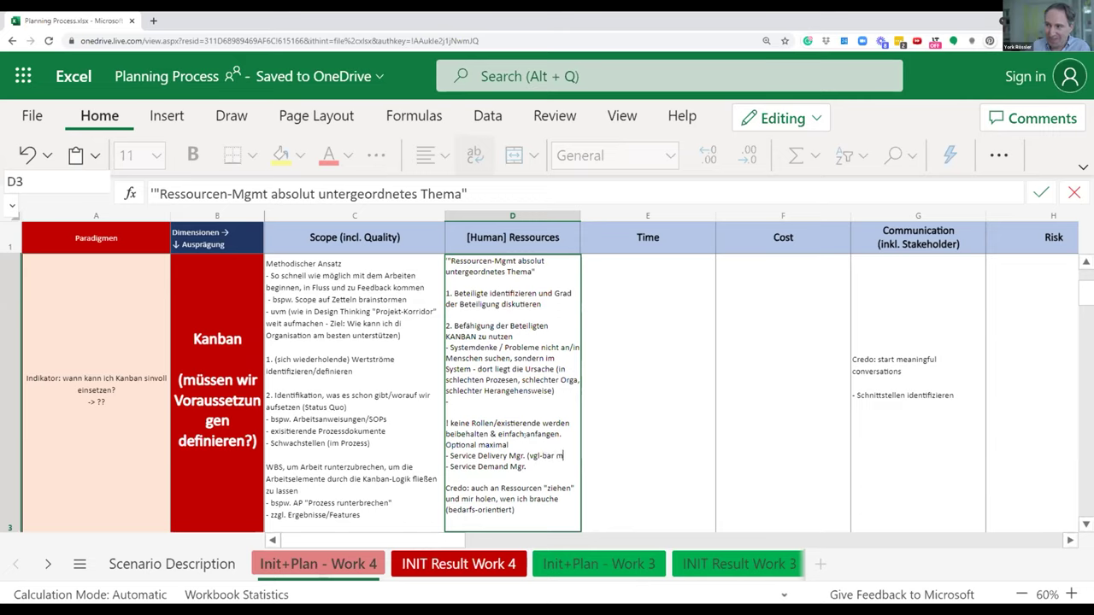
Step: Complete the Service Delivery Mgr. note in cell D3 to read "(vgl-bar mit Product Owner - die richtigen Dinge tun)"
type("it P")
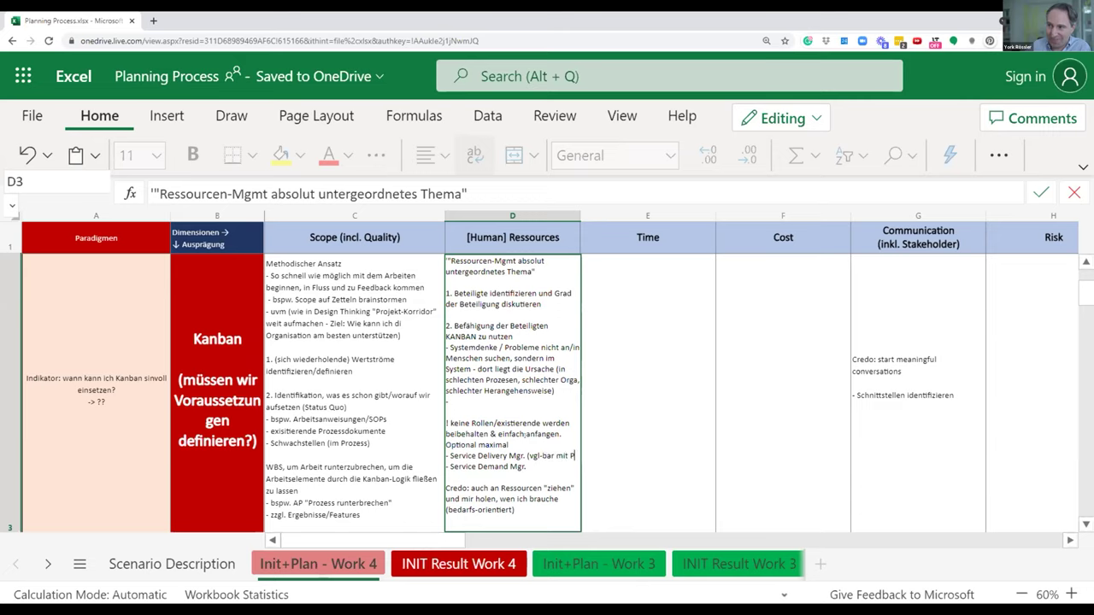
type("roduct Owner")
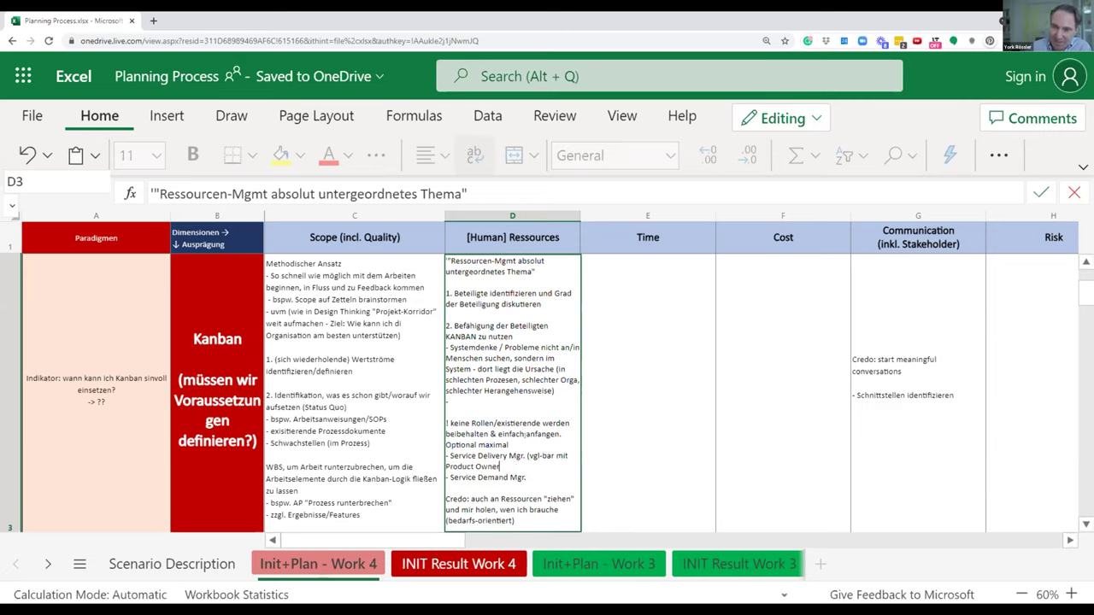
type(" - die richtigen Dinge tun)")
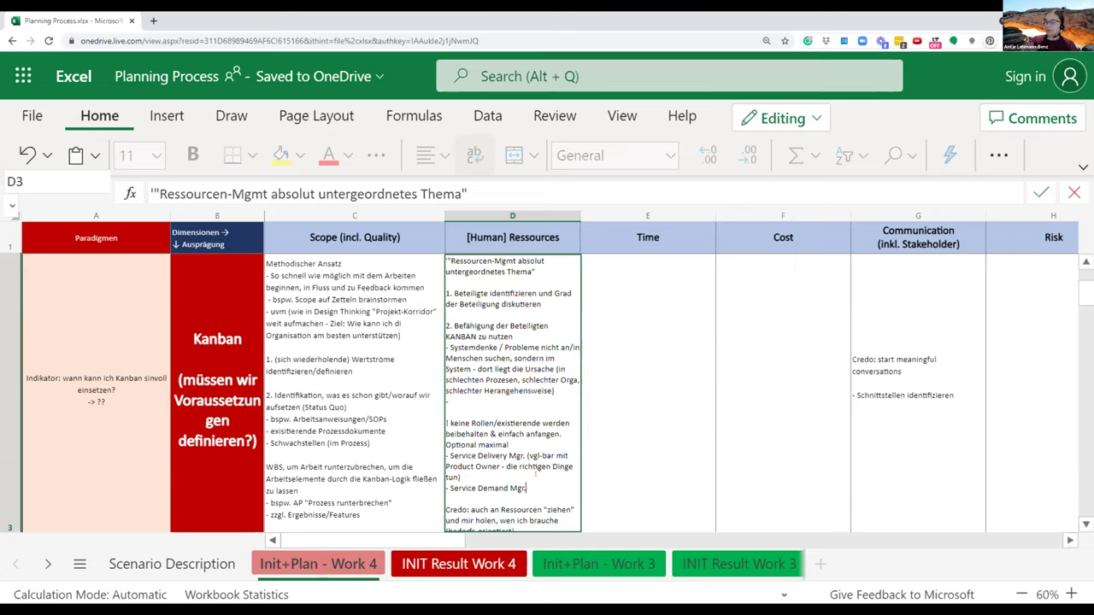
Step: Move the bracketed Product Owner note from the Service Delivery Mgr. line to the end of the Service Demand Mgr. line
key("shift+Home")
left_click_drag(461, 478, 530, 456)
key("ctrl+c")
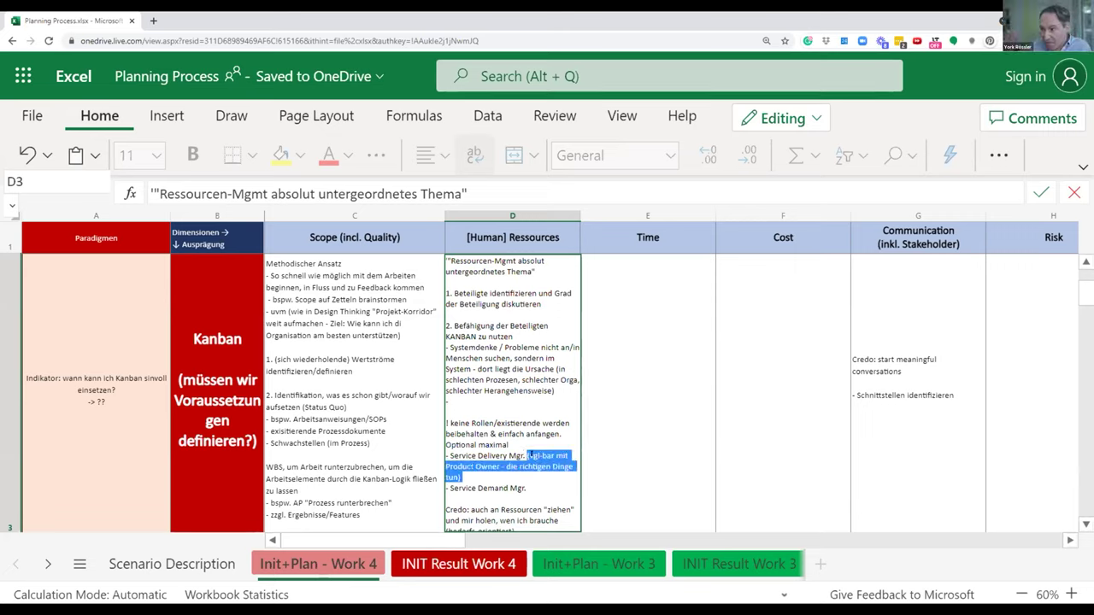
key("BackSpace")
key("alt+Return")
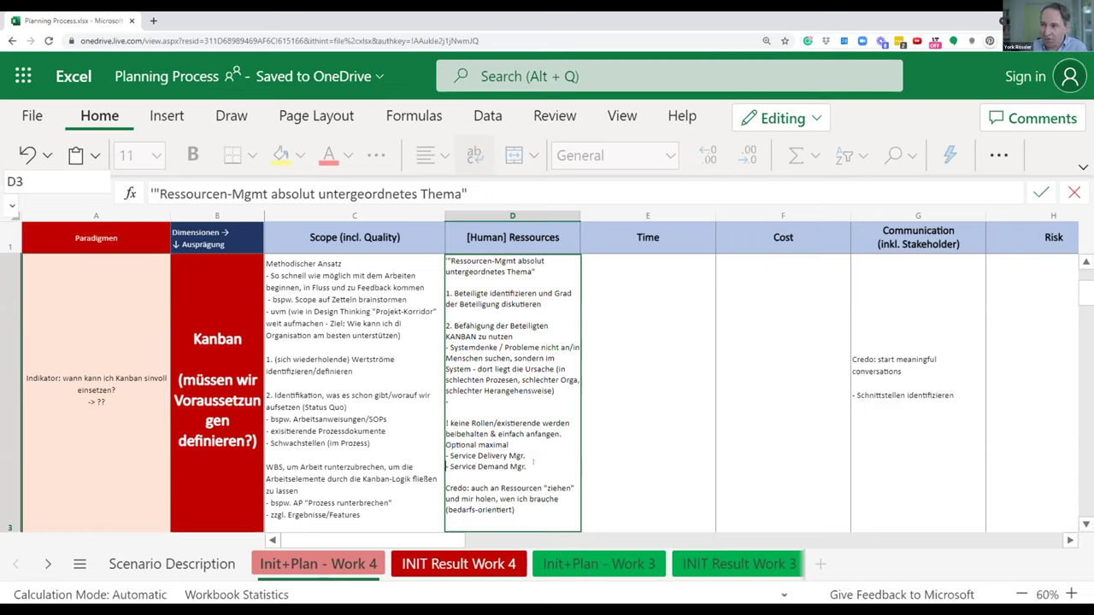
type("(")
key("ctrl+v")
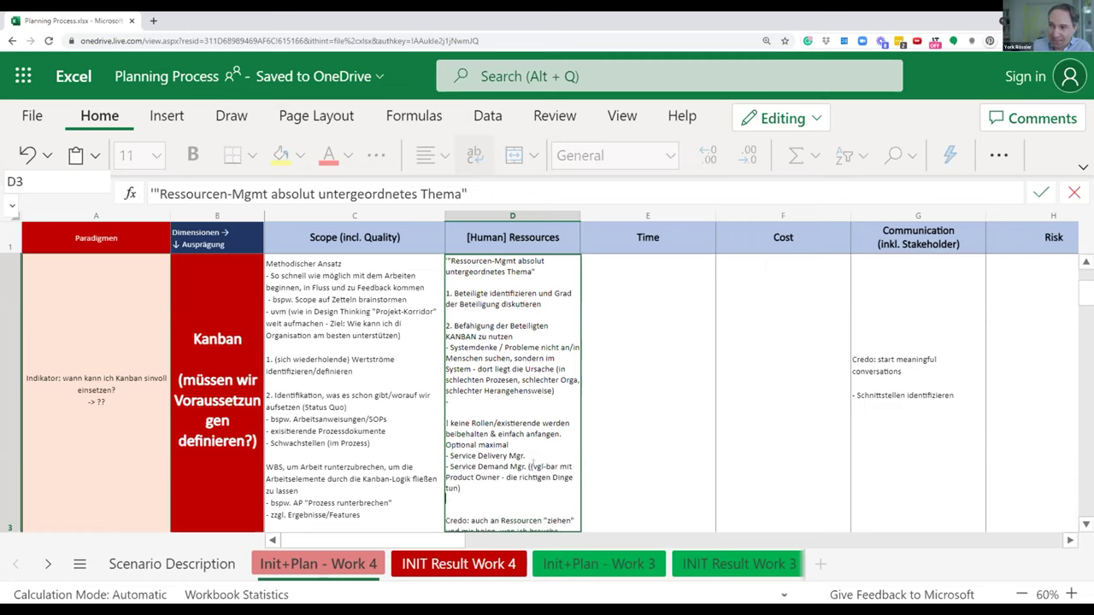
key("BackSpace")
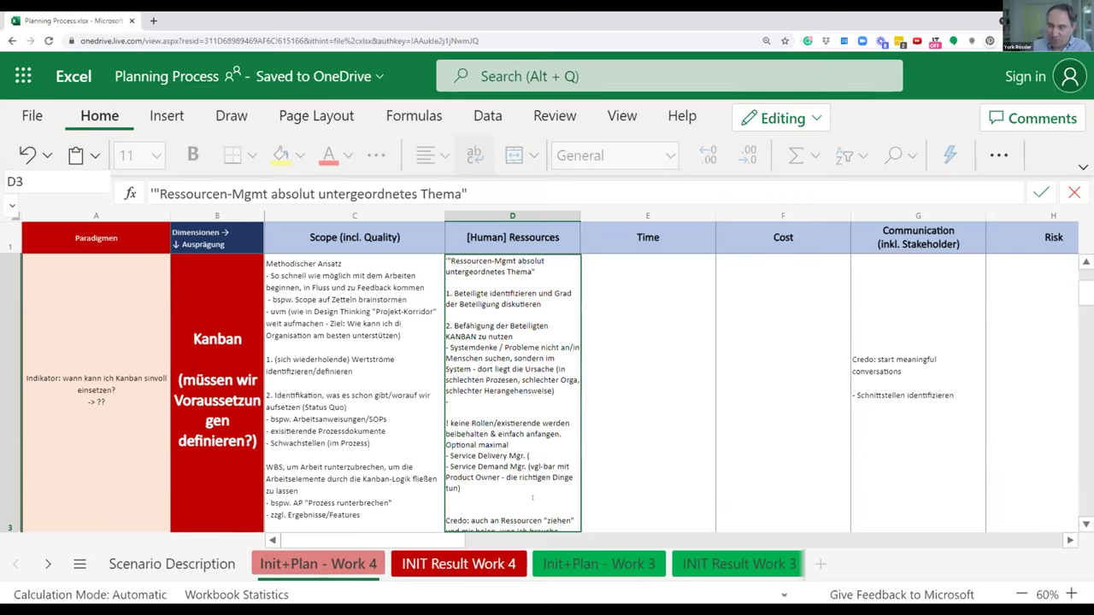
Step: Complete the Service Delivery Mgr. line in D3 with "(Flow Master - die Dinge richtig tun - KANBAN als Methode betreiben)"
type("F")
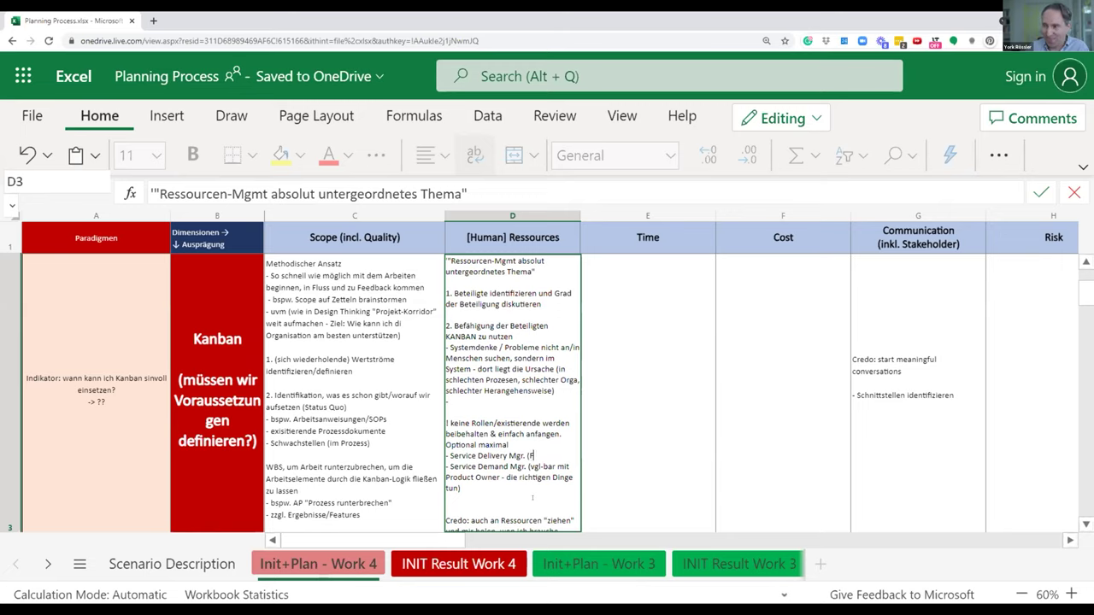
type("Low Master -")
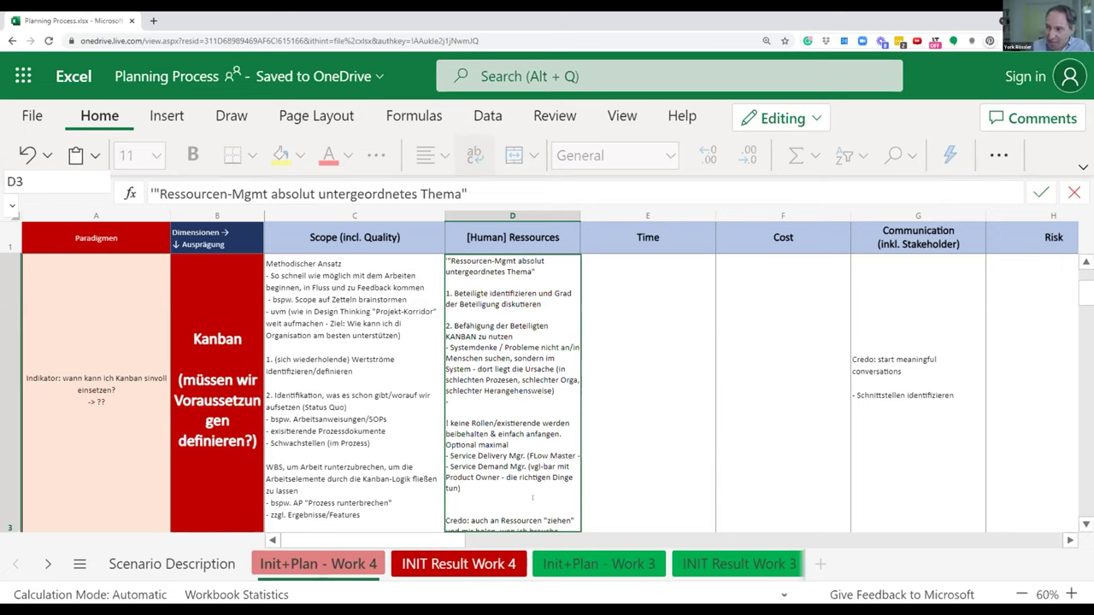
type(" die D")
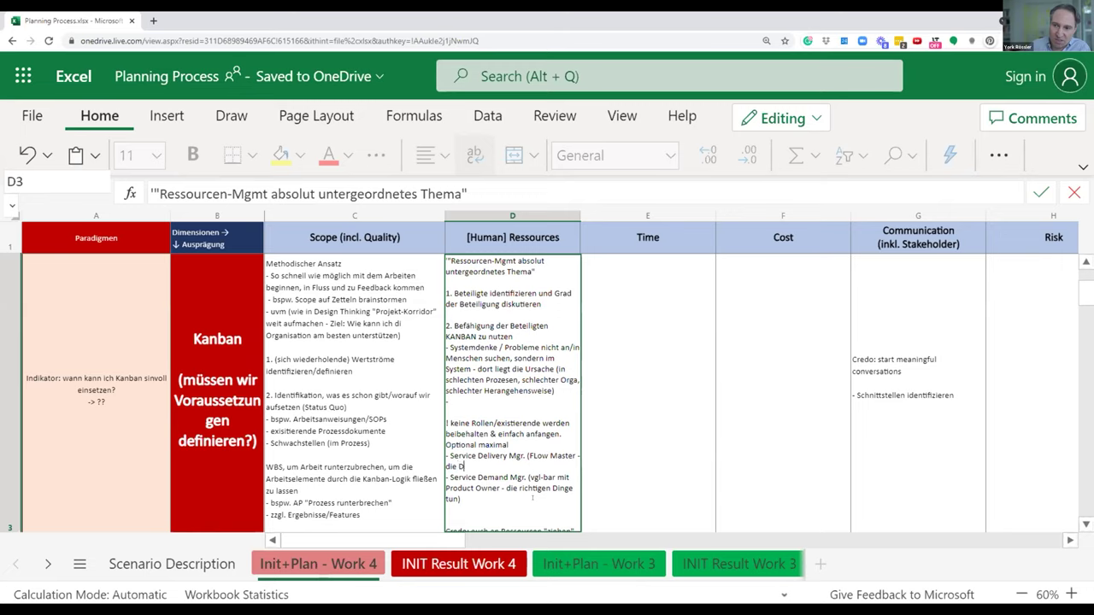
type("inge richtig tun - K")
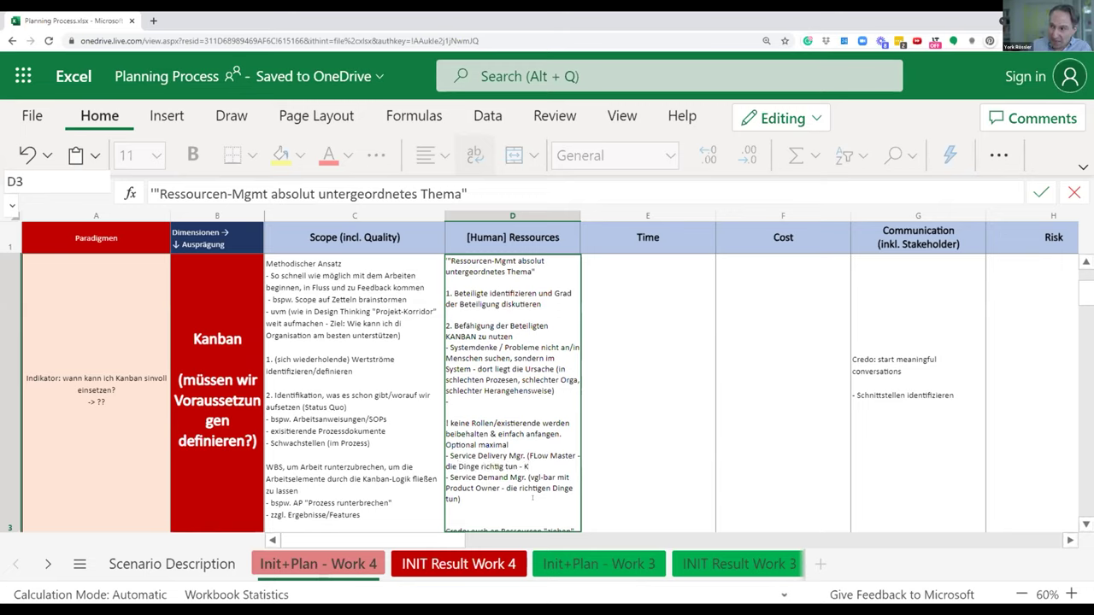
type("ANBAN")
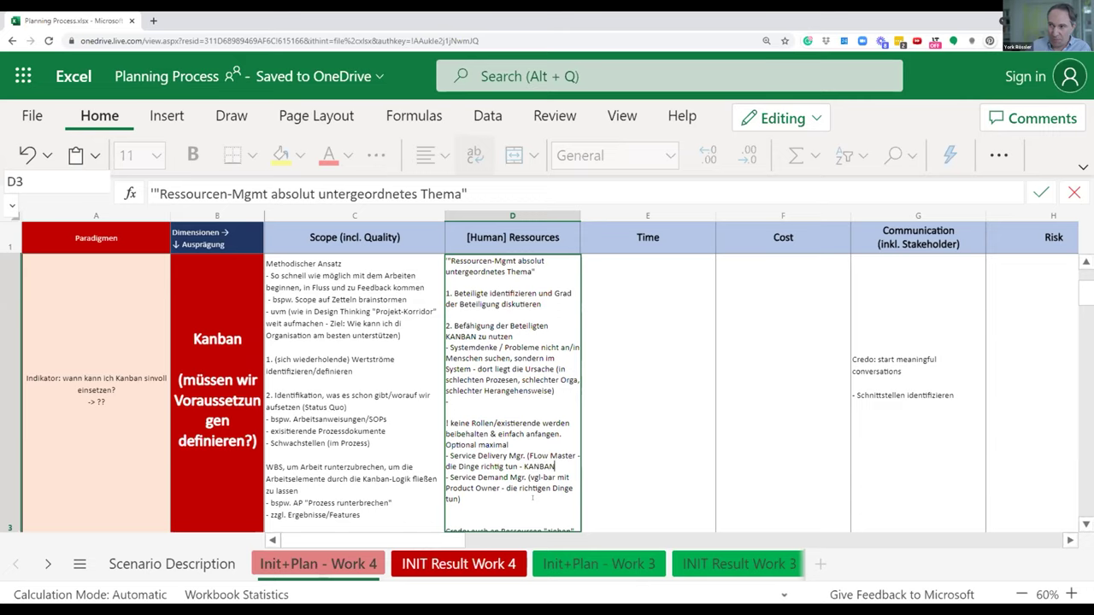
type(" als")
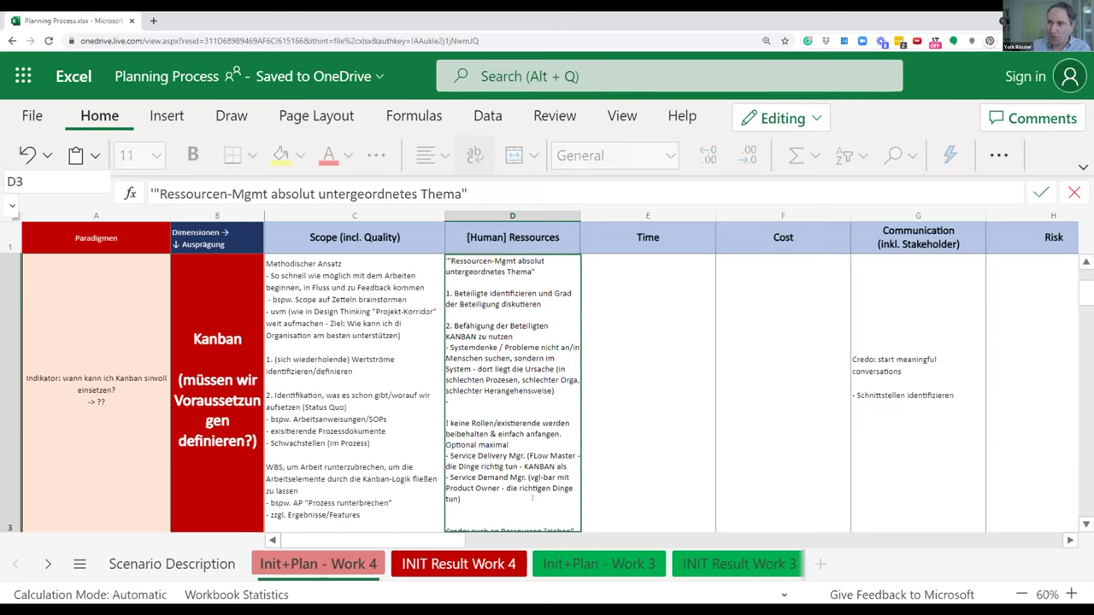
type("ode betreiben")
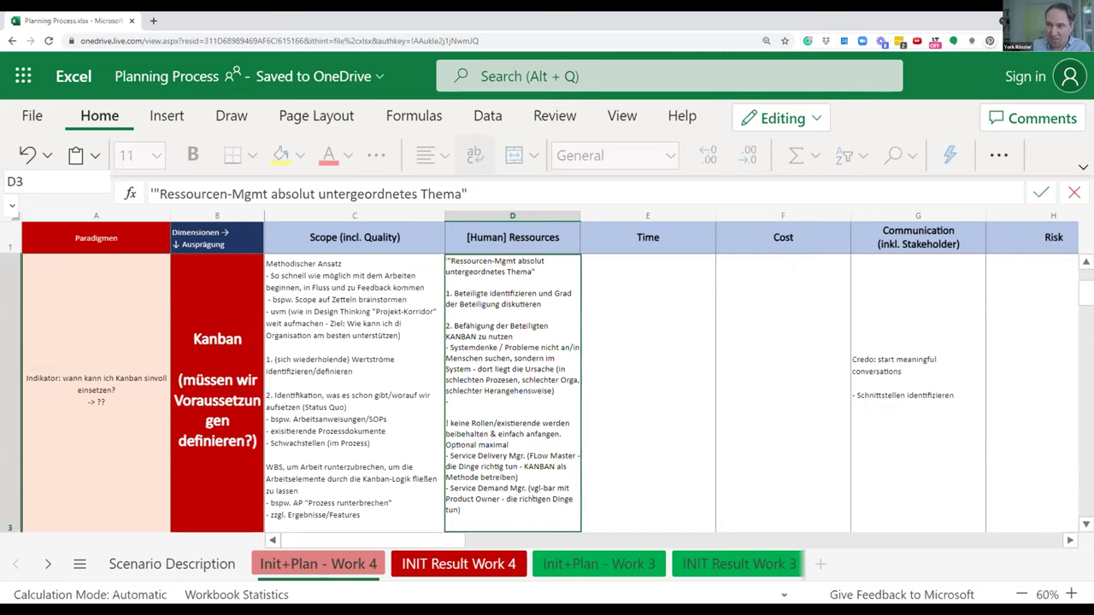
left_click(533, 456)
key("BackSpace")
type("l")
left_click(629, 450)
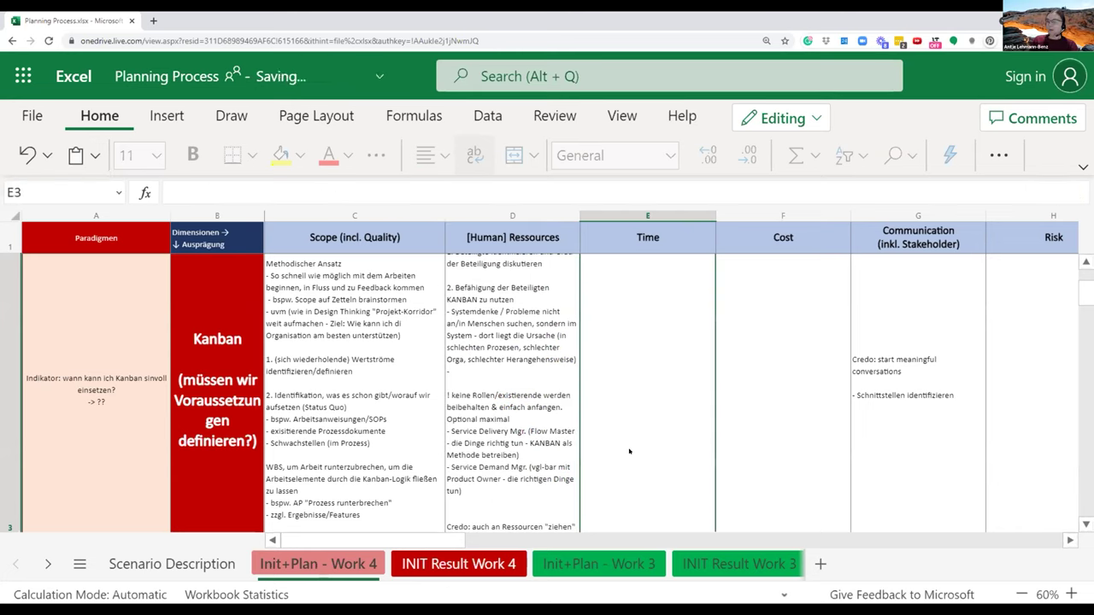
Step: Widen the [Human] Ressources column until the full text of cell D3 fits in the row
key("Left")
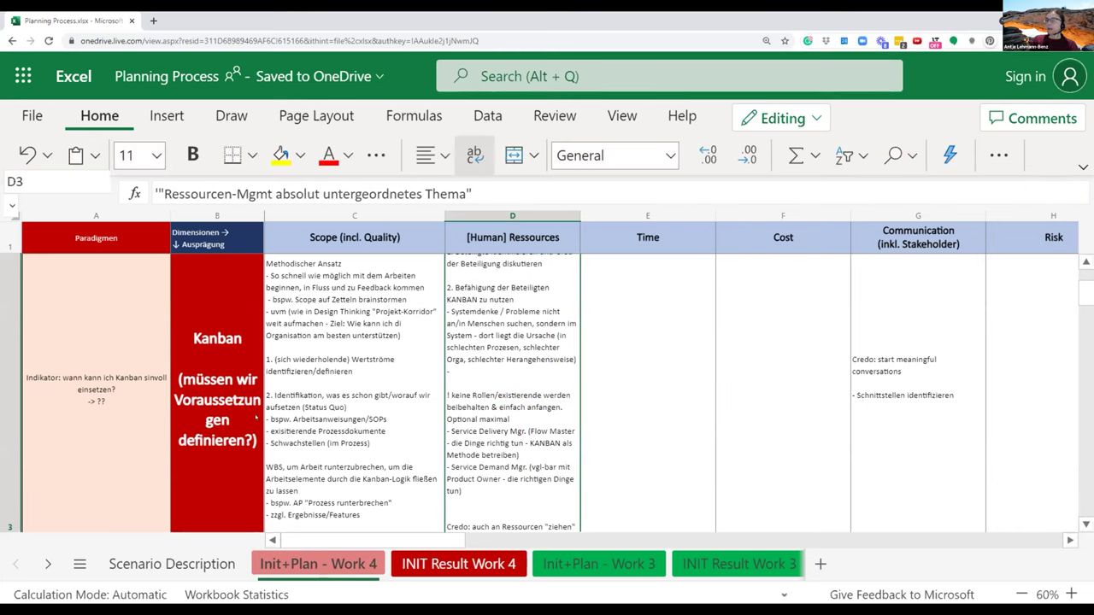
left_click_drag(581, 215, 612, 216)
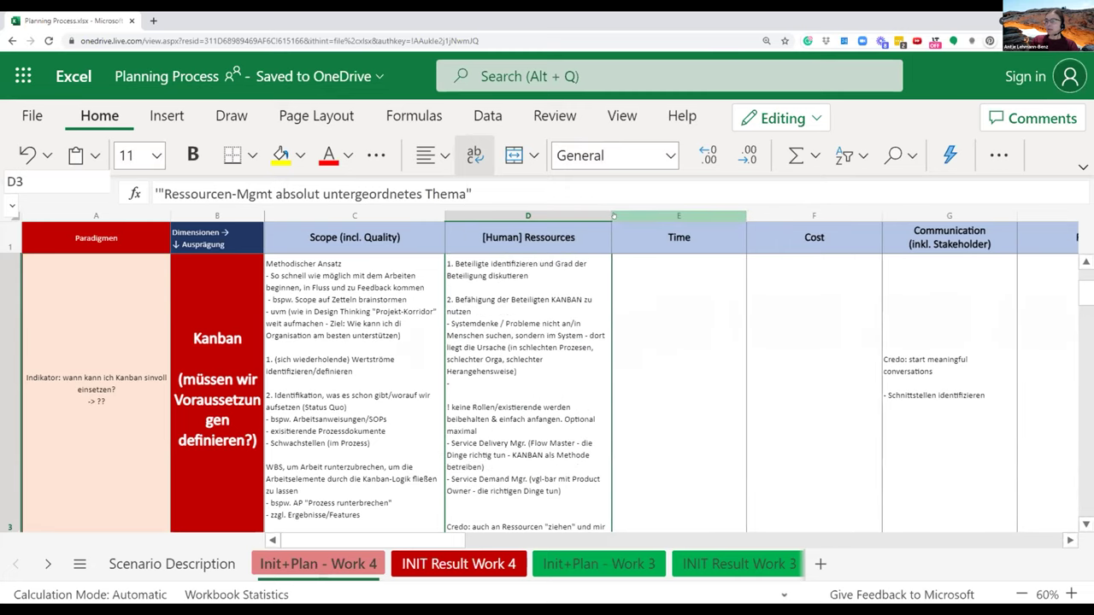
double_click(459, 517)
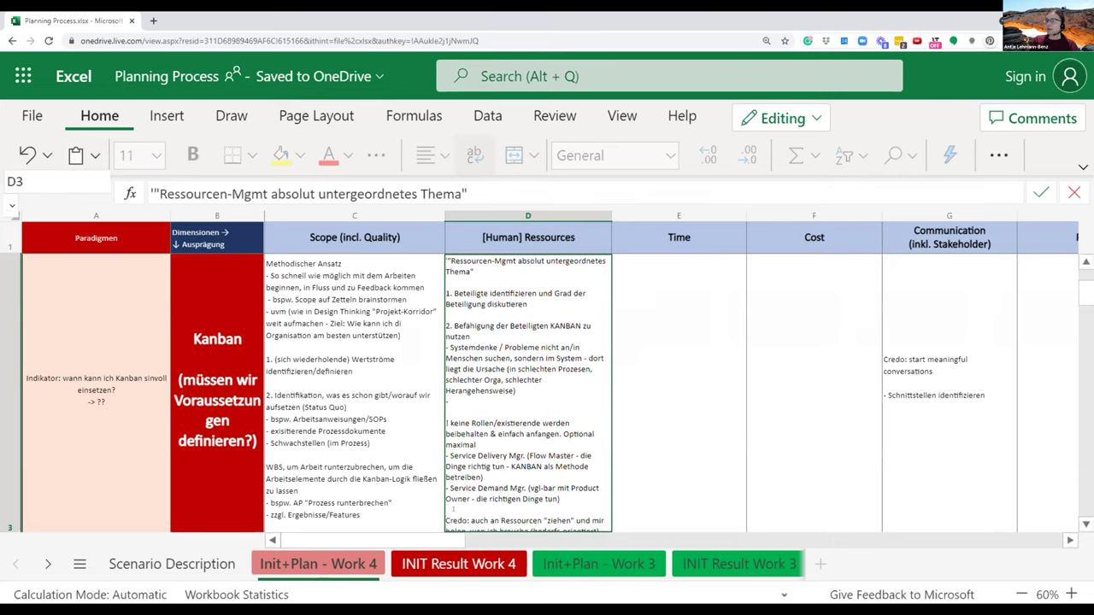
key("Tab")
left_click_drag(606, 209, 642, 209)
key("Left")
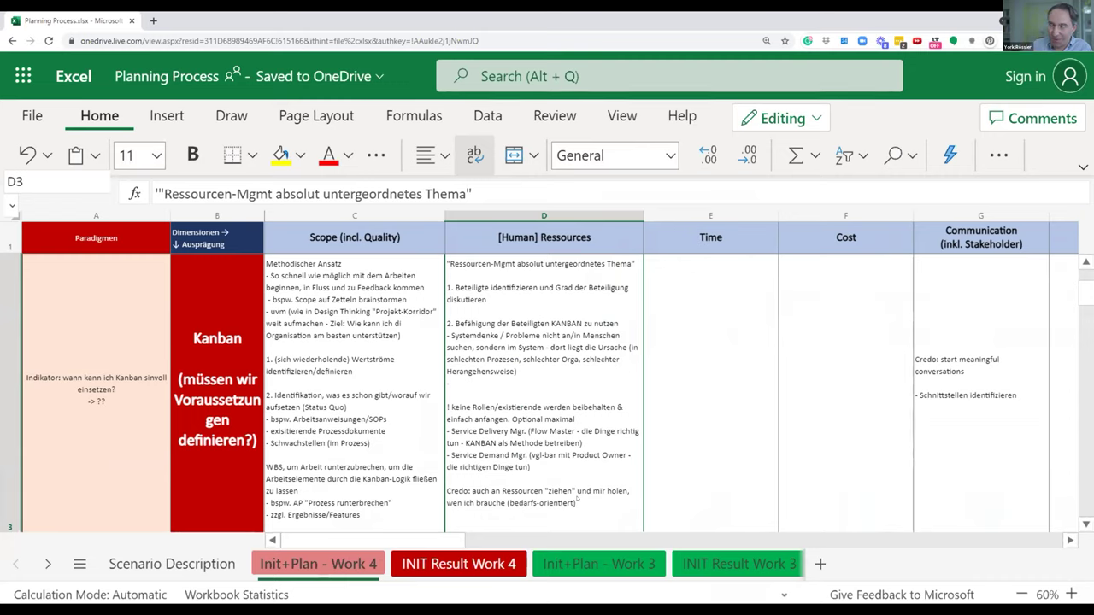
Step: Fill the empty bullet under "2. Befähigung der Beteiligten" in D3 with "Optionale Rollen verstehen (siehe unten)"
double_click(487, 388)
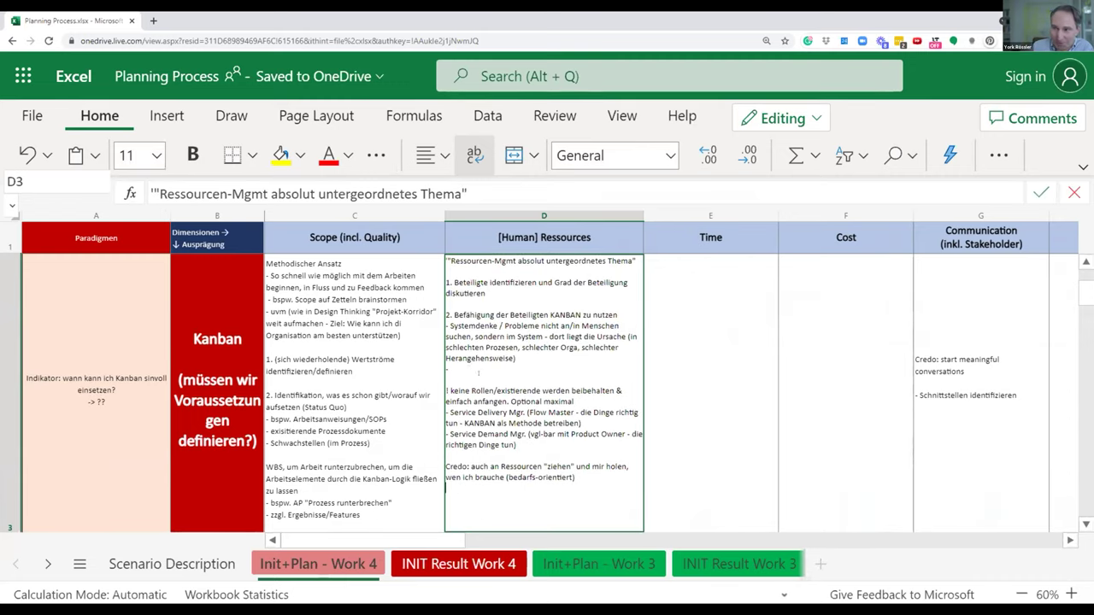
type("Optio")
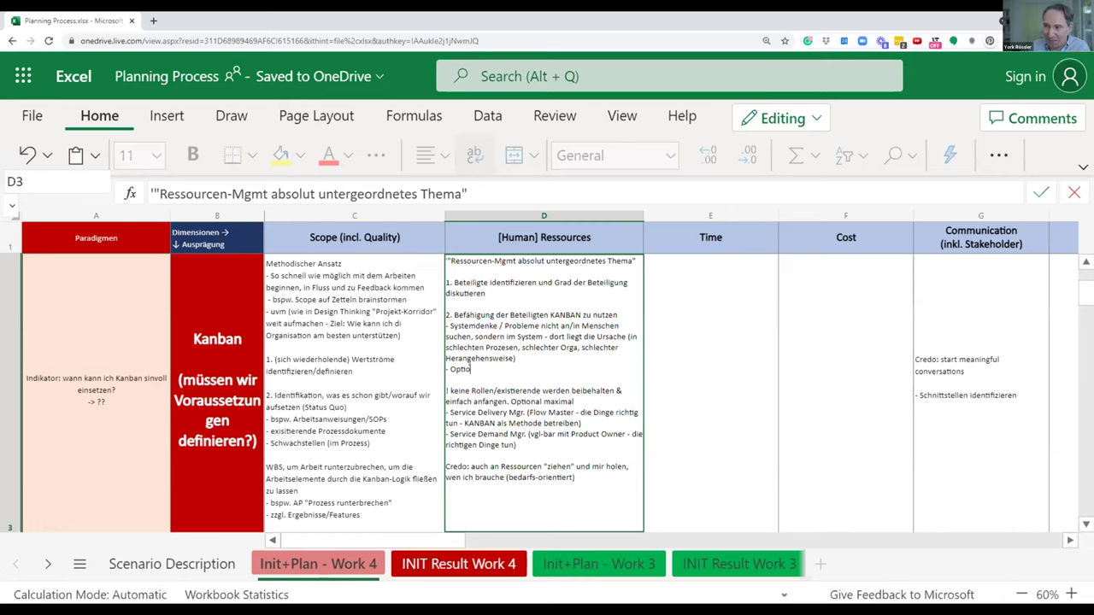
type("nale Rollen verst")
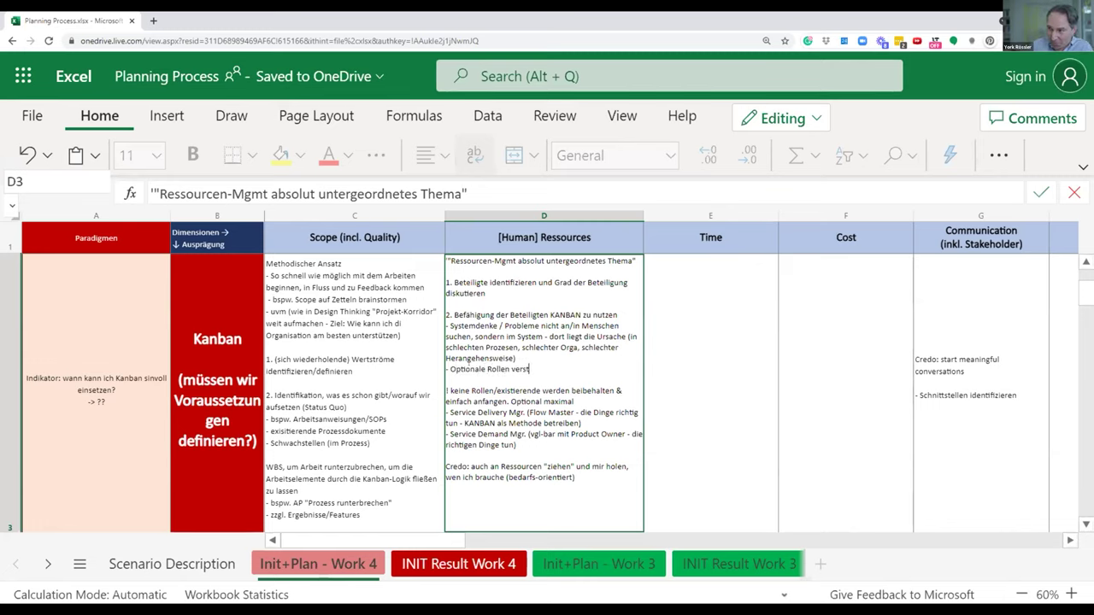
type("ehen s")
type("siehe unten)")
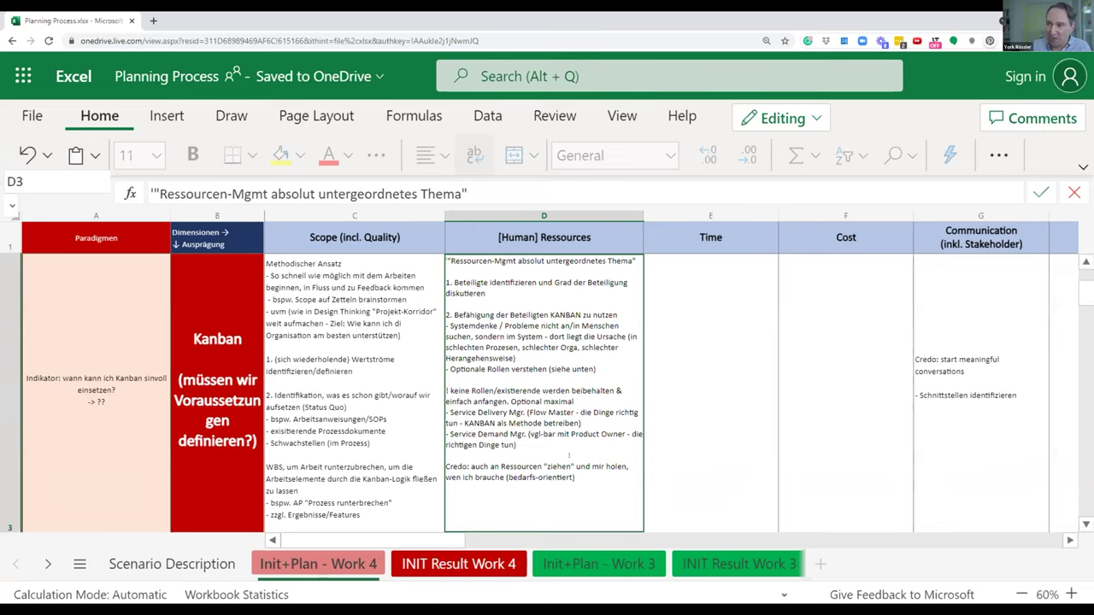
left_click(669, 406)
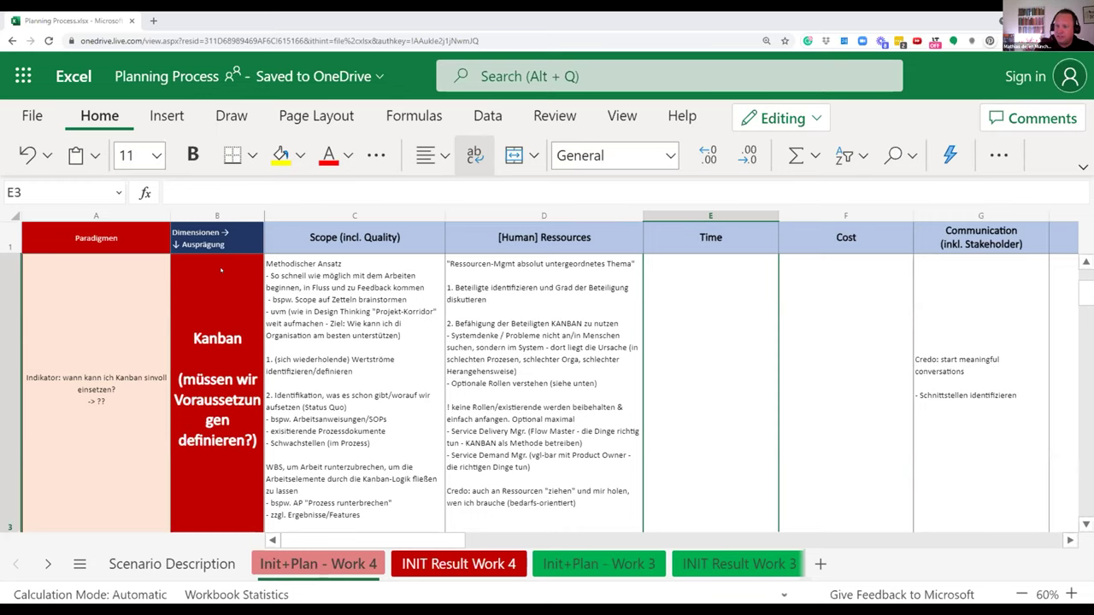
Step: Add the bullet "- Pull-System verstehen & explizit machen" below the Optionale Rollen bullet in D3
double_click(577, 379)
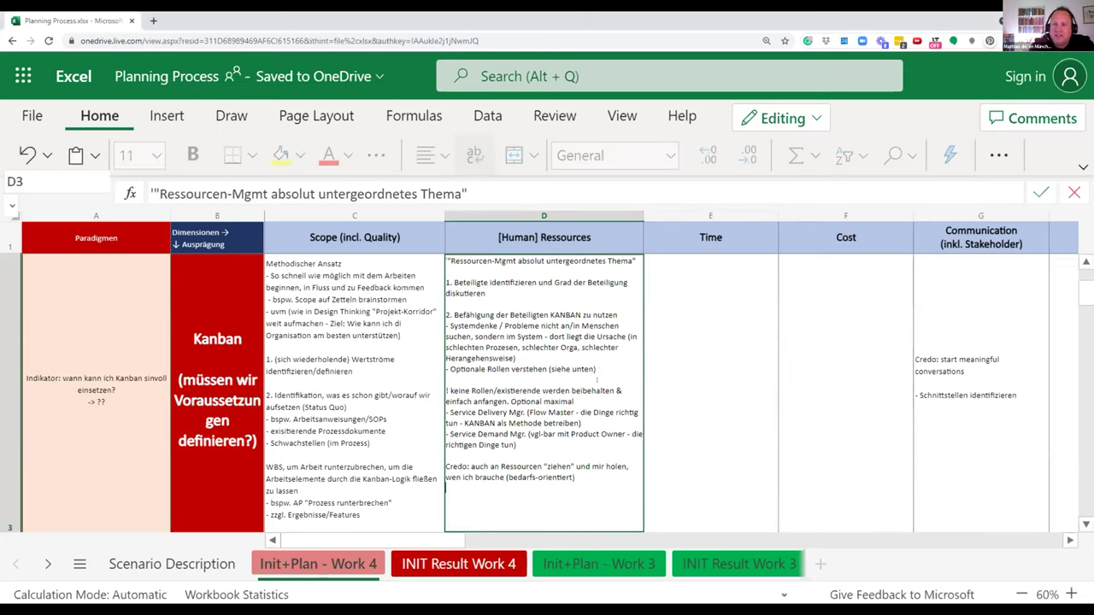
key("alt+Return")
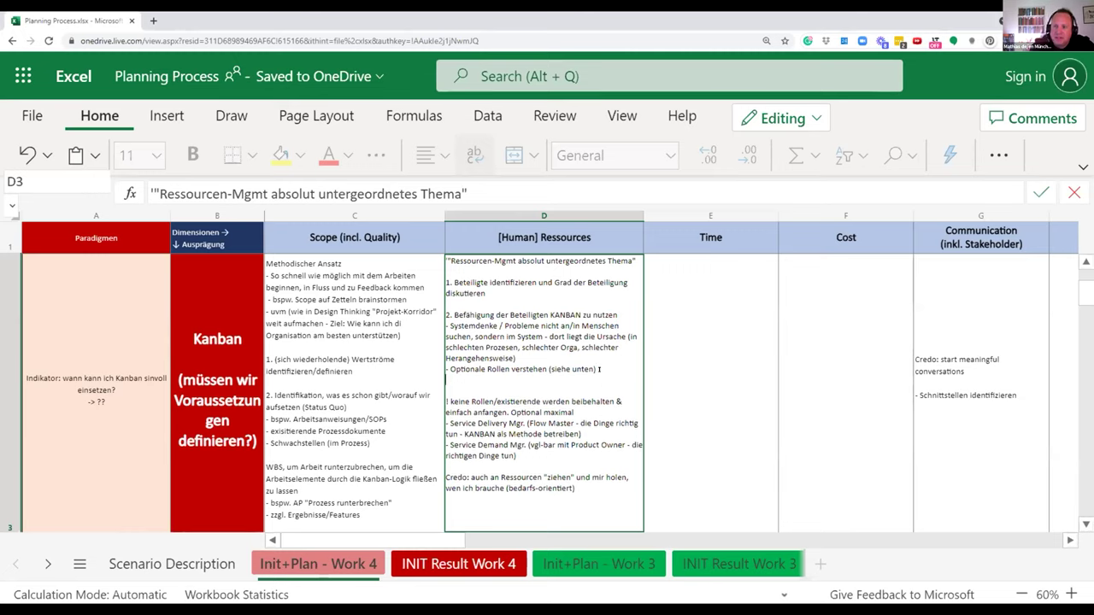
type("- Pull")
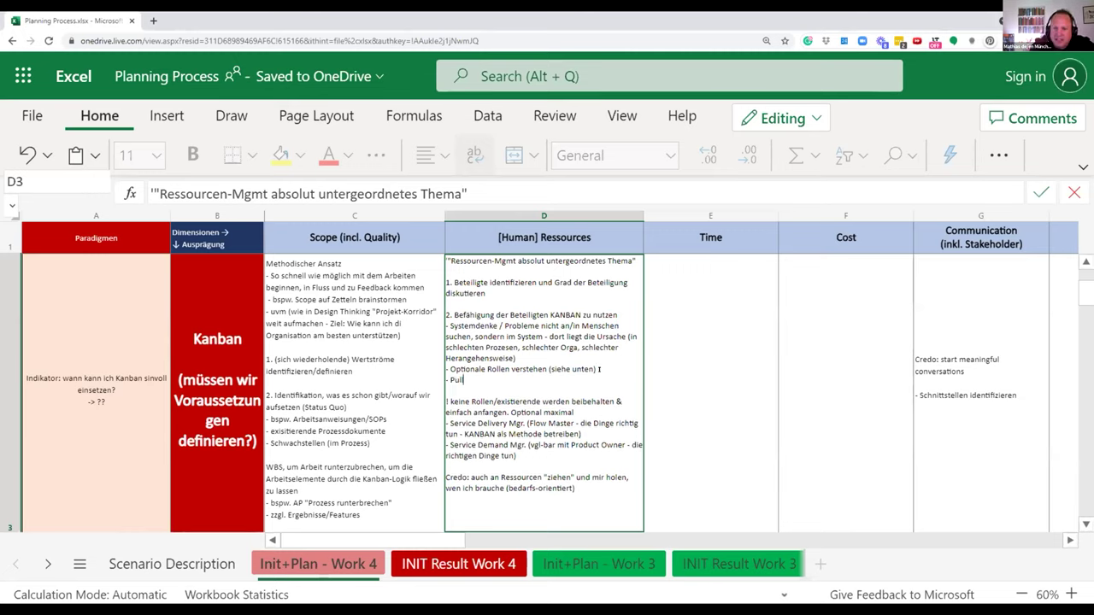
type("-System ")
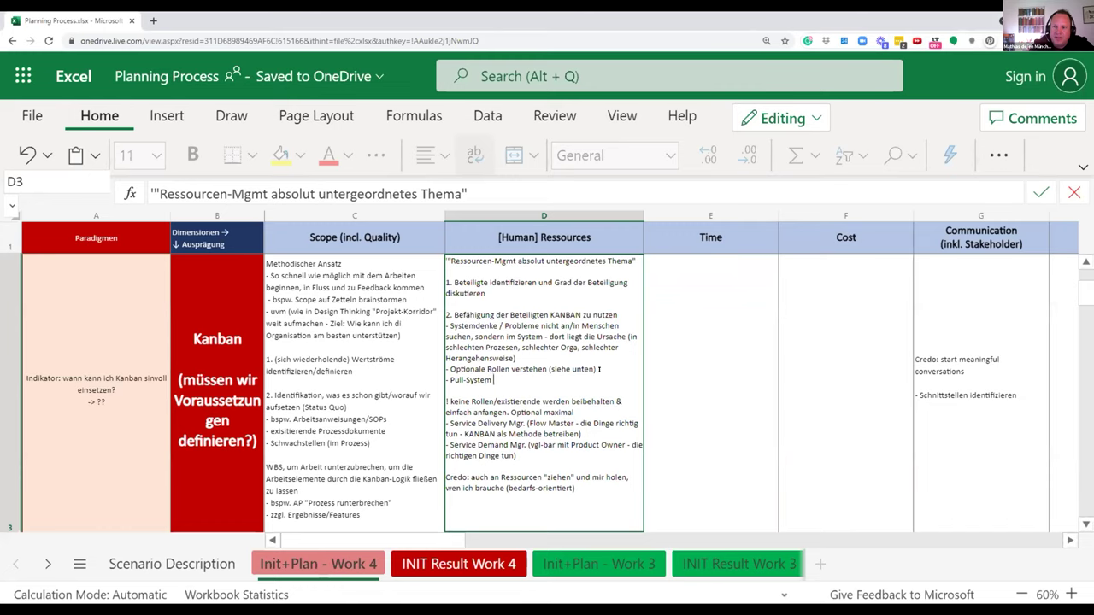
type("verstehen")
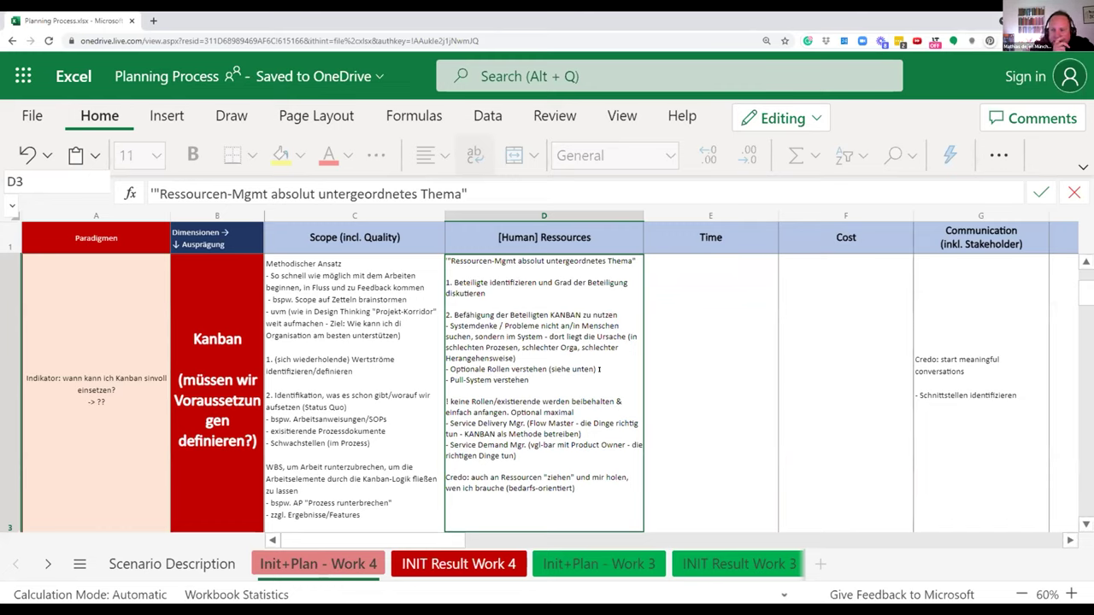
type(" & explizit machen")
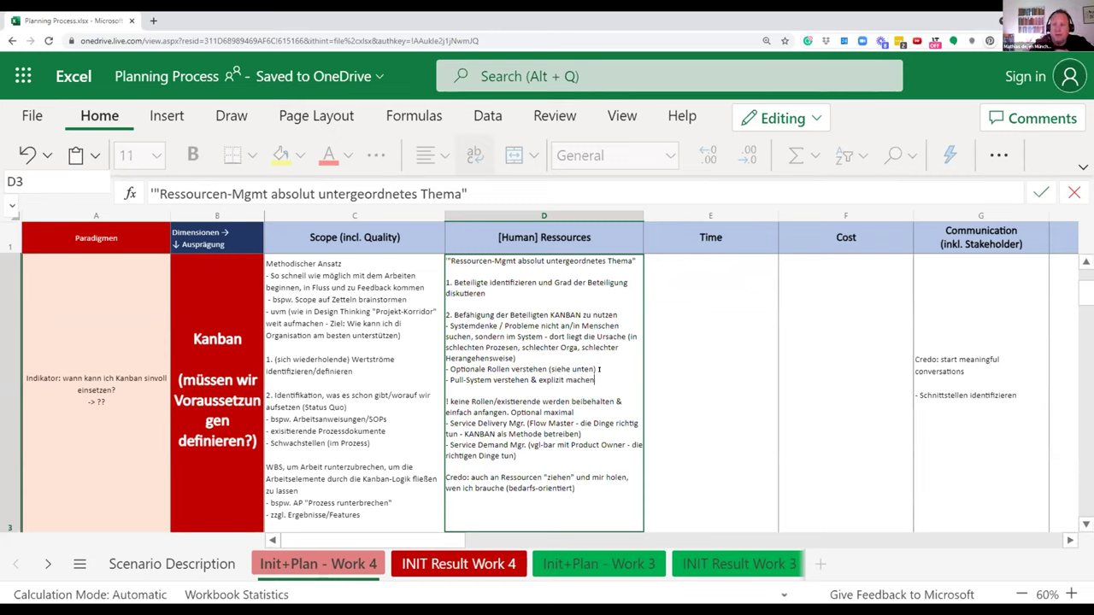
left_click(702, 344)
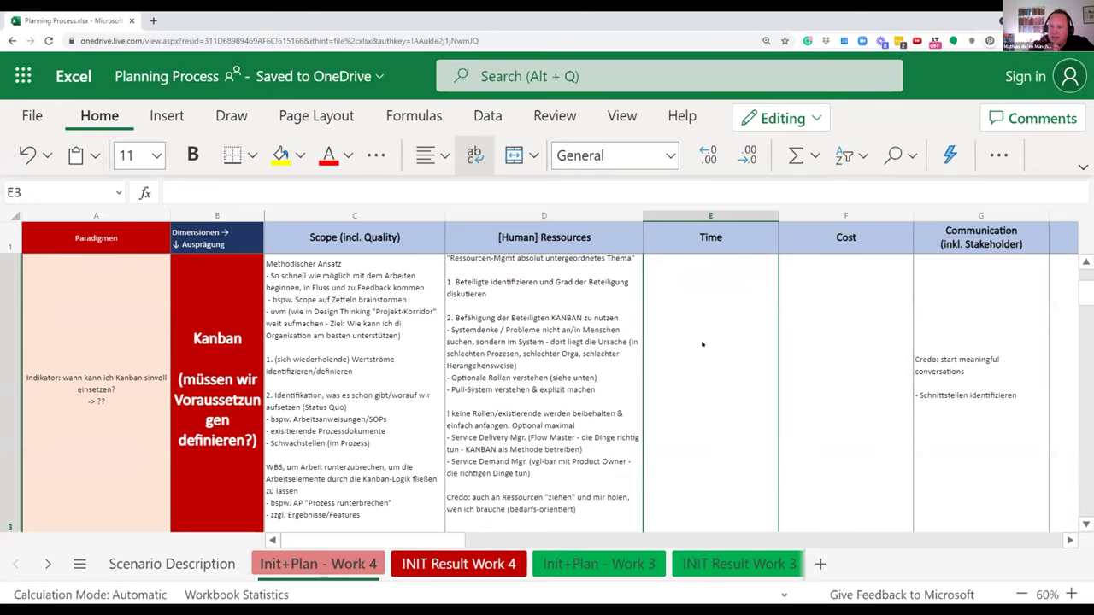
Step: Look through the remaining Kanban row cells from Time to Integration to review which dimensions have content
key("Right")
key("Right")
key("Right")
key("Right")
key("Right")
key("Right")
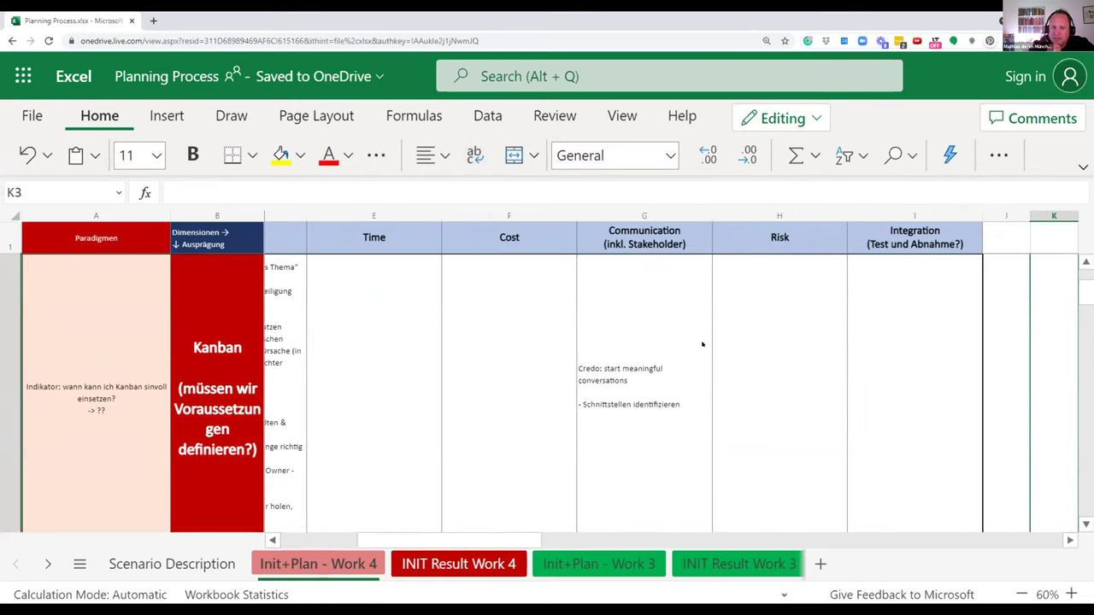
key("Right")
key("Right")
key("Right")
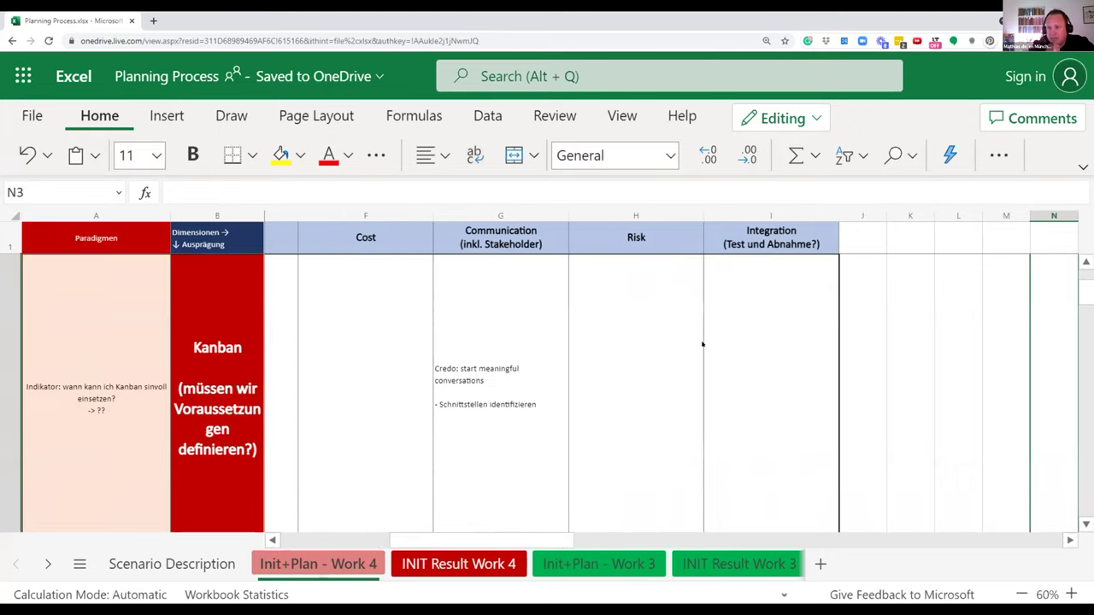
key("Left")
key("Left")
key("Left")
key("Left")
key("Left")
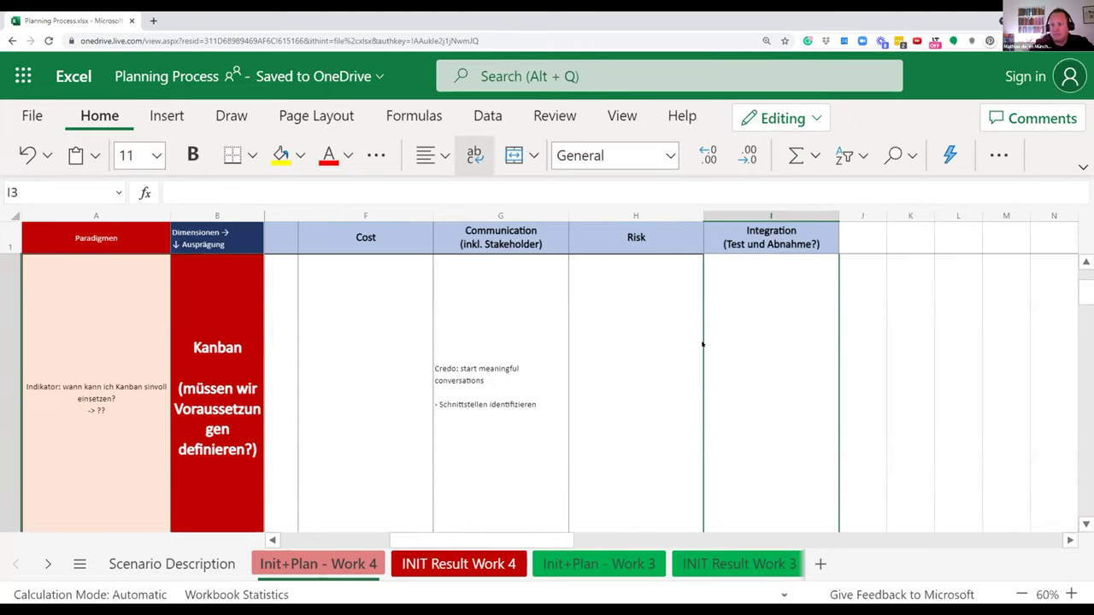
key("Right")
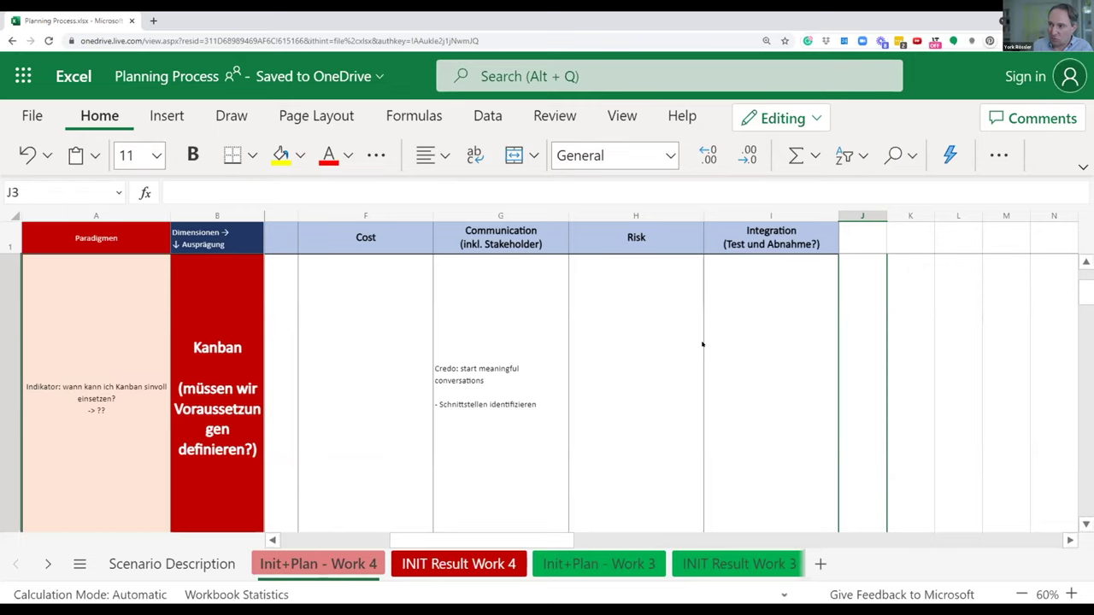
Step: Go back along the Kanban row from Integration to Scope and review the Scope and [Human] Ressources texts
key("Left")
key("Left")
key("Left")
key("Left")
key("Left")
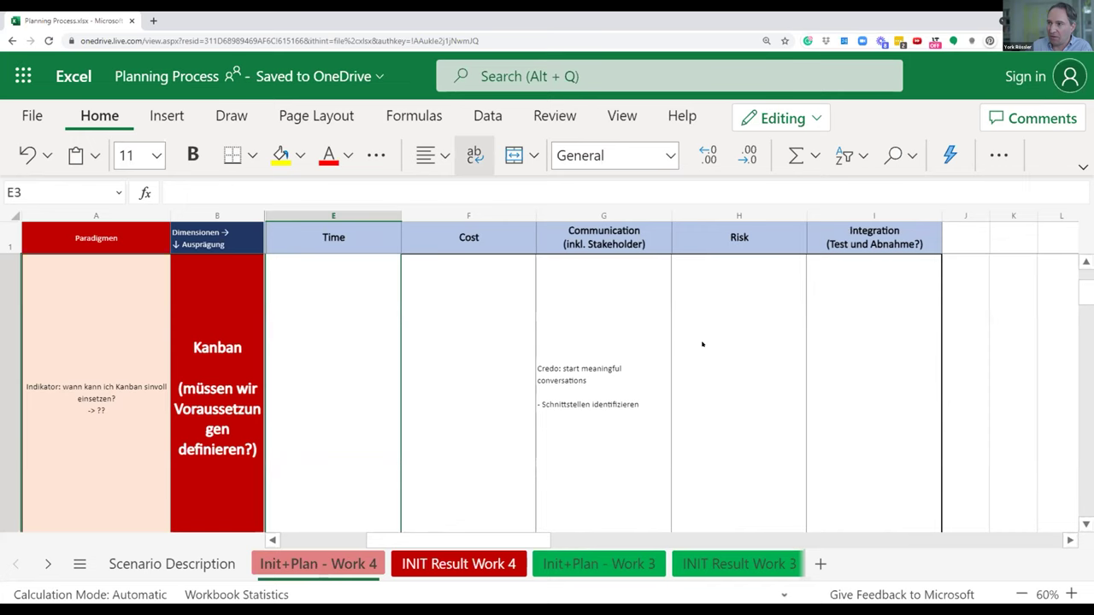
key("Left")
key("Left")
key("Right")
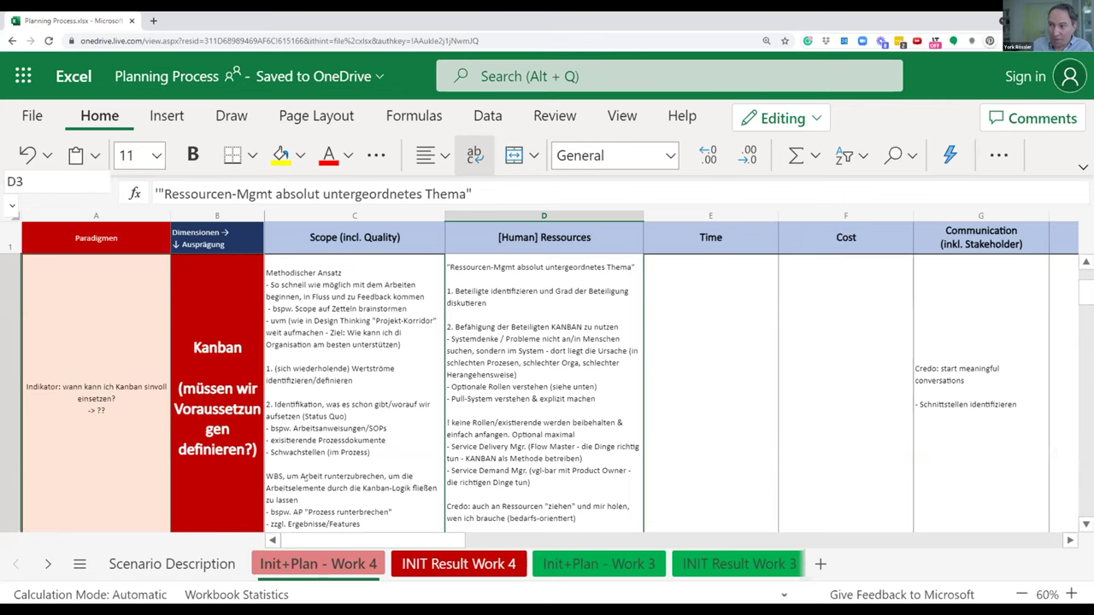
Step: Reword the WBS paragraph in C3 to begin "Arbeit organisieren (bspw. via WBS" and close the parenthesis after "fließen zu lassen"
left_click(313, 464)
double_click(313, 464)
key("Home")
type("Arbeit organisieren")
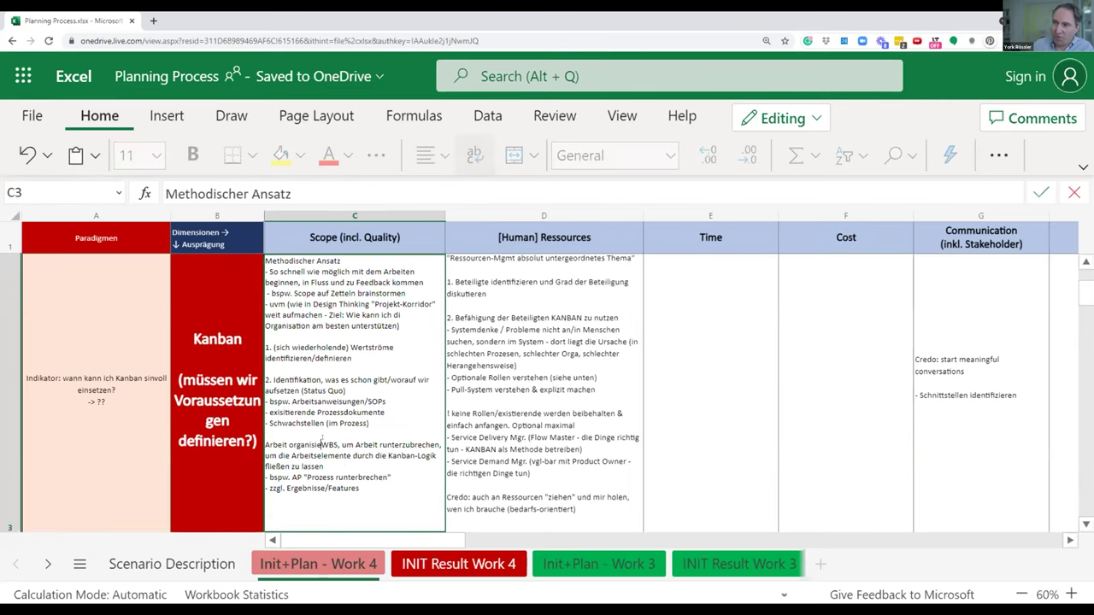
type(" (sbsw")
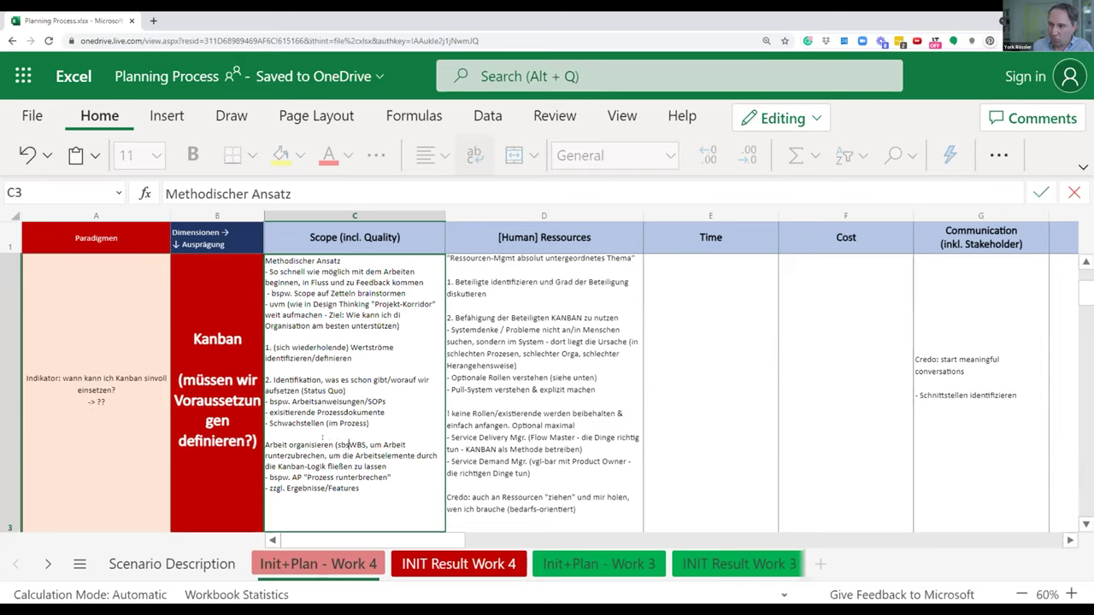
key("BackSpace")
key("BackSpace")
key("BackSpace")
key("BackSpace")
type("bspw.")
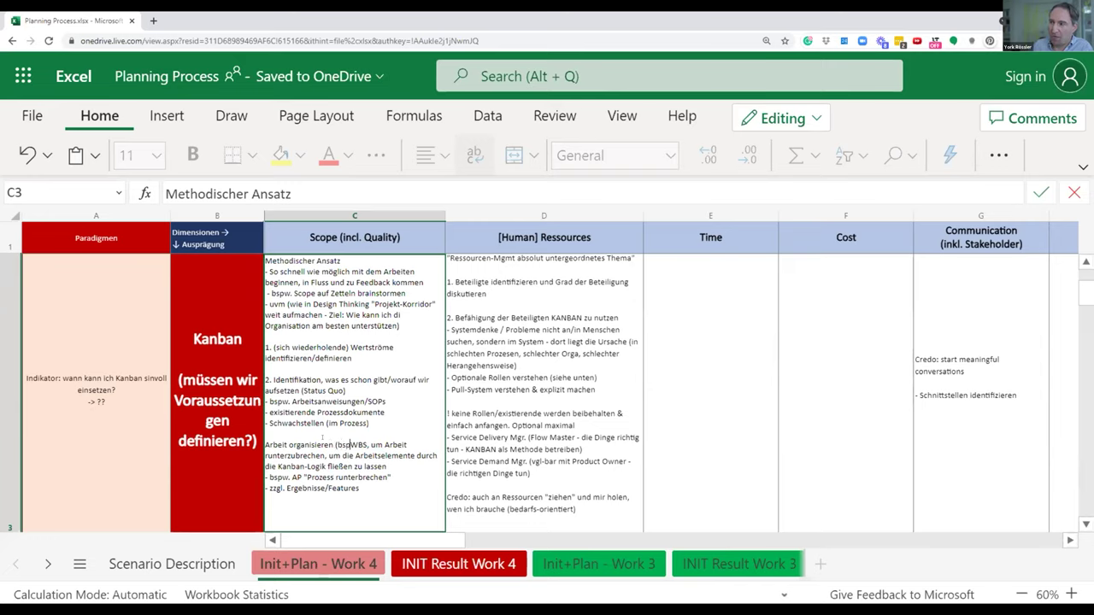
type(" via")
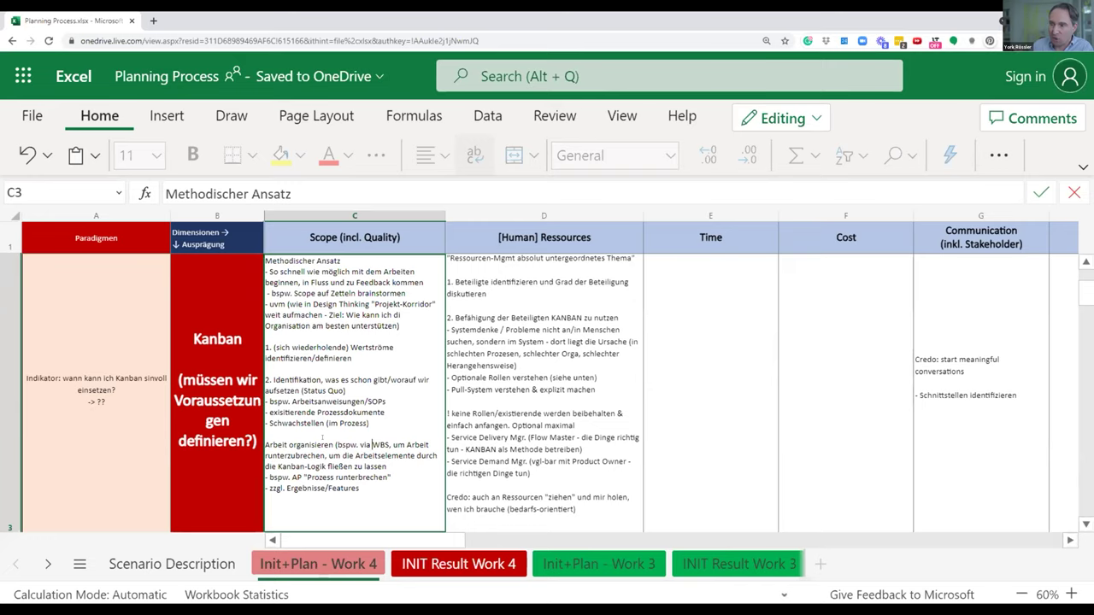
key("Down")
key("Down")
type(")")
Step: Replace "bspw." with "insbesondere" in the bullet AP "Prozess runterbrechen" in C3
key("Right")
key("shift+Right")
key("shift+Right")
key("shift+Right")
key("shift+Right")
key("shift+Right")
type("insbes")
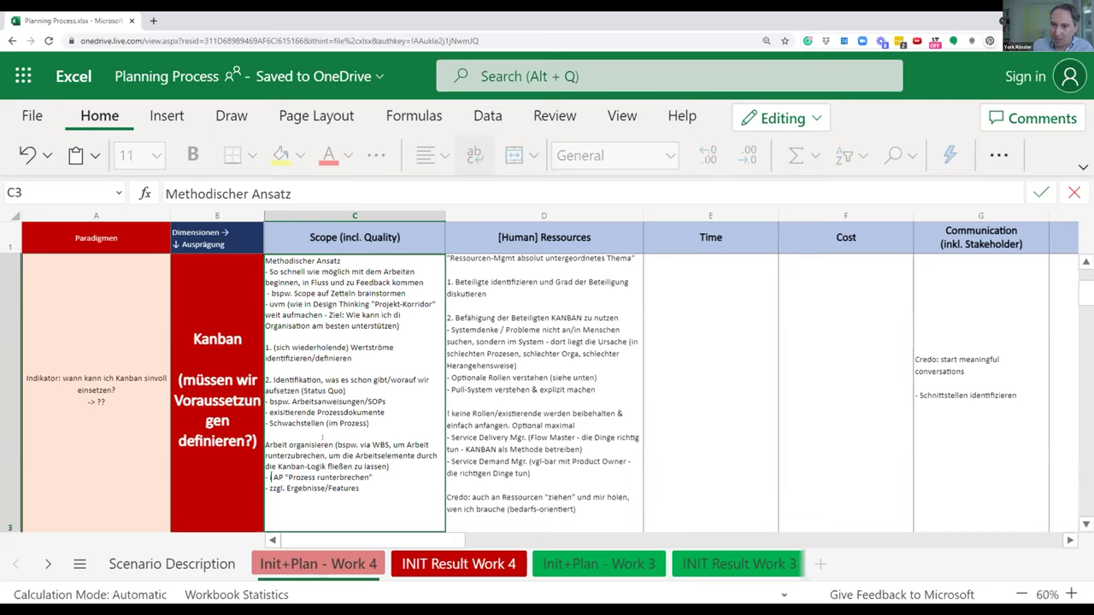
type("ondere")
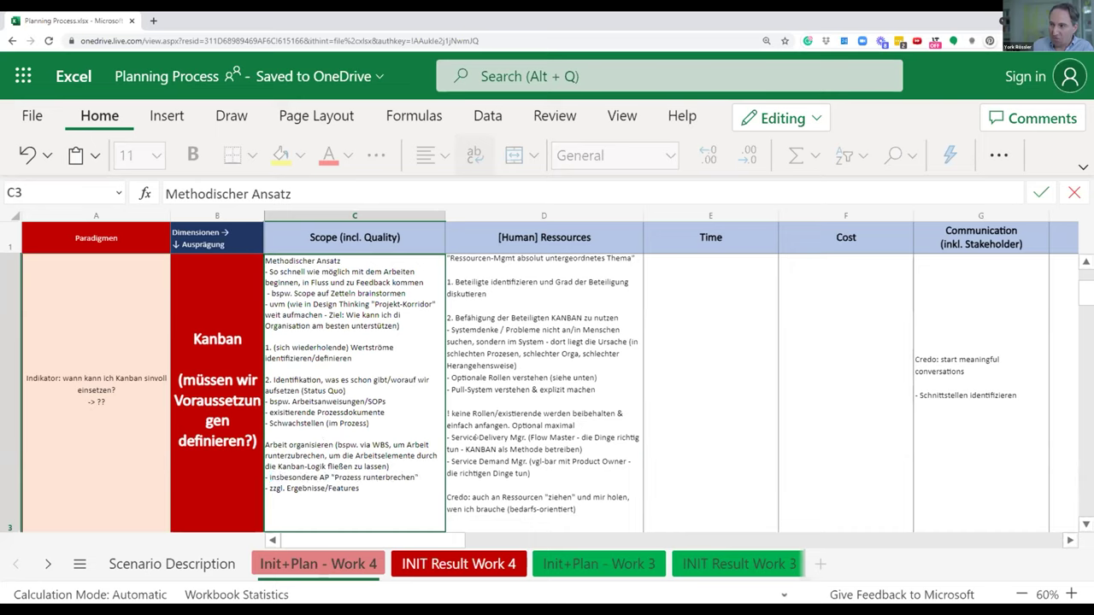
key("Tab")
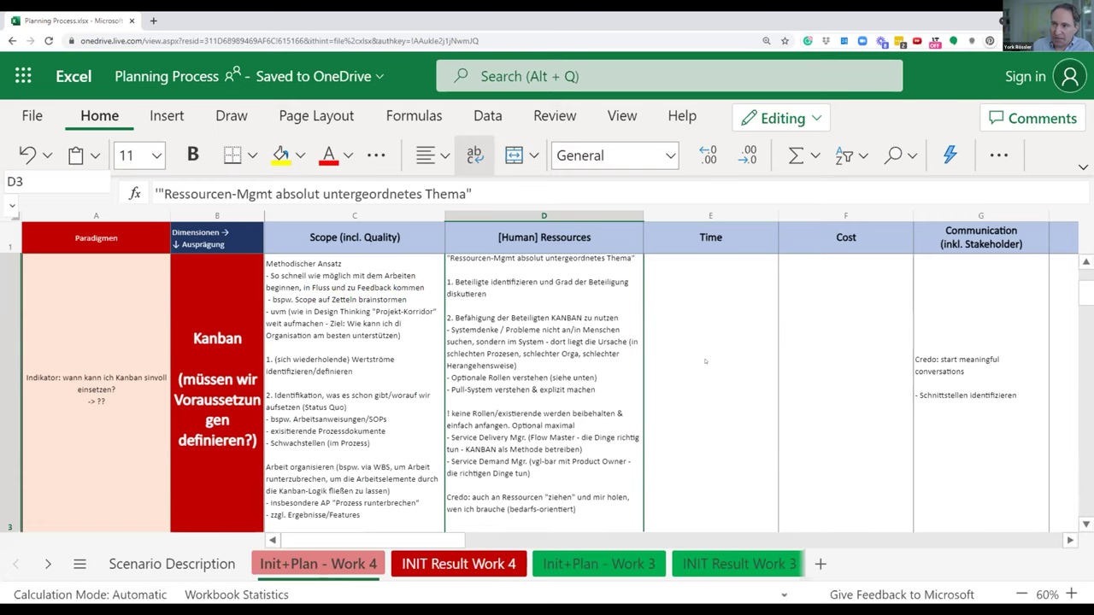
Step: Number the "Arbeit organisieren" paragraph in C3 as "3."
left_click(295, 463)
double_click(293, 461)
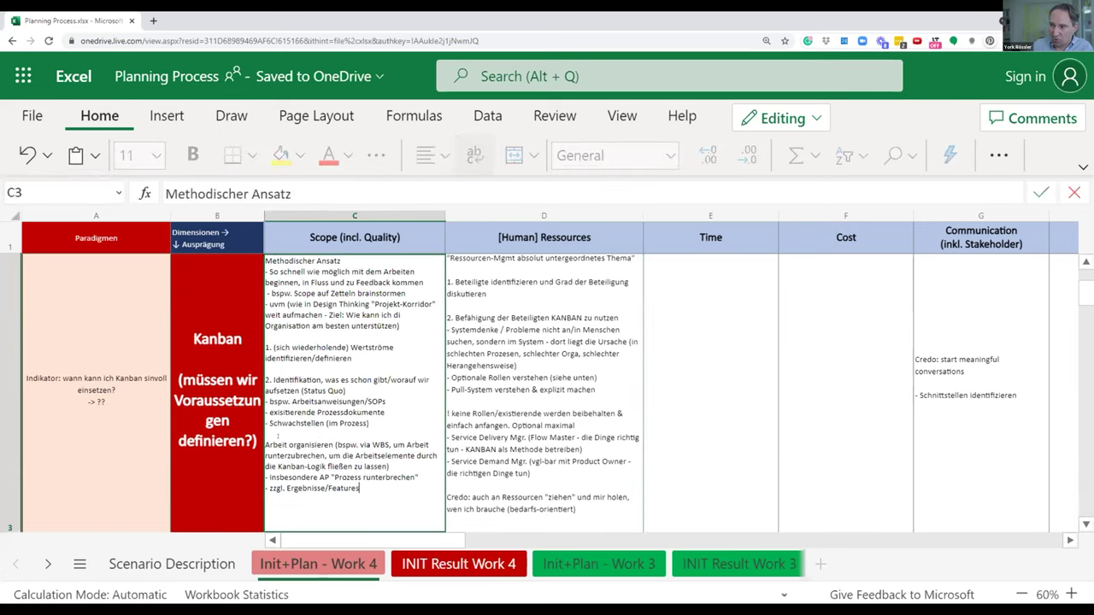
type("3.")
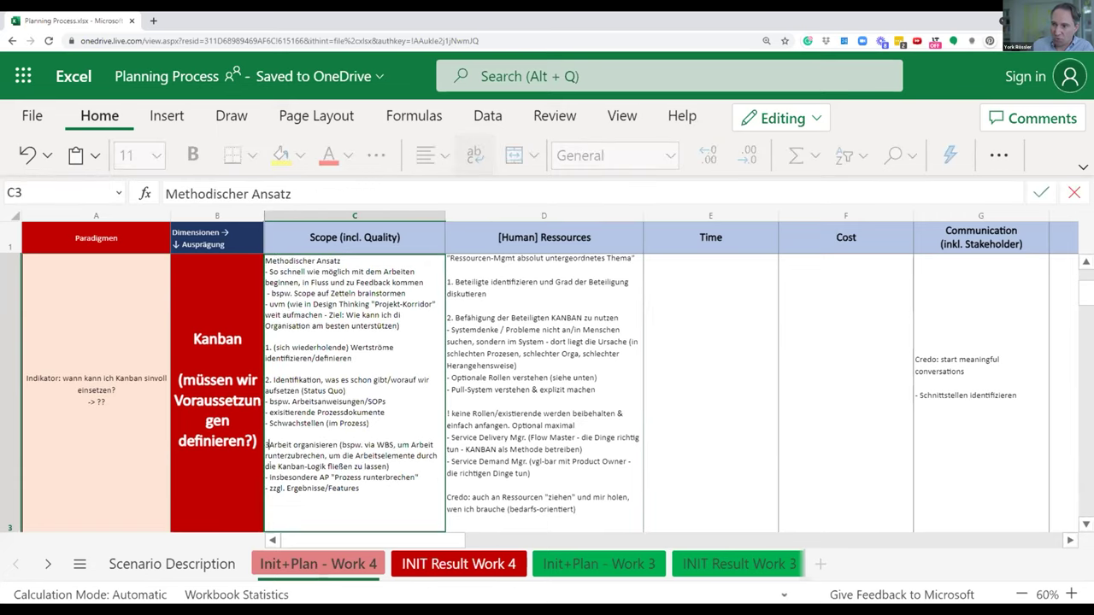
key("Home")
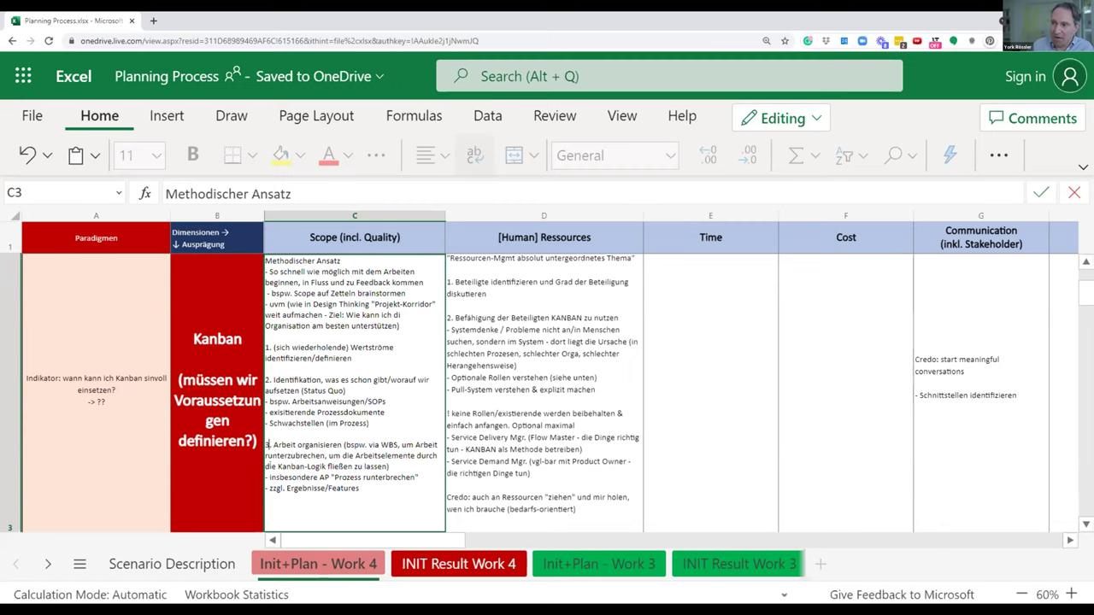
key("shift+End")
key("shift+Down")
key("shift+Down")
key("shift+Down")
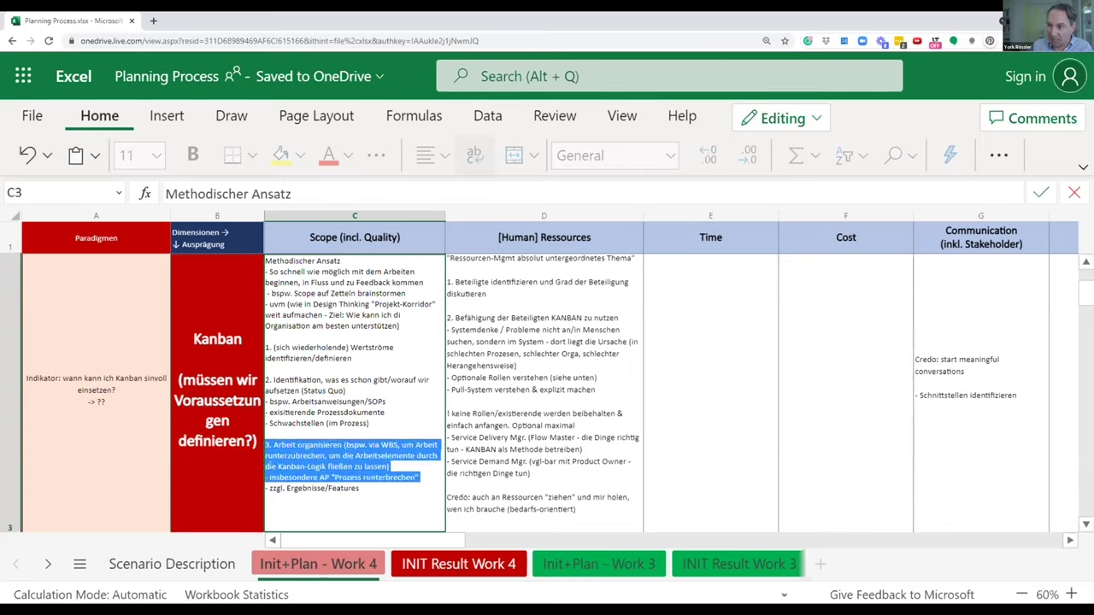
key("Right")
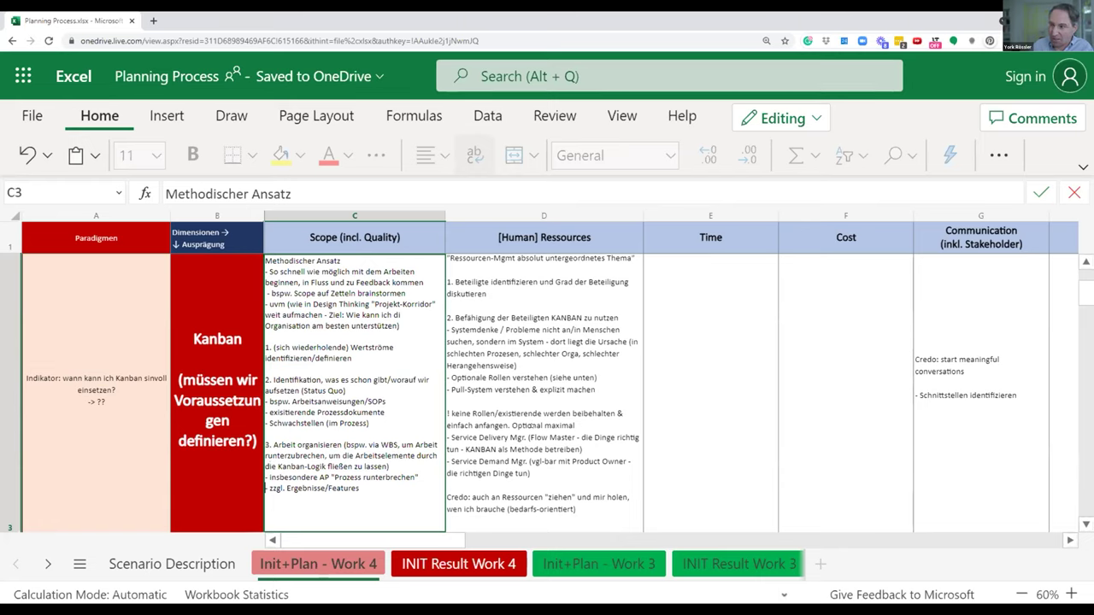
left_click(544, 384)
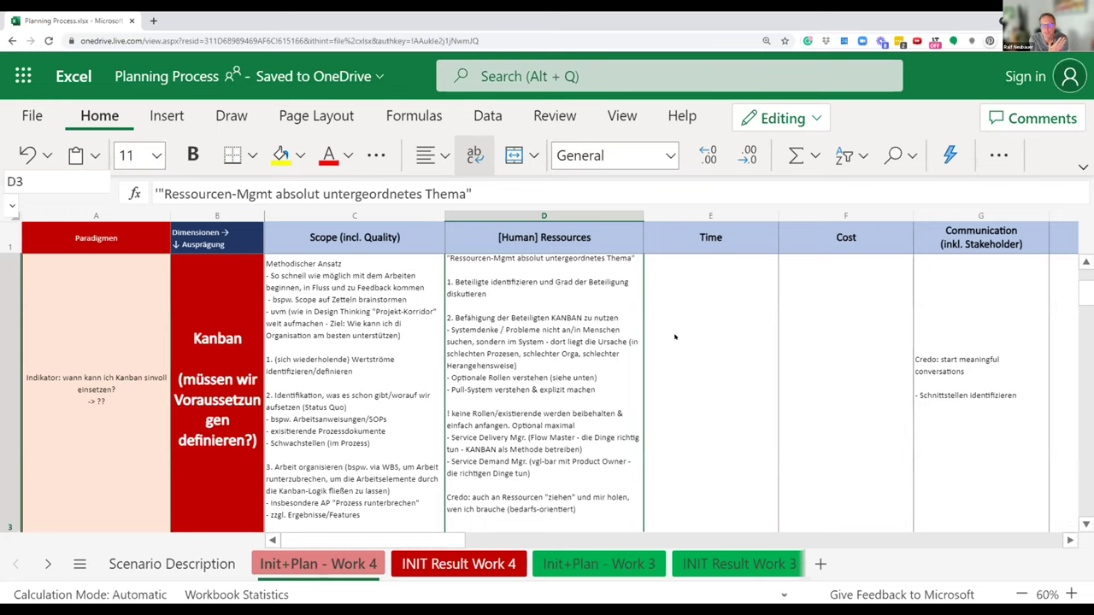
Step: Enter the note "... guter Punkt, lass hier weiter machen!" in the Kanban row's Time cell E3
double_click(717, 306)
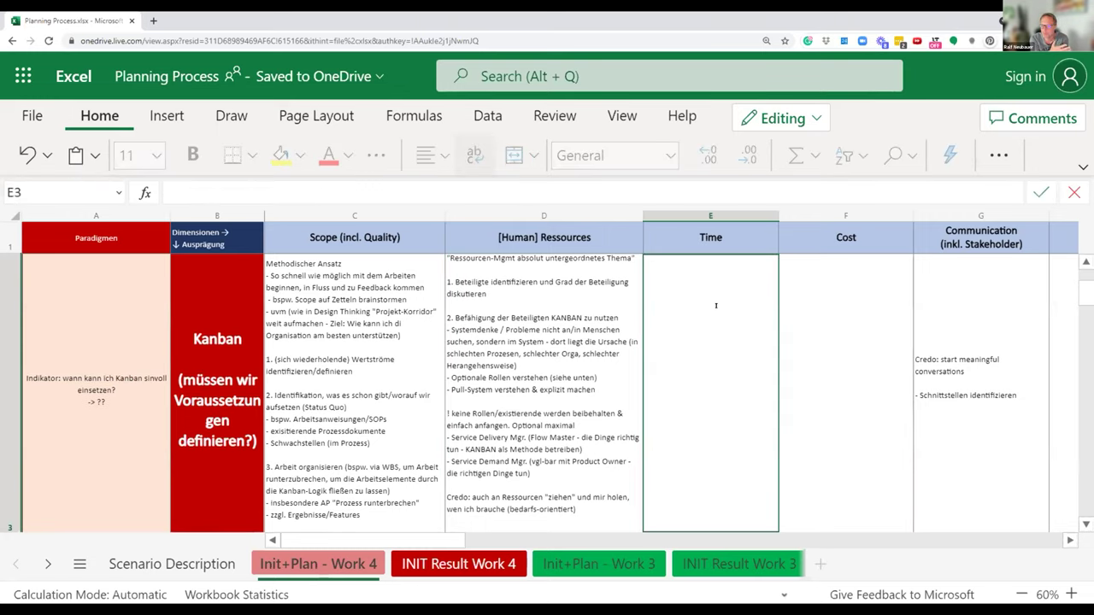
type("... guter Punkt, ")
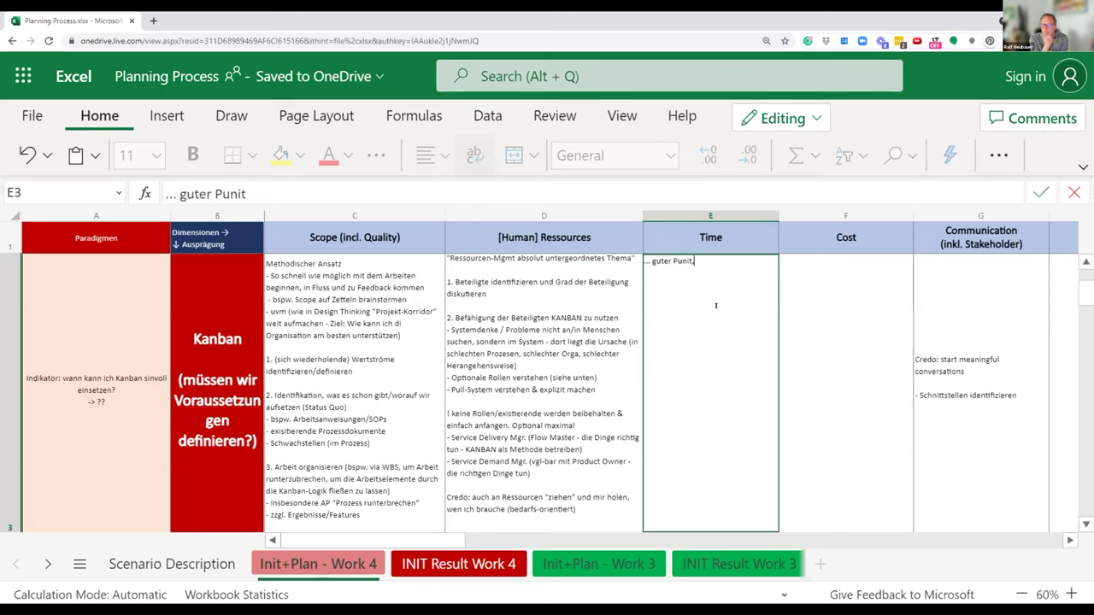
type("la")
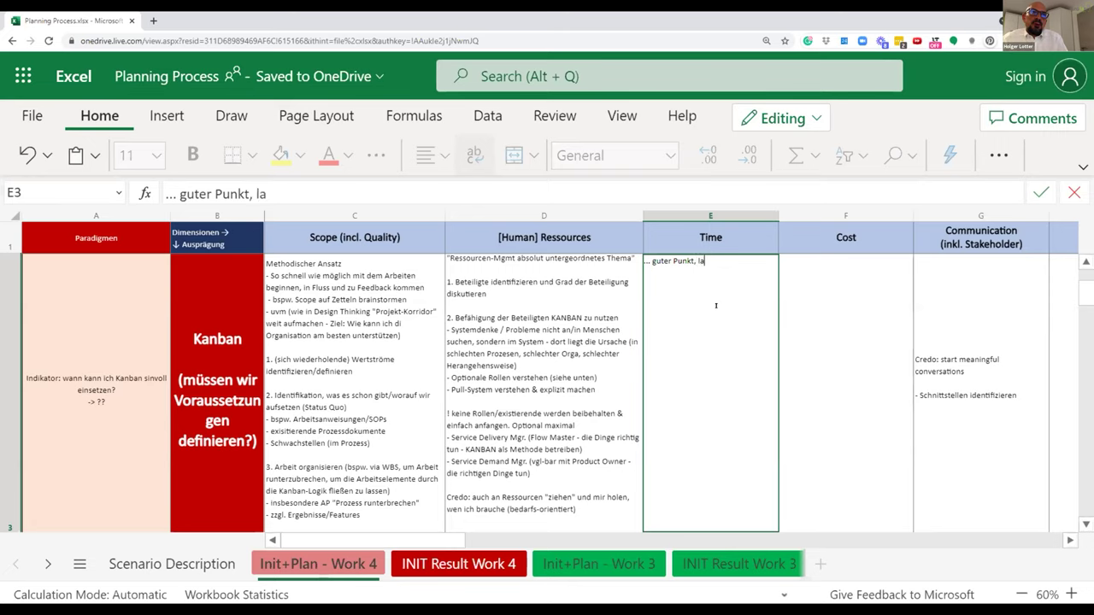
type("ss hier weiter machen!")
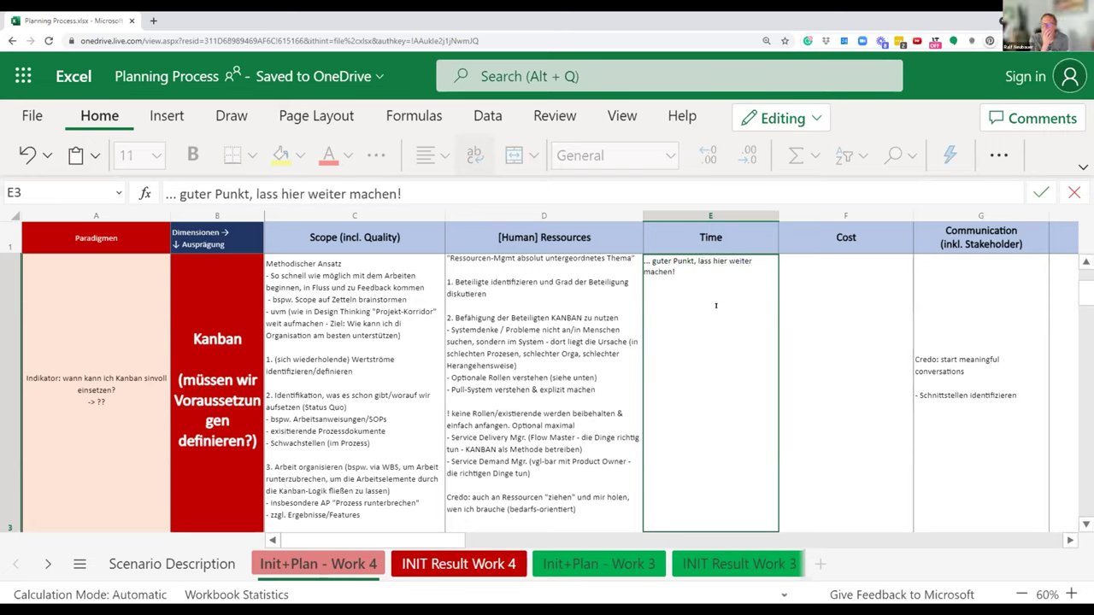
key("ctrl+a")
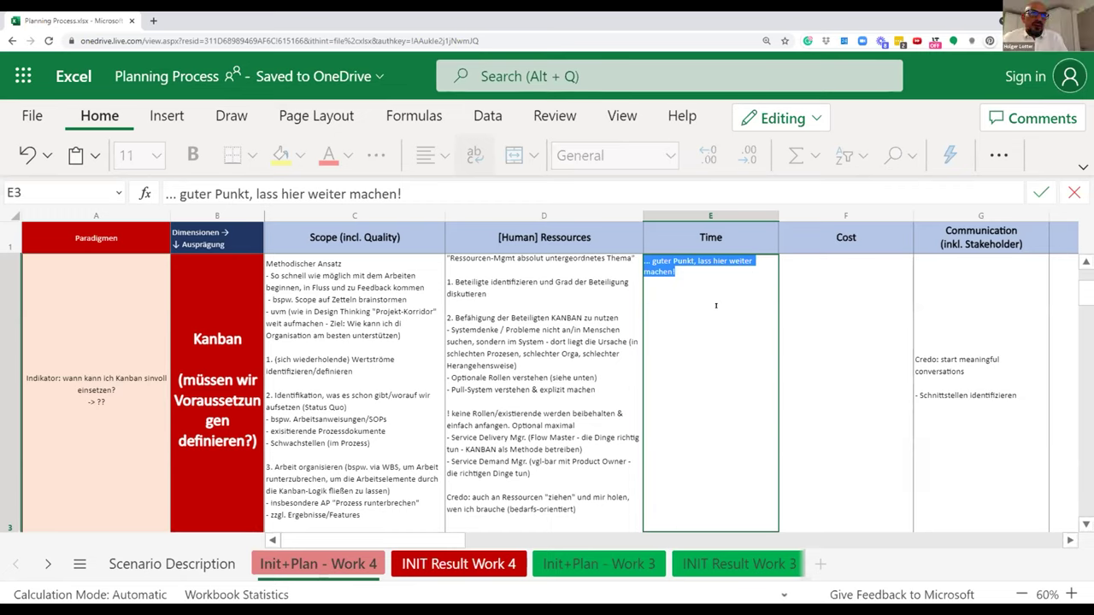
left_click(696, 270)
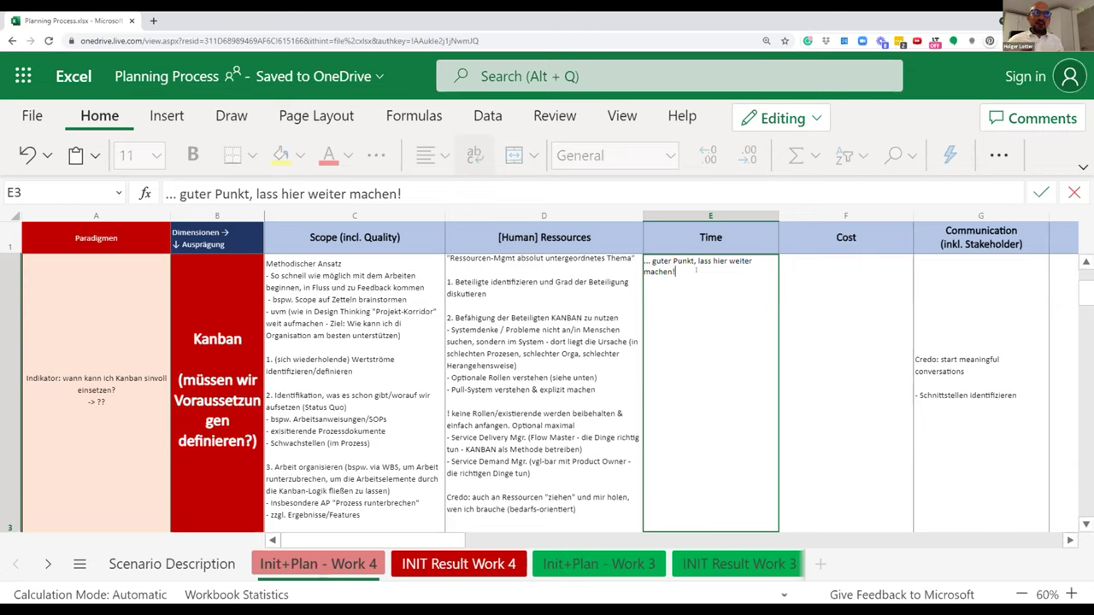
key("ctrl+shift+Left")
key("ctrl+shift+Left")
key("ctrl+shift+Left")
key("ctrl+shift+Left")
key("ctrl+shift+Left")
key("ctrl+shift+Left")
key("ctrl+shift+Left")
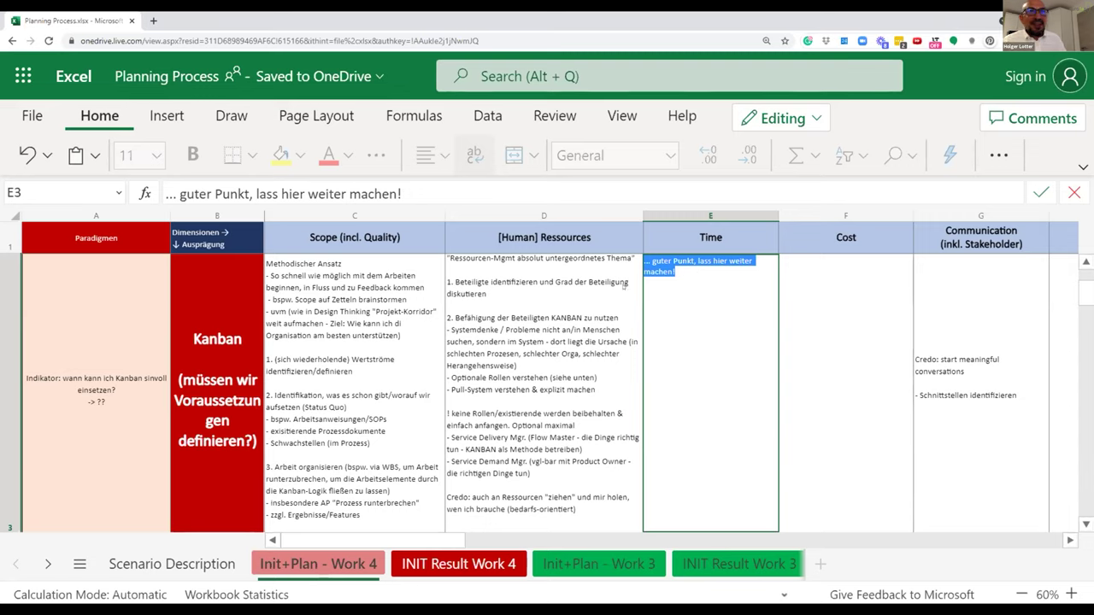
key("Escape")
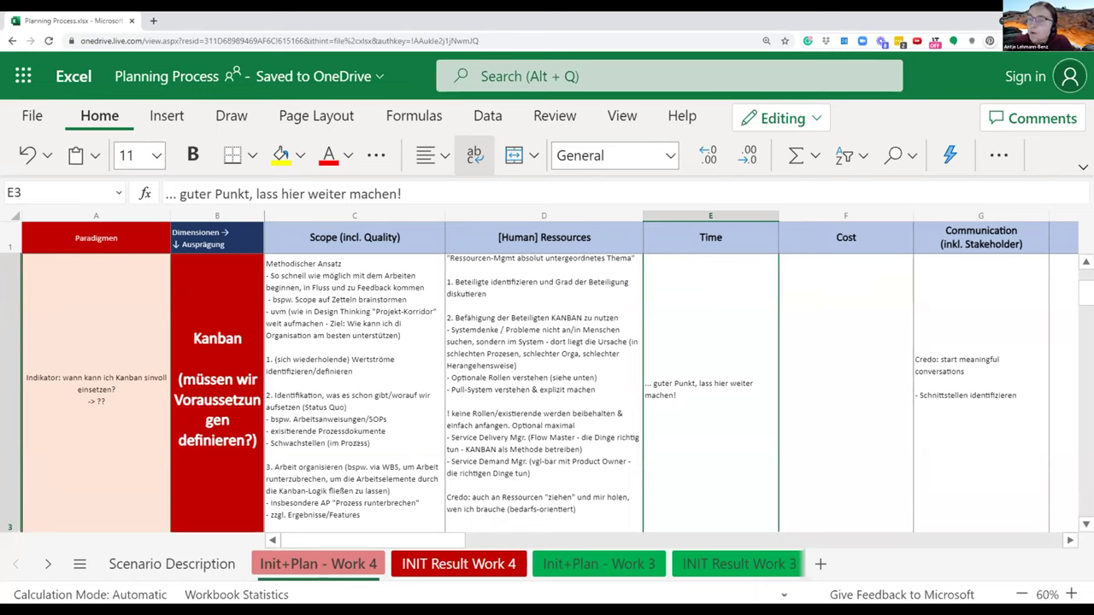
Step: Extend the Schwachstellen bullet in C3 to read "Schwachstellen/Pain (im Prozess & der Orga)"
left_click(355, 384)
key("F2")
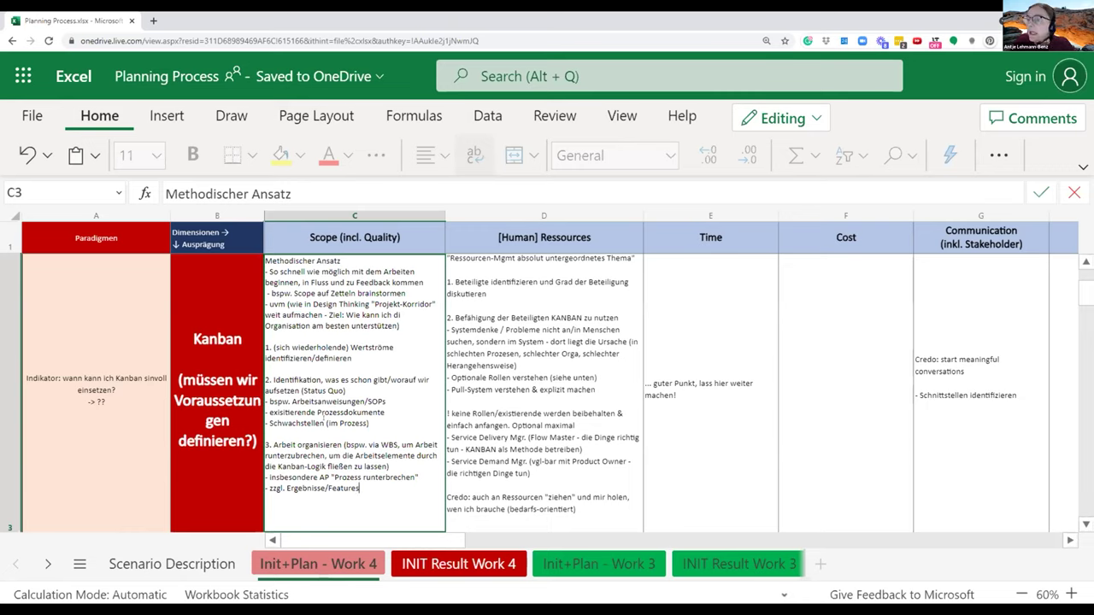
left_click(324, 423)
type("/Pain")
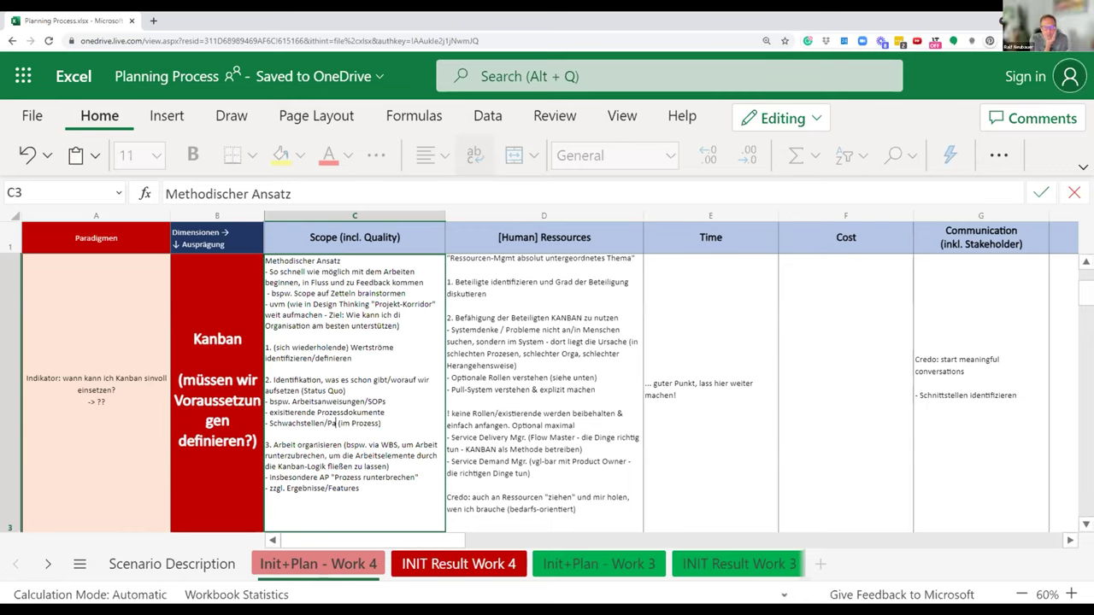
type(" (im Prozess / der Orga")
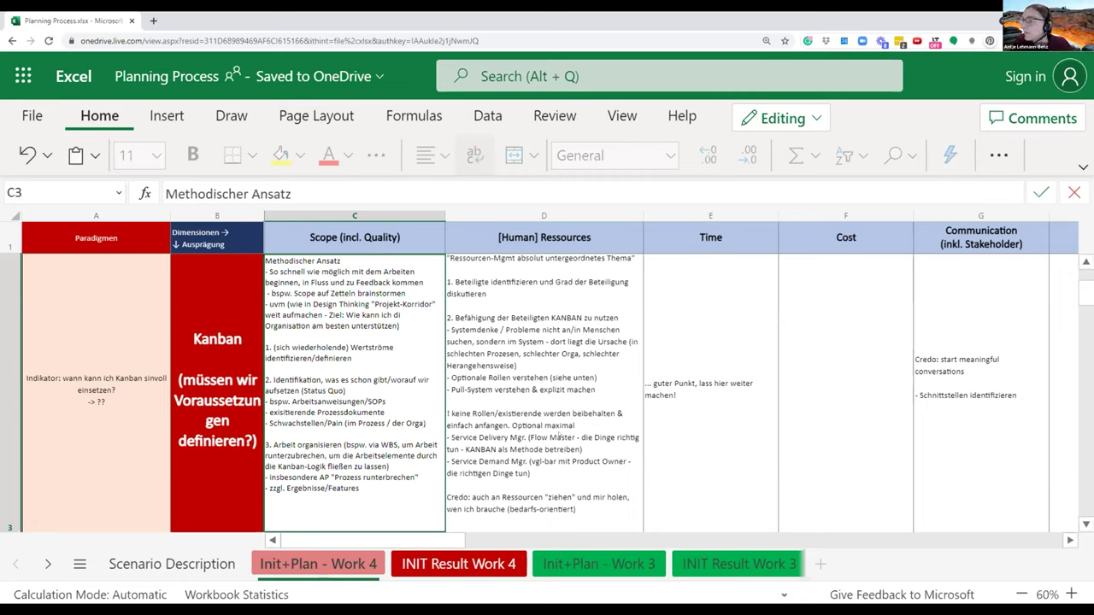
left_click(390, 423)
key("BackSpace")
type("&")
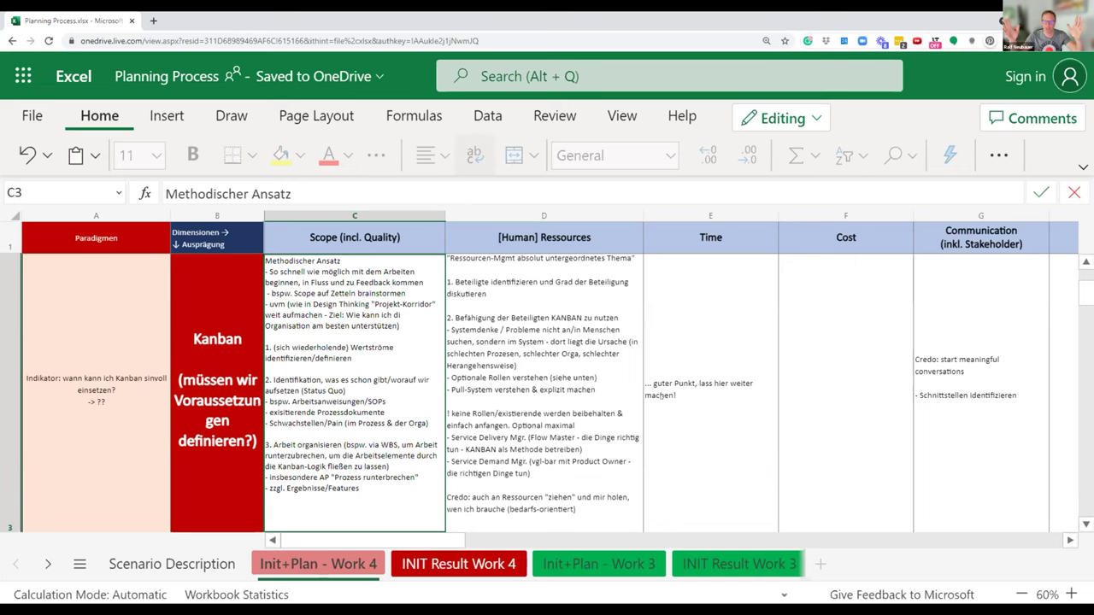
left_click(696, 362)
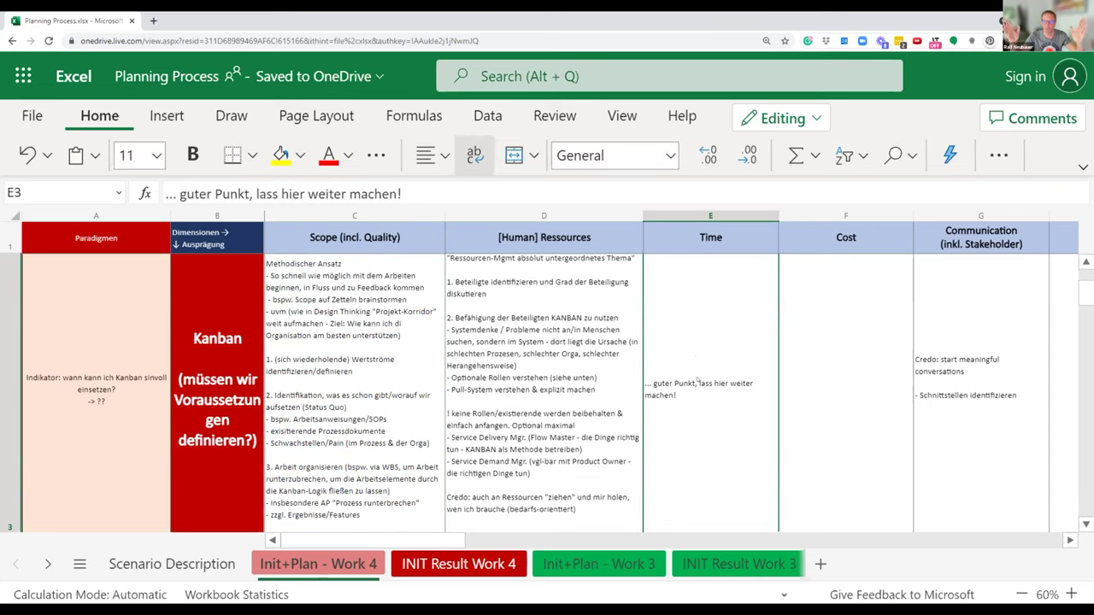
Step: Replace the note in Time cell E3 with "1. Start: Initialer Value Stream"
double_click(685, 373)
left_click_drag(675, 272, 645, 260)
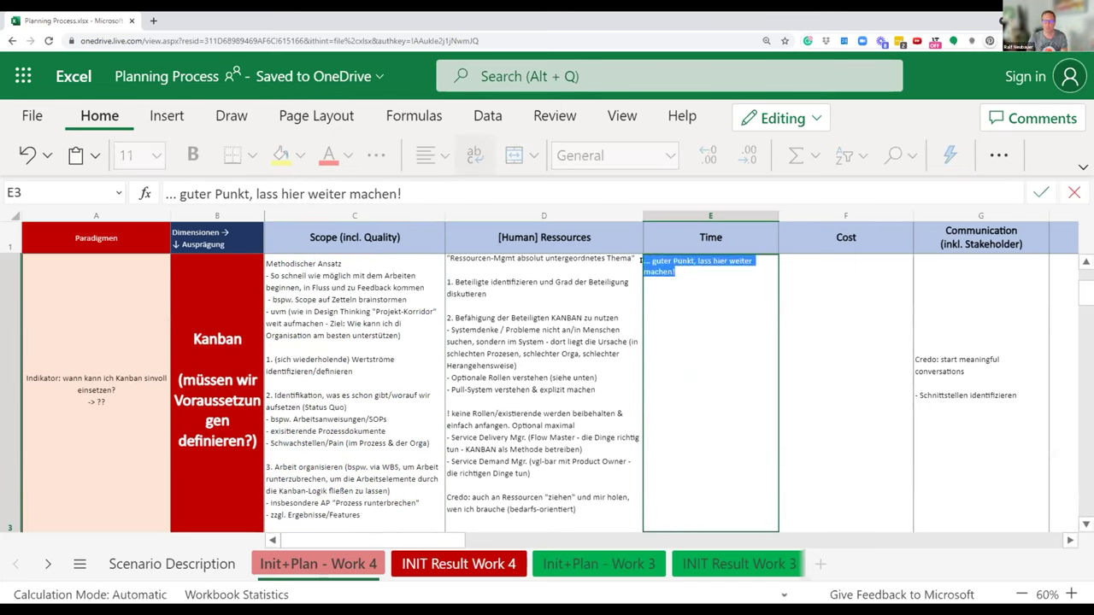
key("BackSpace")
type("Start:")
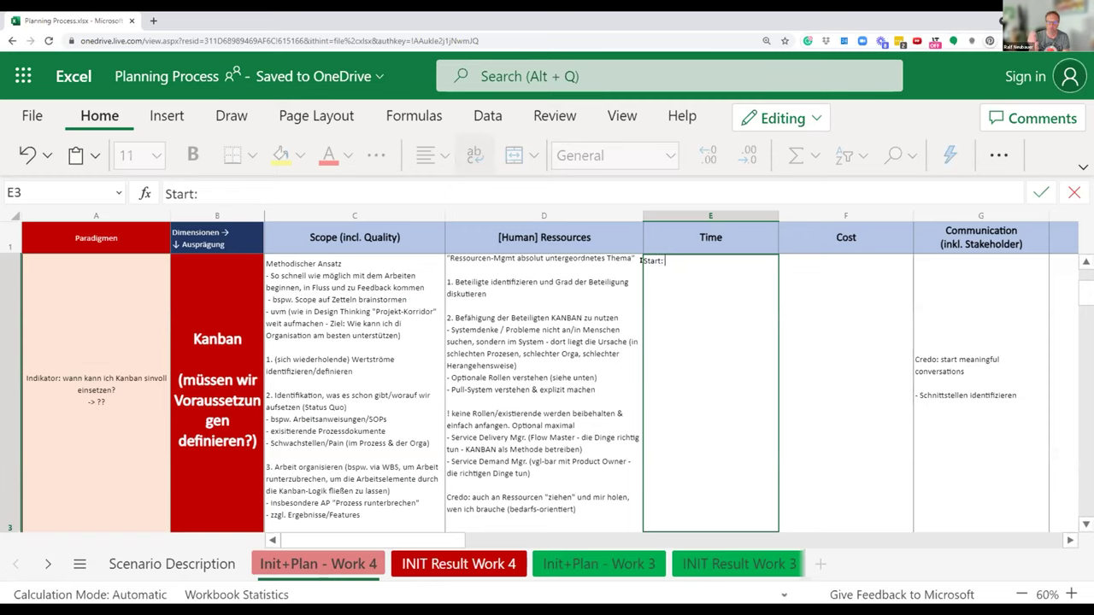
type(" Initialer Value ")
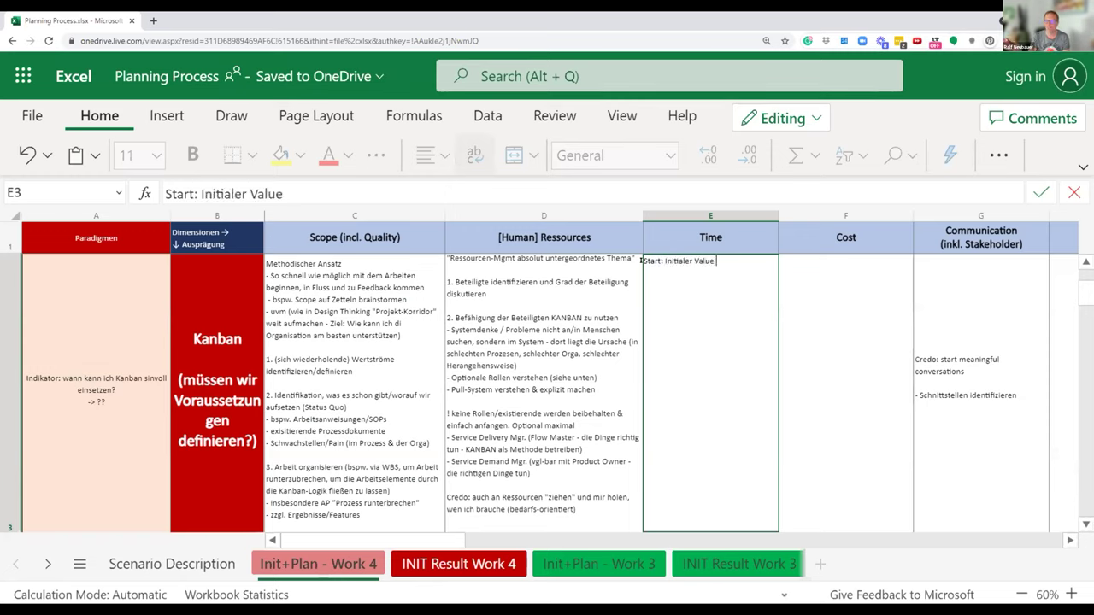
type("Stream")
left_click(642, 260)
type("1.")
key("End")
key("alt+Return")
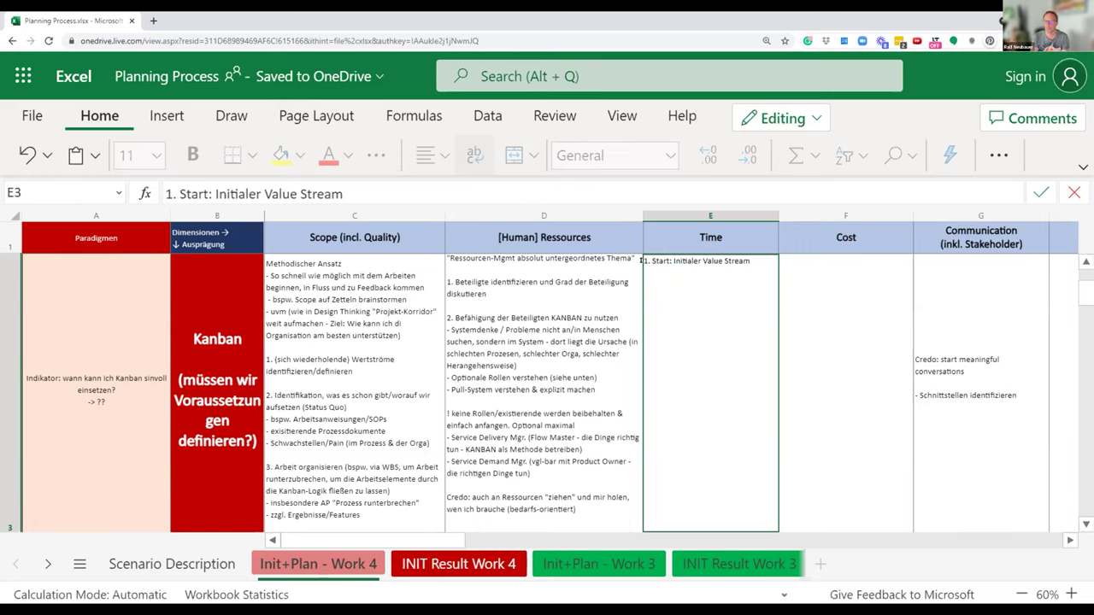
key("BackSpace")
Step: Reword the first item in Time cell E3 to '1. Start mit dem "Initialen Value Stream"'
left_click(679, 260)
left_click(671, 261)
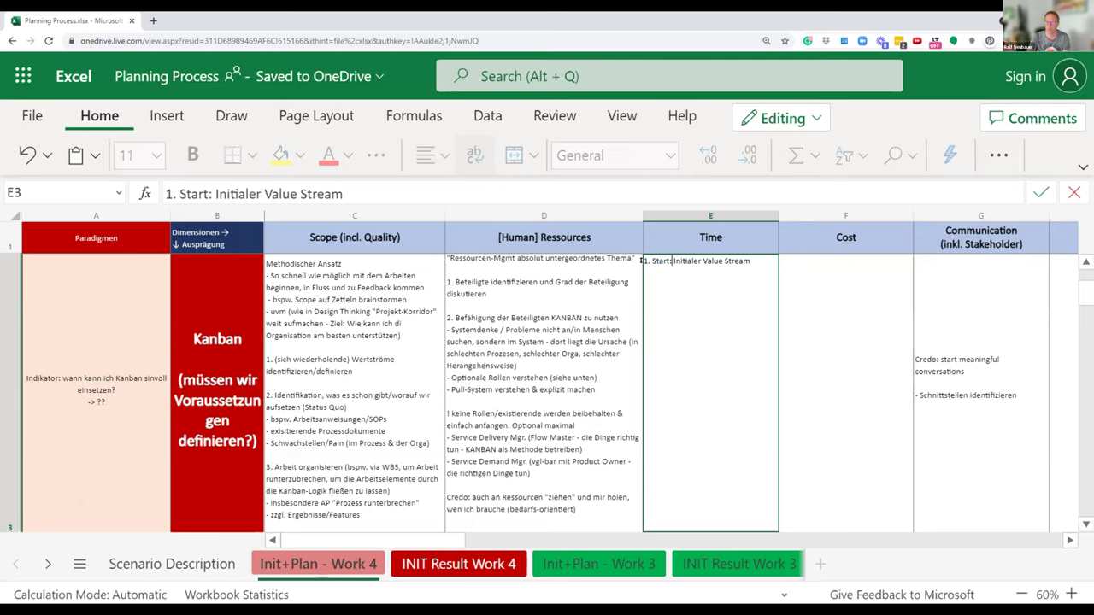
key("BackSpace")
type("mit dem ")
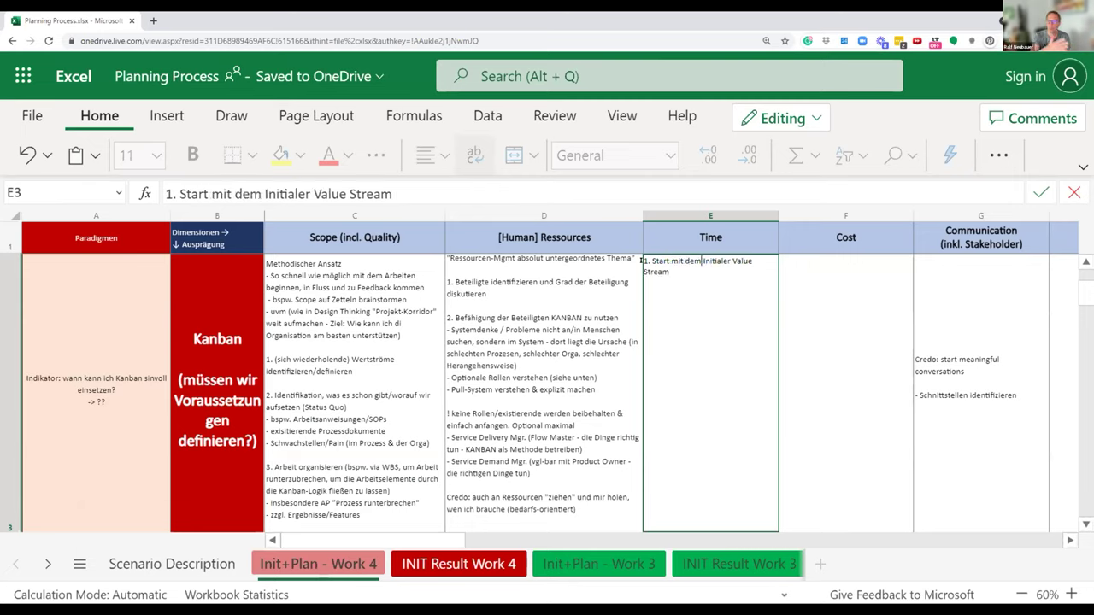
type("\"")
left_click(726, 260)
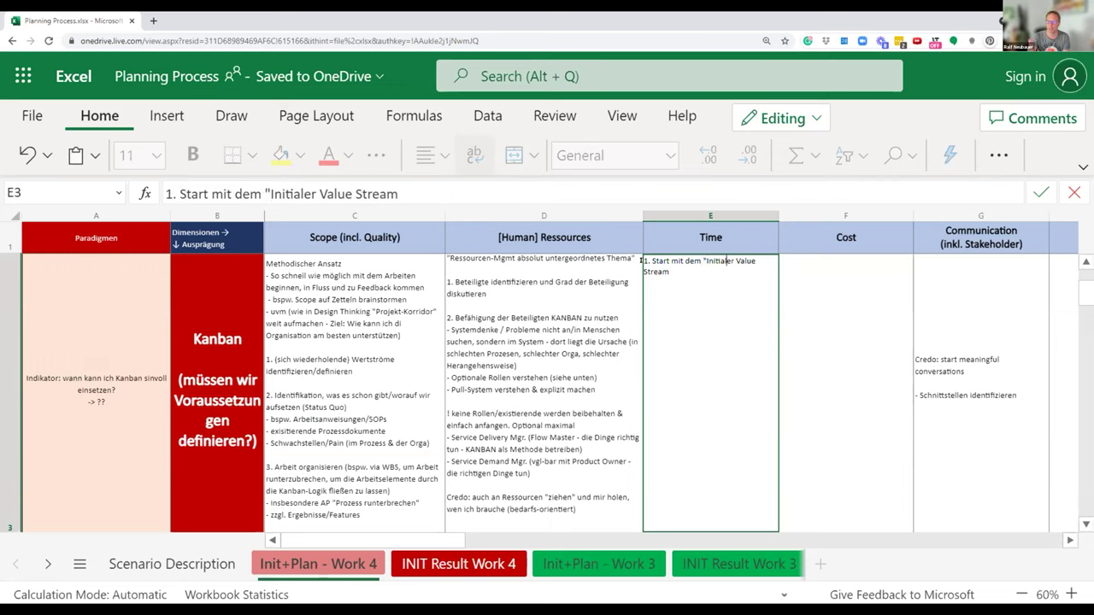
key("BackSpace")
type("n")
left_click(671, 272)
type("\"")
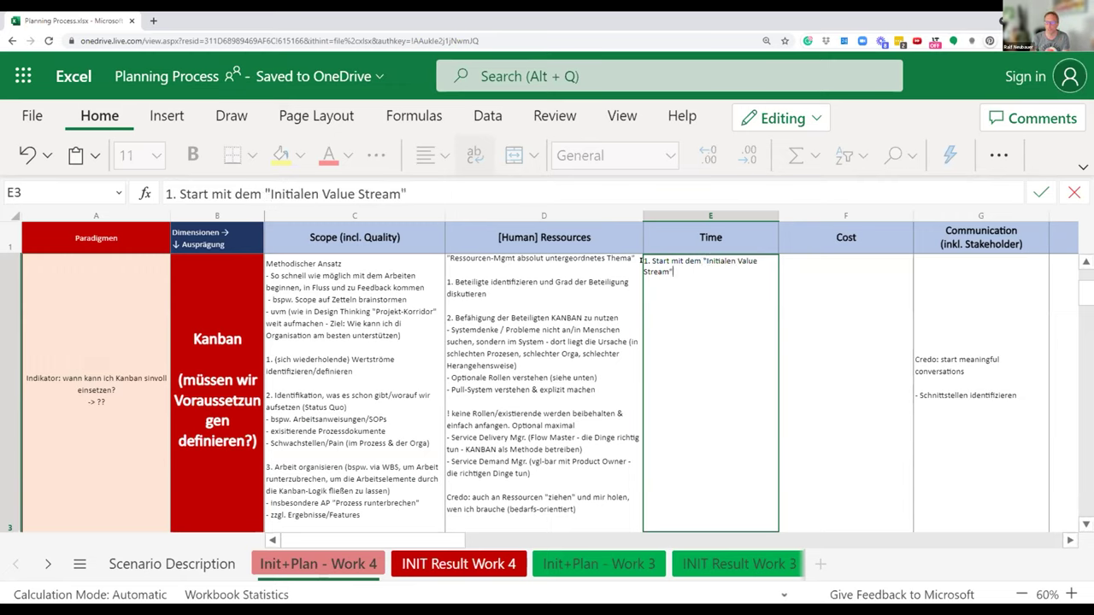
Step: Start a second numbered item "2." in E3, separated from the first item by a blank line
key("alt+Return")
key("alt+Return")
type("2.")
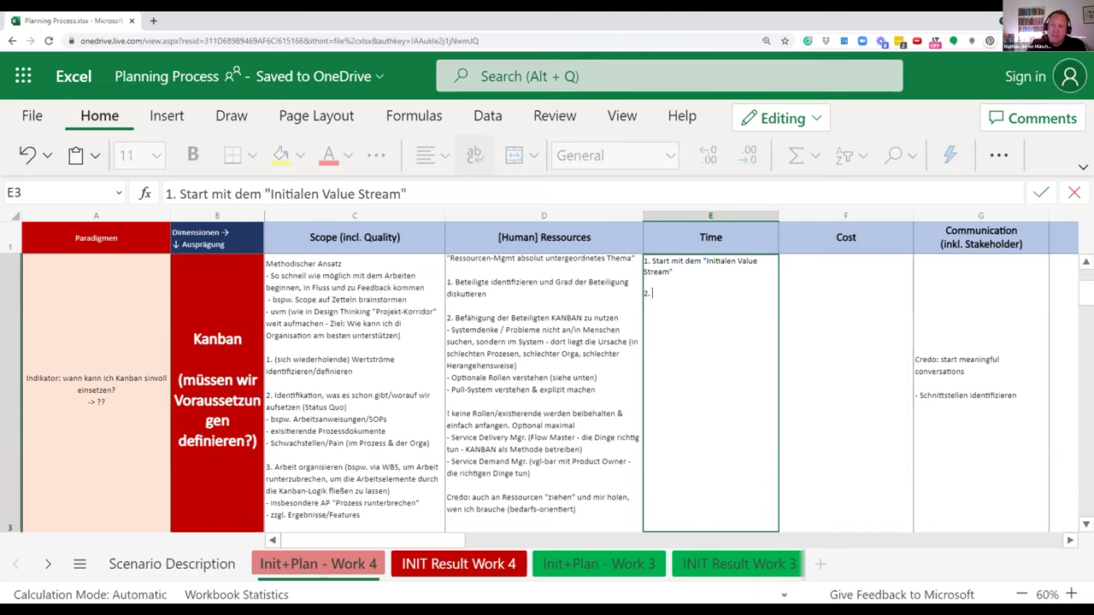
Step: Extend the bracketed question in Kanban cell B3 with "oder don't do if ..." after "definieren"
left_click(217, 393)
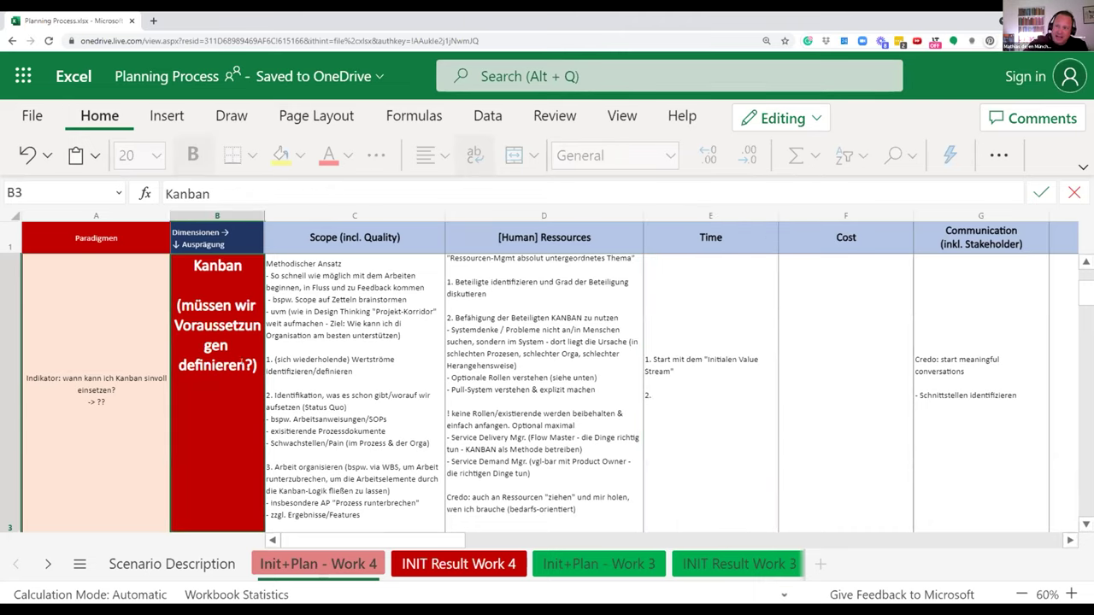
type("oder ")
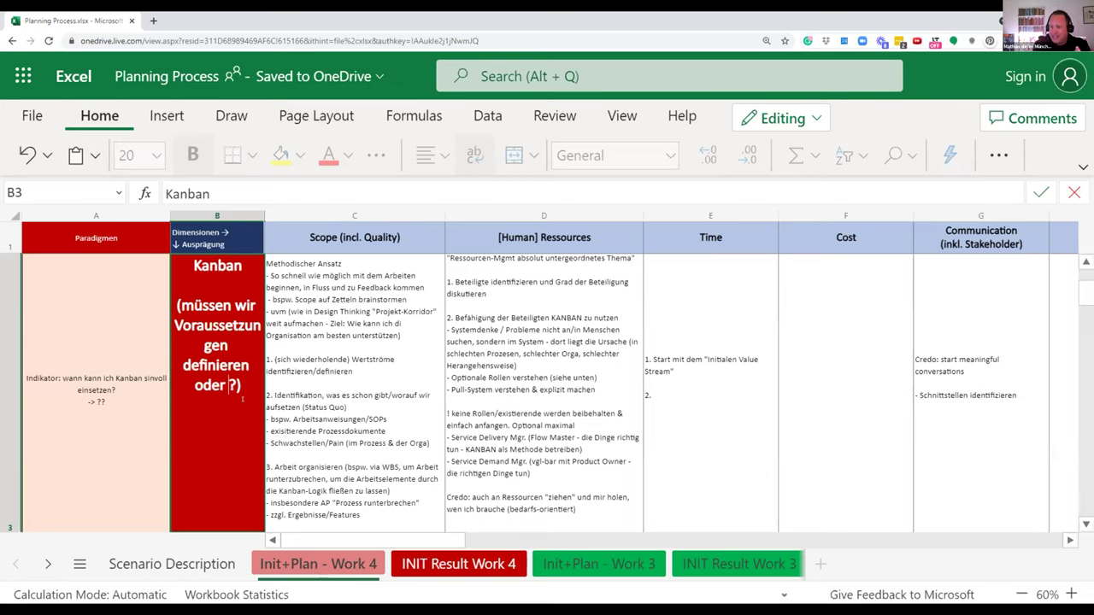
type("don't do if ...")
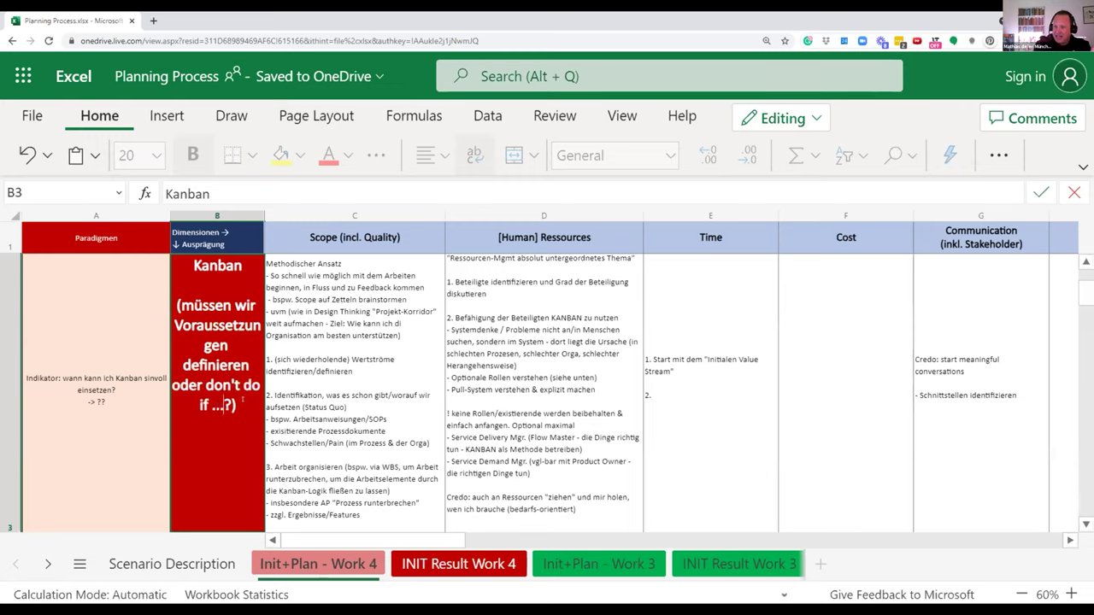
Step: Replace the empty "2." item in Time cell E3 with the note "und dann?"
left_click(687, 397)
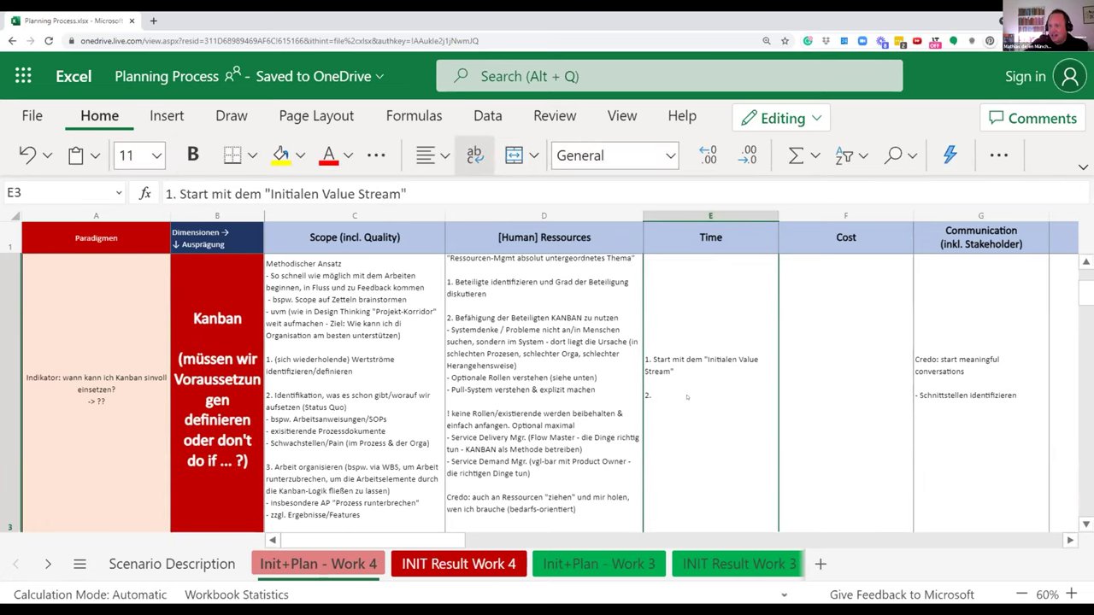
double_click(686, 397)
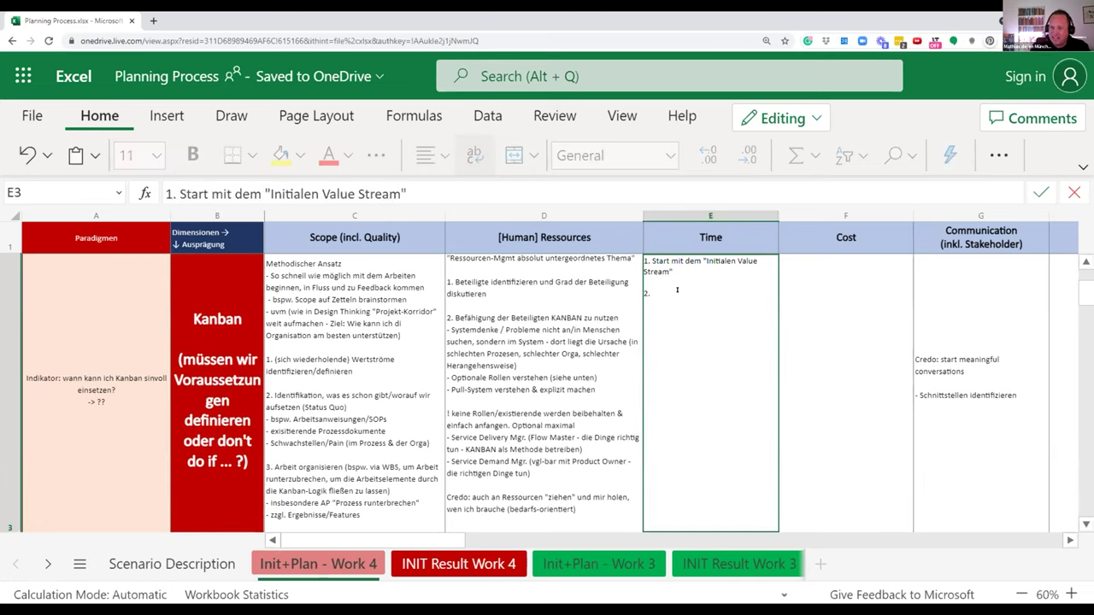
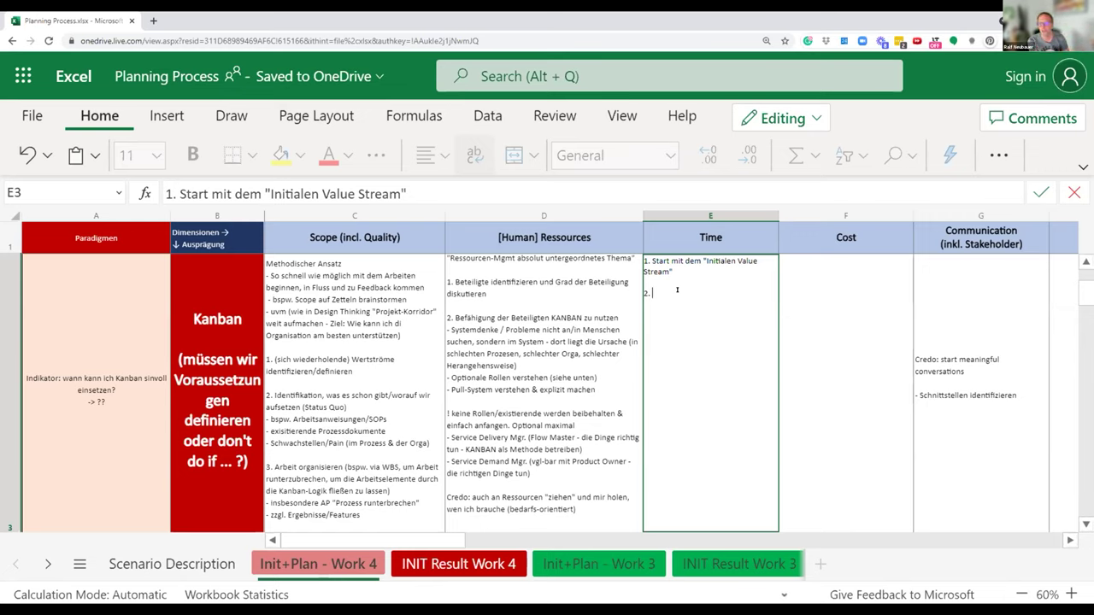
key("BackSpace")
key("BackSpace")
type("und dann?")
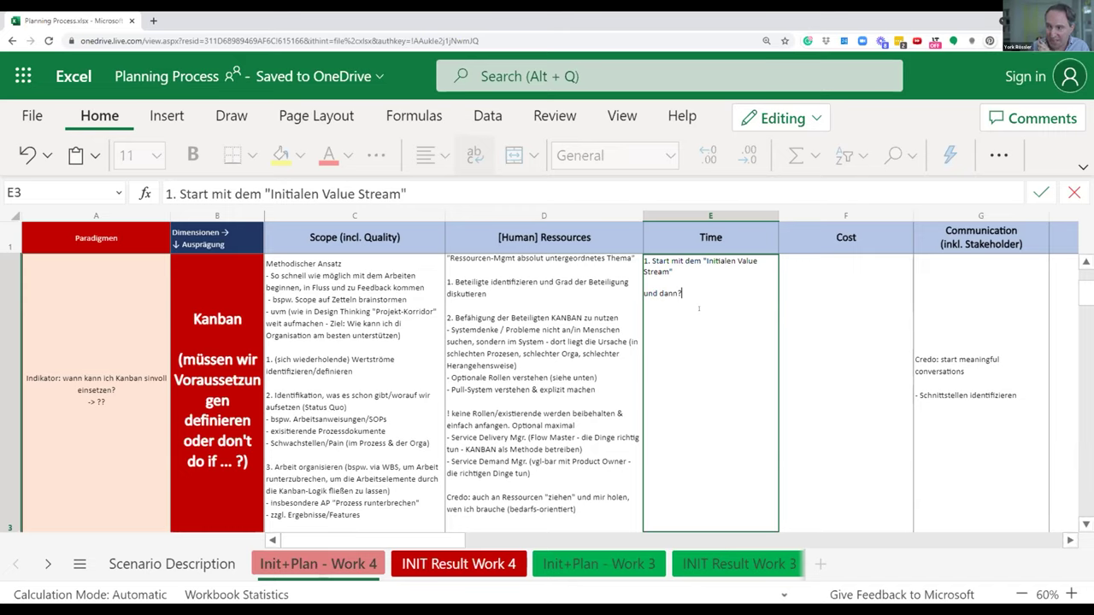
Step: Remove "und dann?" from E3 and append "(und zwar erst, wenn Ausgangssituation verstanden ist - DoR & Commitment Point)" to item 1
key("shift+Home")
key("BackSpace")
type("(und zwar erst, wenn")
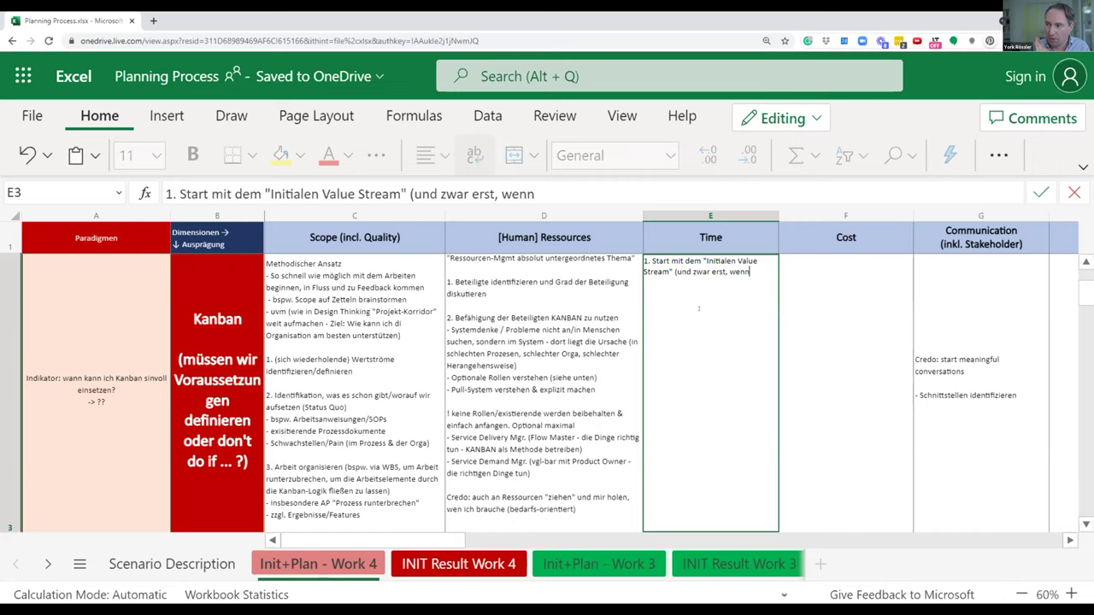
type(" Ausgangssituatio")
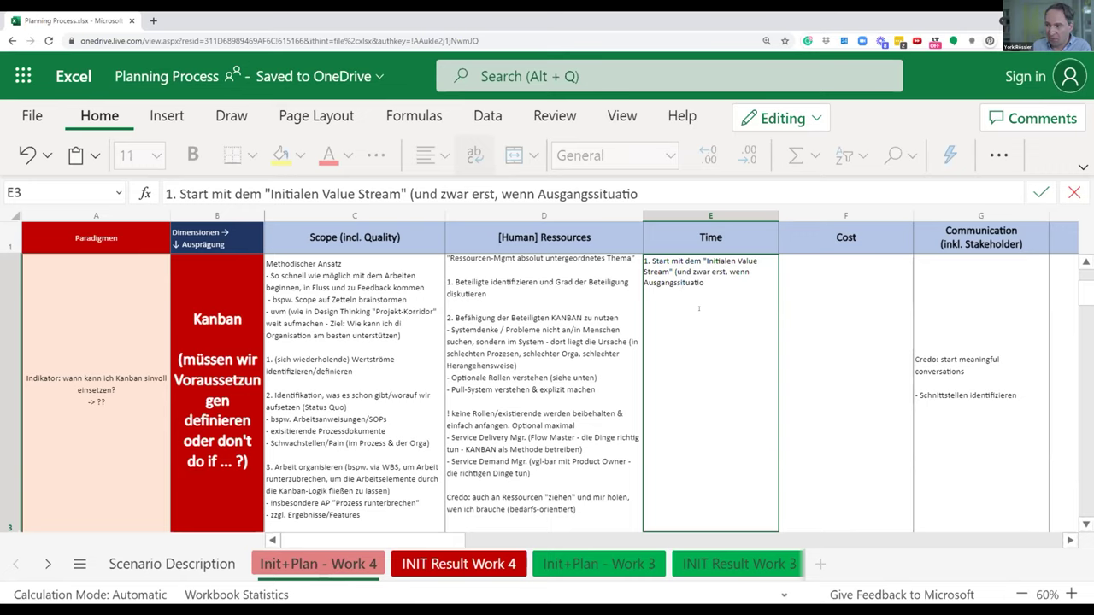
key("ctrl+shift+Left")
key("shift+Left")
key("Left")
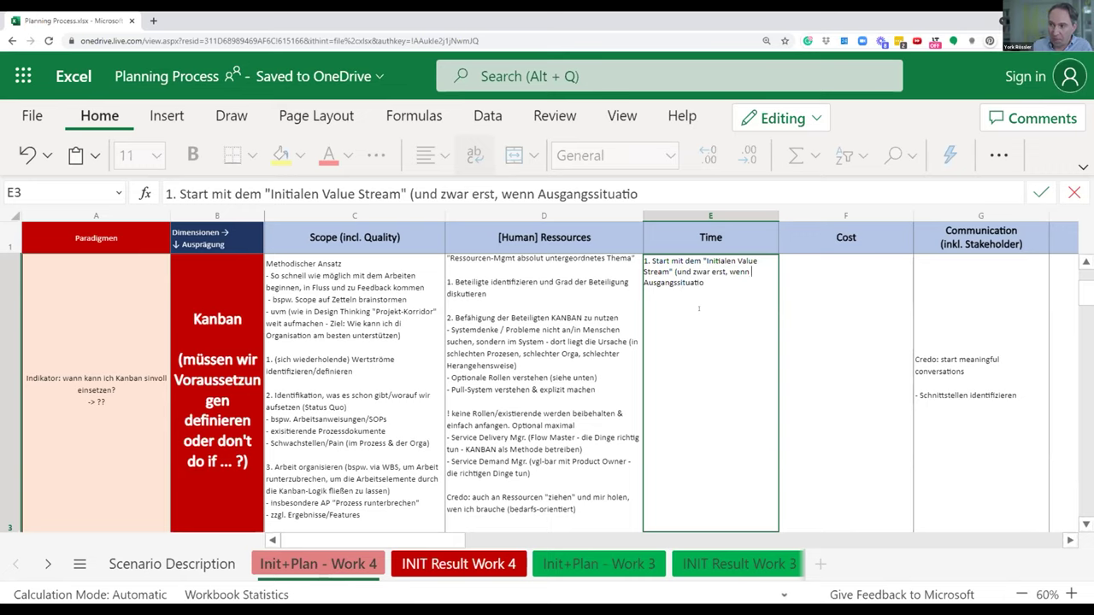
type("n verstanden ist")
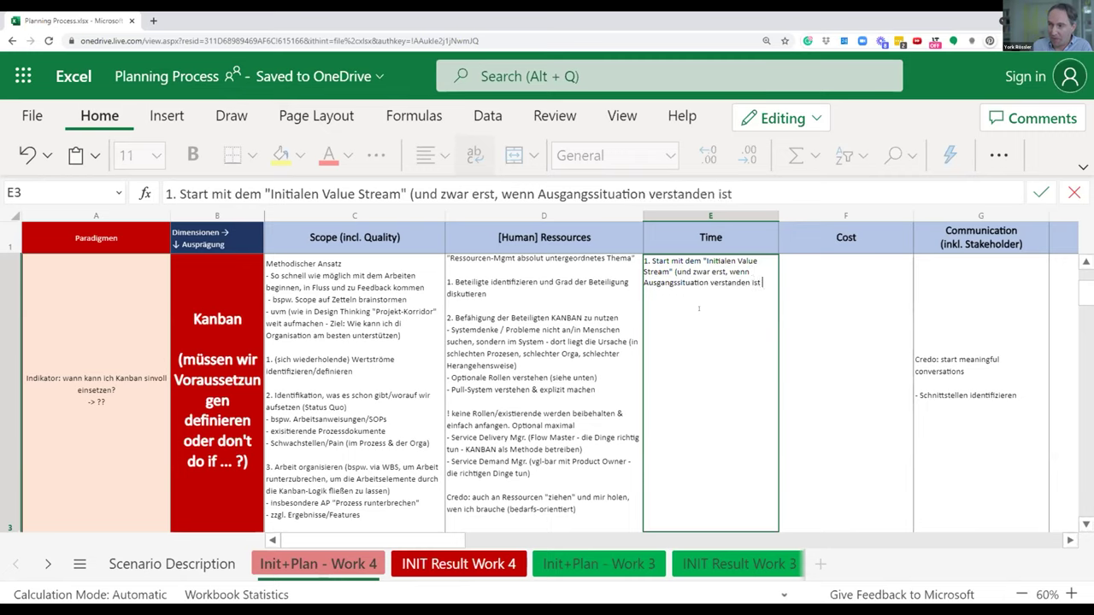
type(" - DoR & Commitment")
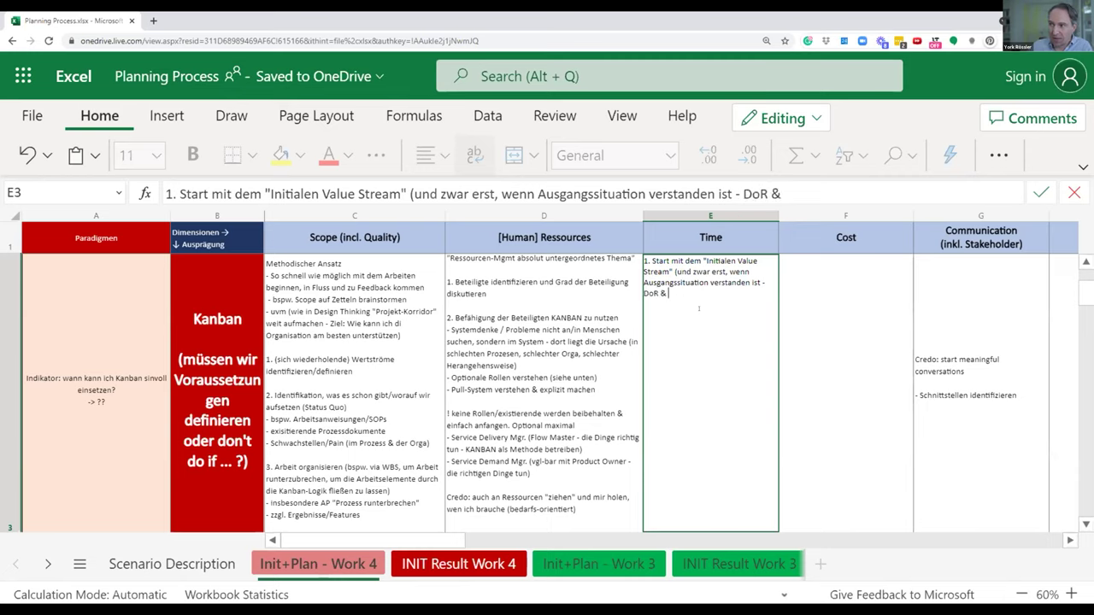
type(" Point)")
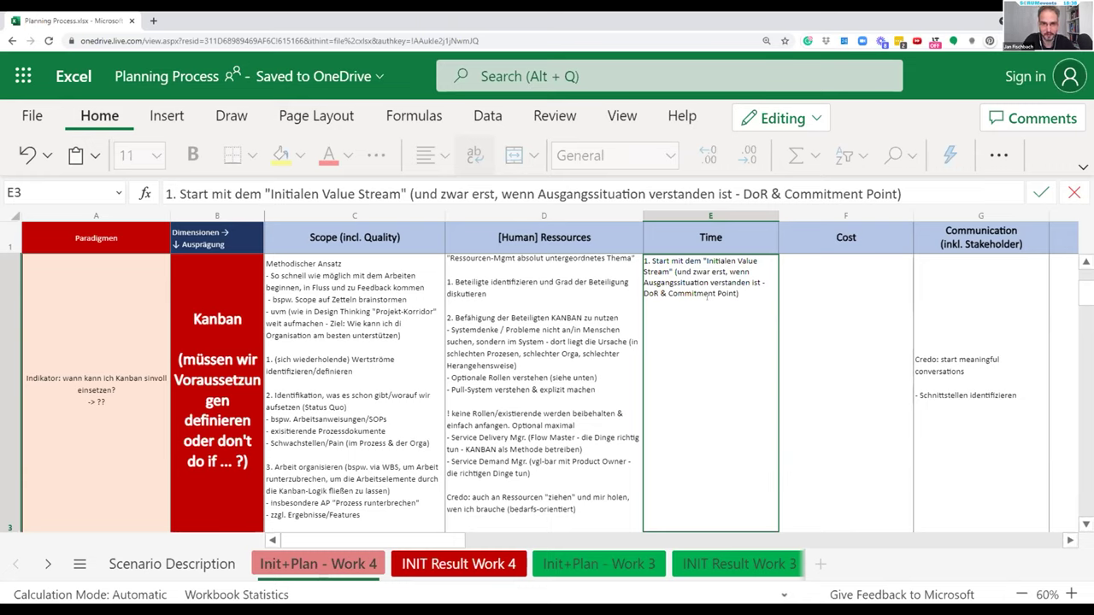
Step: Add the question "? Arbeite ich mit Deadlines?" as a separate paragraph below item 1 in E3
key("alt+Return")
key("alt+Return")
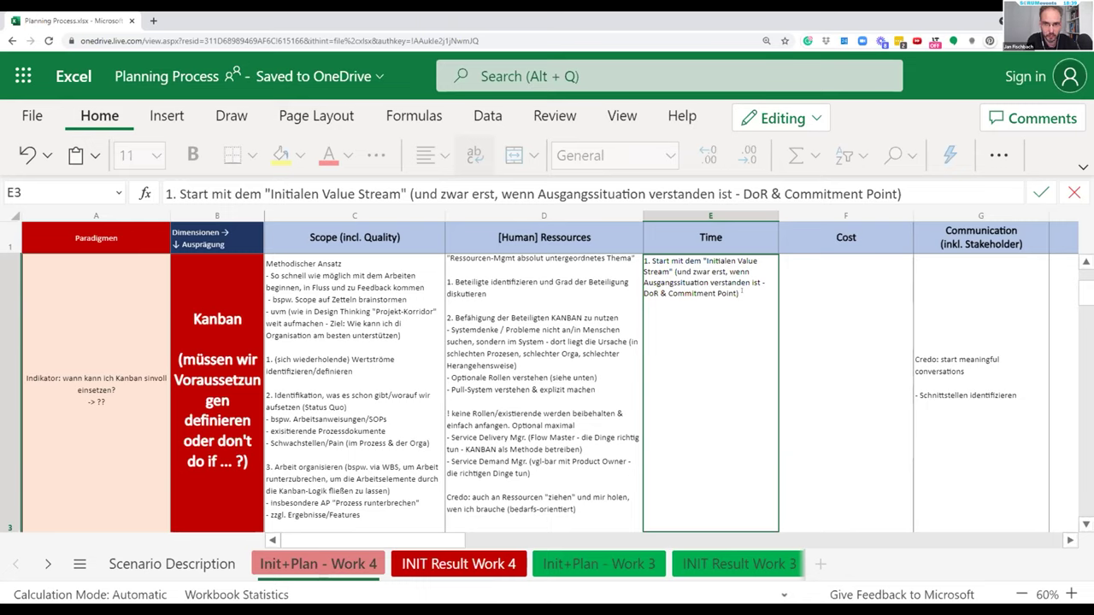
key("alt+Return")
key("alt+Return")
key("alt+Return")
key("alt+Return")
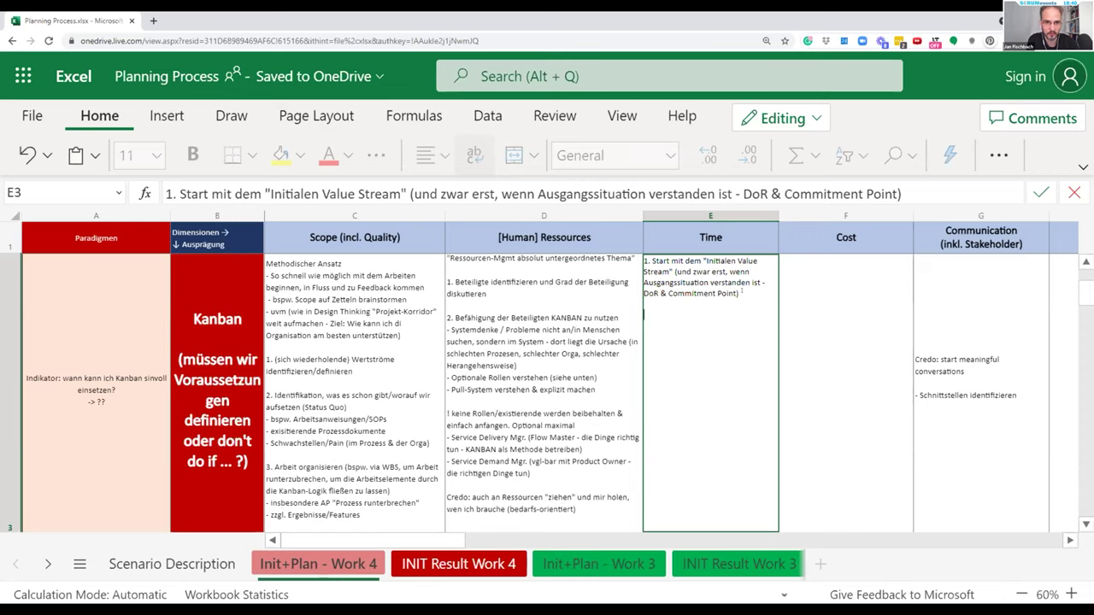
key("alt+Return")
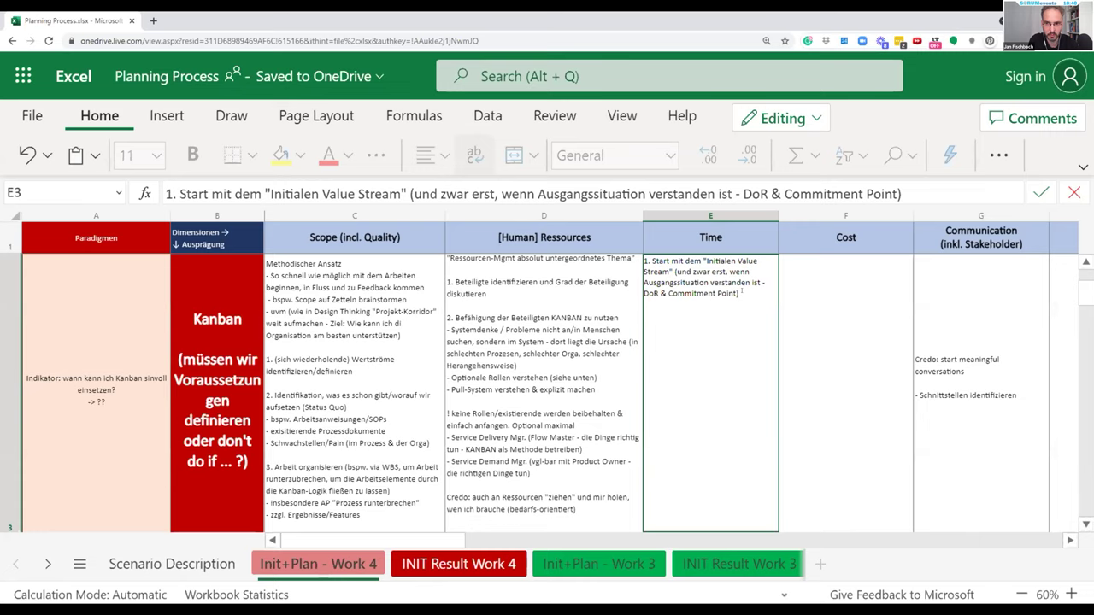
type("=?")
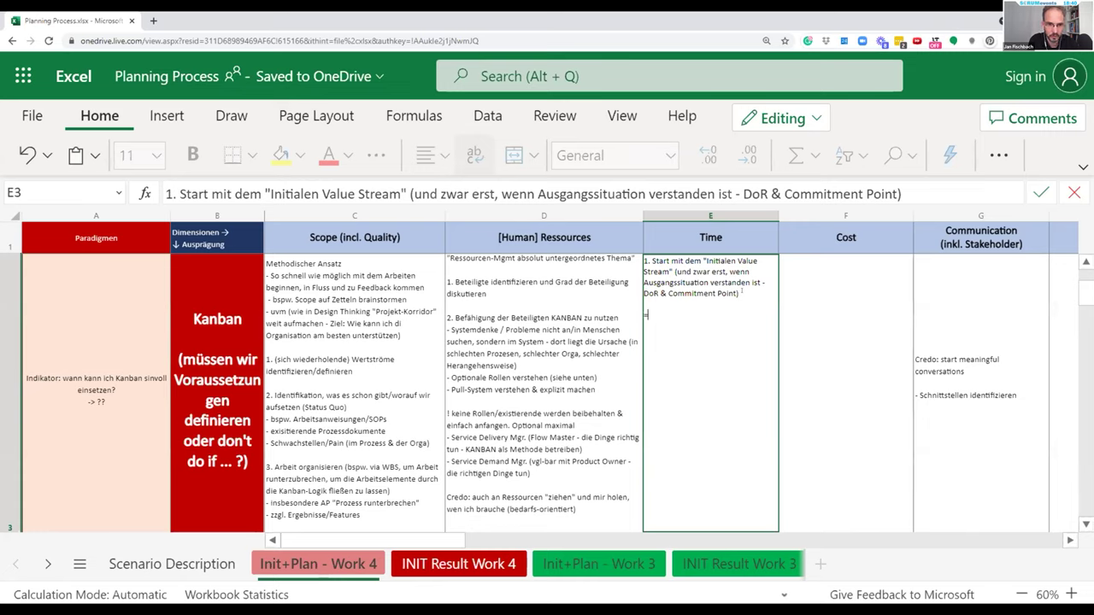
key("BackSpace")
key("BackSpace")
type("? Arbeite")
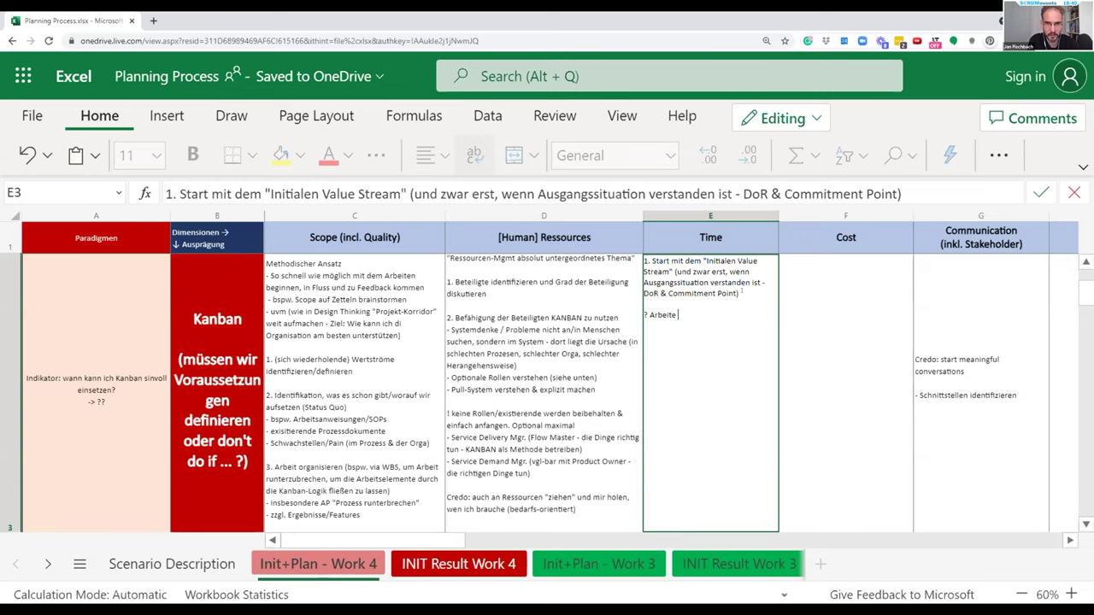
type(" ich mit Deadlines?")
Step: Add the question "? Gibt es Meileinsteine?" below the Deadlines question in E3 and finish editing the cell
key("alt+Return")
key("alt+Return")
type("? Gibt es Meileinsteine?=")
key("BackSpace")
key("alt+Return")
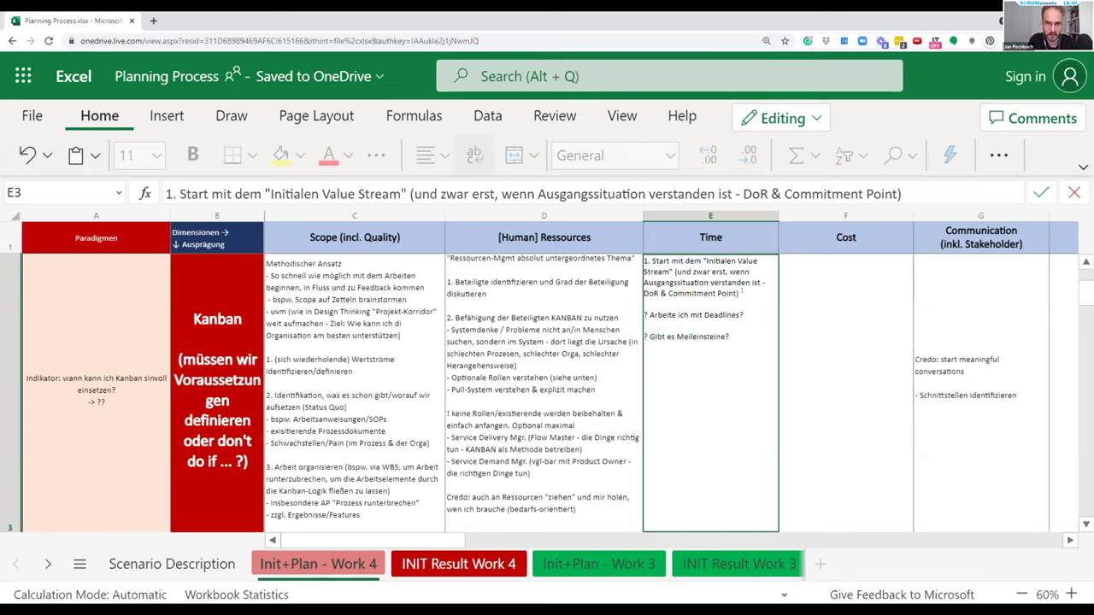
left_click(649, 336)
key("Down")
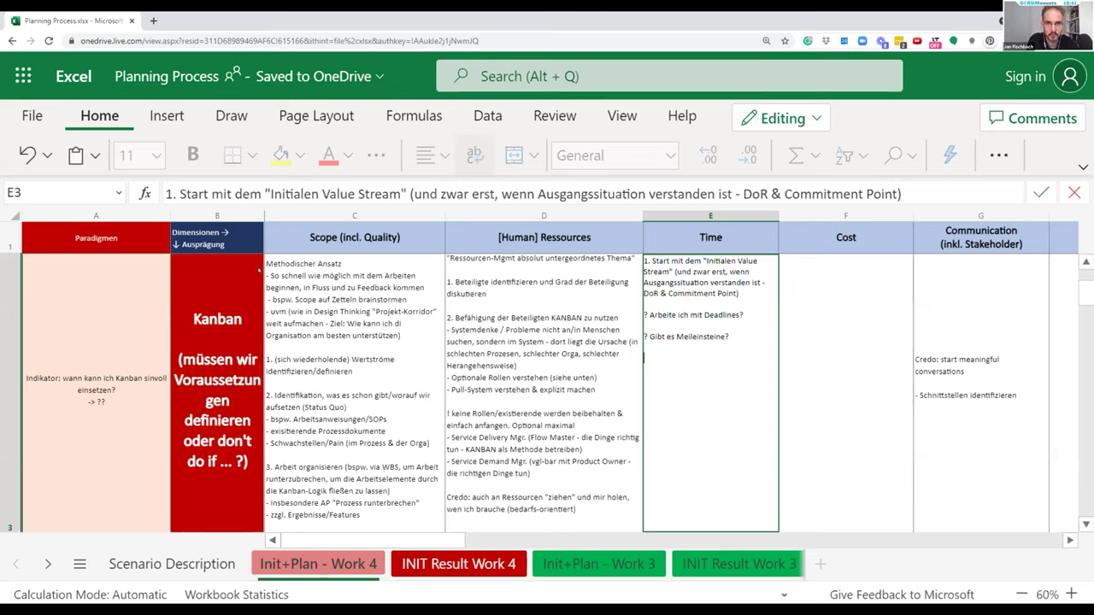
key("Escape")
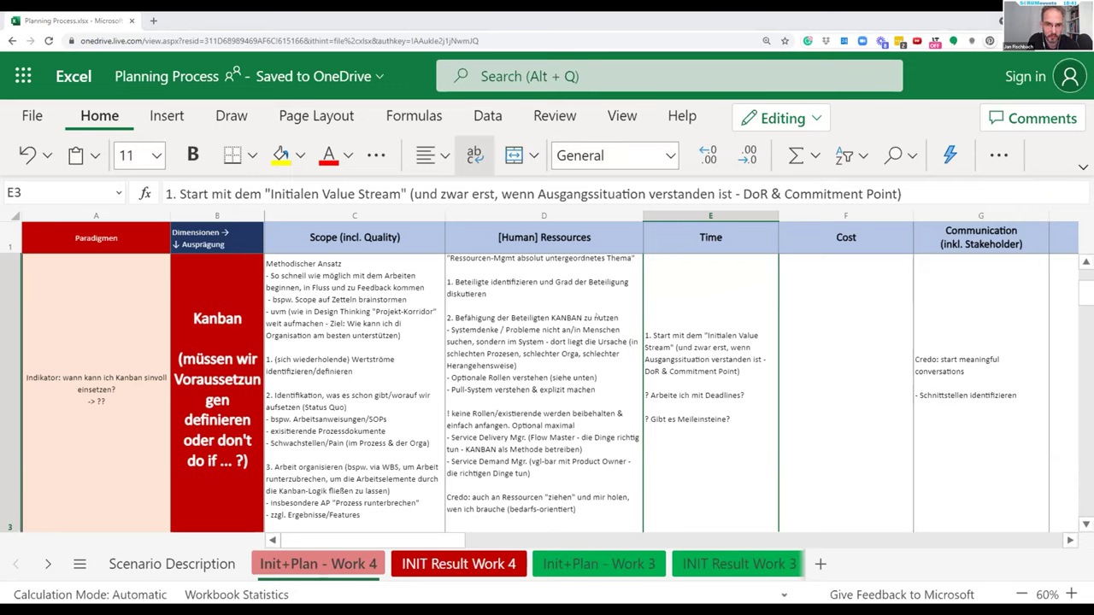
Step: Add the bullet '- Austausch zu "wieviel WIP verträgt die Mannschaft in welchem Schritt"' to the Kanban row's Communication cell G3
key("Left")
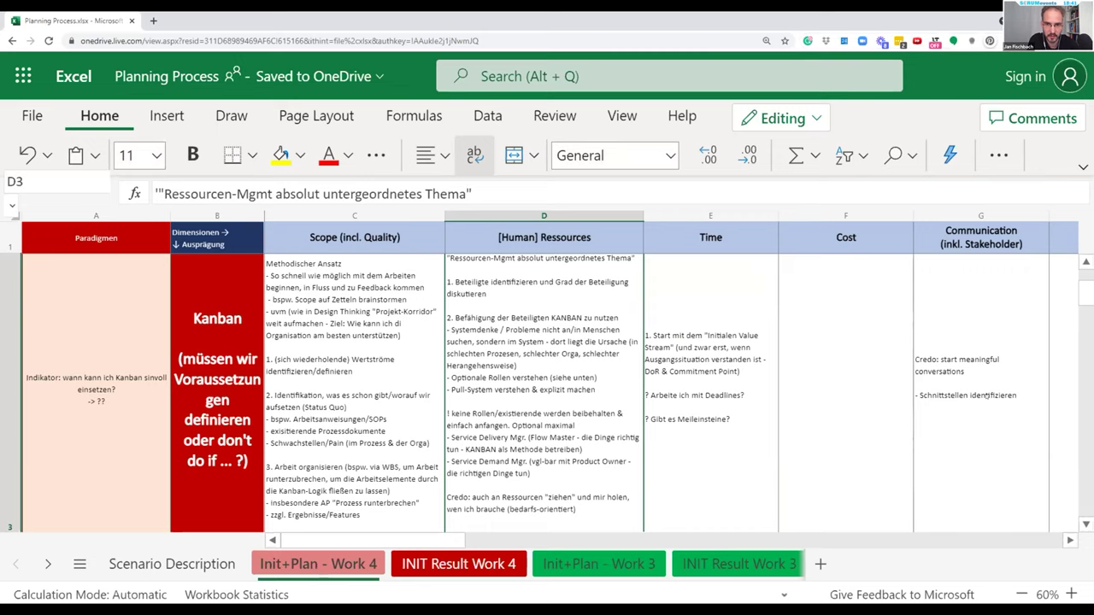
left_click(987, 395)
double_click(1014, 395)
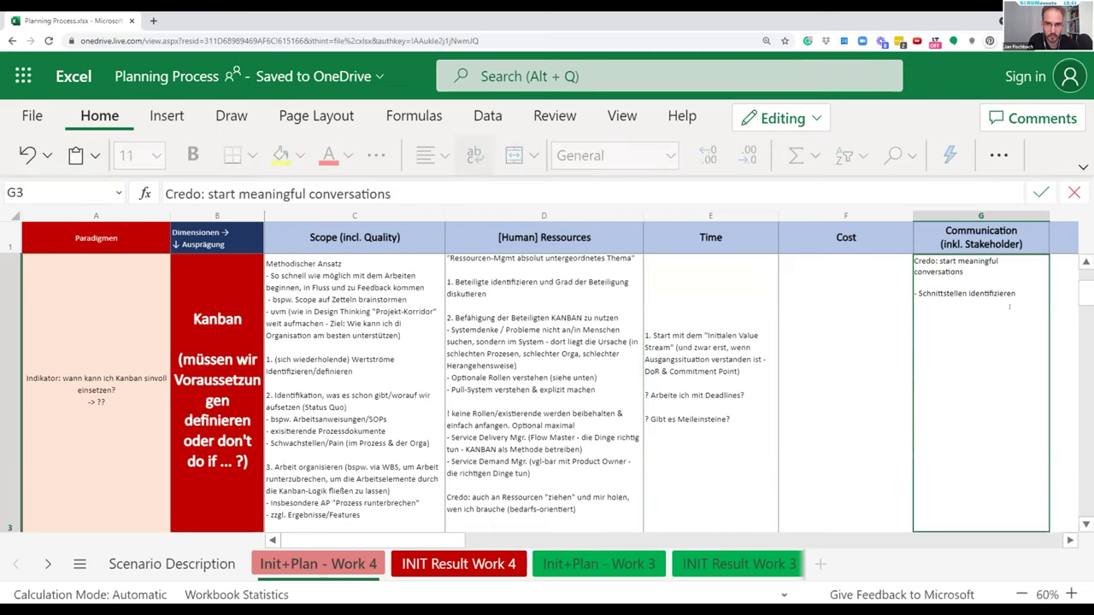
type("- Aust")
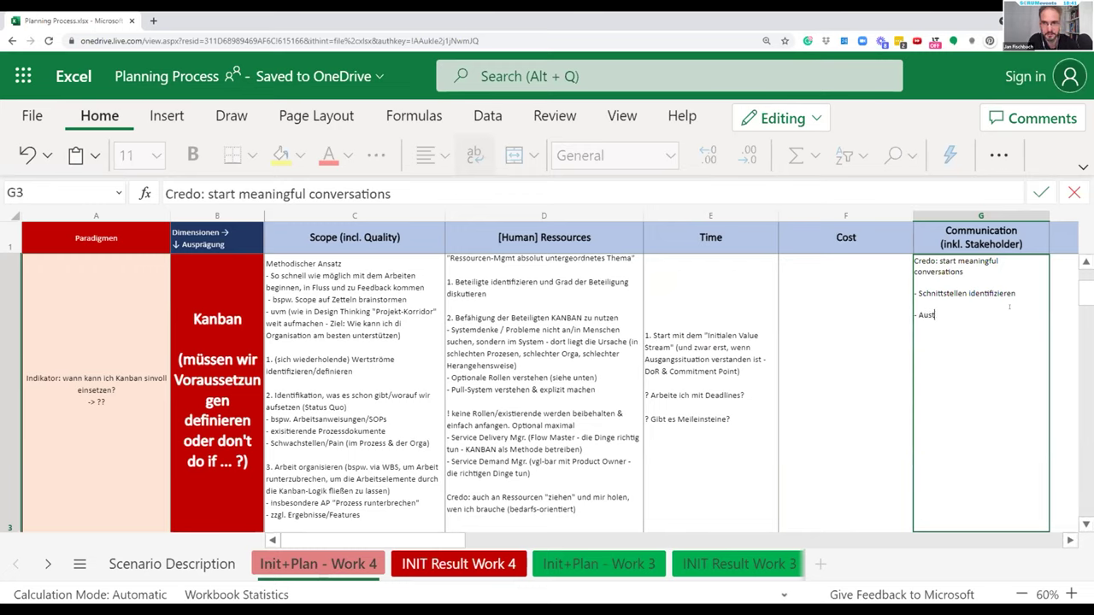
type("ausch zu \"wieviel WIP verträgt die Mannschaft in welchem Schritt")
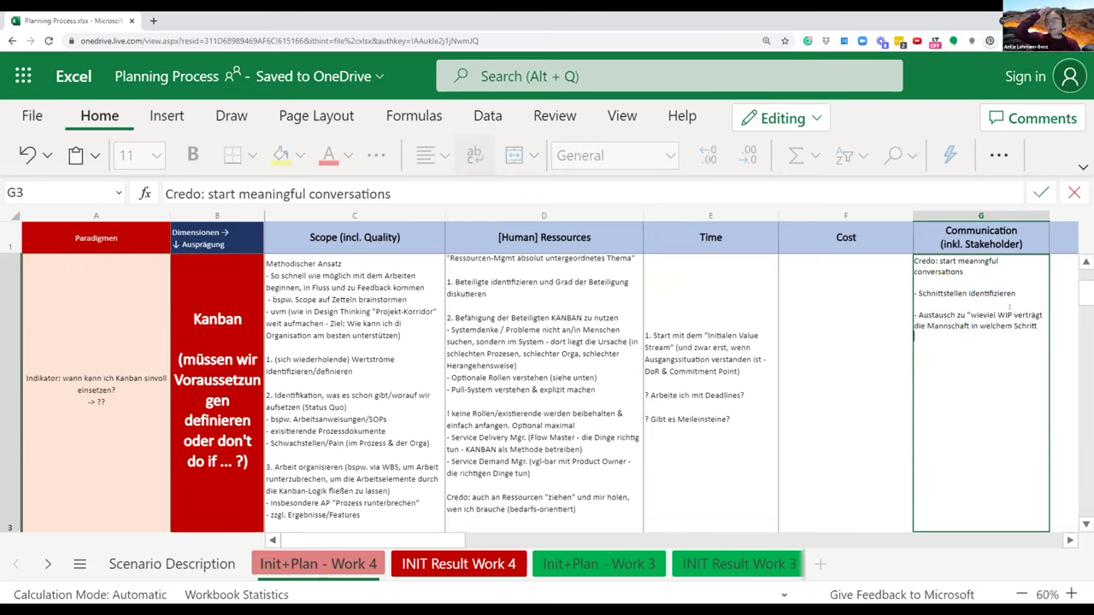
type("\"")
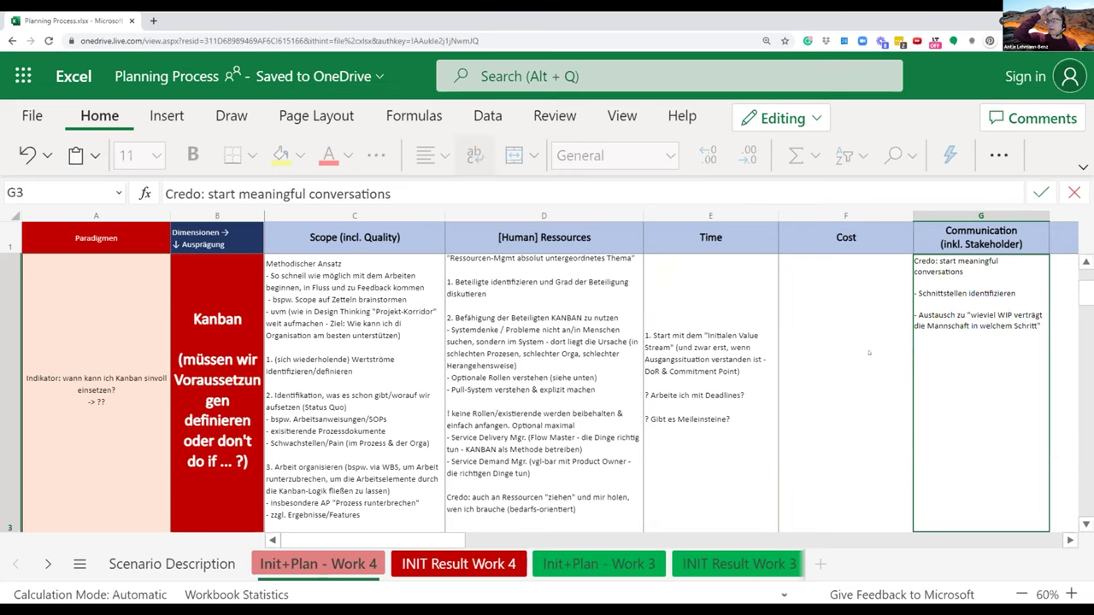
key("shift+Tab")
key("shift+Tab")
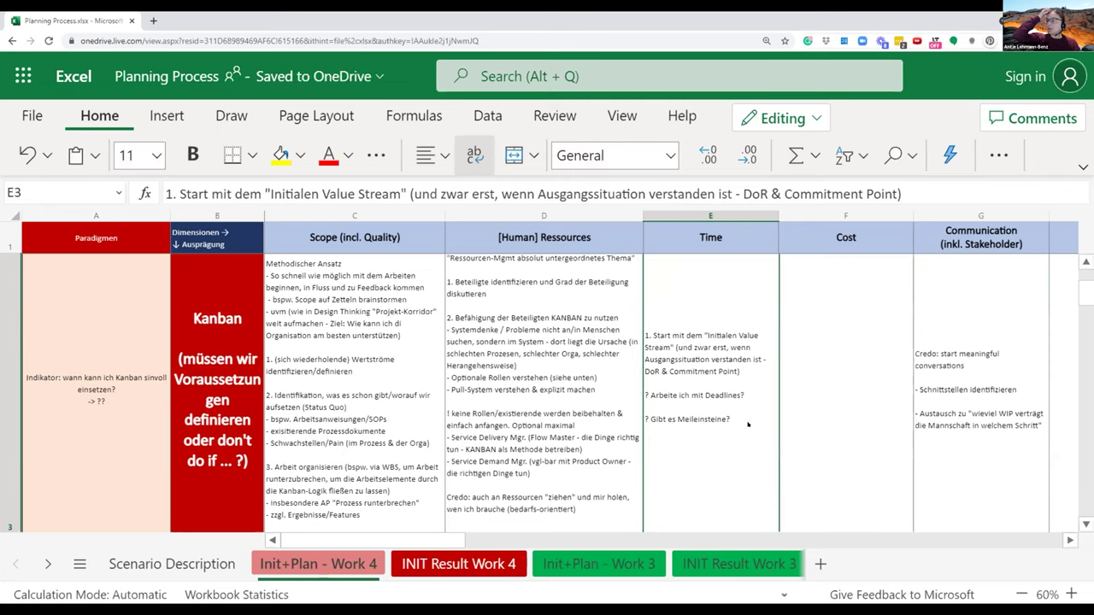
Step: Add the question "? Iterationen oder kontinuierlich?" as a separate paragraph between item 1 and the Deadlines question in E3
double_click(740, 388)
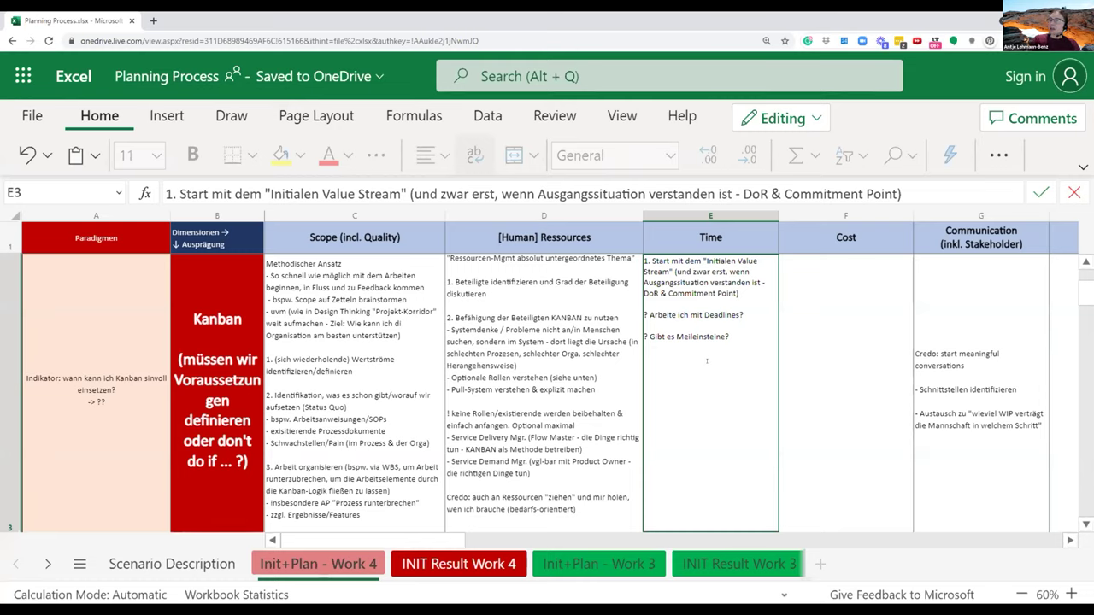
left_click(743, 290)
key("alt+Return")
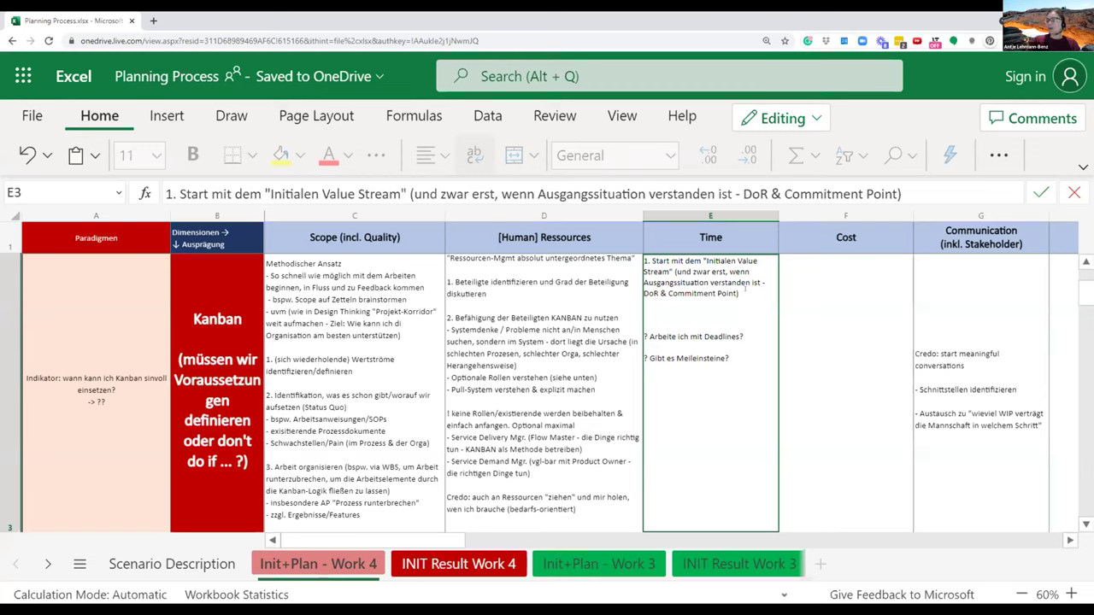
type("Iterati")
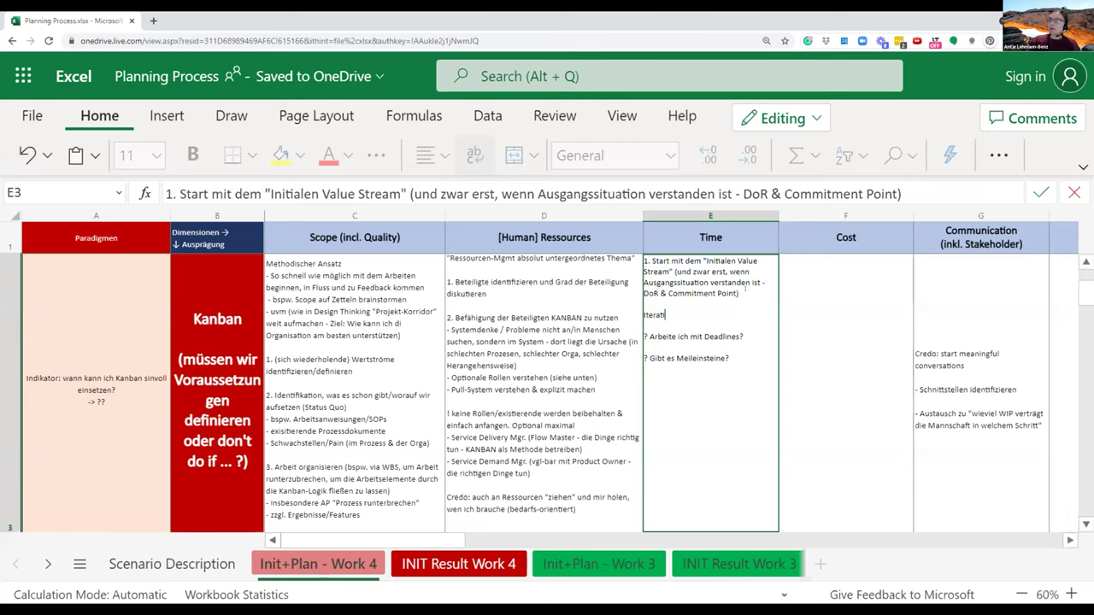
type("onen oder")
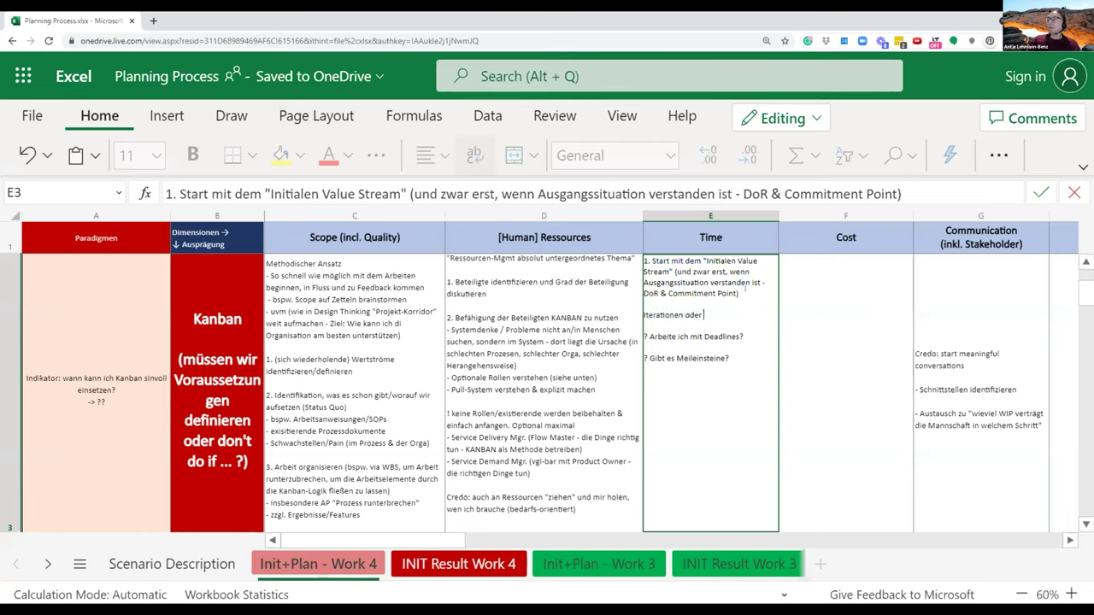
type(" kontin")
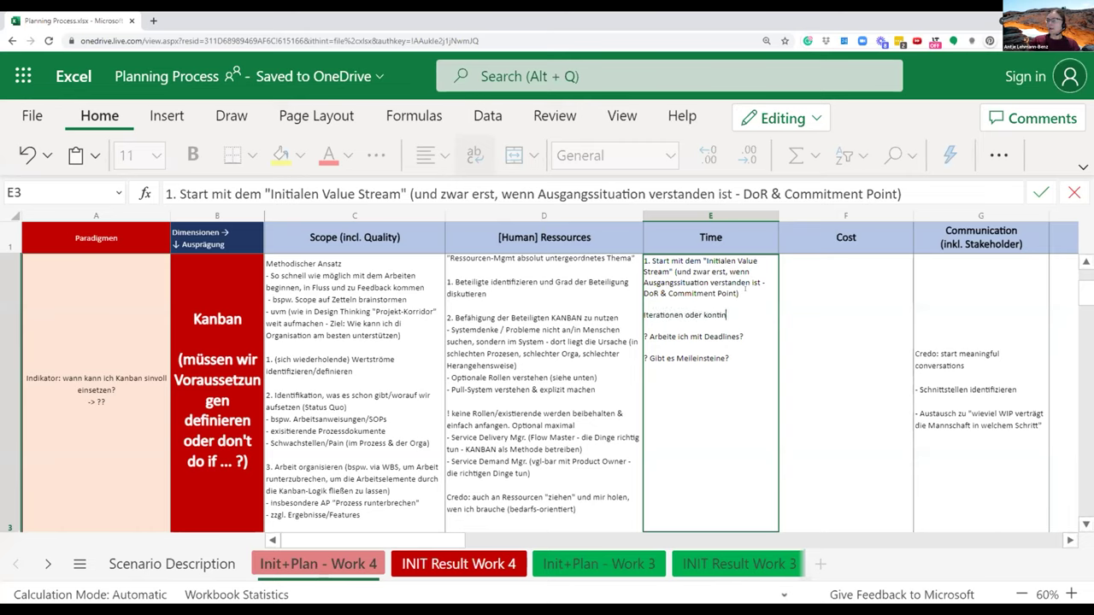
type("uierlich?  ?")
key("End")
type("?")
Step: Insert the paragraph "Vorhersagbar liefern" between item 1 and the "Iterationen oder kontinuierlich" question in E3
key("Home")
key("alt+Return")
key("alt+Return")
key("Up")
type("V")
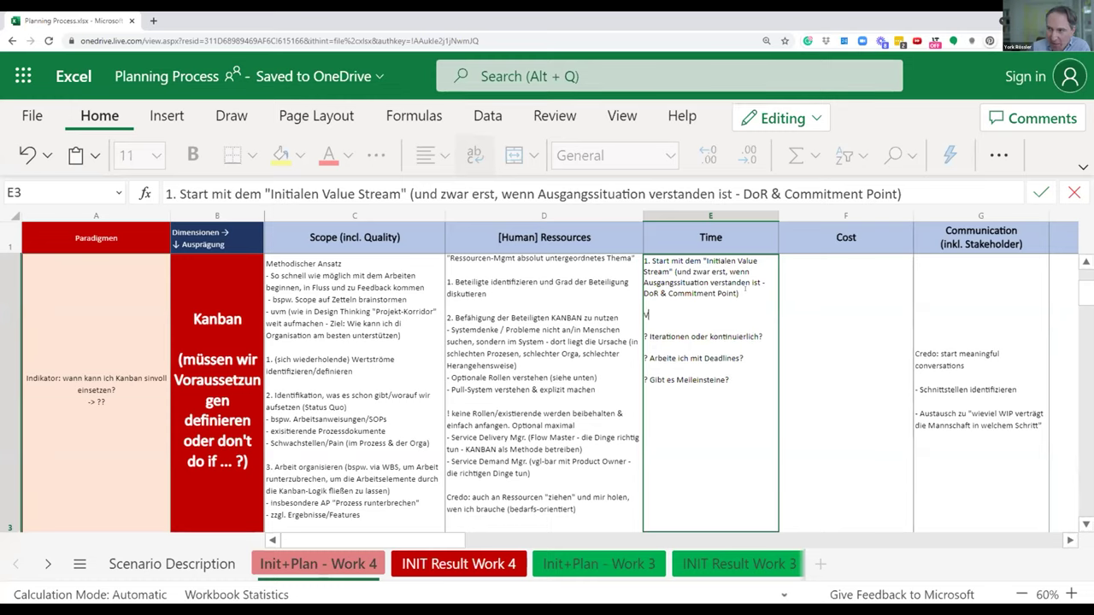
type("orhersagbar liefern")
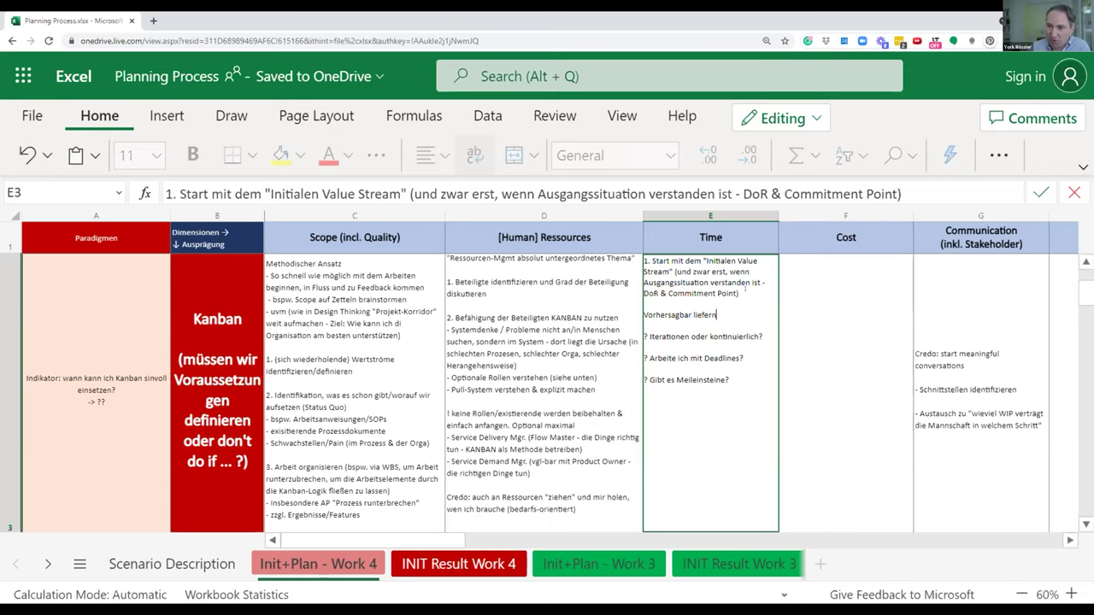
Step: Replace the "Iterationen oder kontinuierlich" question with 'gleichfürmige. vorhersagbare "Lieferung" erzeugen' and join it to "Vorhersagbar liefern" with a colon
triple_click(732, 336)
type("gleichfürmige. vorhersagbare")
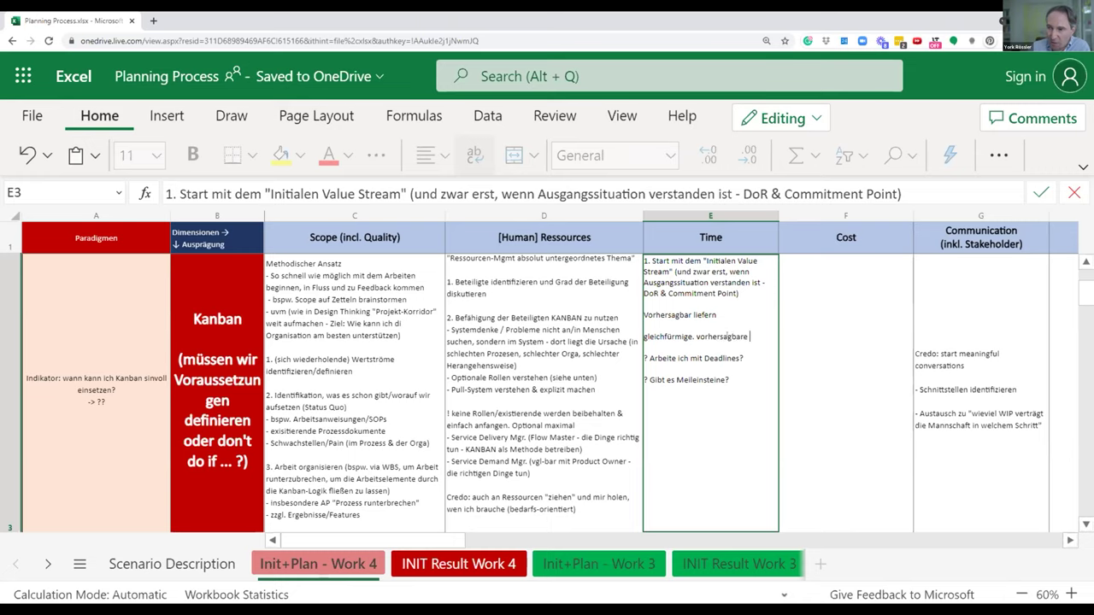
type("\"Lieferung\" erzeugen")
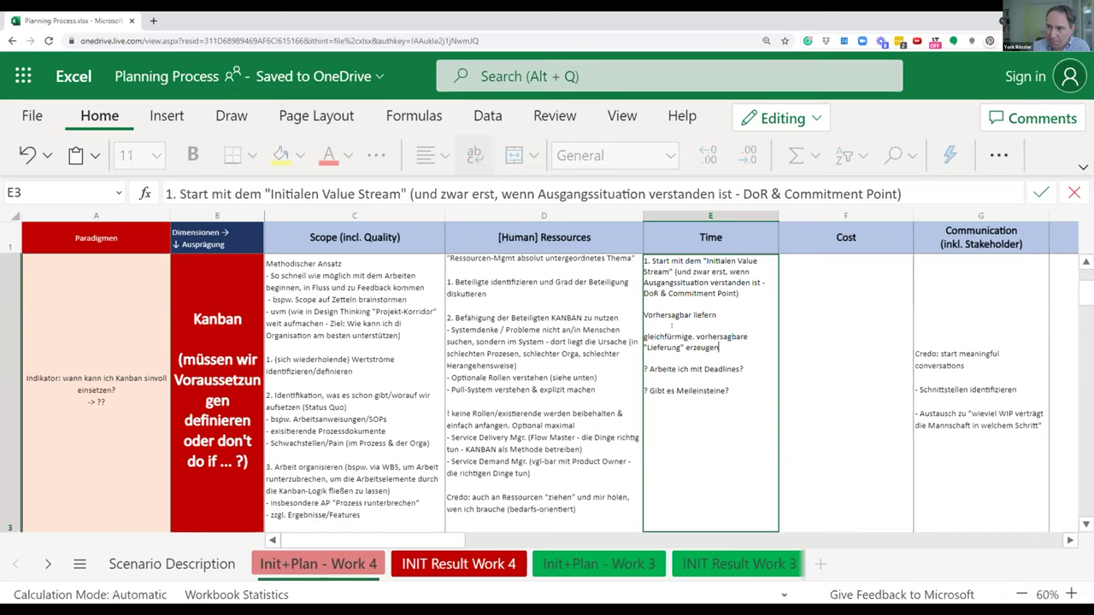
key("BackSpace")
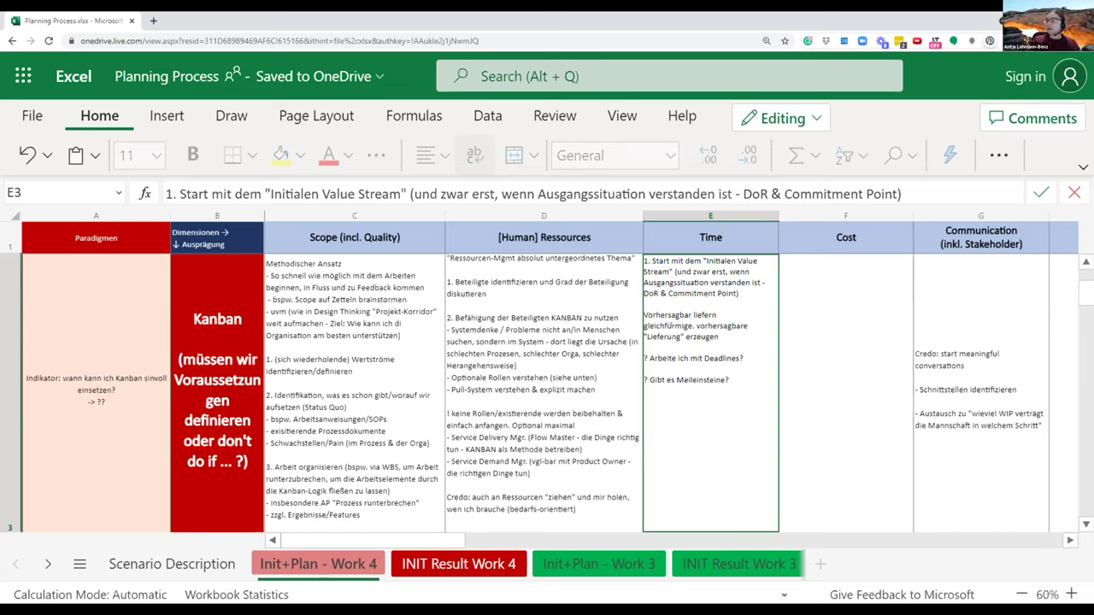
key("Delete")
type(":")
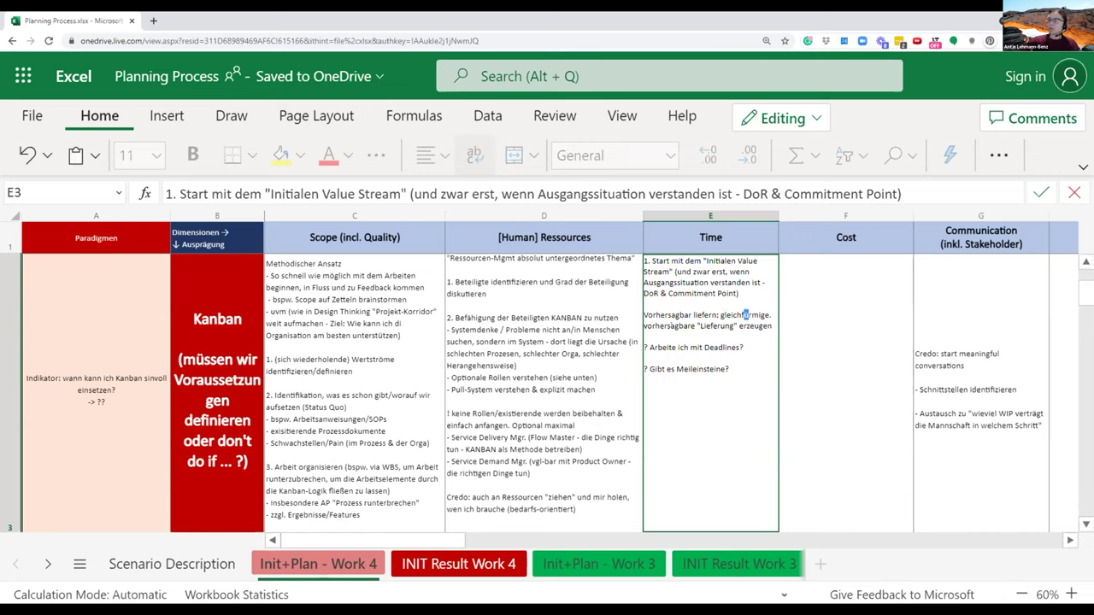
Step: Revise the "Vorhersagbar liefern" paragraph to read '2. Vorhersagbar liefern: gleichförmige, vorhersagbare "Lieferung" der Ergebnsisse erzeugen'
left_click(766, 315)
key("Delete")
type(",")
left_click(695, 325)
type("der")
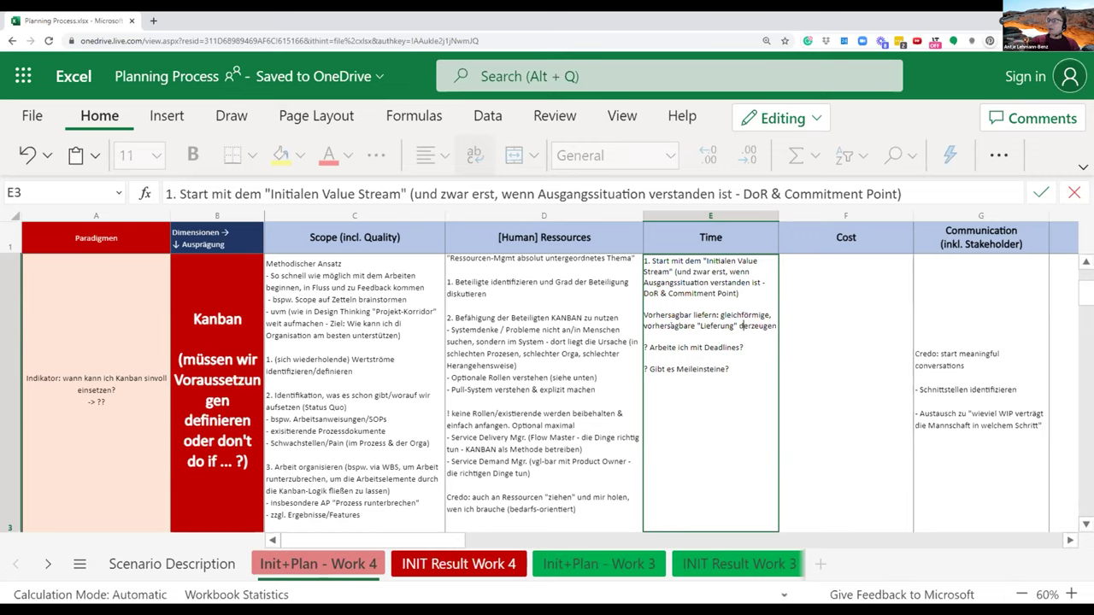
type("Ergebnsise ")
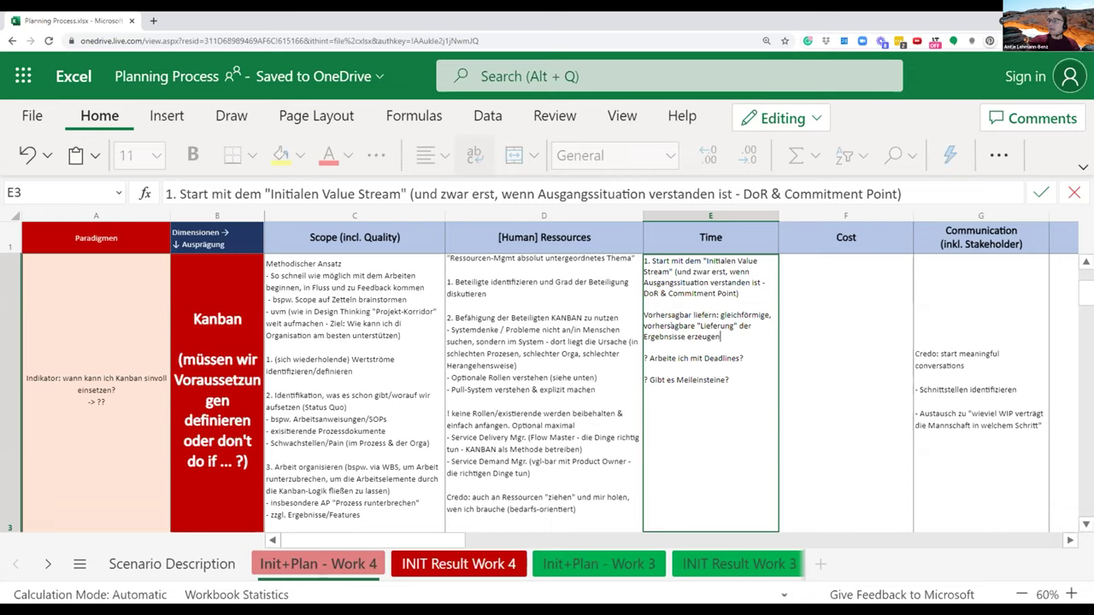
type("2.")
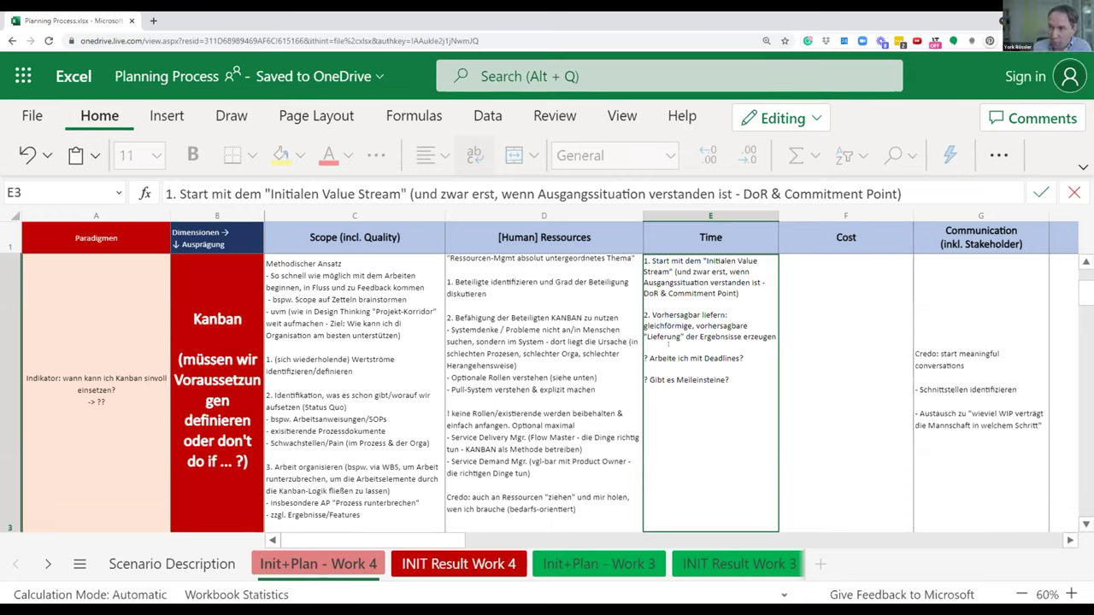
Step: Add "3. Nur Pull, wenn freie Kapa vorhanden ist" as a separate paragraph below item 2 in E3
key("alt+Return")
key("alt+Return")
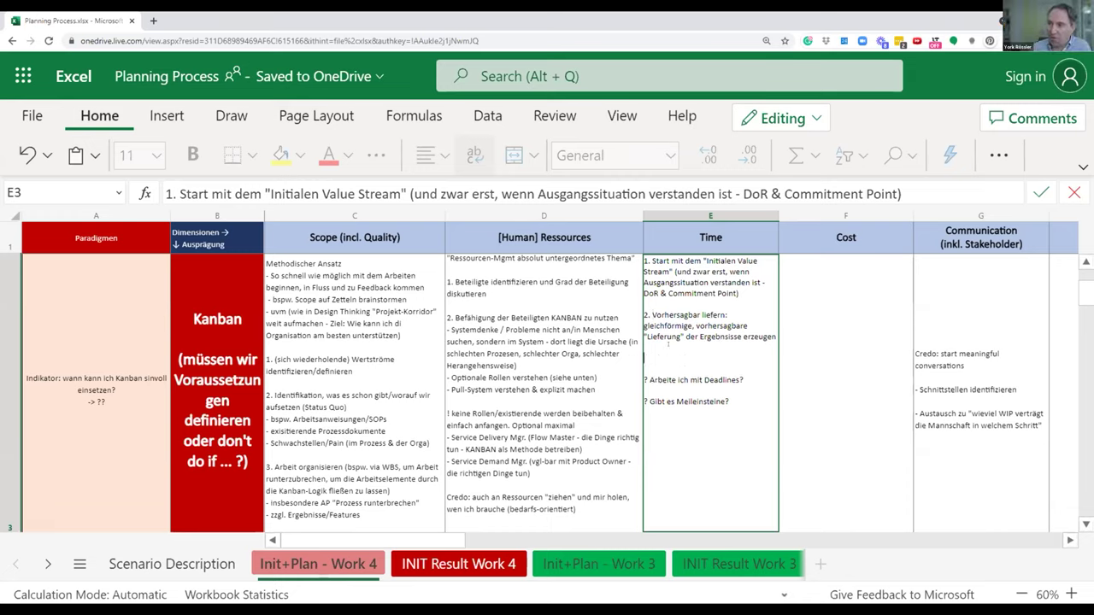
type("3. Nur Pull")
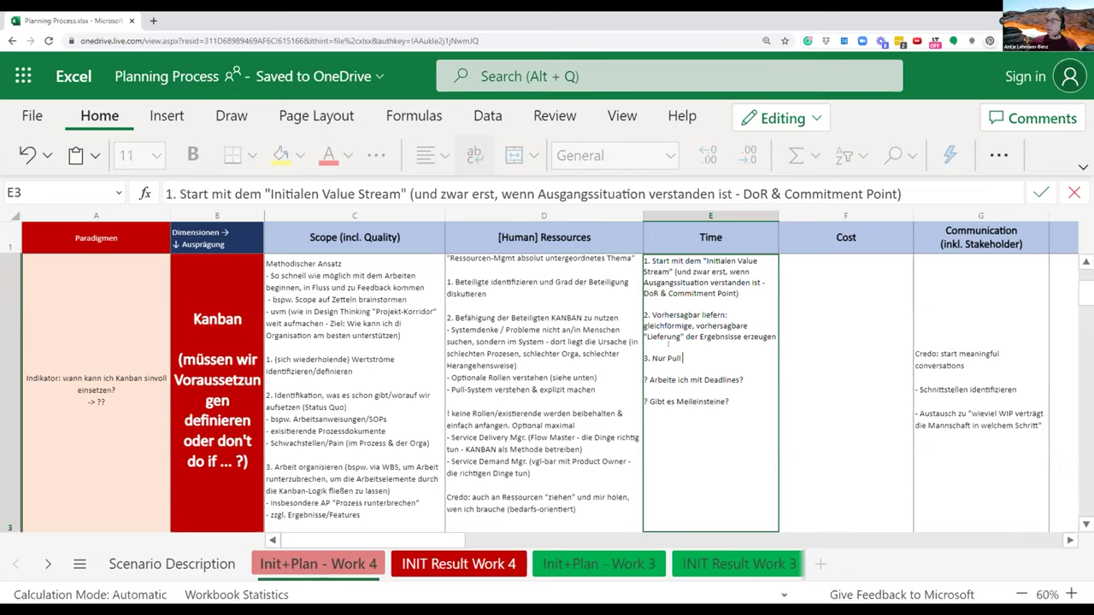
type(", wenn f")
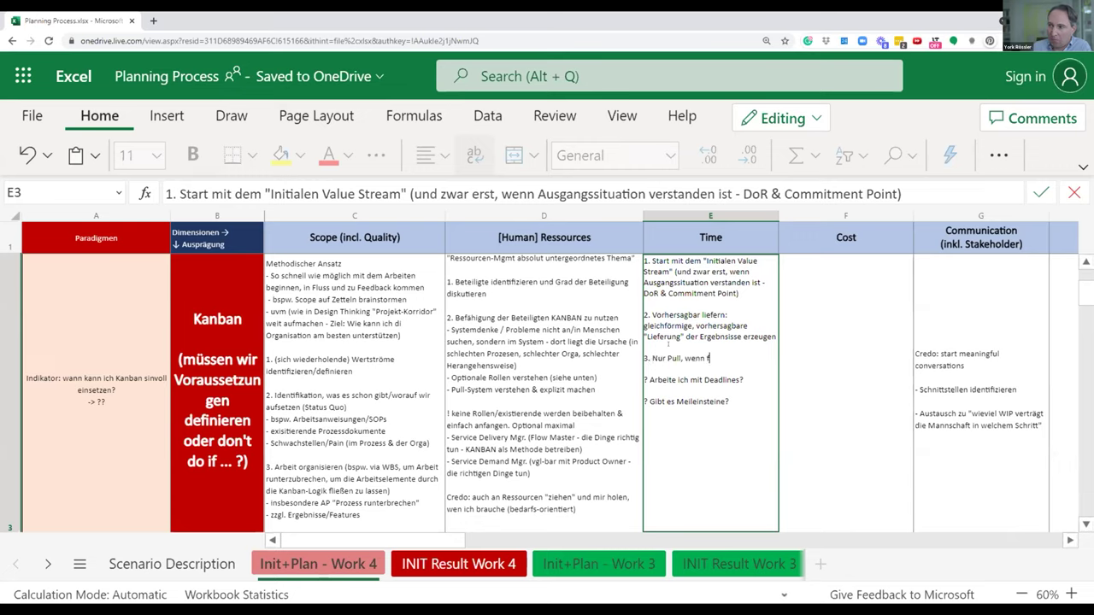
type("reie Kapa vo")
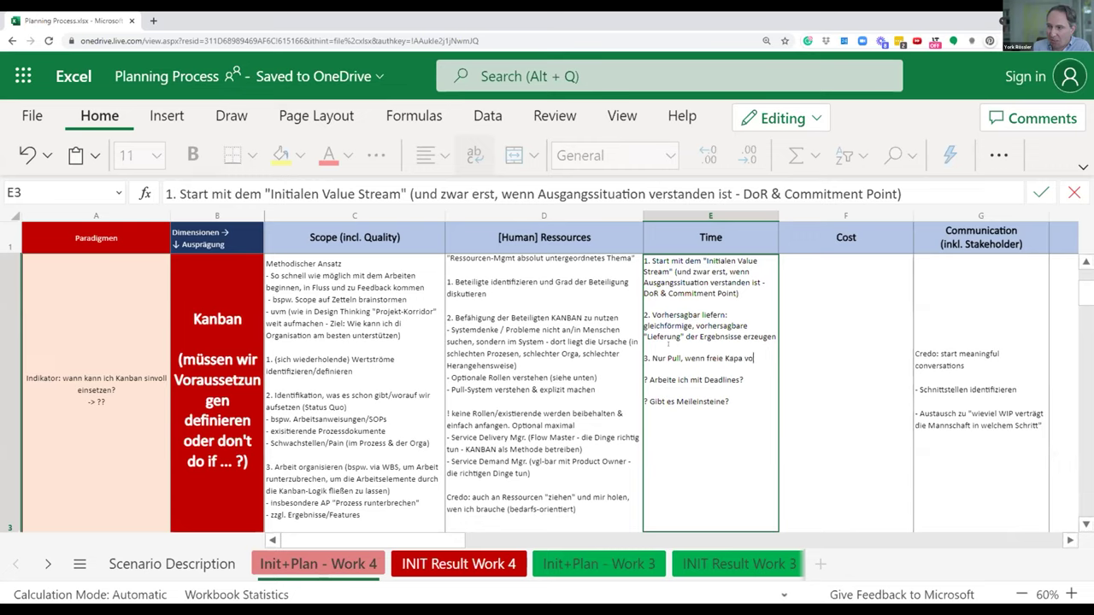
type("rhanden ist")
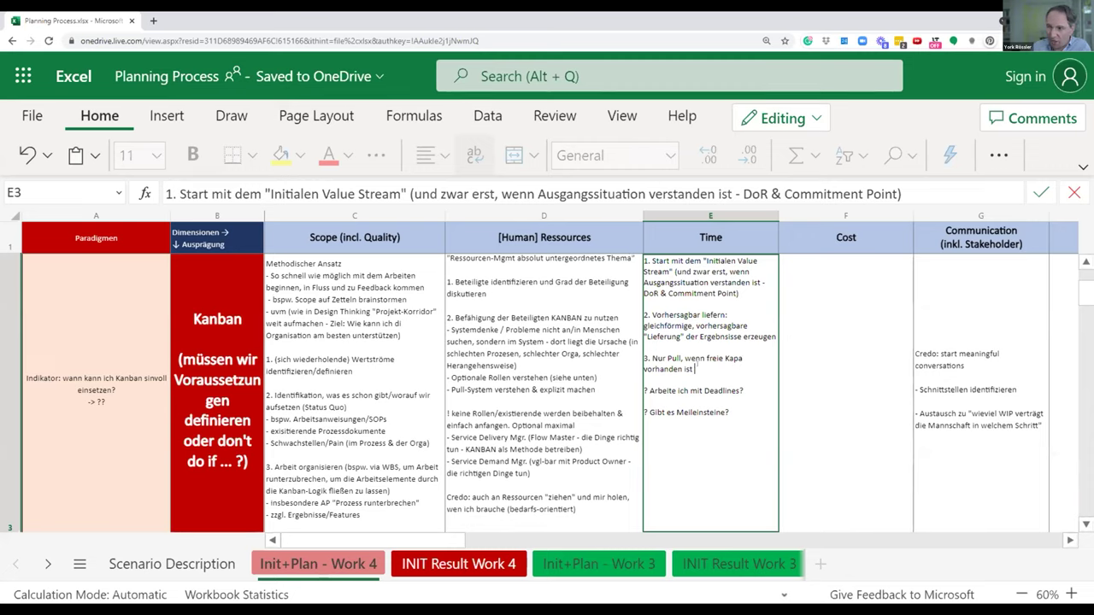
Step: Append the remark '(CS "blöd nur, wenn es "kein" Ressourcen-Mgmt gibt, nicht?")' to item 3 in E3
type("(blöd nur, wenn ")
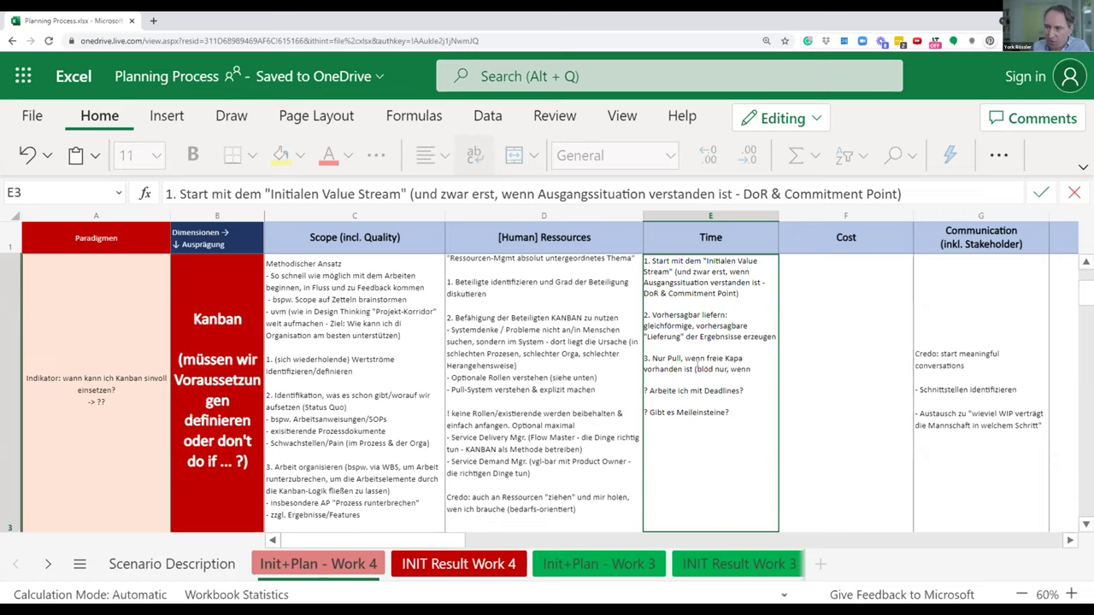
type("es \"kein\" R")
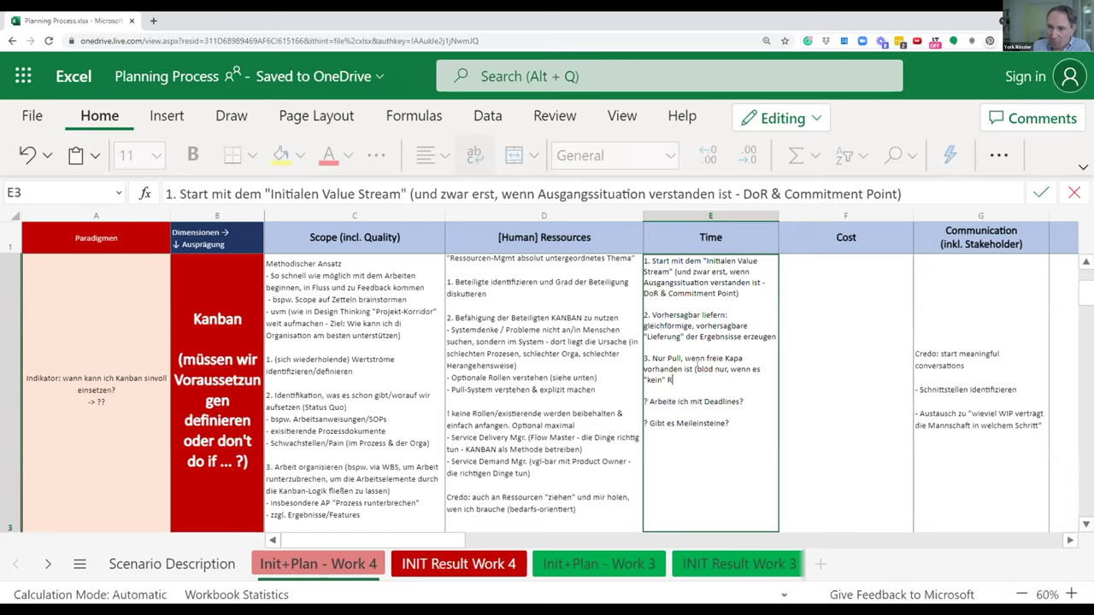
type("essourcen-Mgmt gibt")
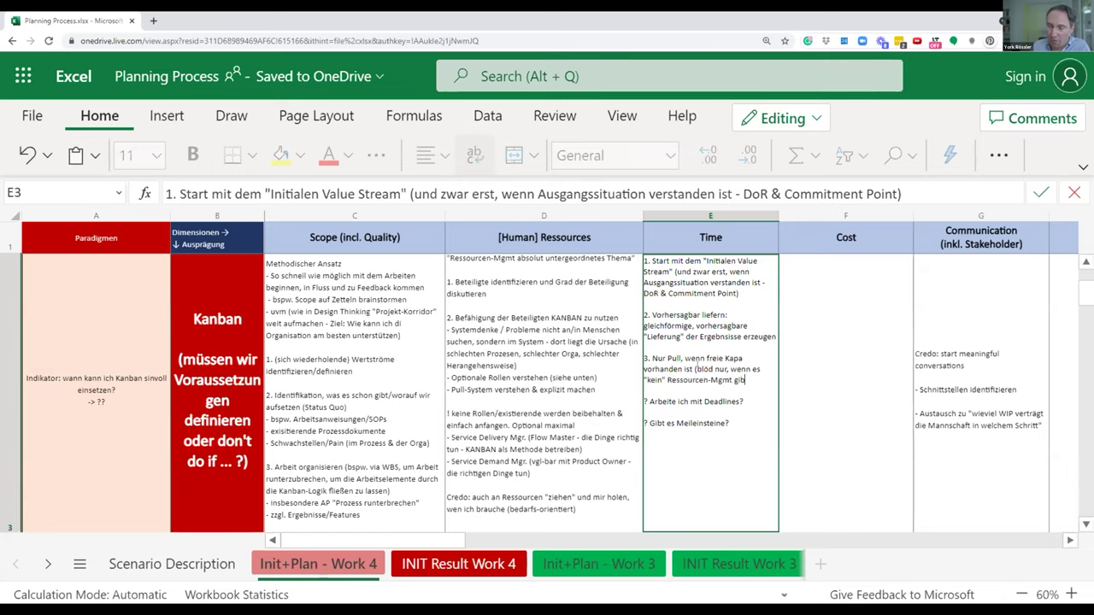
type(", nicht?\"")
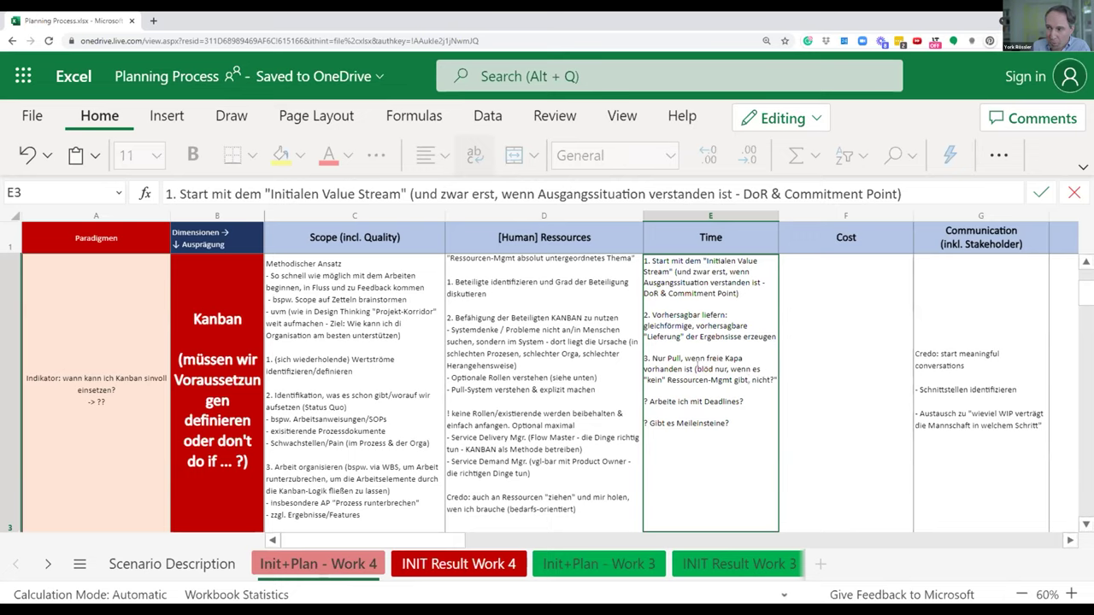
type(")")
left_click(698, 369)
type("\"")
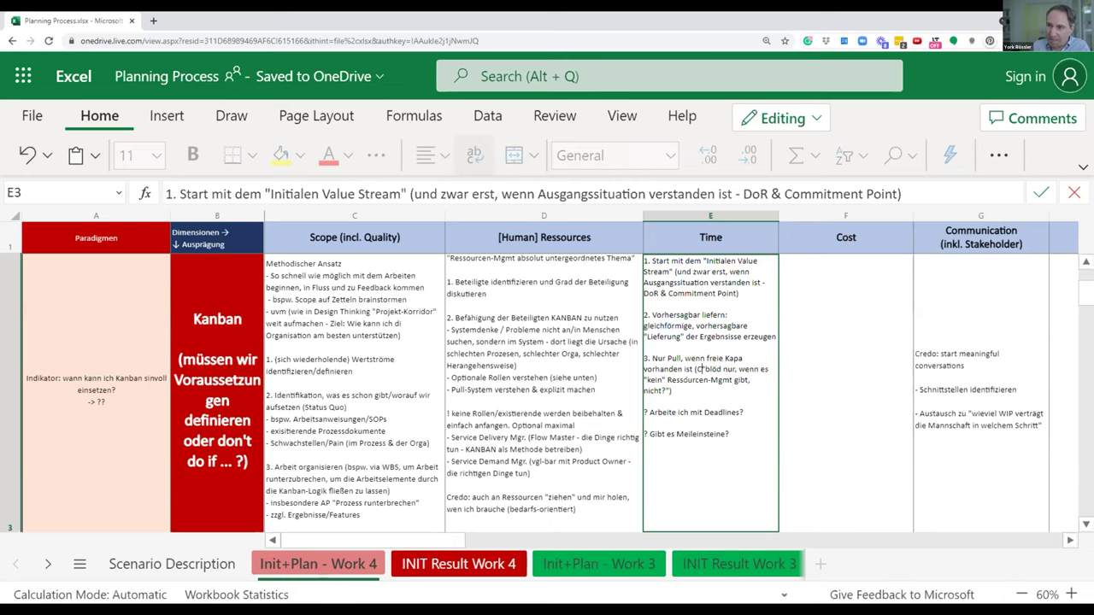
type("S")
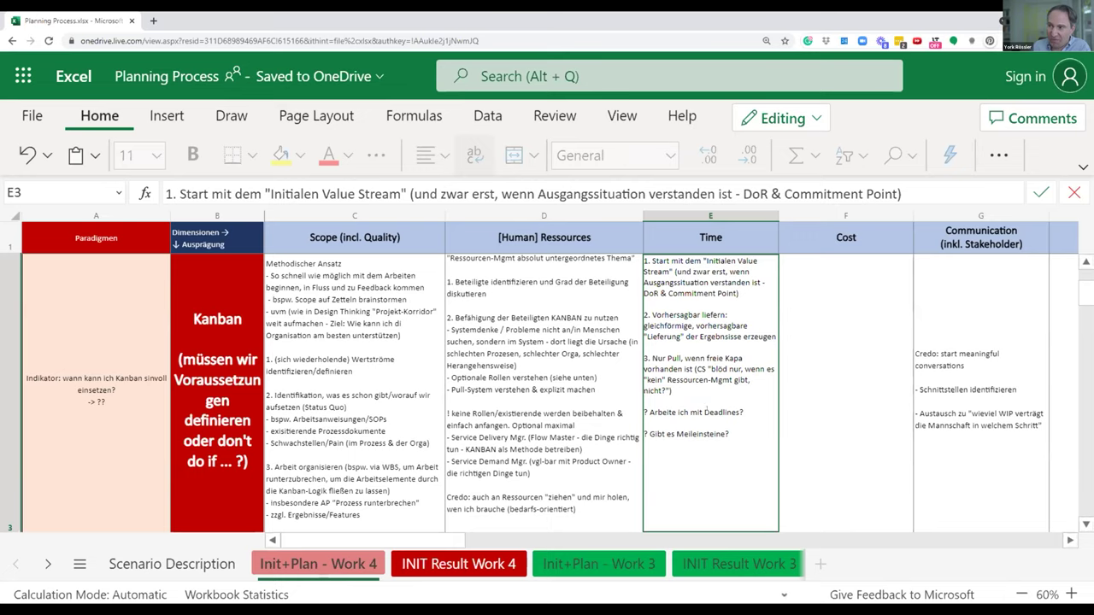
Step: Replace the Deadlines question in E3 with "4. Keine fixen Termien - sobald Kapa da ist, alles so schnell wie möglich fertig machen"
triple_click(708, 411)
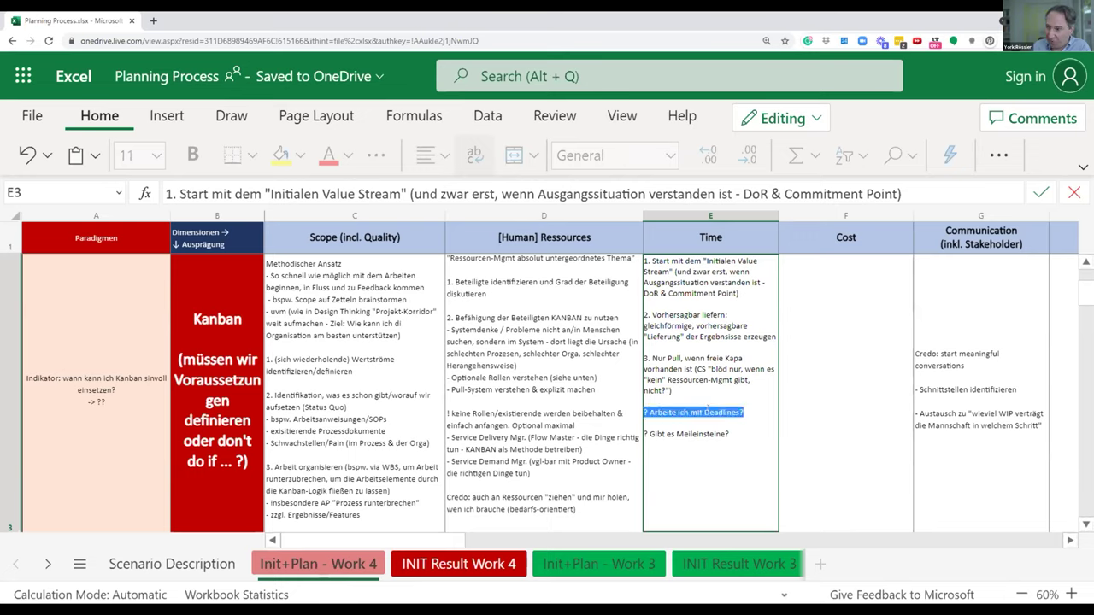
type("4. Keine ")
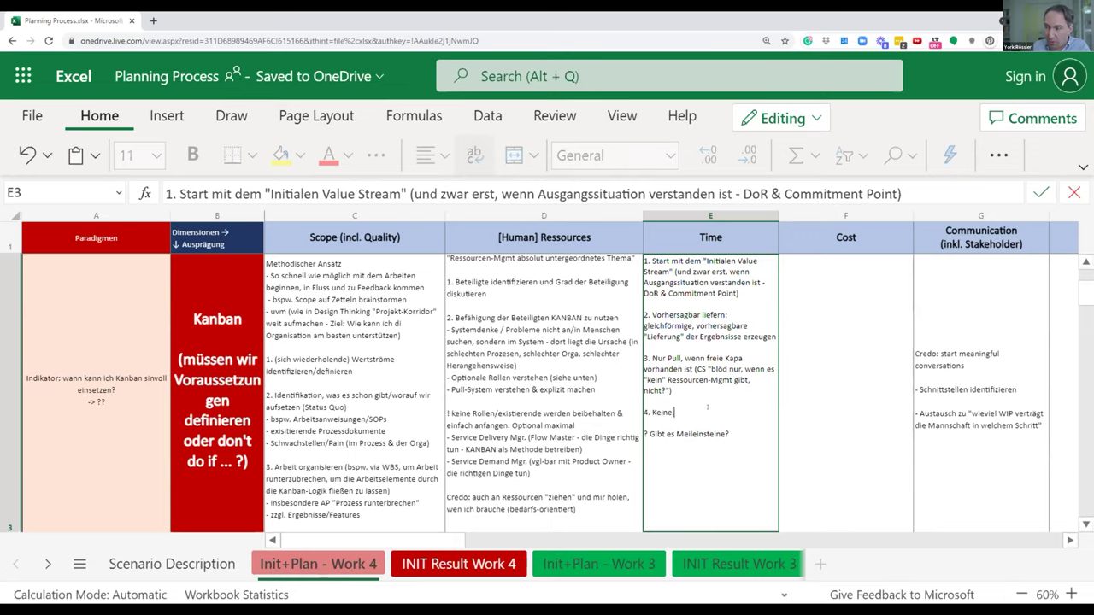
type("fixen Termien - sobald Kapa da ist, alle")
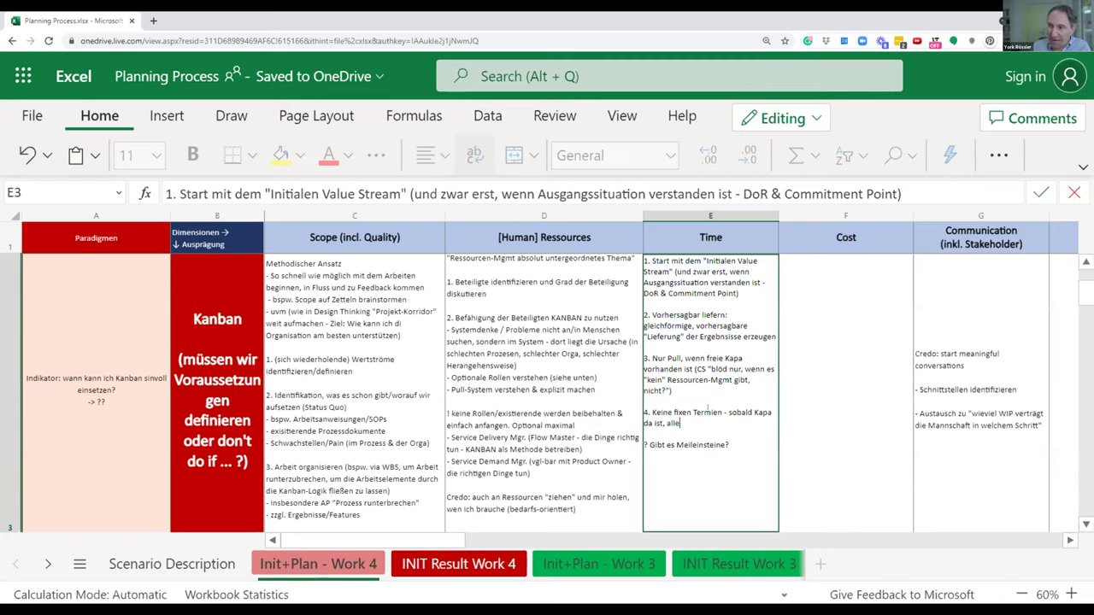
type("s so schnell wie möglich fertig machen")
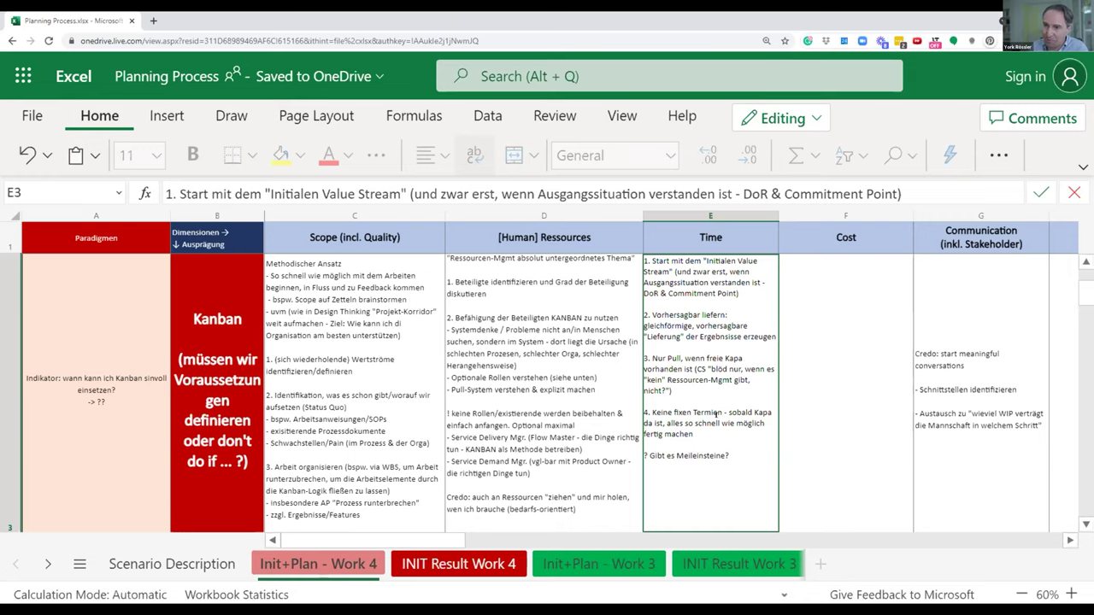
Step: Append "(explizit keine Deadlines/fixe Termine - nur bei Impact of Delay, um Schaden abzuwenden)" to item 4 in E3
type("(expli")
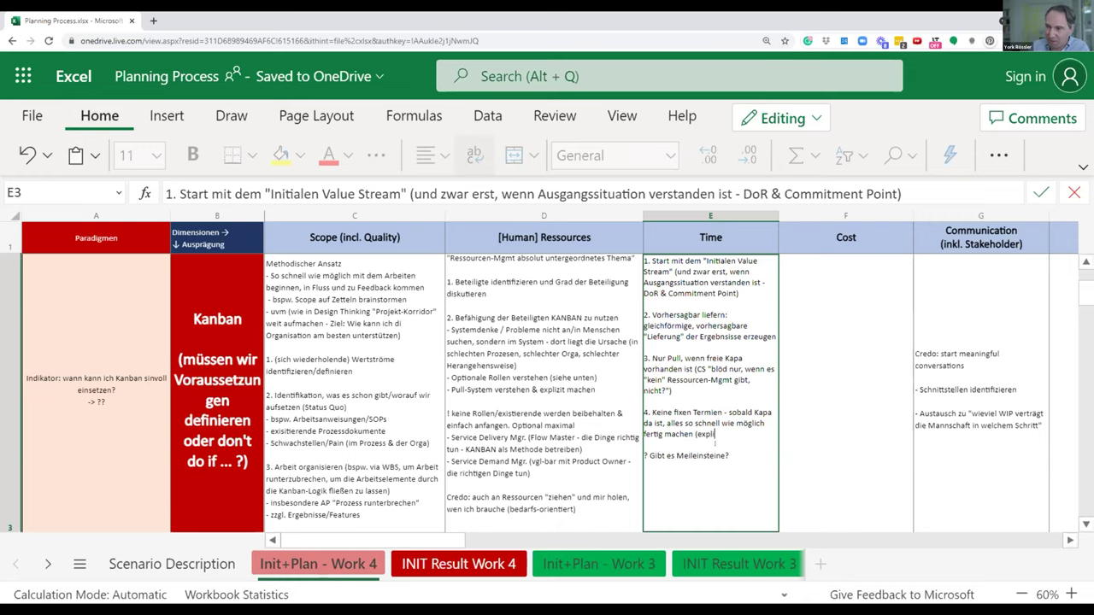
type("zit keine Deadlines")
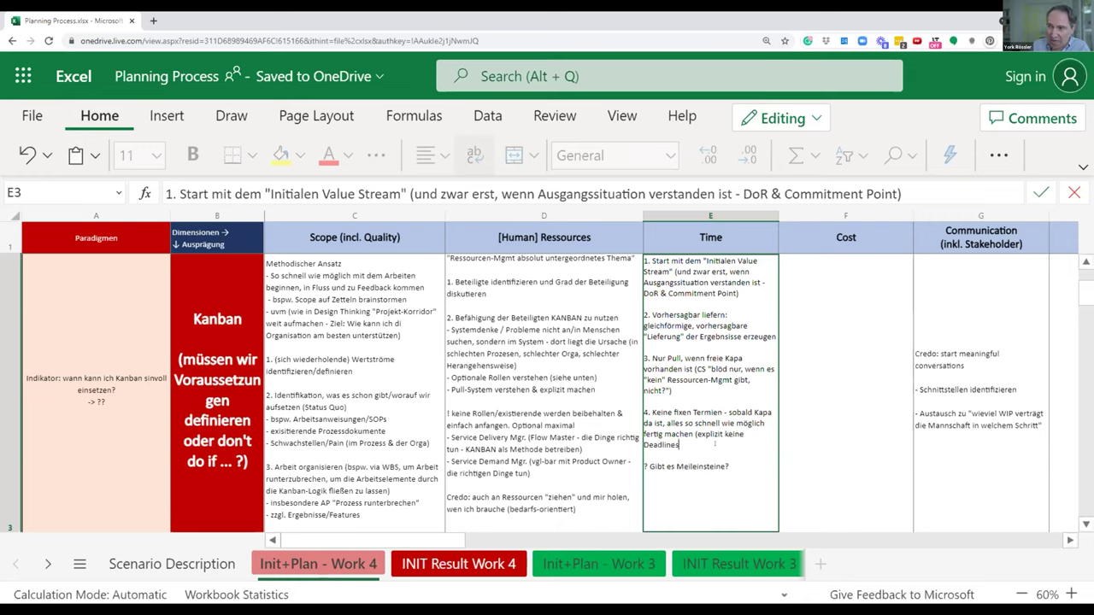
type("/fixe termine - nur ")
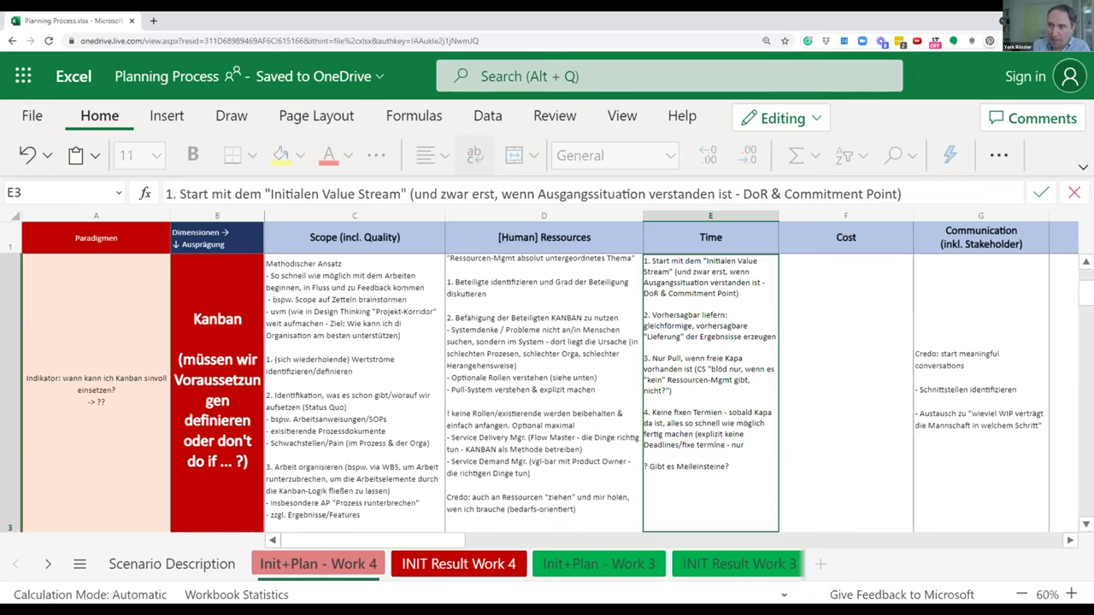
type("bei Impat")
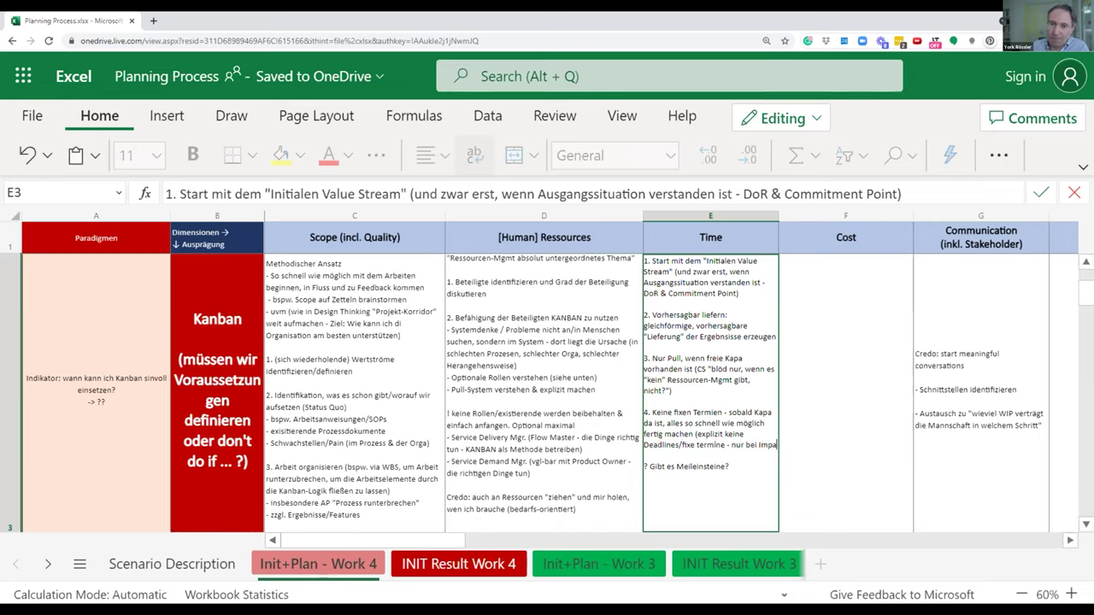
key("BackSpace")
key("BackSpace")
type("ct of De")
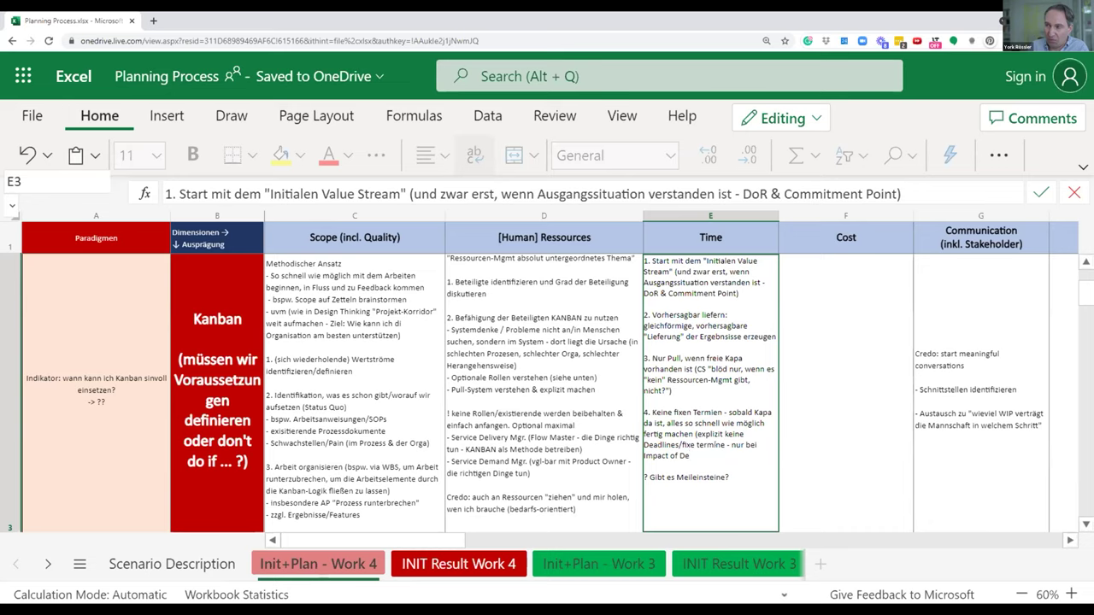
type("lay")
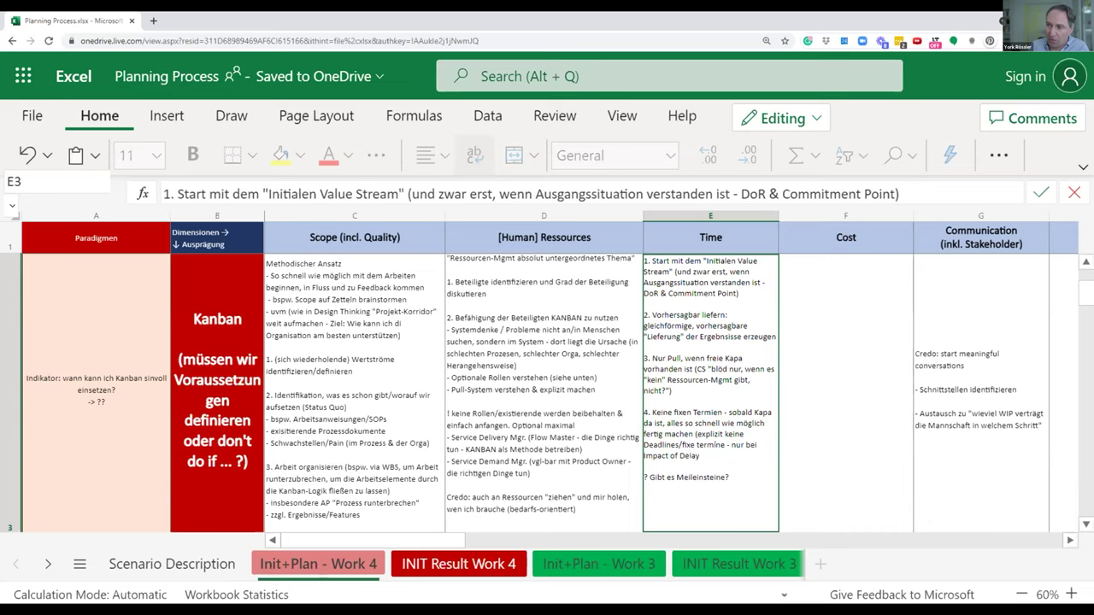
type(", um Schad")
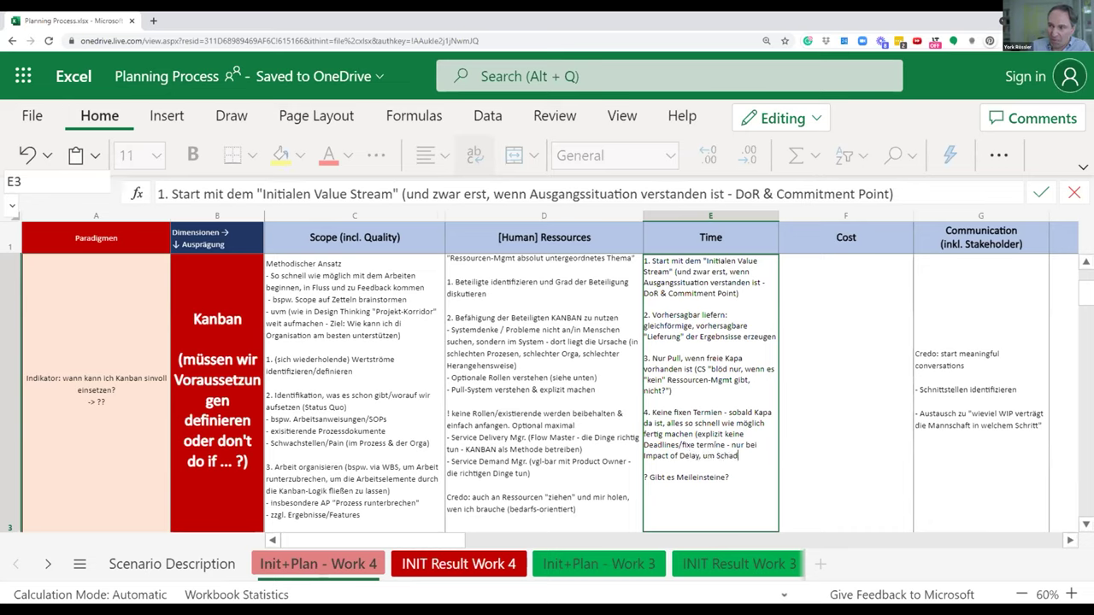
type("en abzuwe")
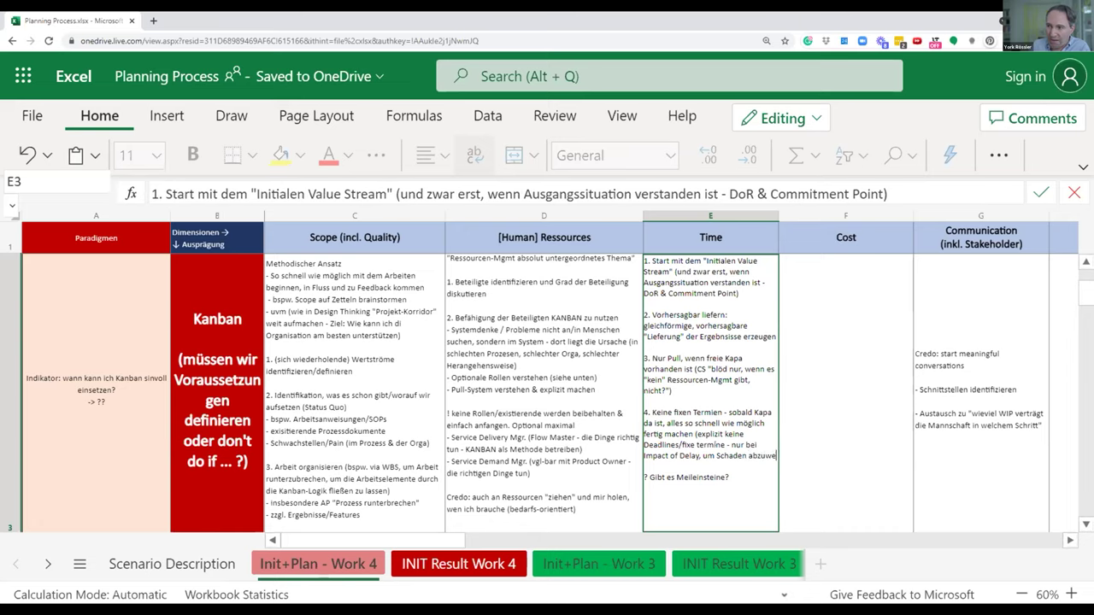
type("nden")
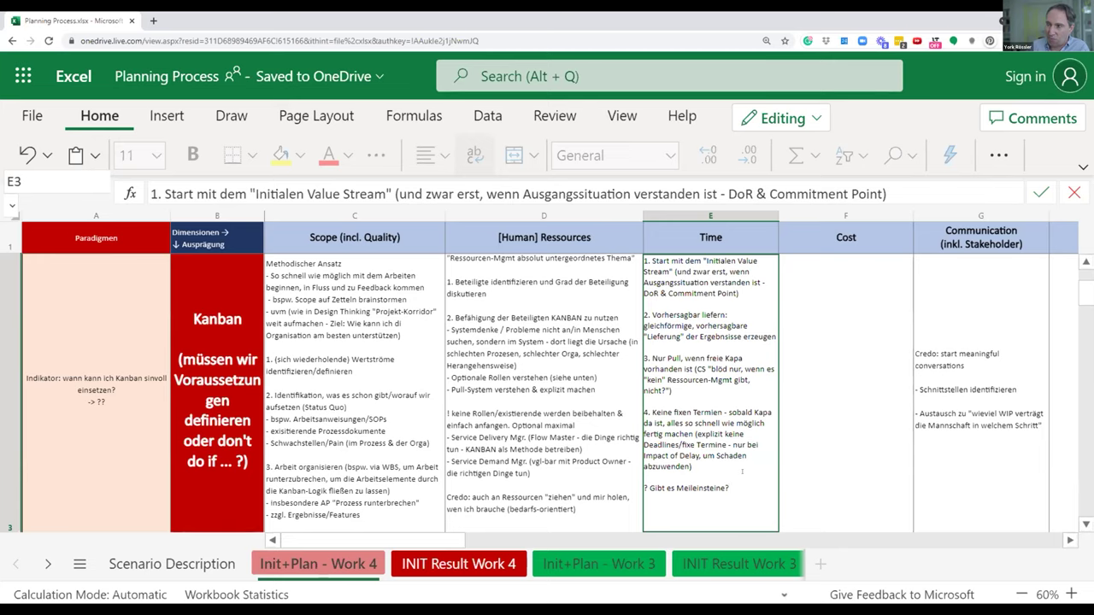
Step: Put "Impact of Delay" in quotation marks in item 4 and make item 3's inner quotation read "kein Ressourcen-Mgmt"
left_click(647, 455)
type("\"")
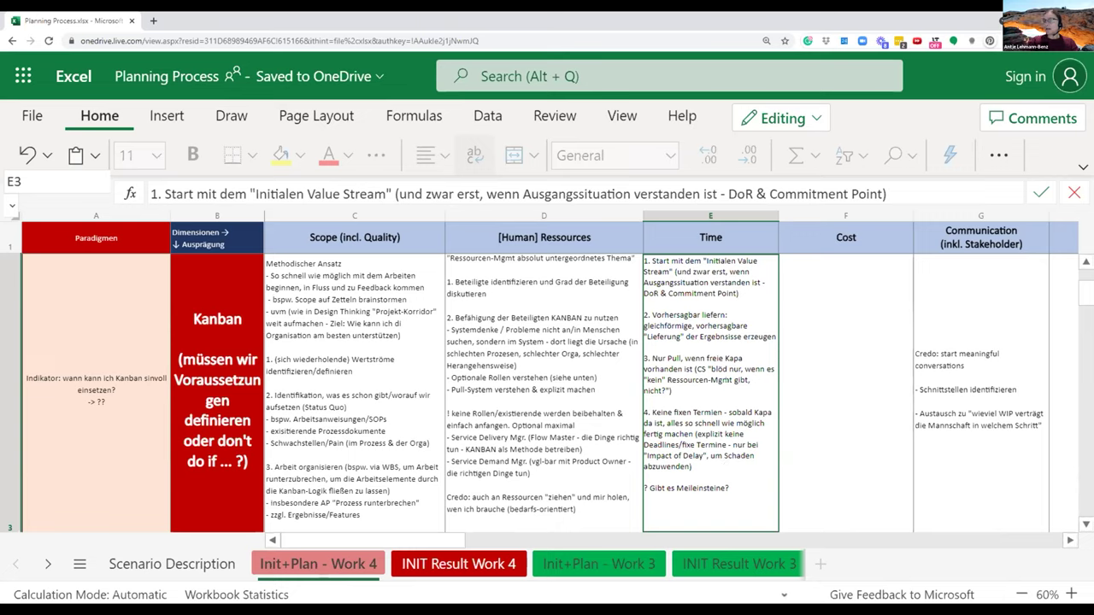
type("\"")
left_click(665, 380)
key("BackSpace")
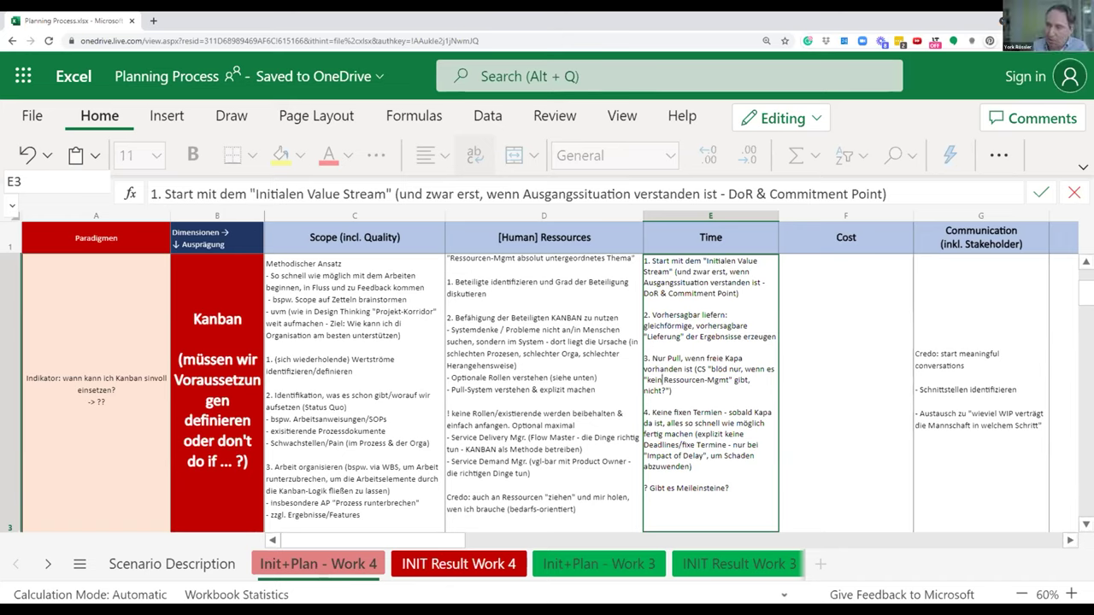
Step: Replace the milestone question at the end of E3 with a separate paragraph reading "Service-Klassen für 4 Dinglichkeits-Stufen"
left_click(732, 486)
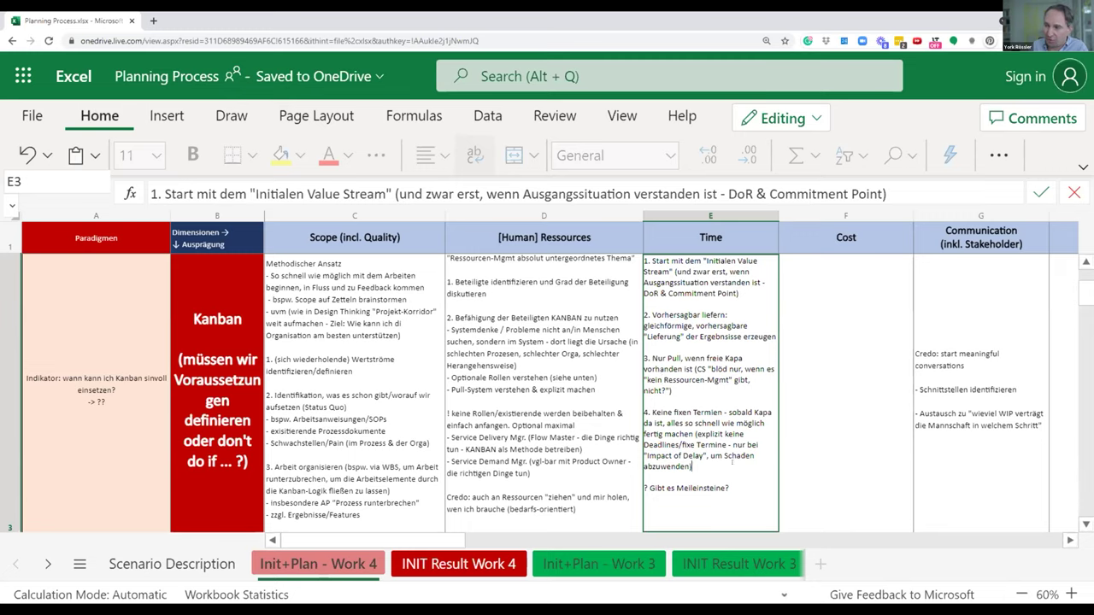
key("alt+Return")
key("alt+Return")
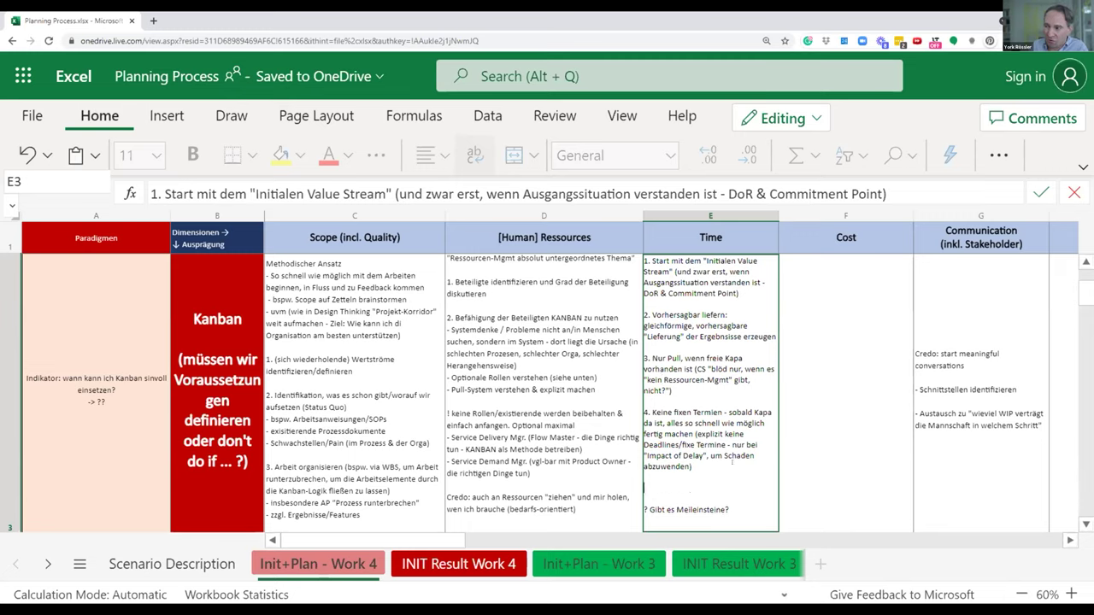
type("Servi")
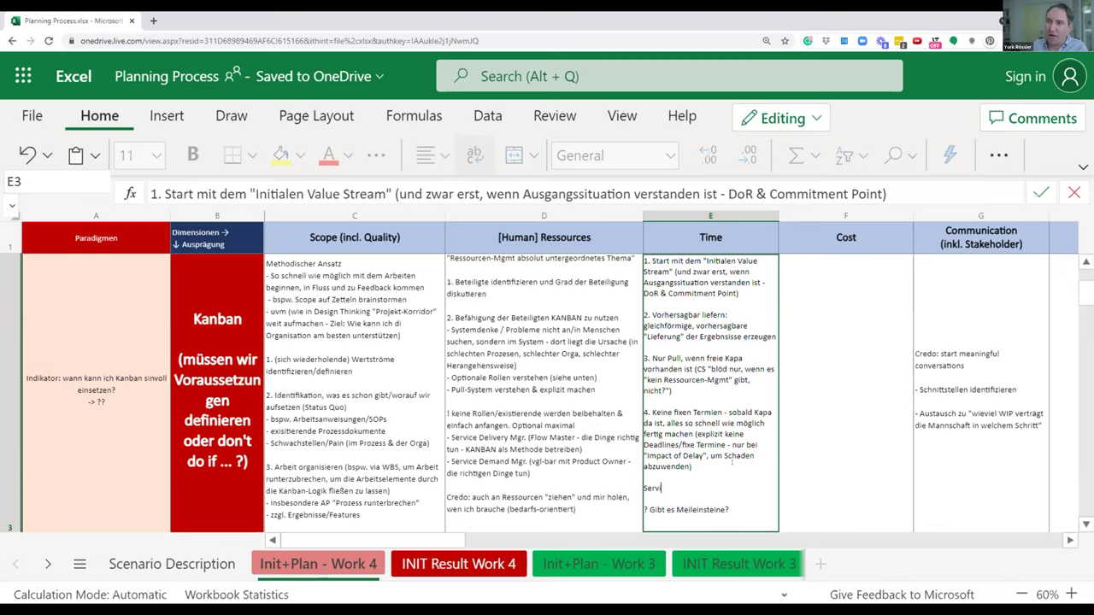
type("ce-Kla")
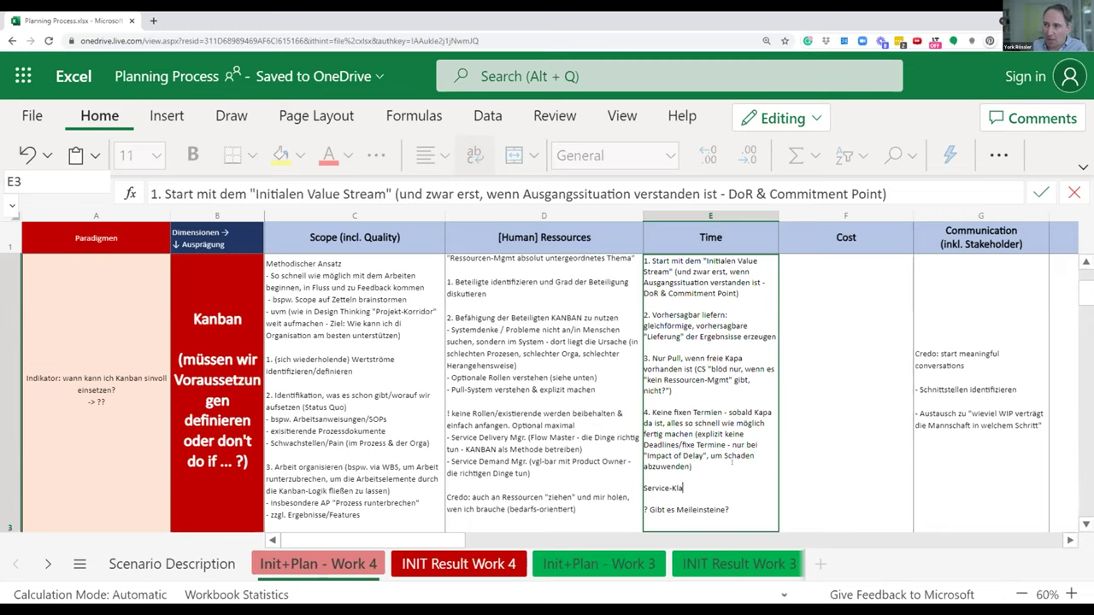
type("ssen für Di")
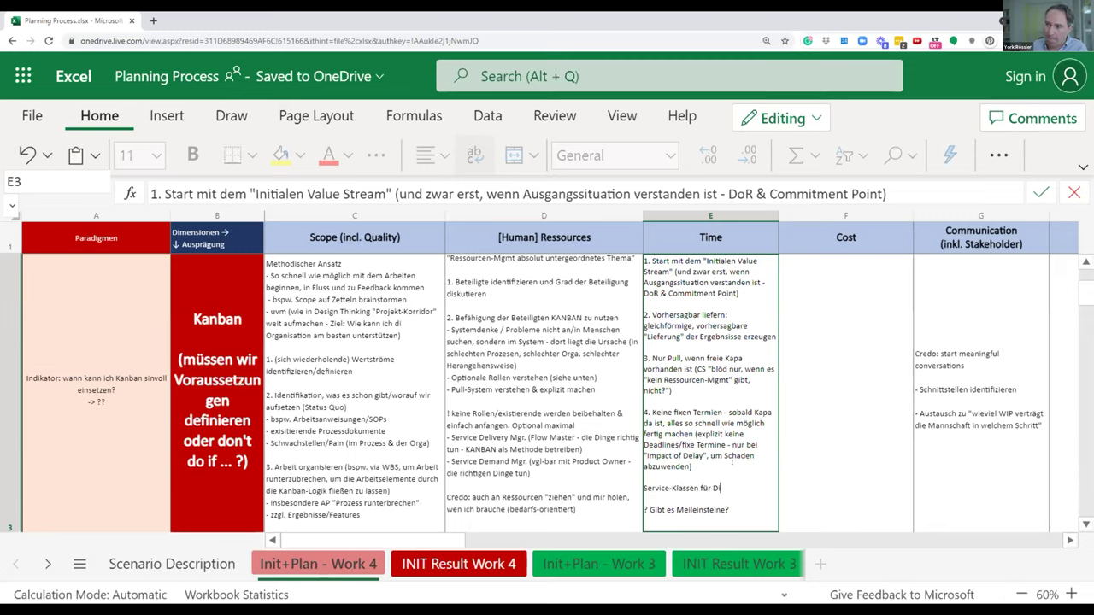
type("ngling")
key("BackSpace")
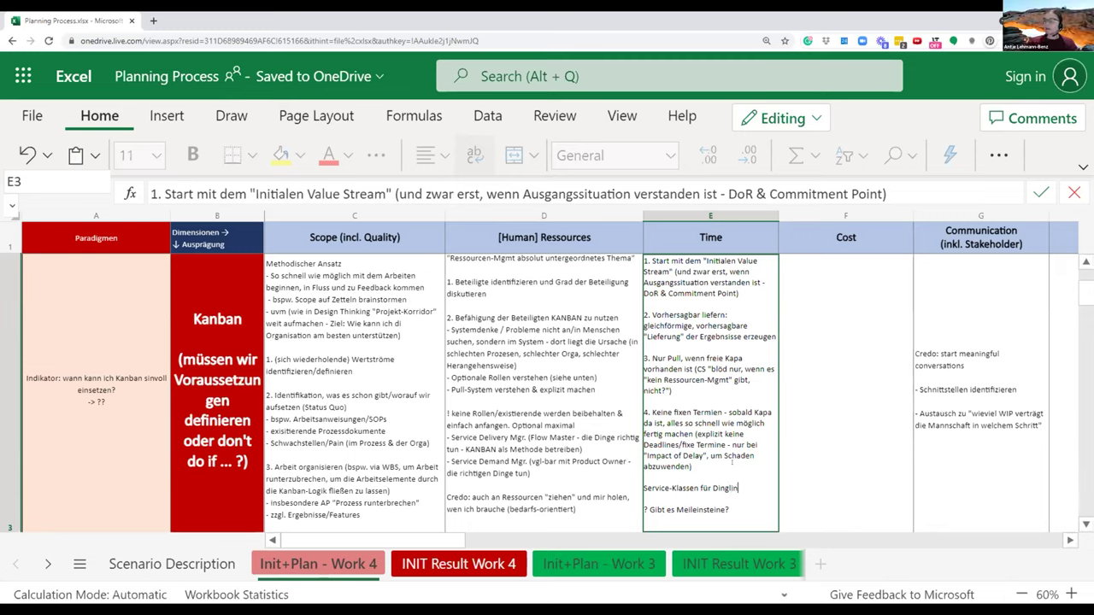
key("BackSpace")
type("chkeit")
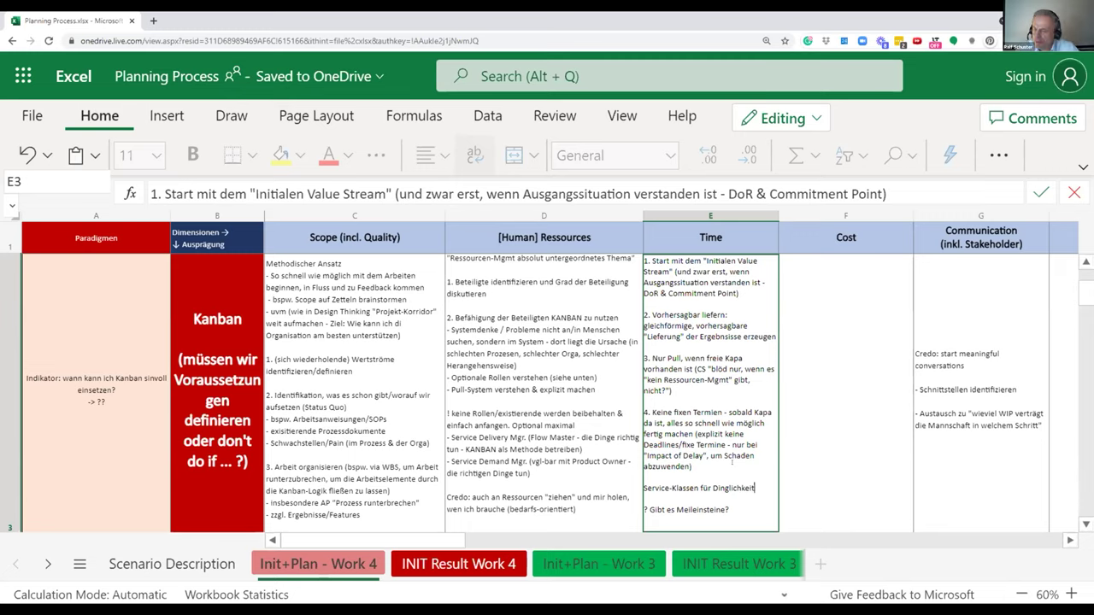
type("s")
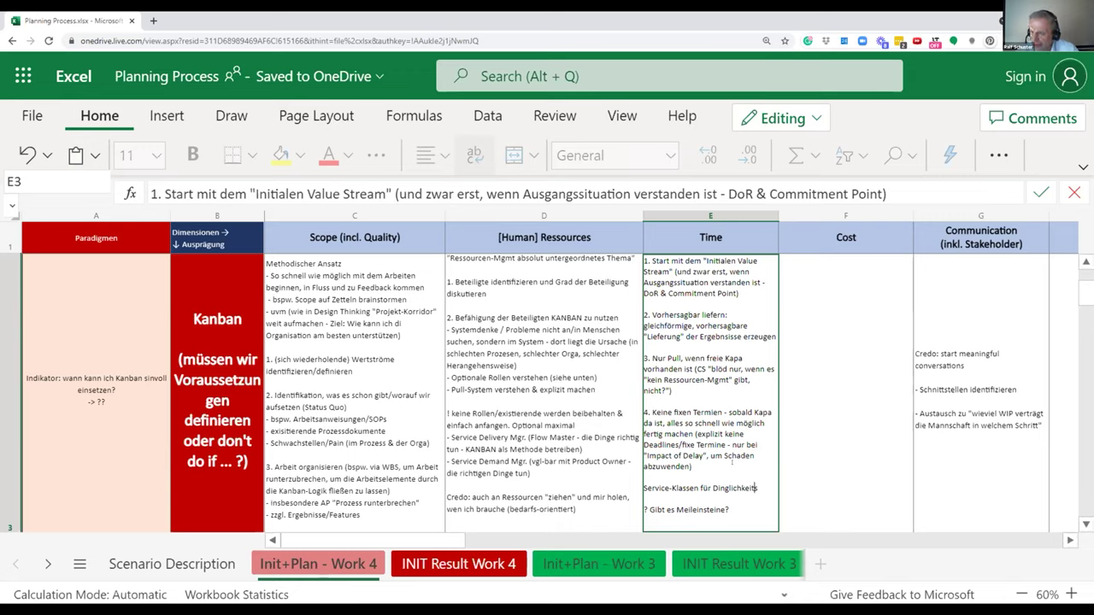
type("4 ")
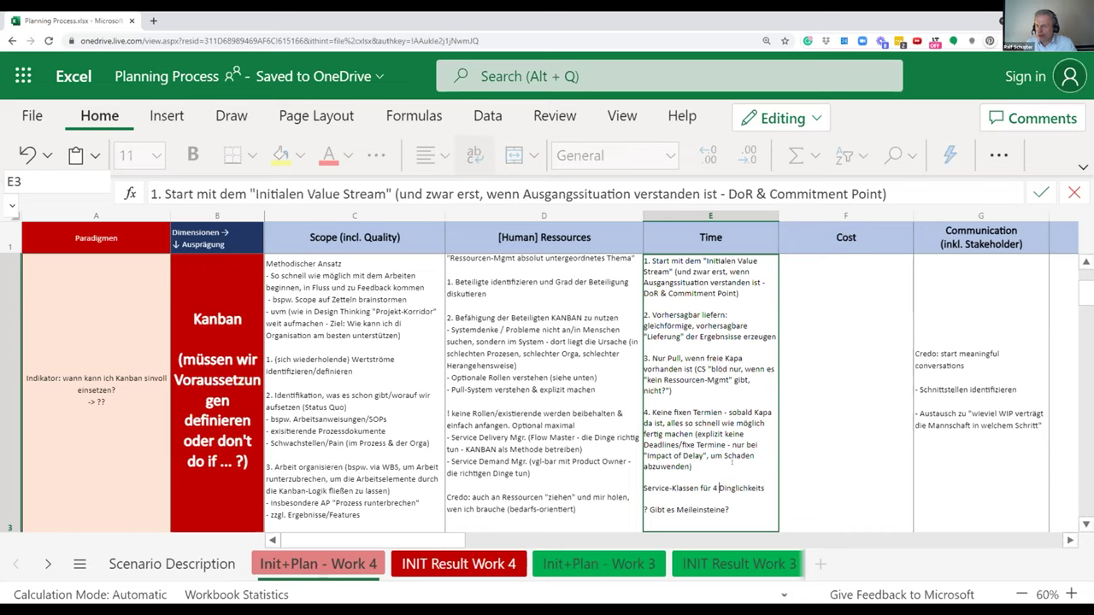
type("-Stufen")
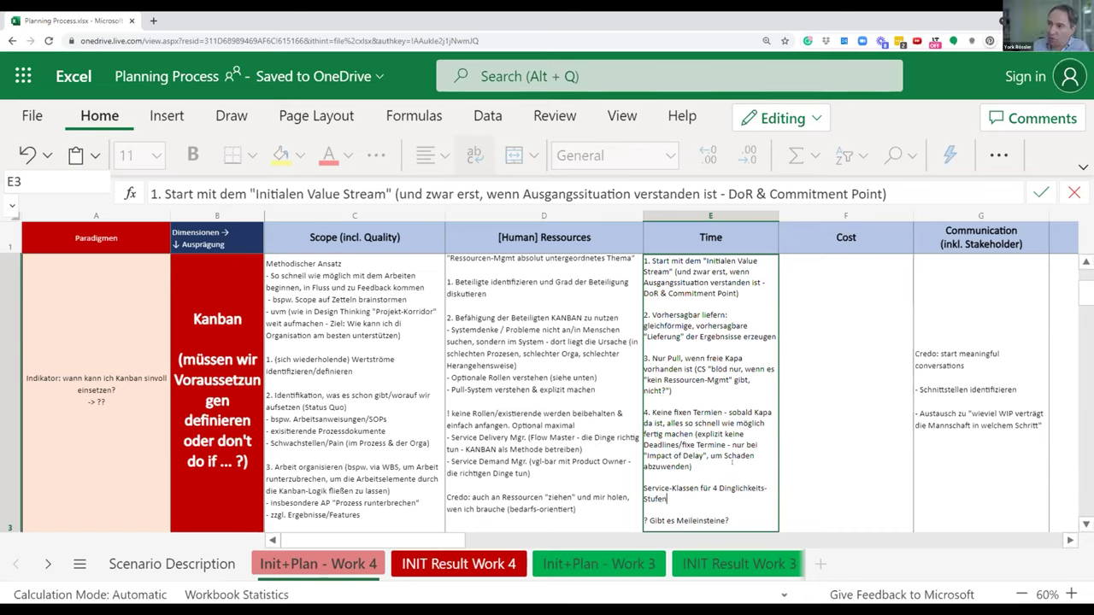
key("ctrl+shift+End")
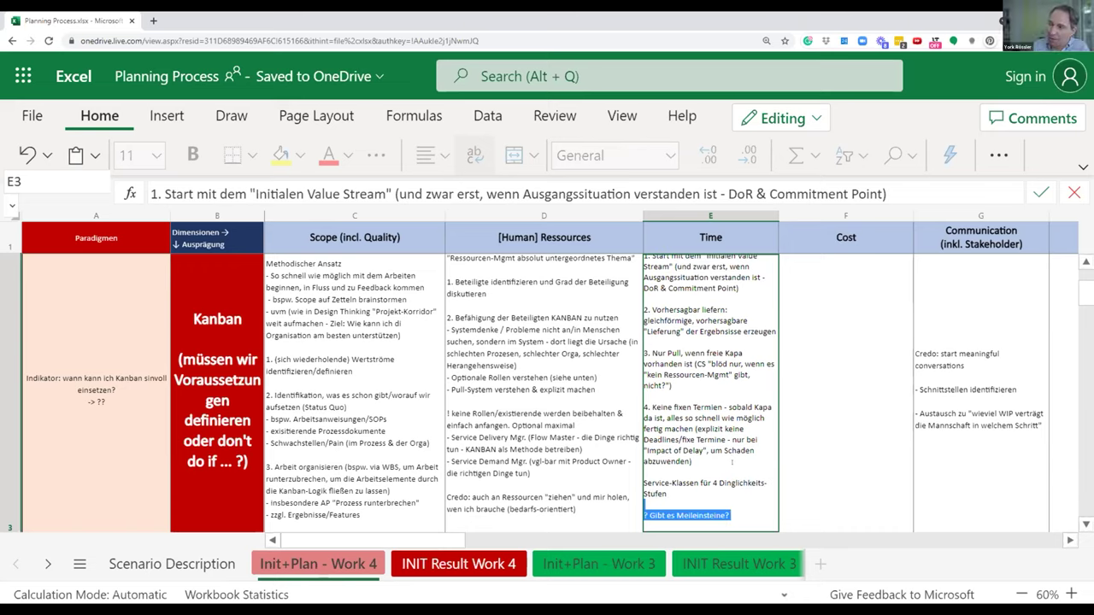
key("Delete")
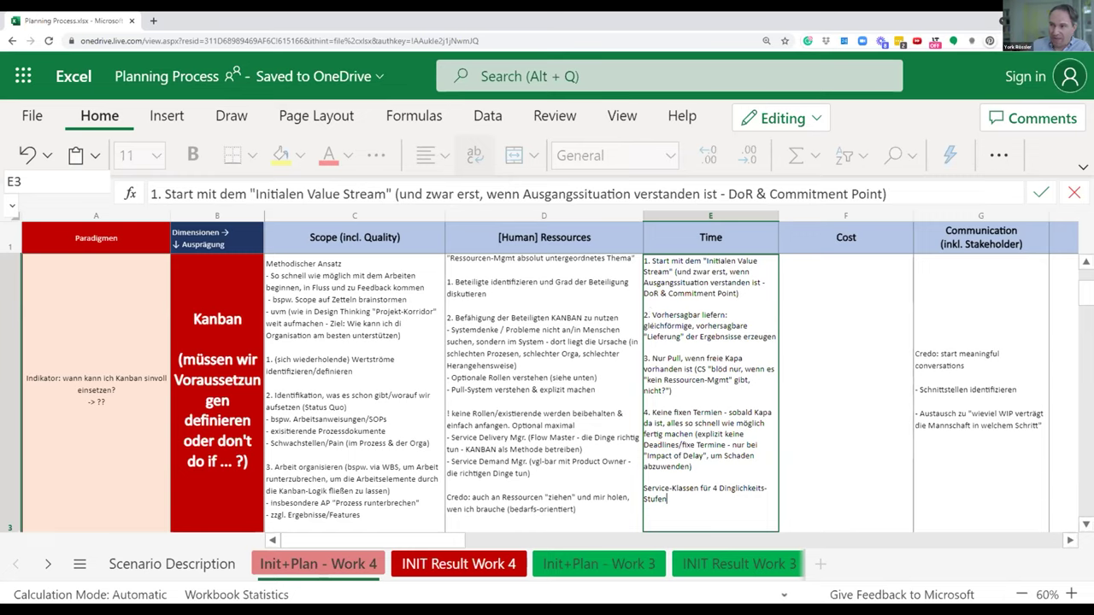
Step: Change "Vorhersagbar" to "Vorhersagbarkeit" in item 2 and add the sub-point "- dafür müssen sich die Tätigkeiten wiederholen" beneath it
left_click(699, 314)
type("keit")
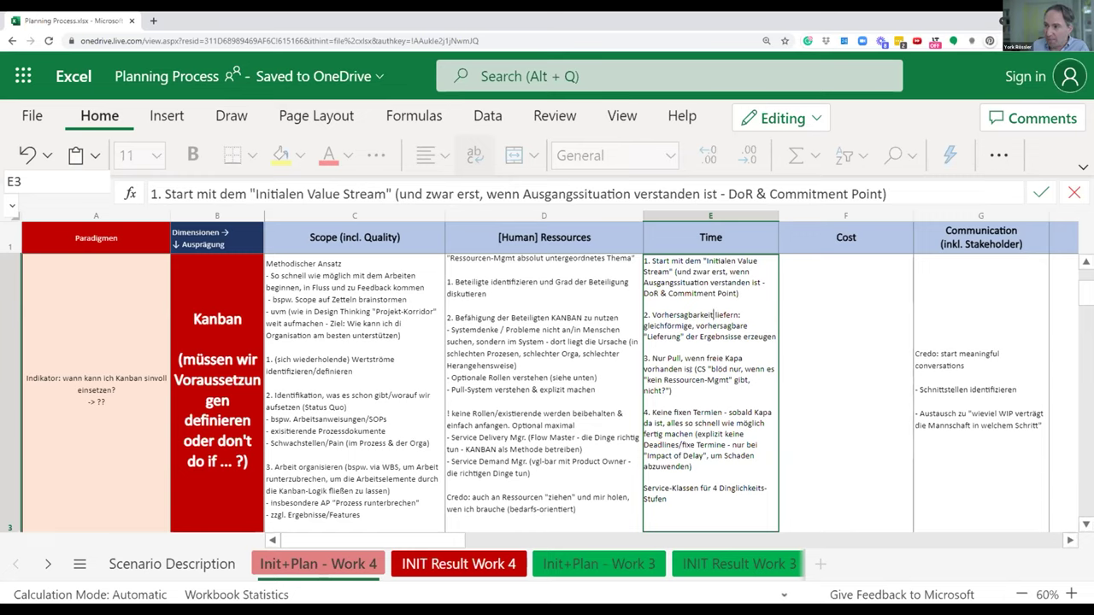
key("Down")
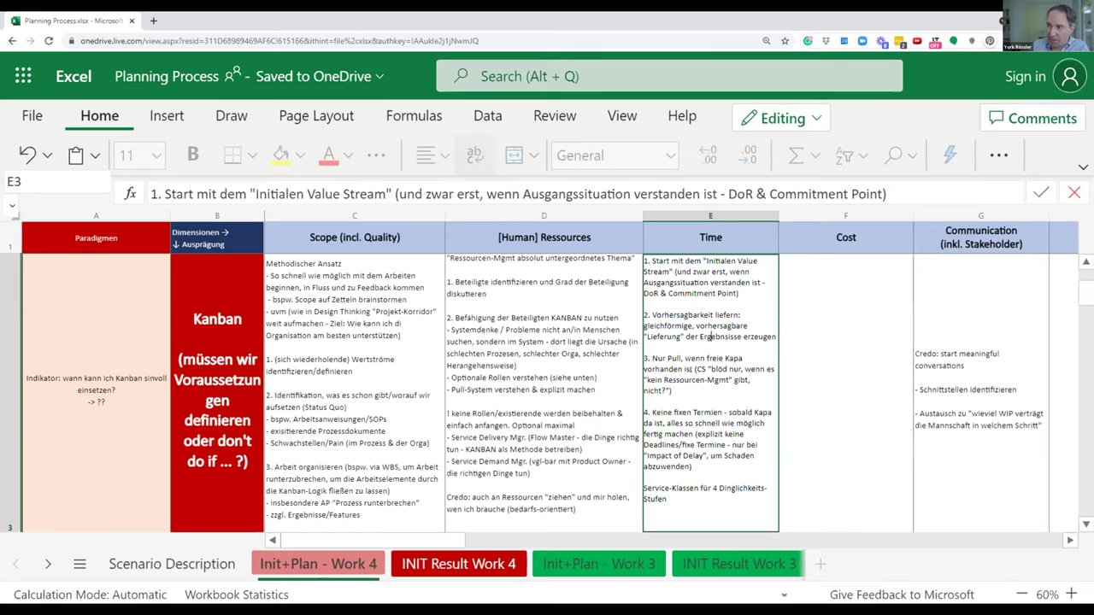
key("End")
key("alt+Return")
type("- dafü")
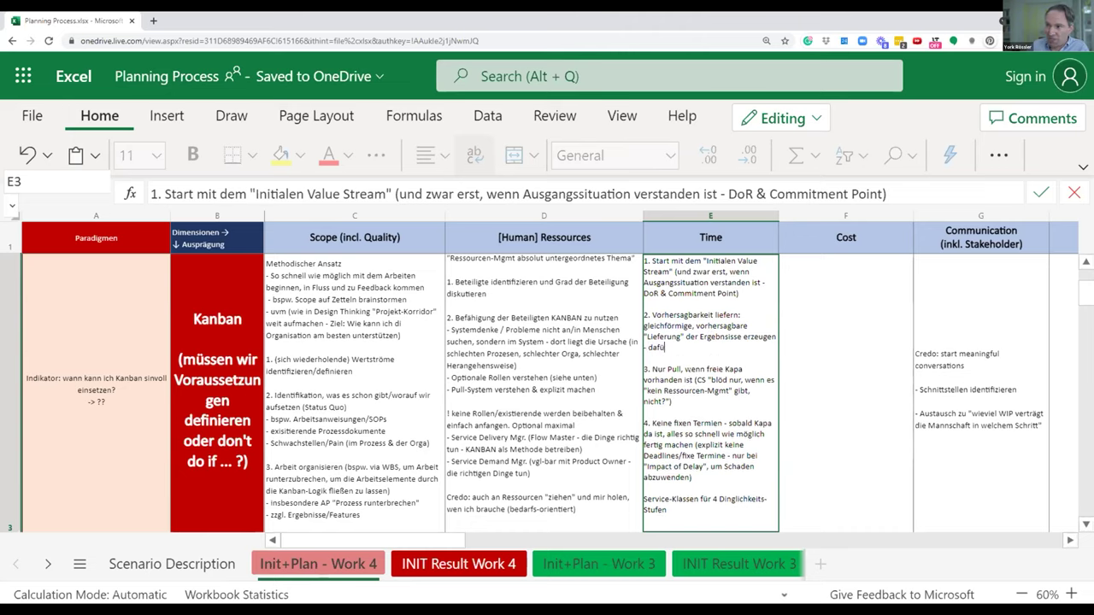
type("r müssen s")
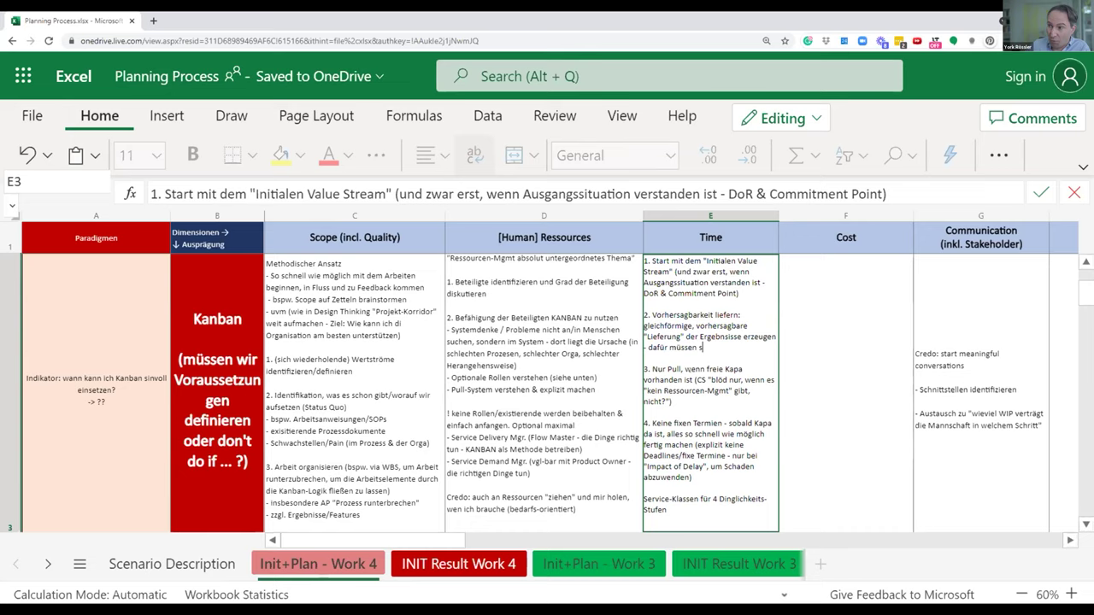
type("ich die Tätigkeit")
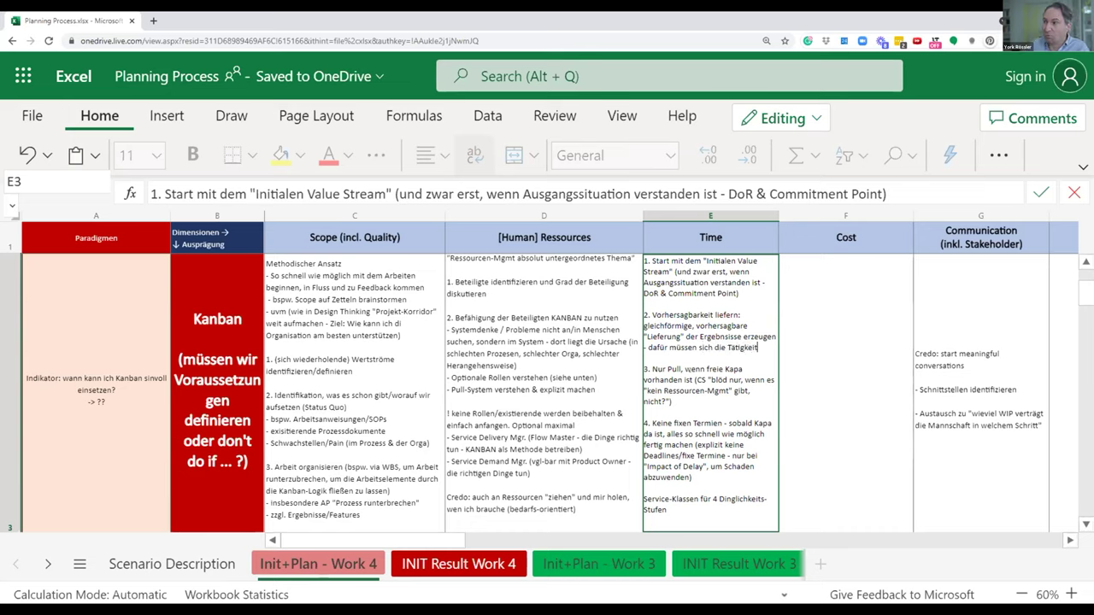
type("en wiederholen")
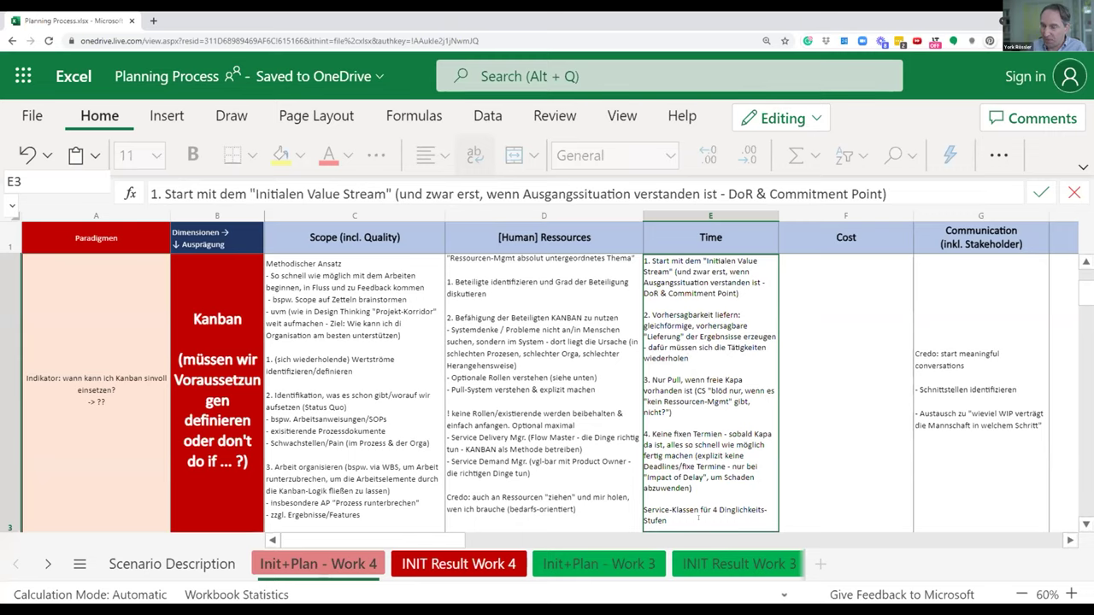
Step: Number the Service-Klassen paragraph in E3 as item 5, and widen the Time column so the cell's whole text fits
type("5.")
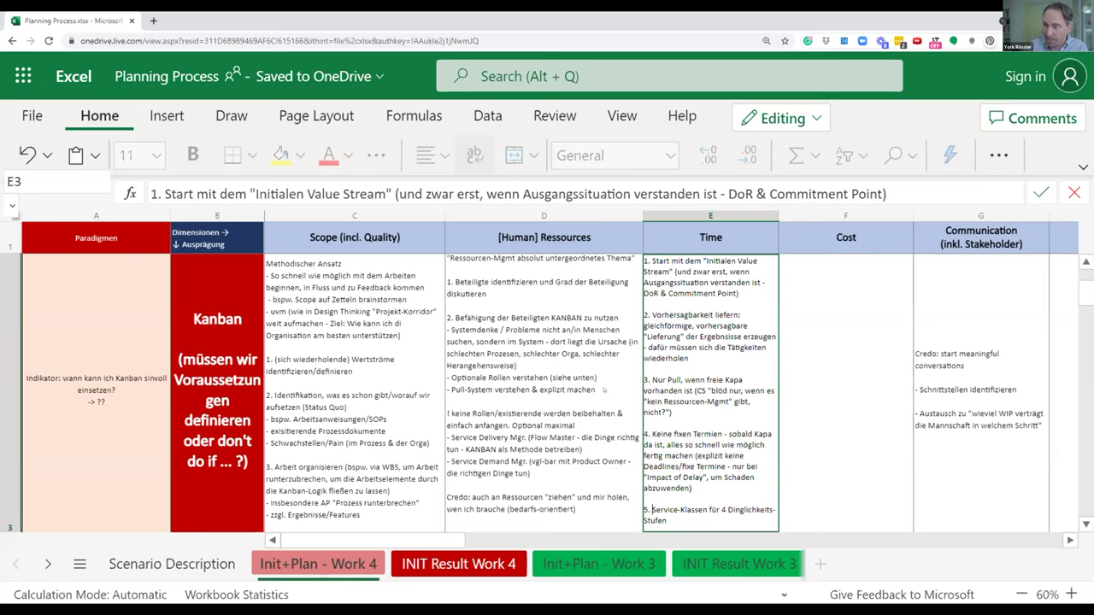
left_click(603, 389)
left_click(767, 263)
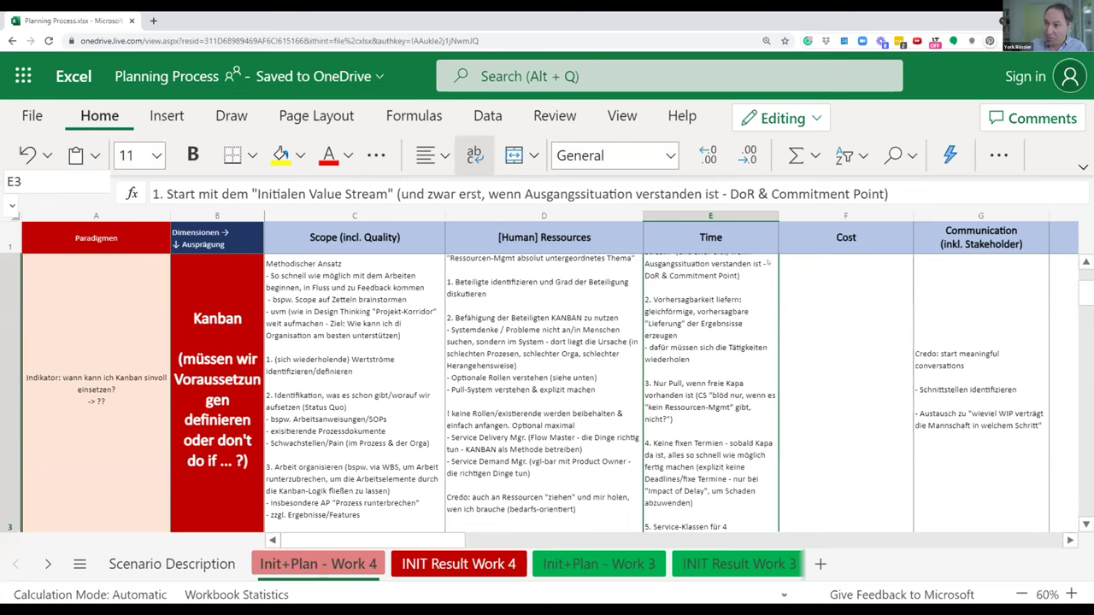
left_click_drag(778, 215, 796, 209)
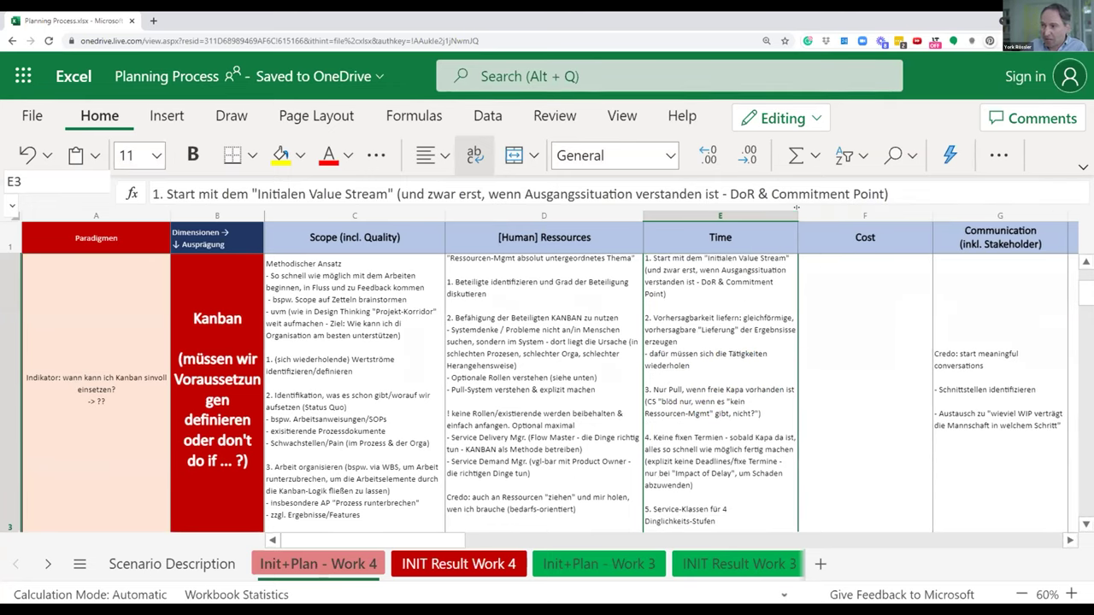
left_click_drag(796, 213, 821, 215)
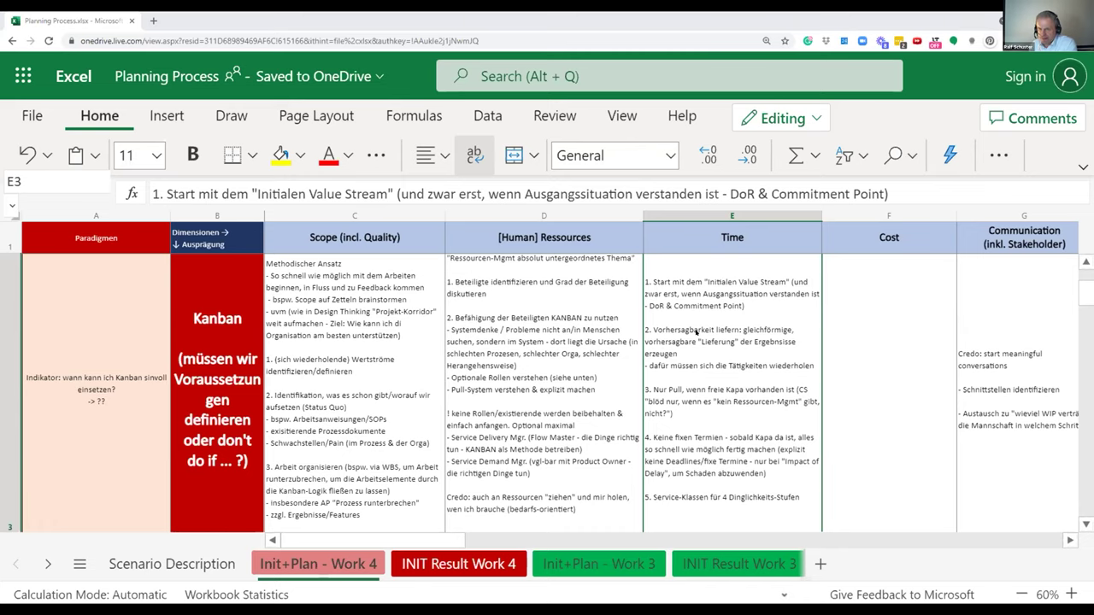
Step: Remove the word "liefern" from the opening of item 2 in E3 so it begins "2. Vorhersagbarkeit:"
double_click(696, 331)
left_click_drag(713, 304, 735, 303)
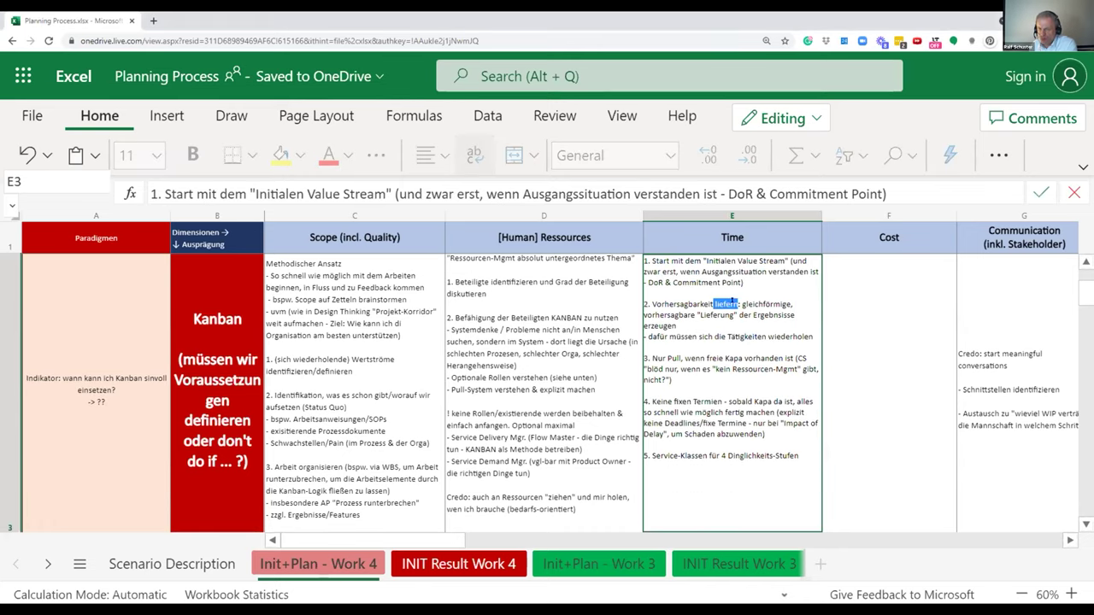
key("Delete")
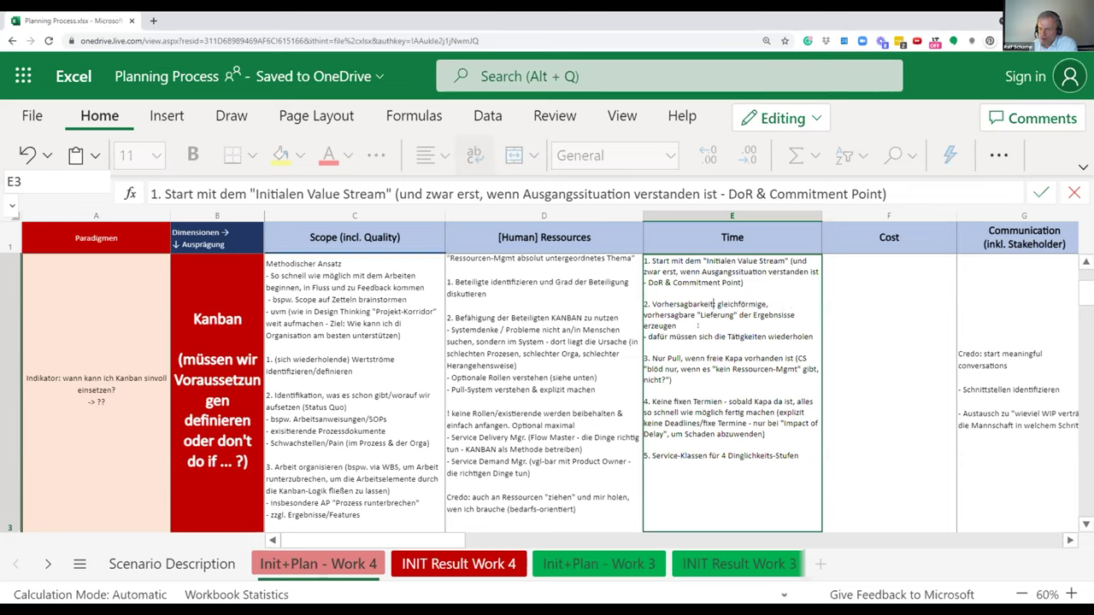
Step: Put a colon after "Vorhersagbarkeit" in item 2 of E3, add a blank line at the cell's end and commit the entry
type(":")
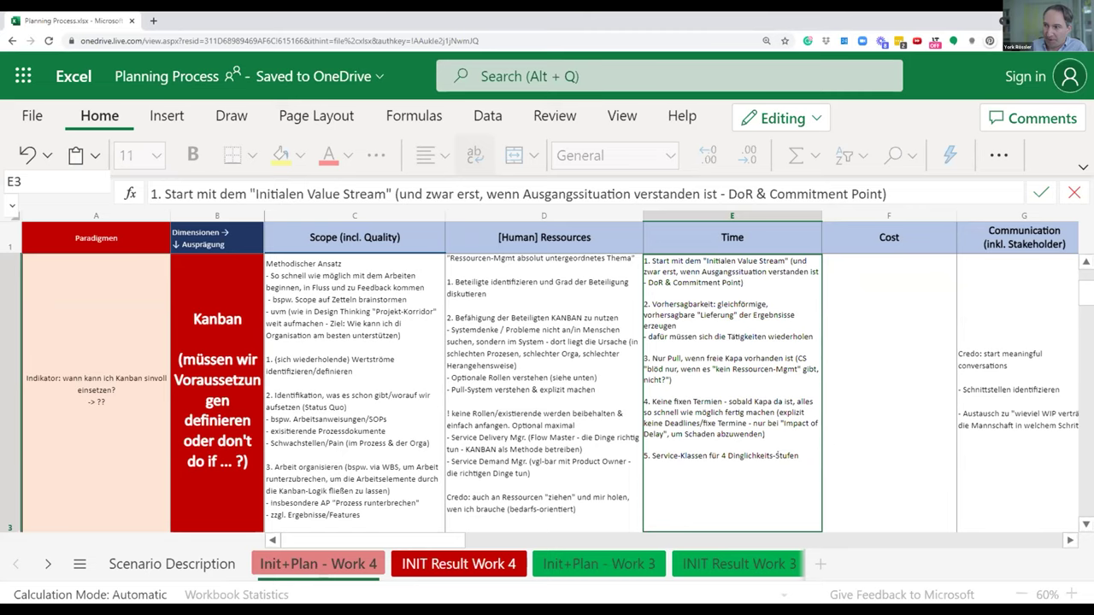
key("alt+Return")
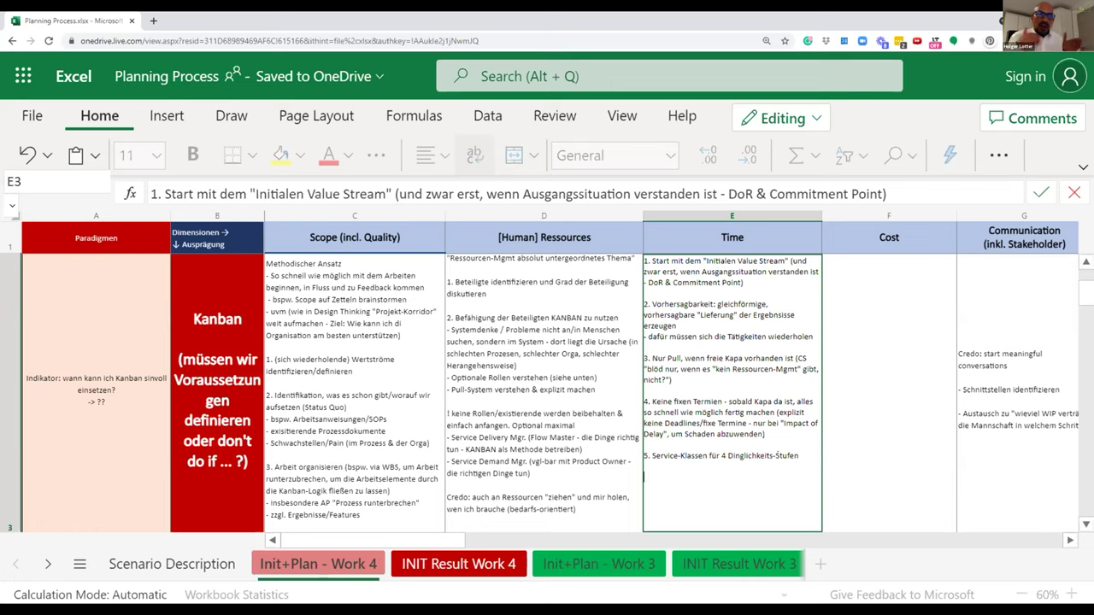
key("ctrl+Return")
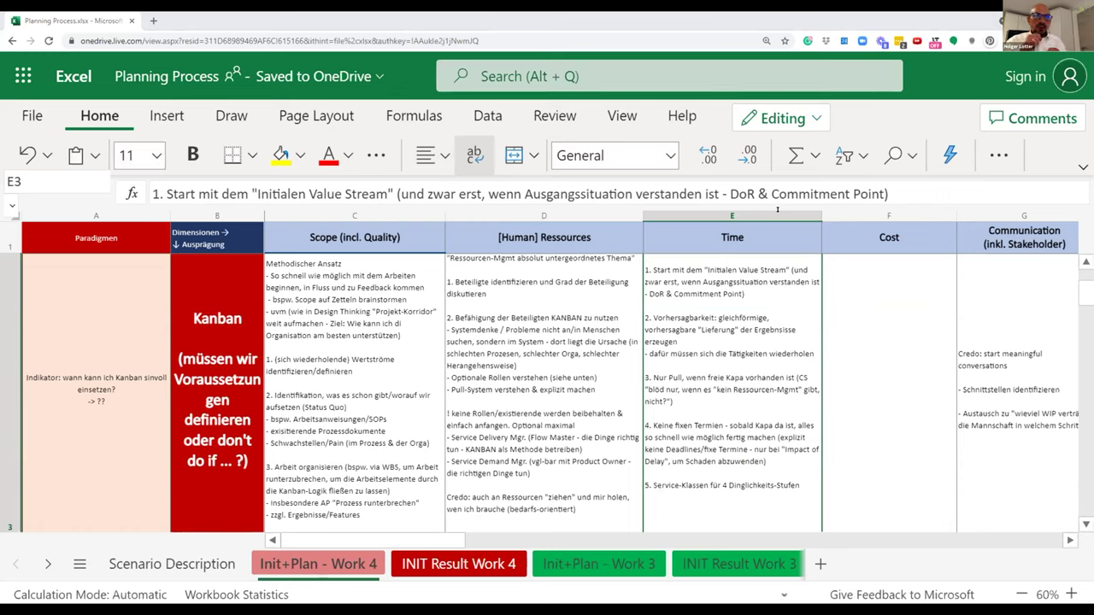
Step: Add "(werden zu Tickets)" after the sub-point "insbesondere AP "Prozess runterbrechen"" in the Scope cell C3
left_click(308, 434)
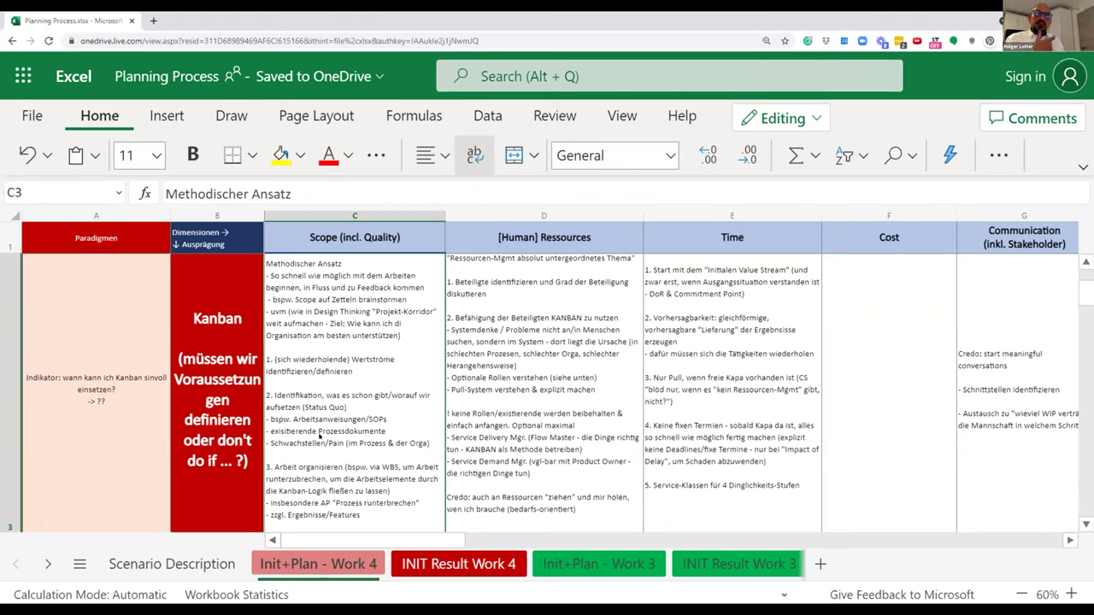
double_click(359, 501)
type("(werden zu Tickets")
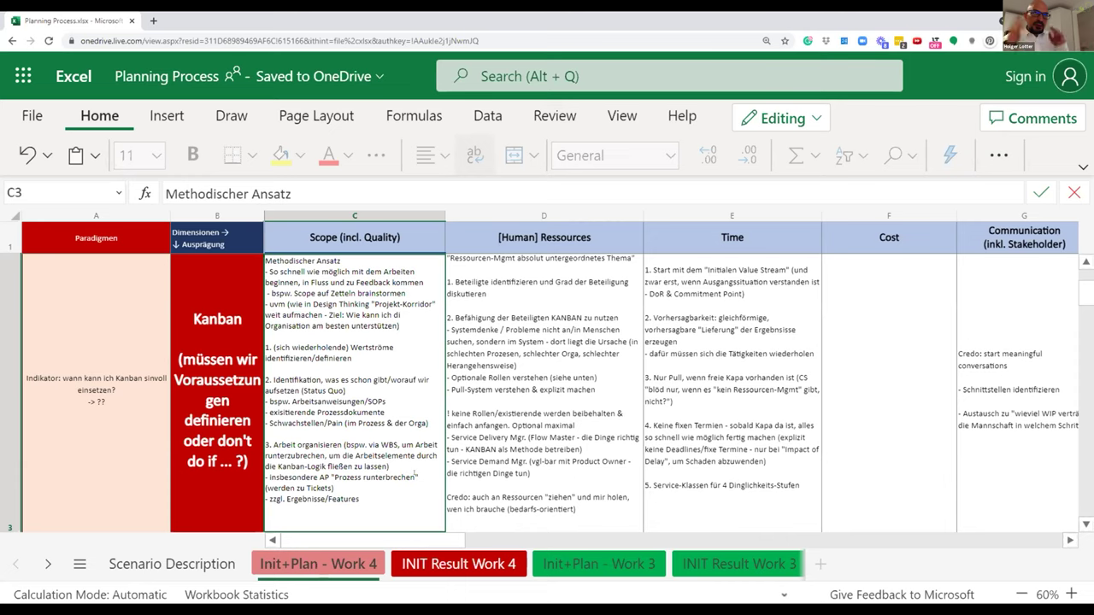
key("Tab")
key("Tab")
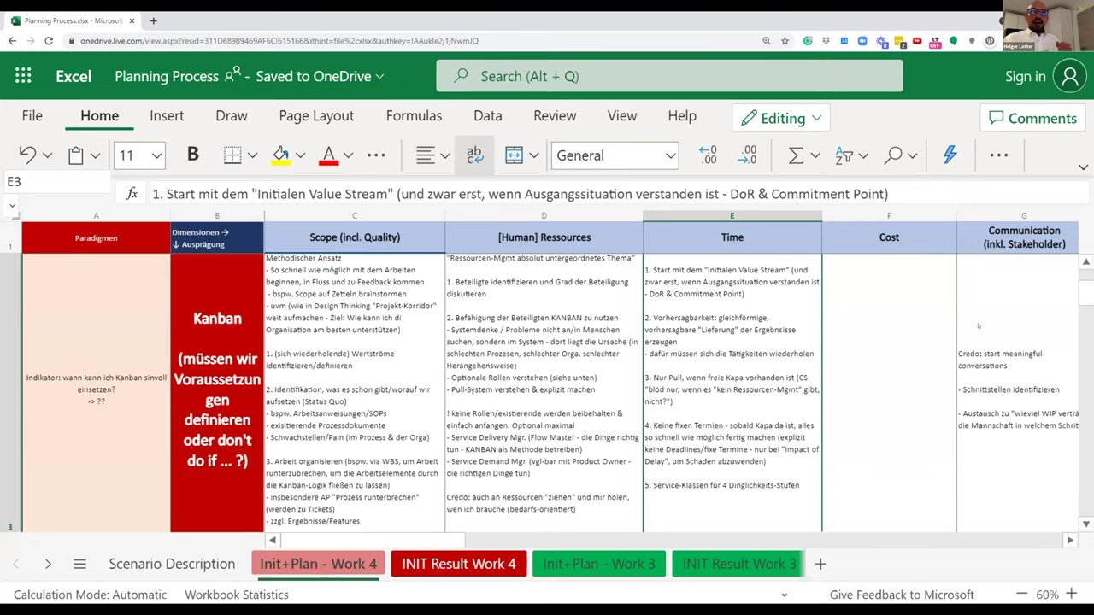
Step: Begin the Kanban row's empty Integration cell I3 with the bullet "- SLAs definieren" followed by an opening bracket
key("Right")
key("Right")
key("Right")
key("Right")
key("Right")
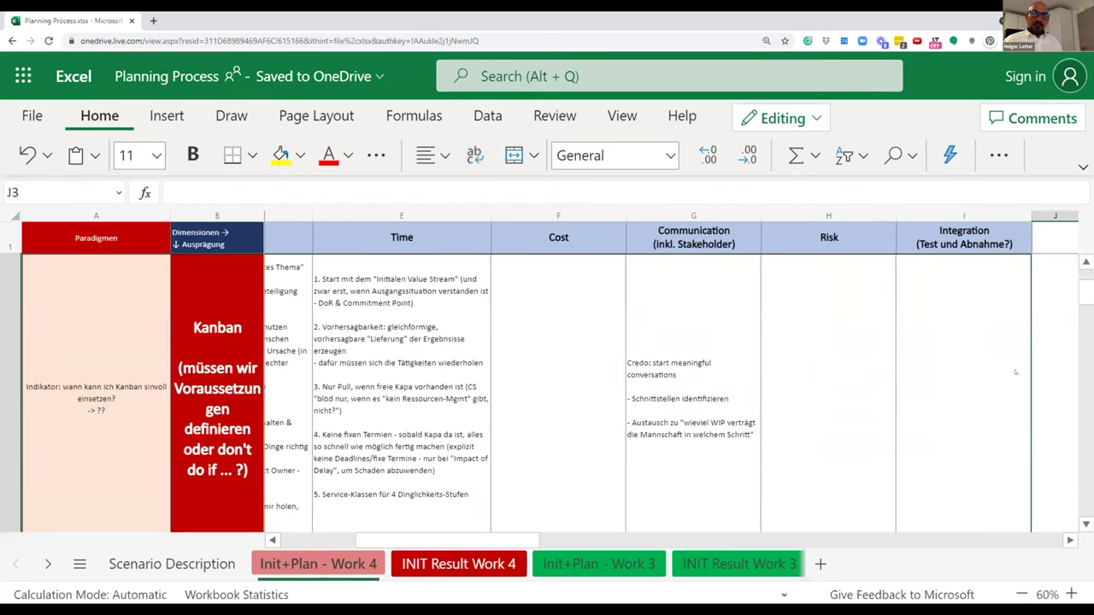
key("F2")
key("Escape")
key("Left")
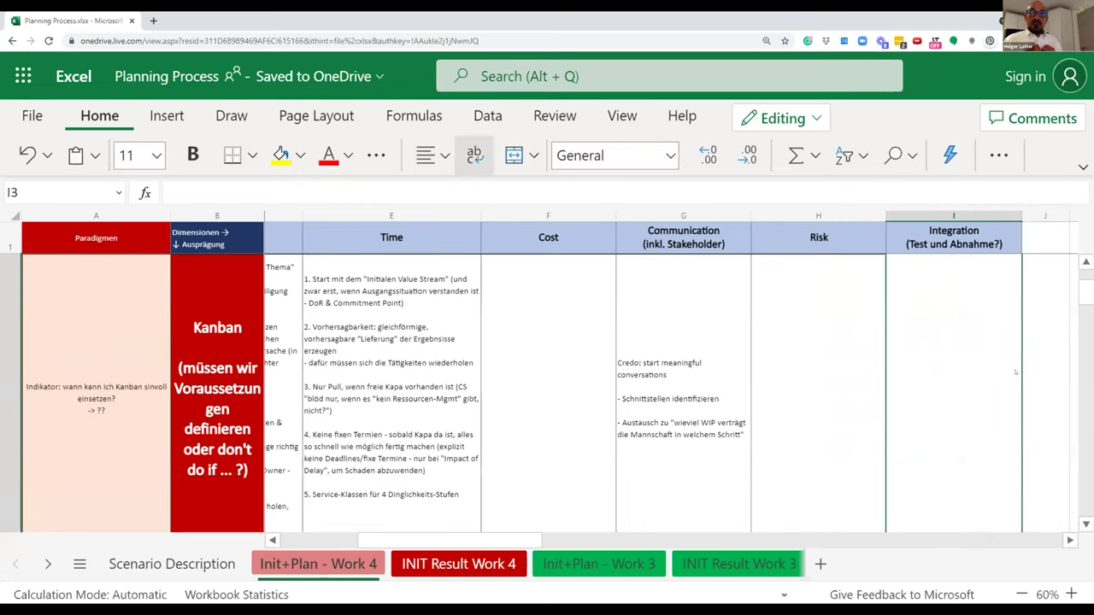
type("'- S")
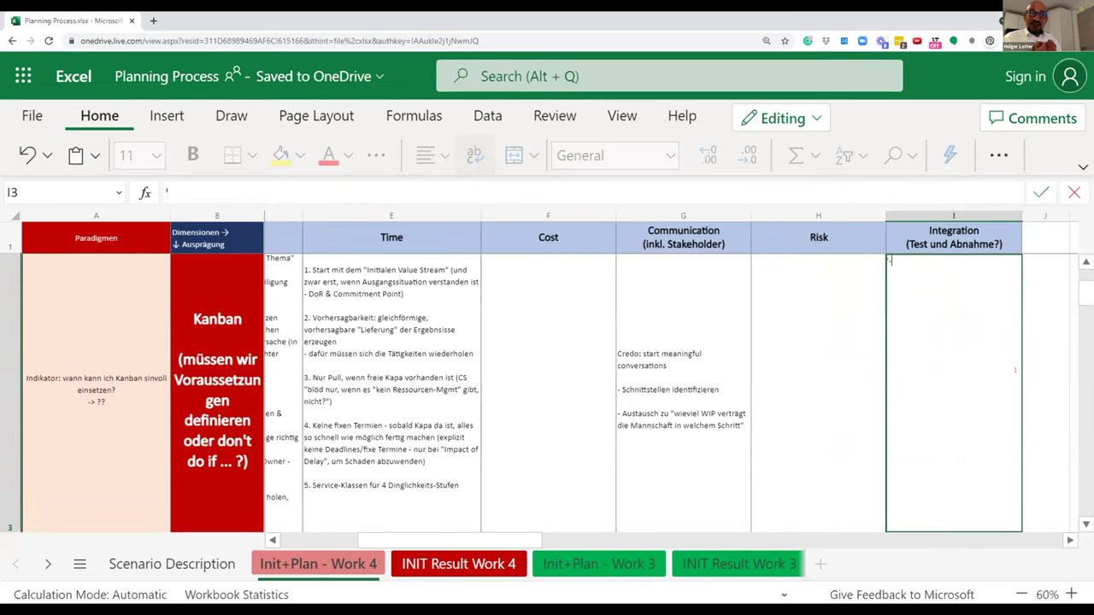
type("LAs")
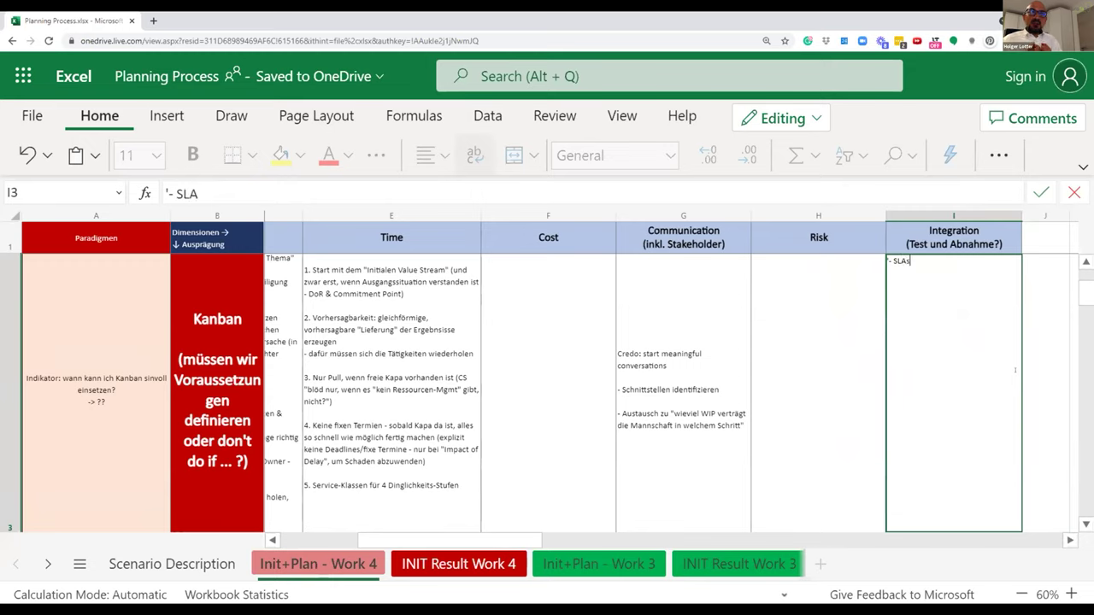
type(" def")
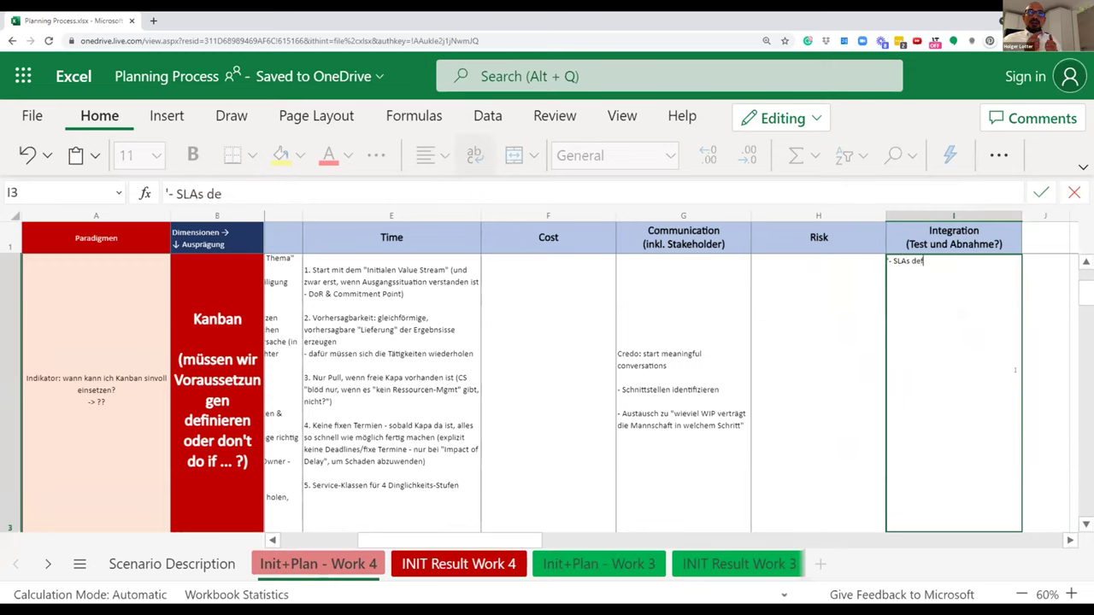
type("inieren (")
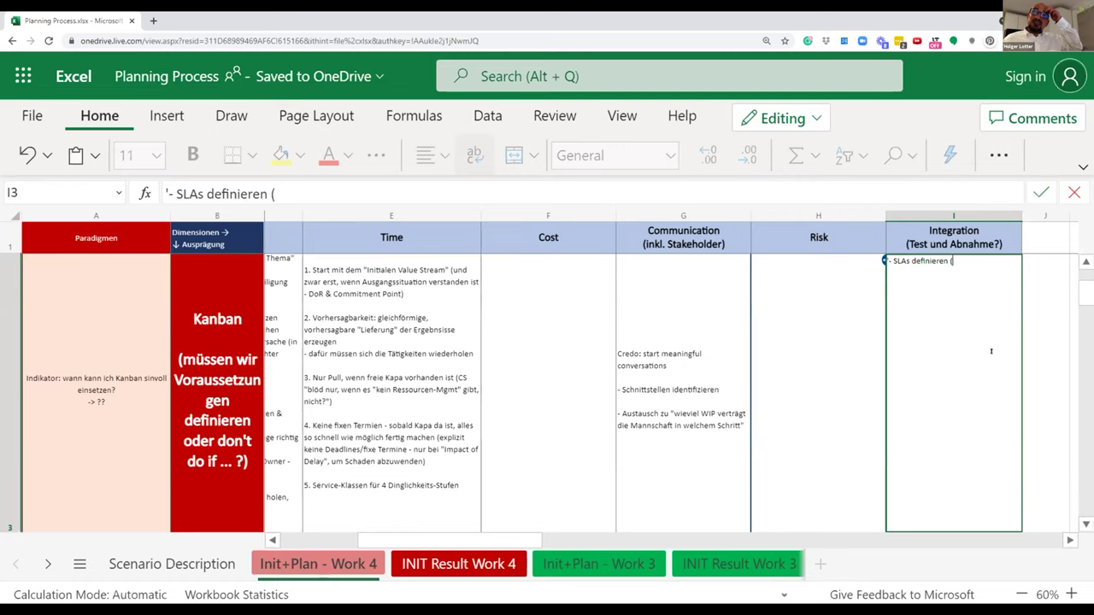
Step: Complete the SLA bullet's bracket in I3 with "um Vorhersagbarkeit zu maximieren und WIP ernst zu nehmen)"
type("um V")
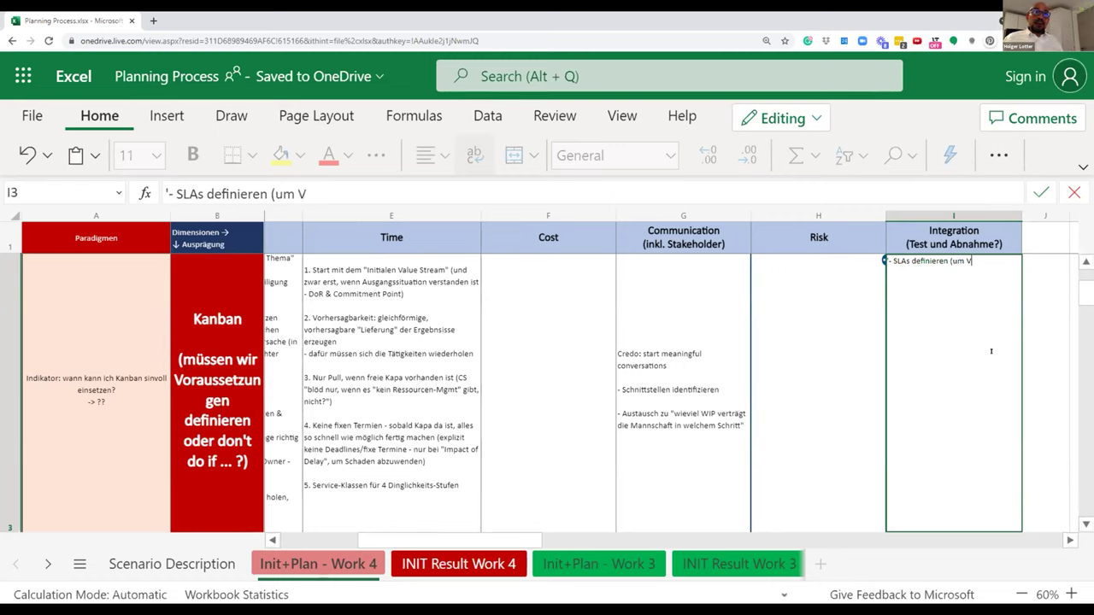
type("orhers")
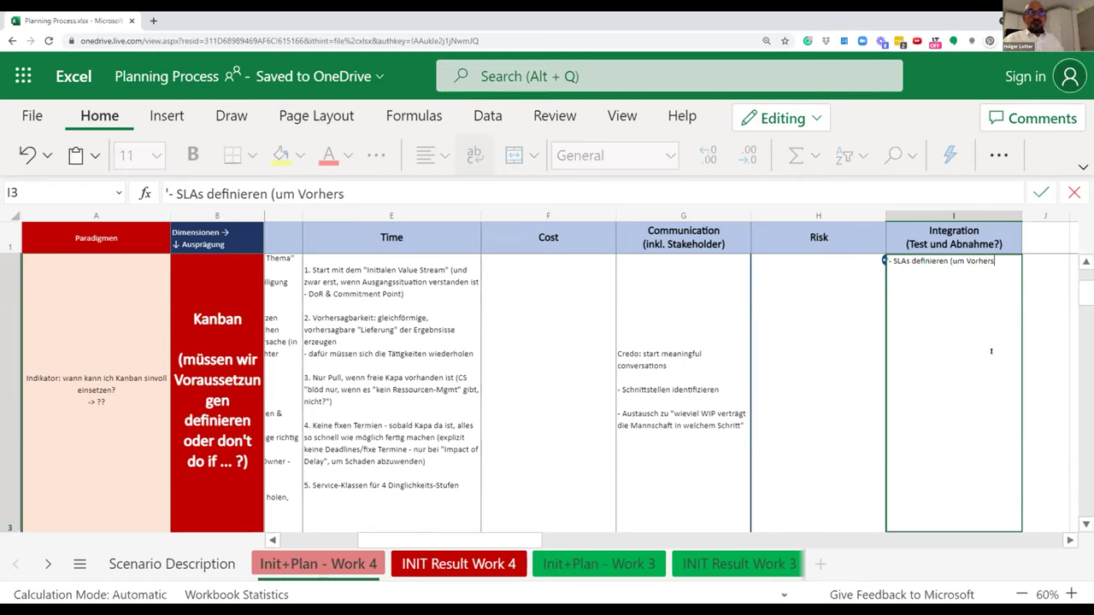
type("agba")
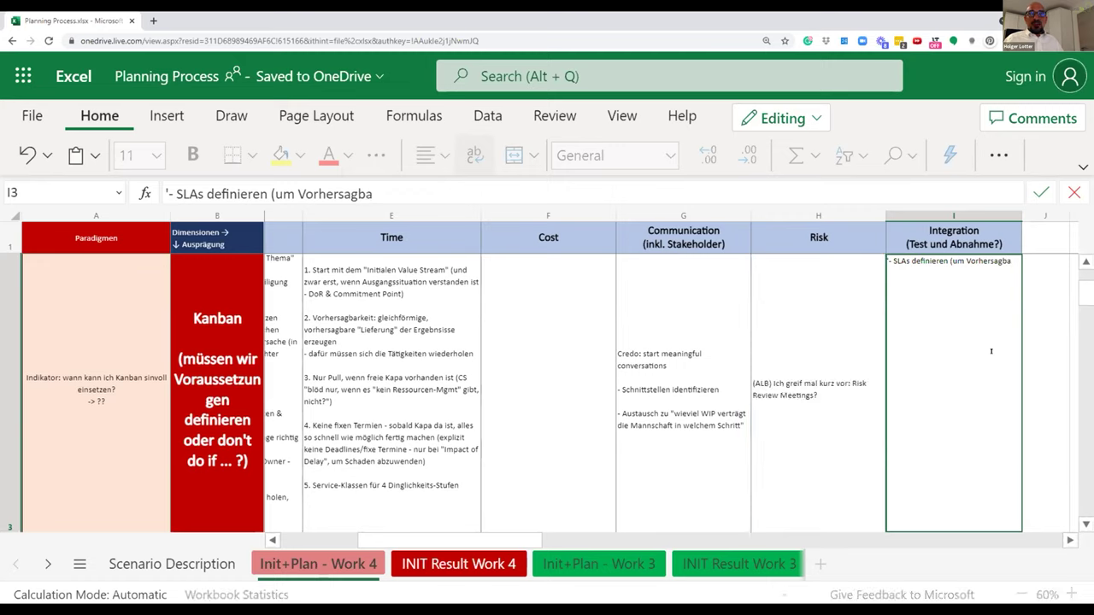
type("rkeit")
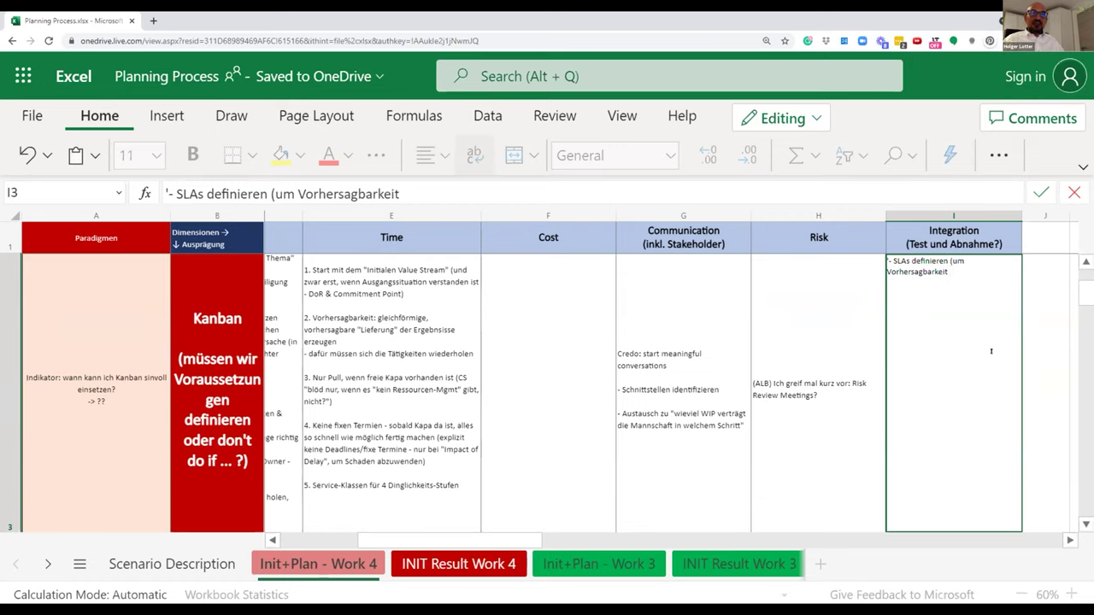
type("zu m")
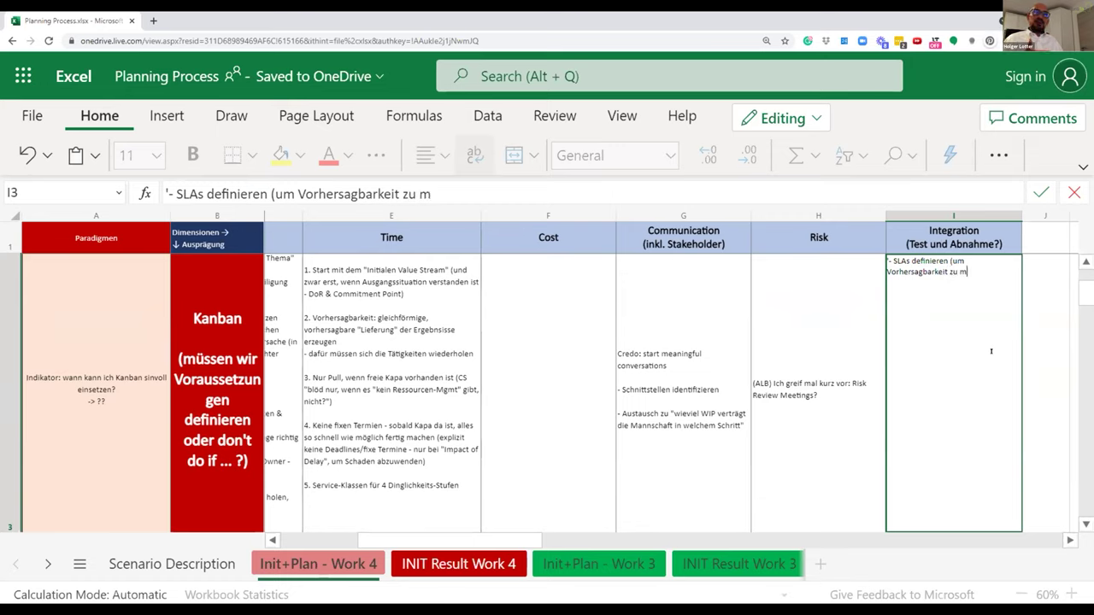
type("aximier")
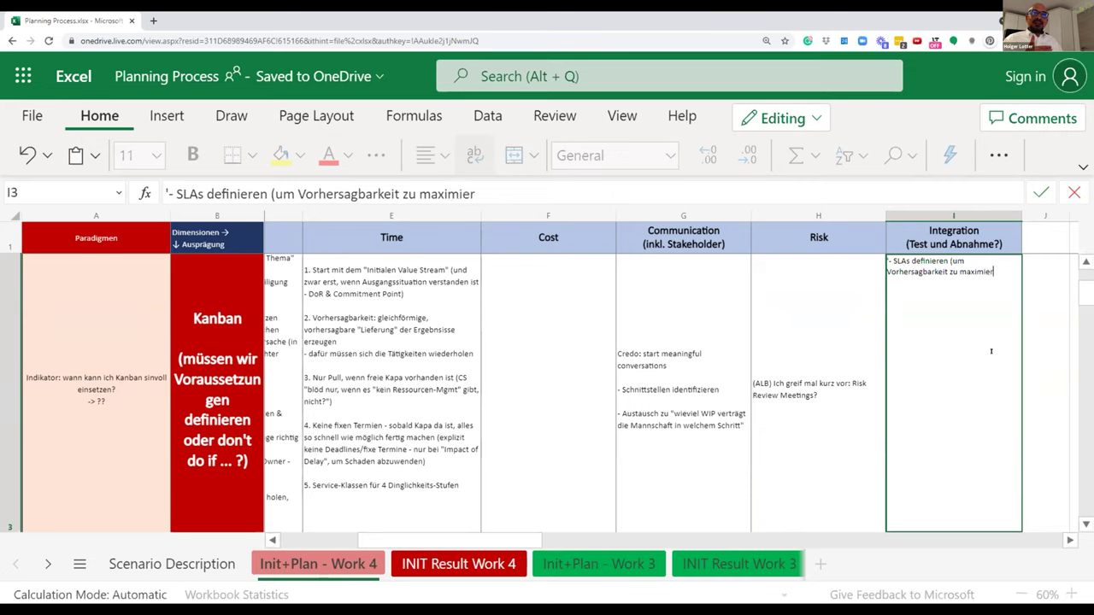
type("en und WIP")
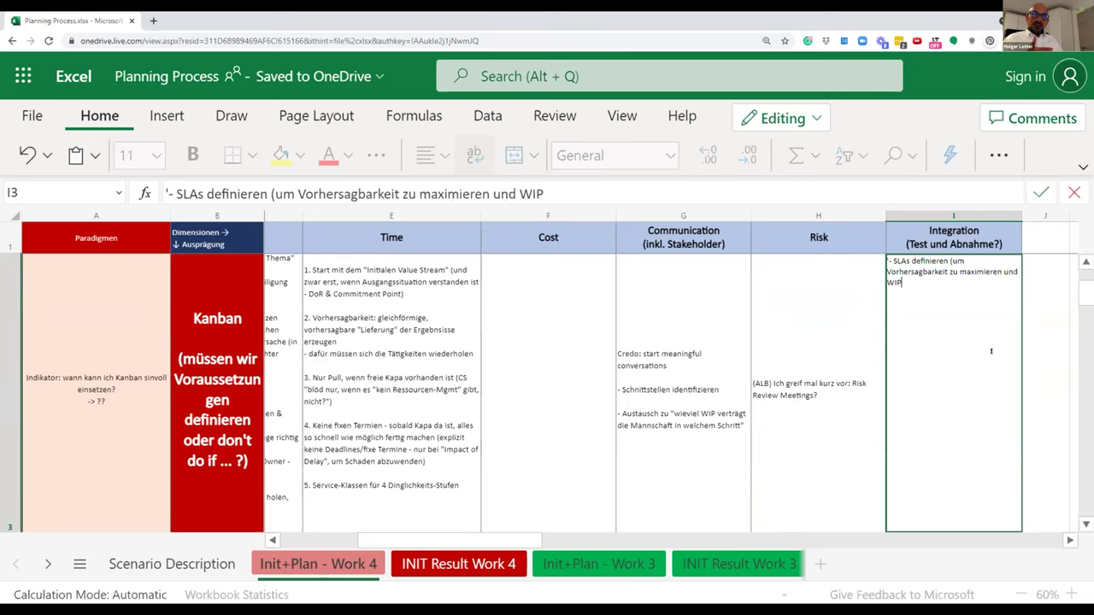
type(" ernst zu nehmen)")
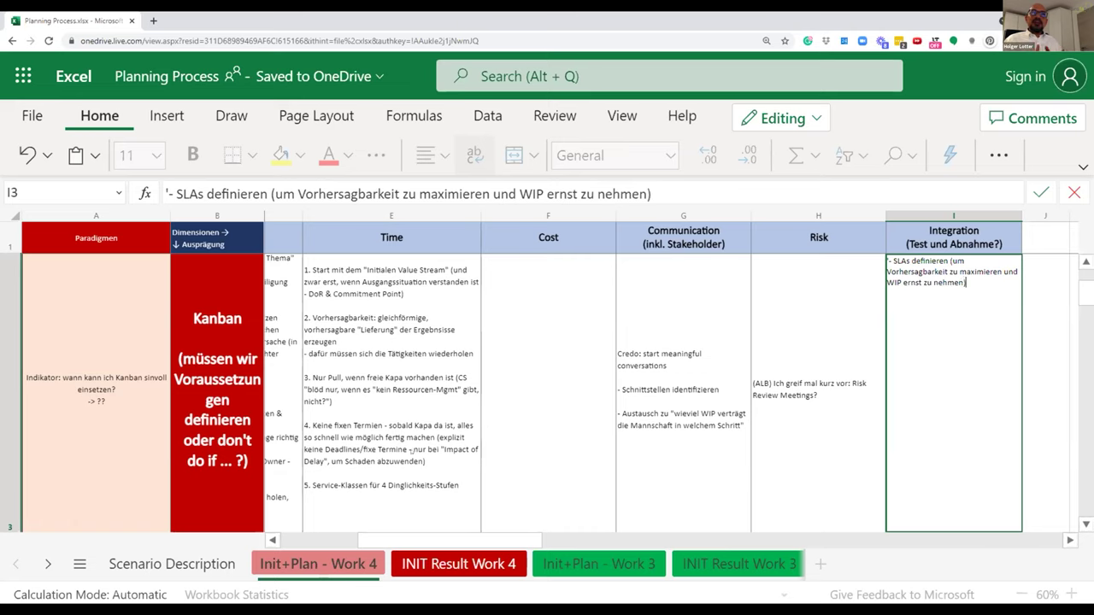
left_click(403, 450)
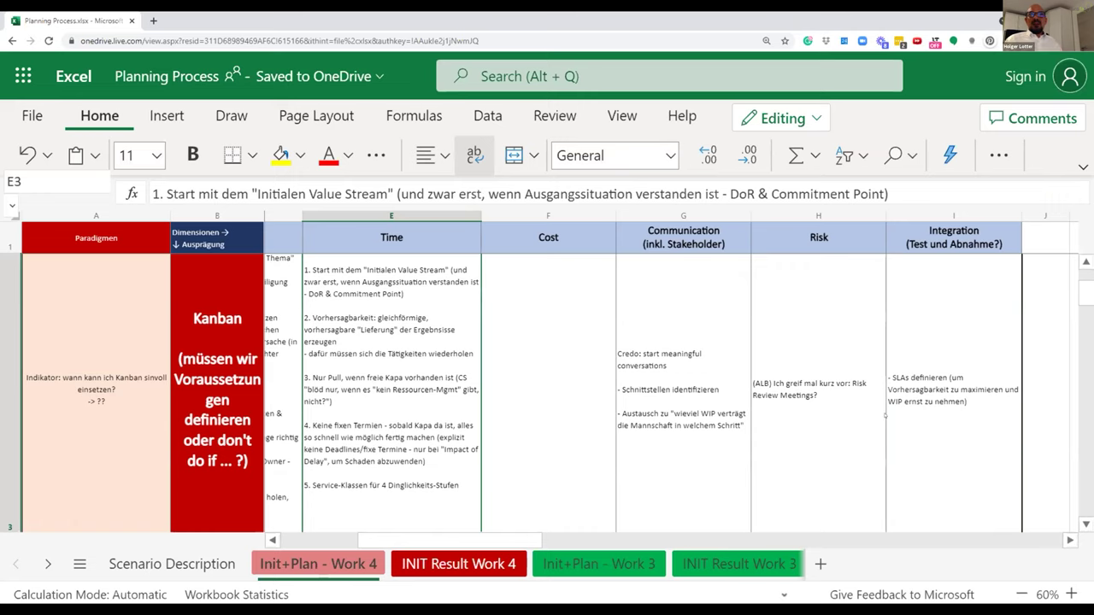
Step: Extend the bracketed text in I3 with ", um Vorhersehbarkeit sicherzustellen" before the closing bracket
left_click(913, 376)
key("F2")
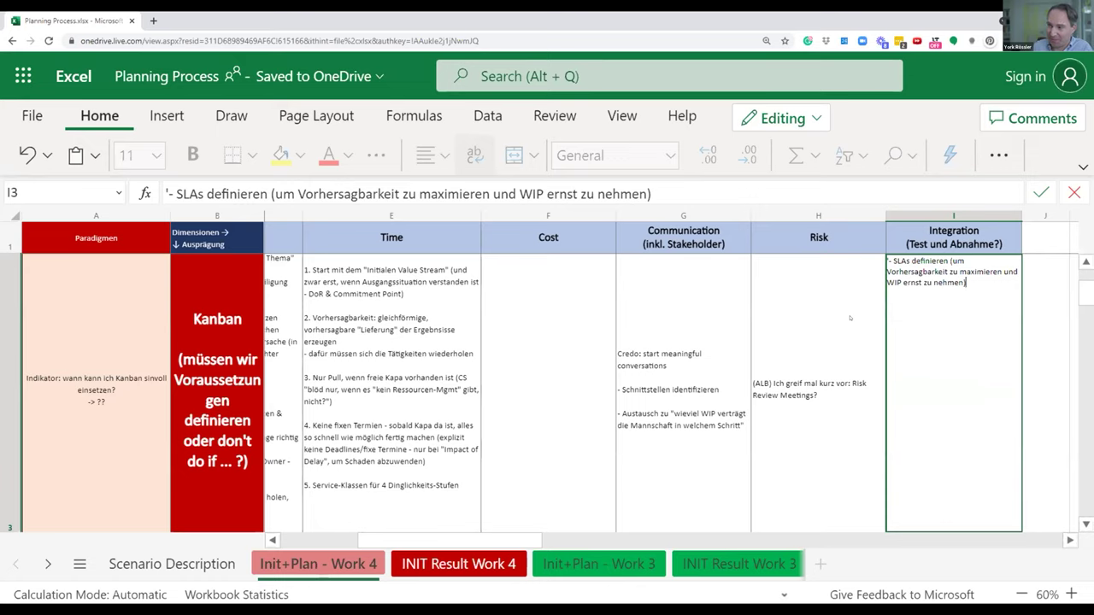
type(", um V")
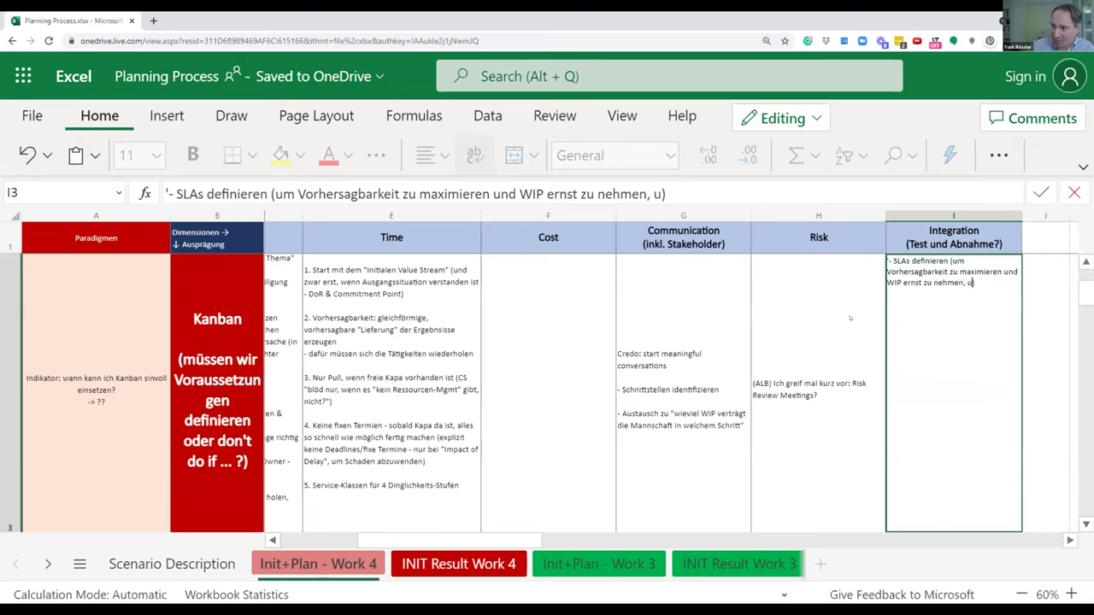
type("orhersehbarkei")
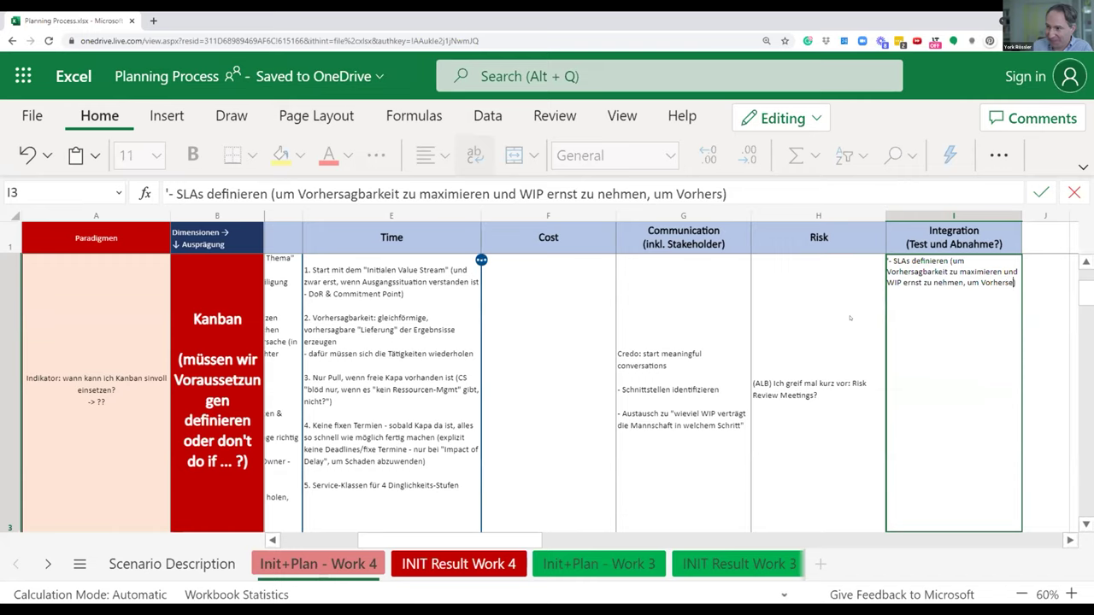
type("t zu")
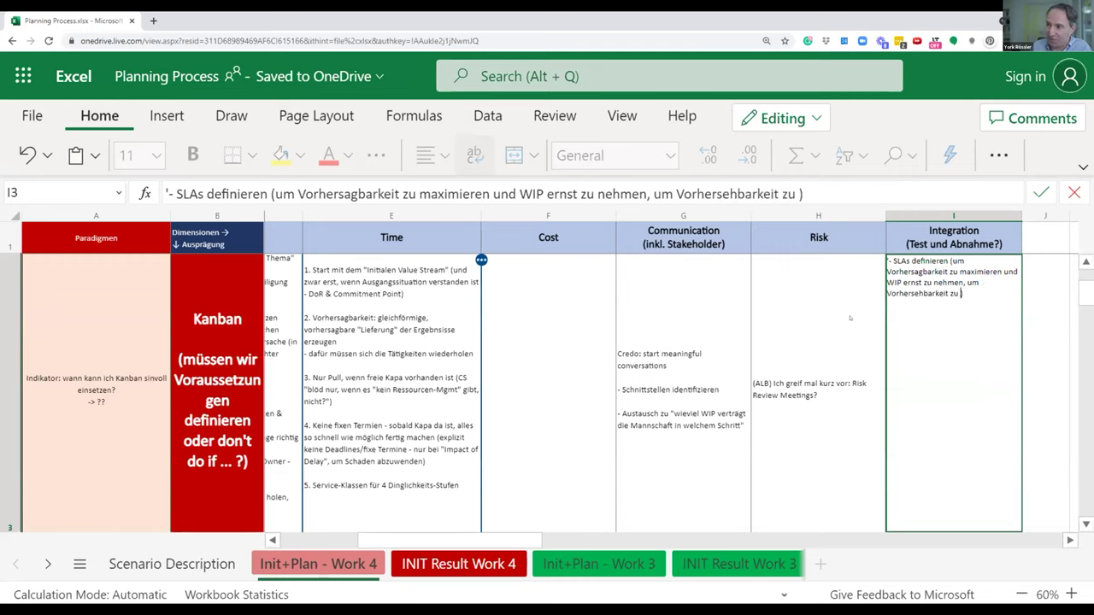
key("BackSpace")
key("BackSpace")
key("BackSpace")
type("sicherzustellen")
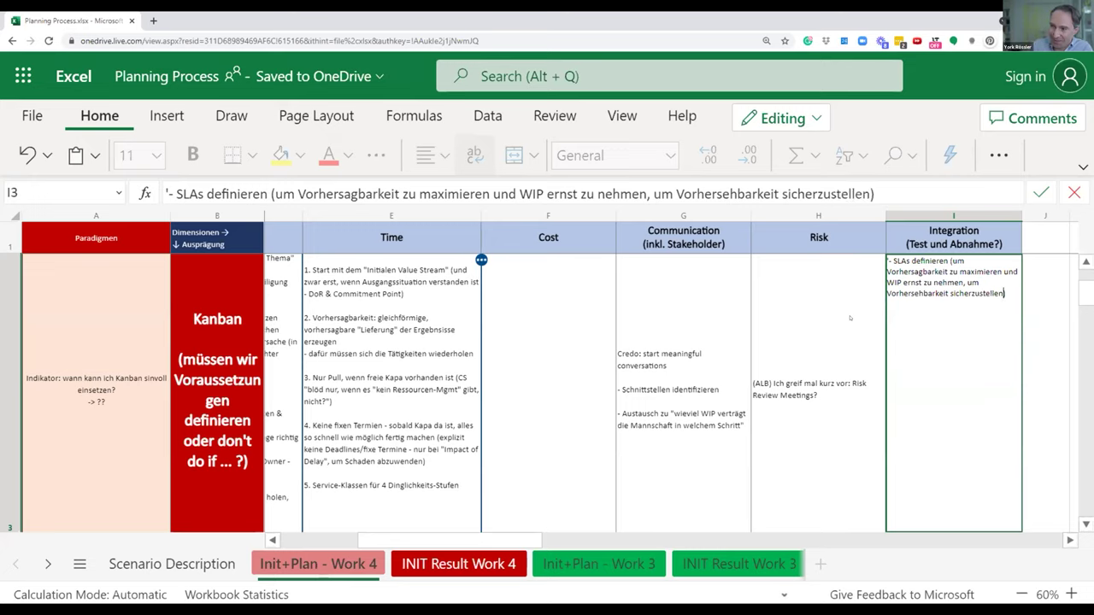
Step: Replace the word "sicherzustellen" in I3 with "abzusichern" and commit the cell
key("shift+Left")
key("shift+Left")
key("shift+Left")
key("shift+Left")
key("shift+Left")
key("shift+Left")
key("shift+Left")
key("shift+Left")
key("shift+Left")
key("shift+Left")
key("shift+Left")
key("shift+Left")
key("shift+Left")
key("shift+Left")
key("shift+Left")
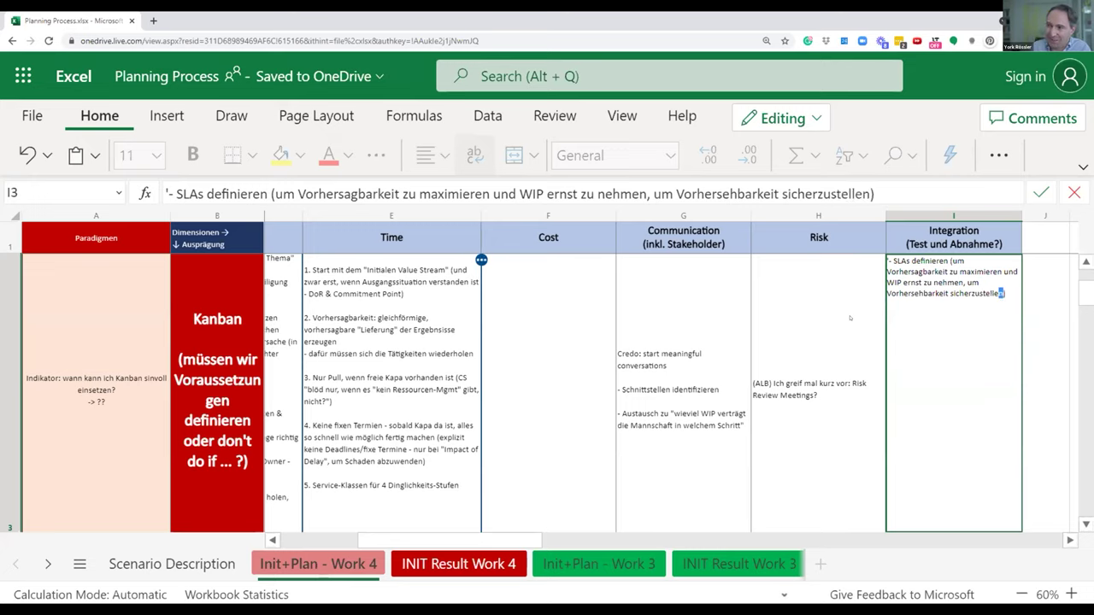
type("abs")
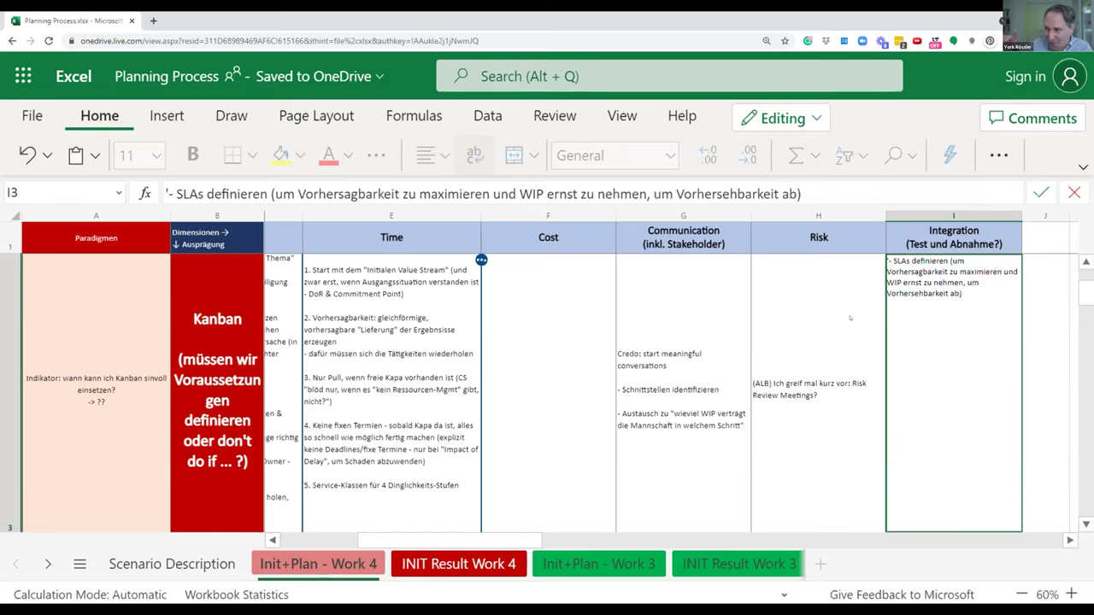
key("BackSpace")
type("zusiche")
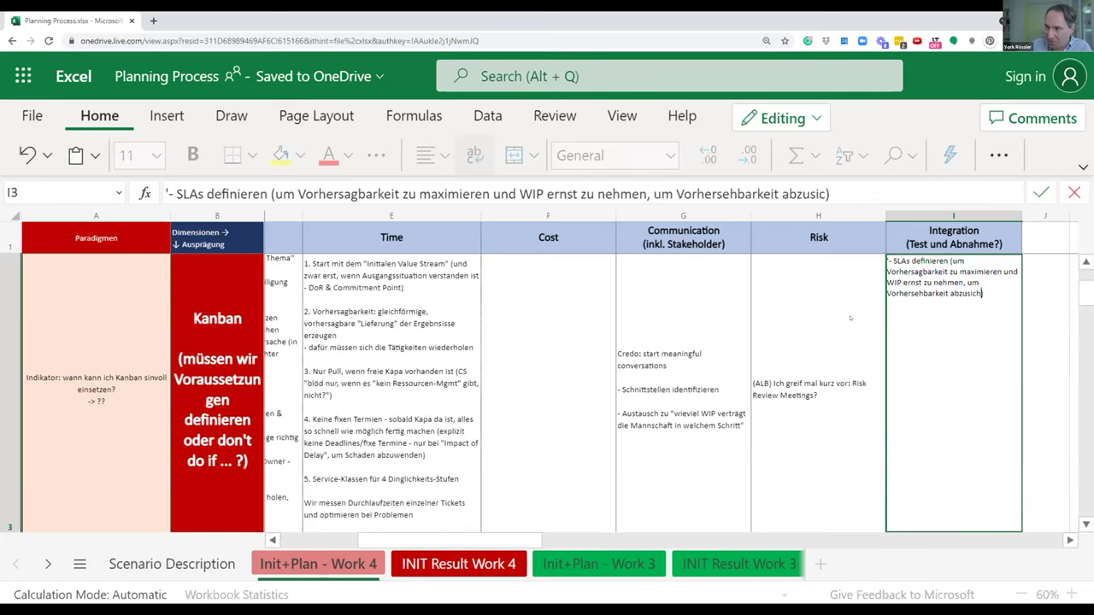
type("rn")
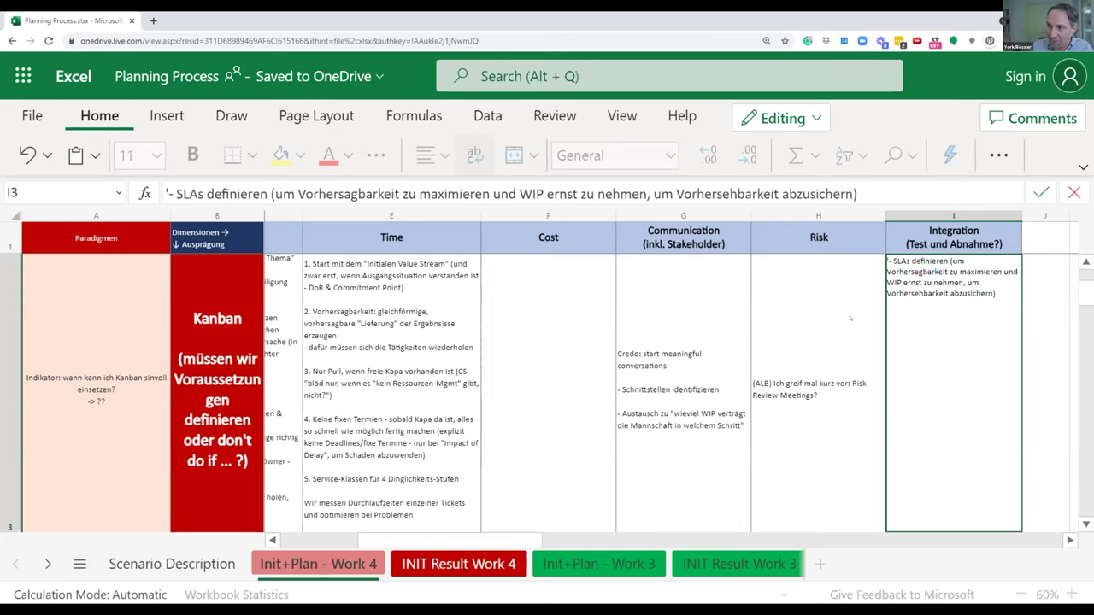
left_click(860, 335)
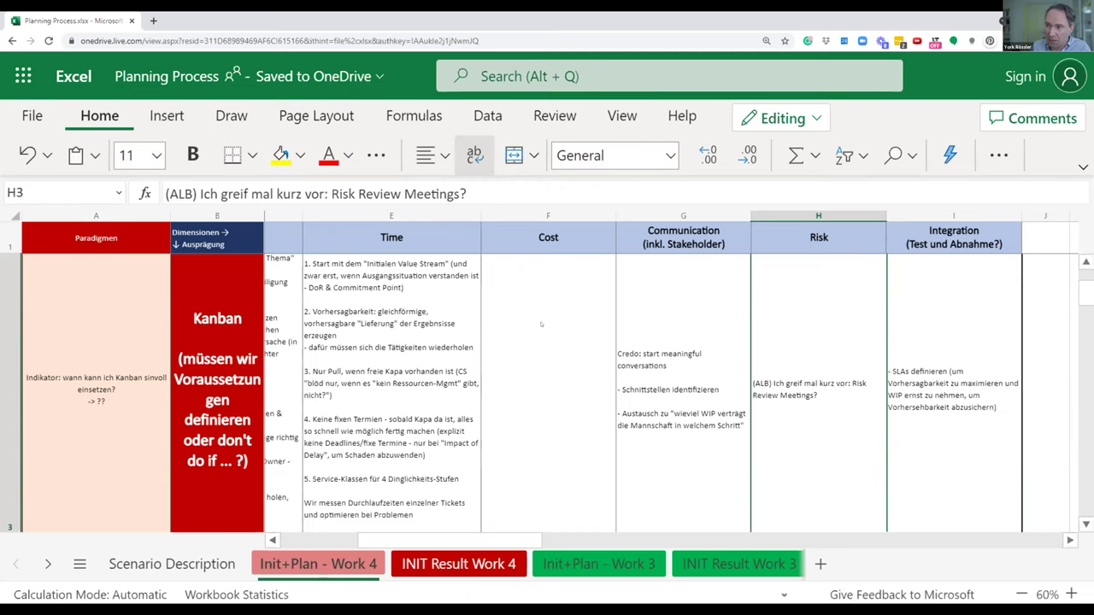
Step: Add the bullets "- Blocker-Management" and "- WIP" below the SLA bullet in I3, each preceded by a blank line
double_click(971, 414)
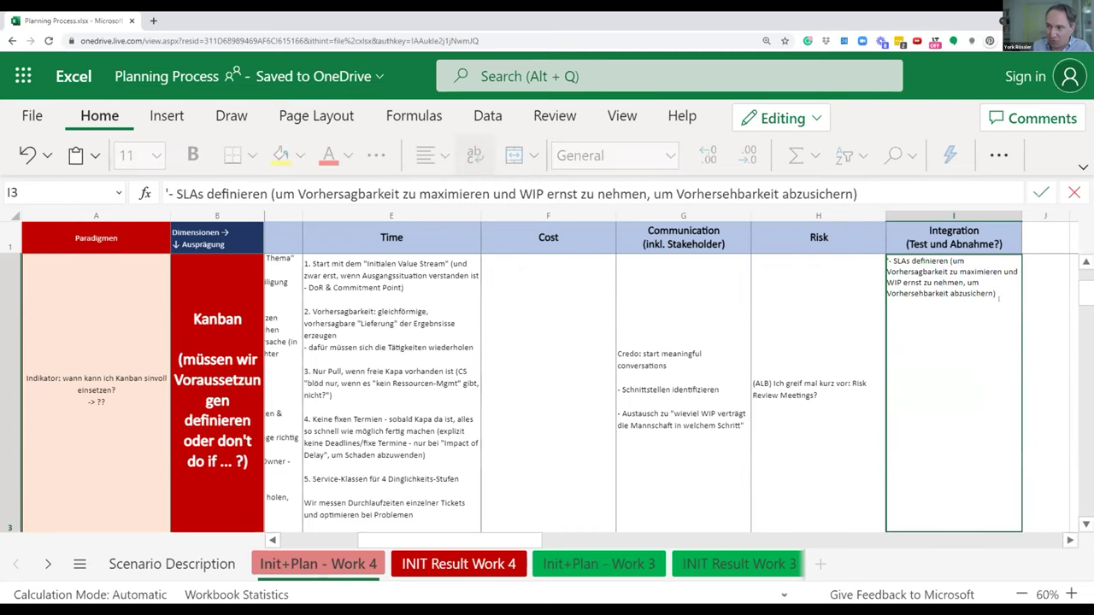
key("alt+Return")
key("alt+Return")
type("- Blocker-Management")
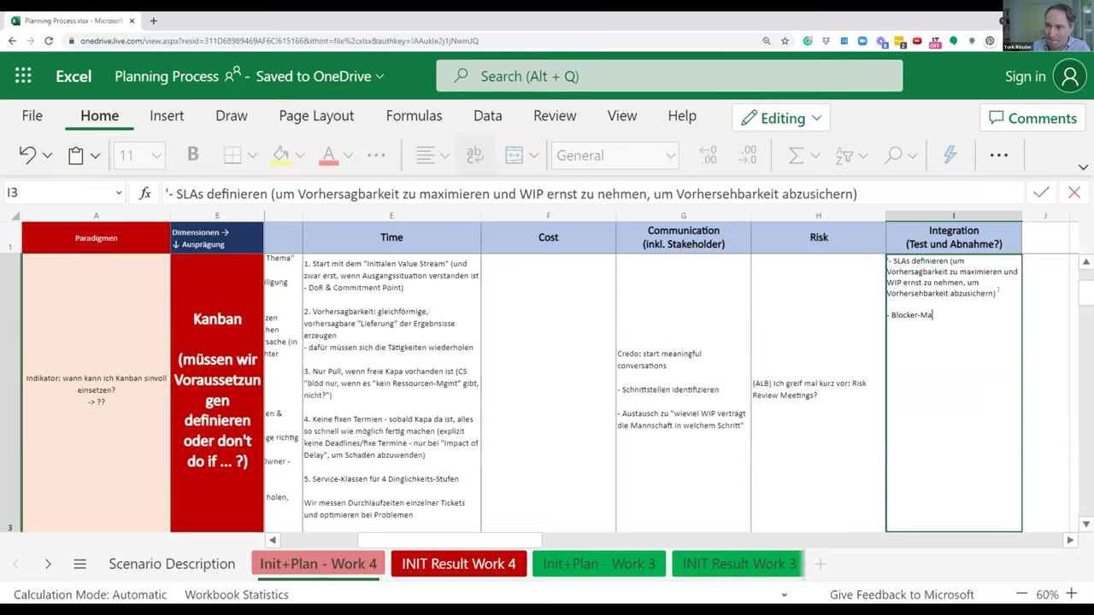
key("alt+Return")
key("alt+Return")
type("- WIP")
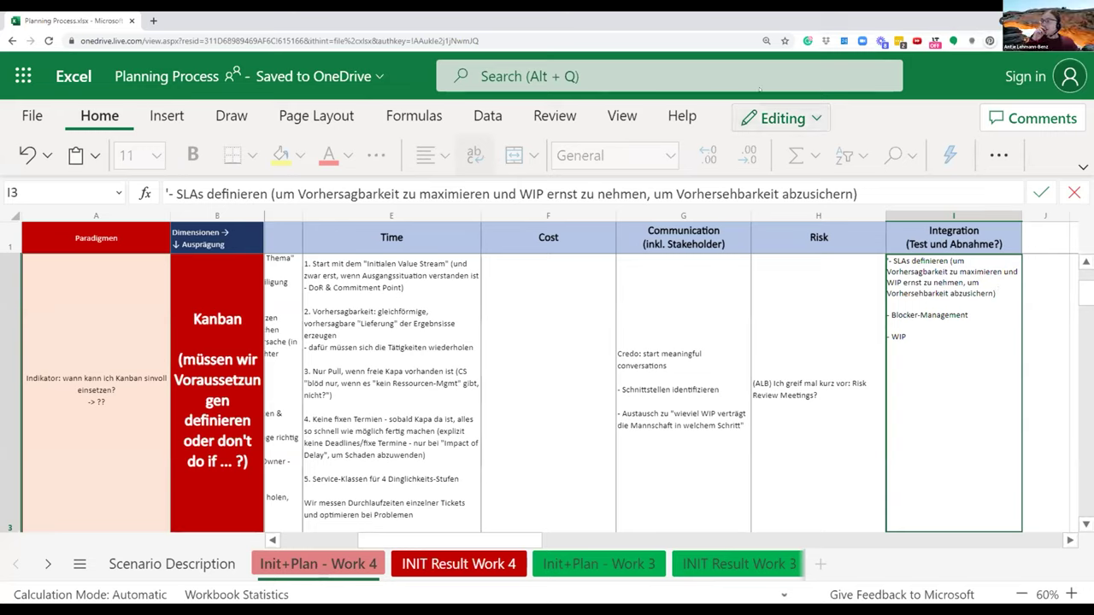
left_click(602, 272)
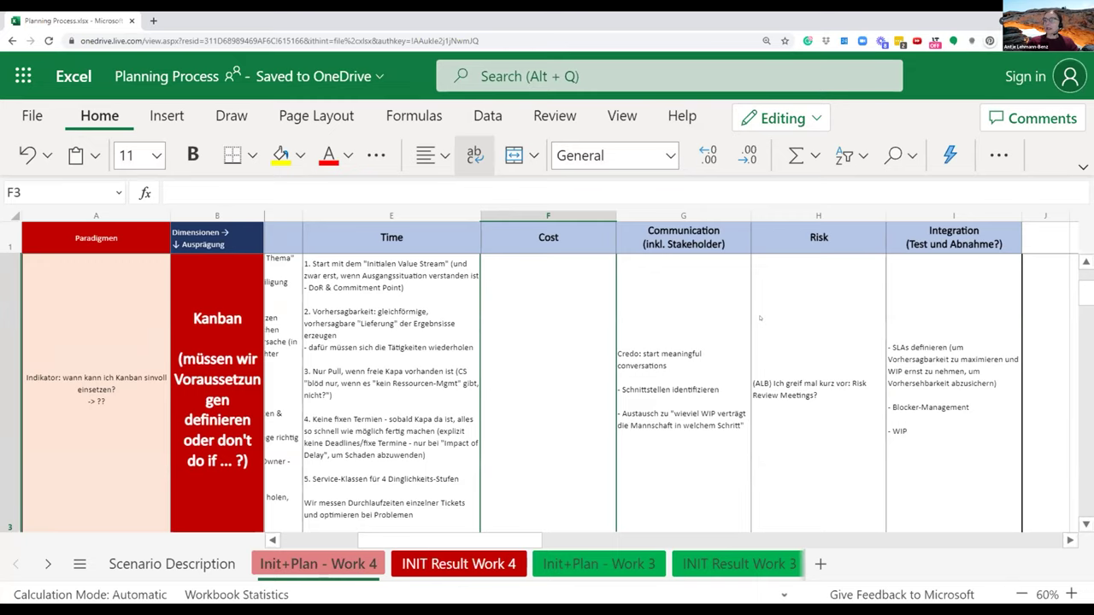
double_click(568, 335)
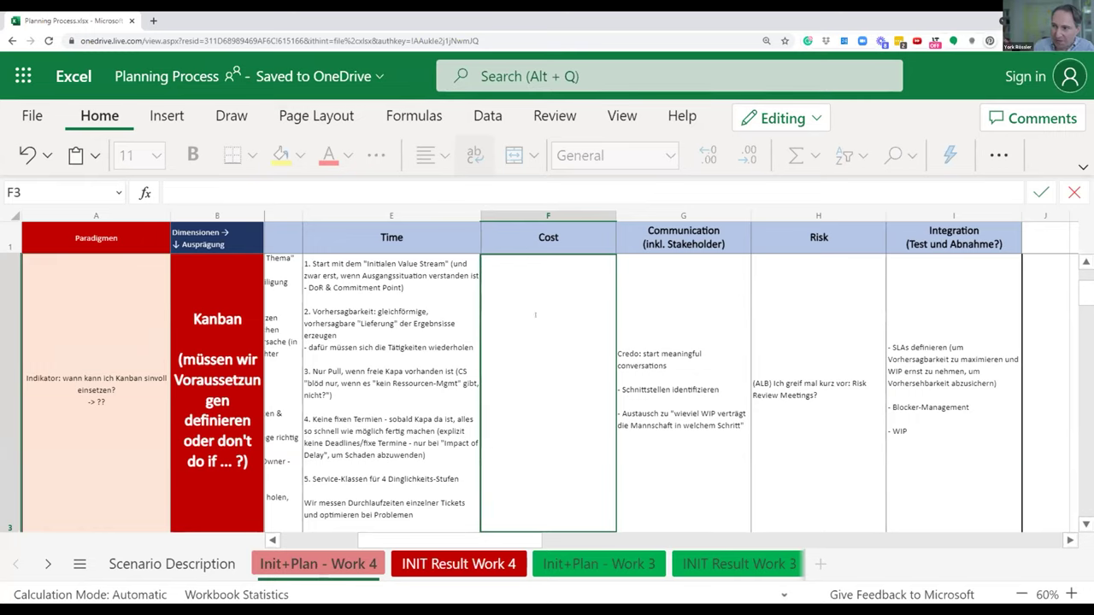
type("(")
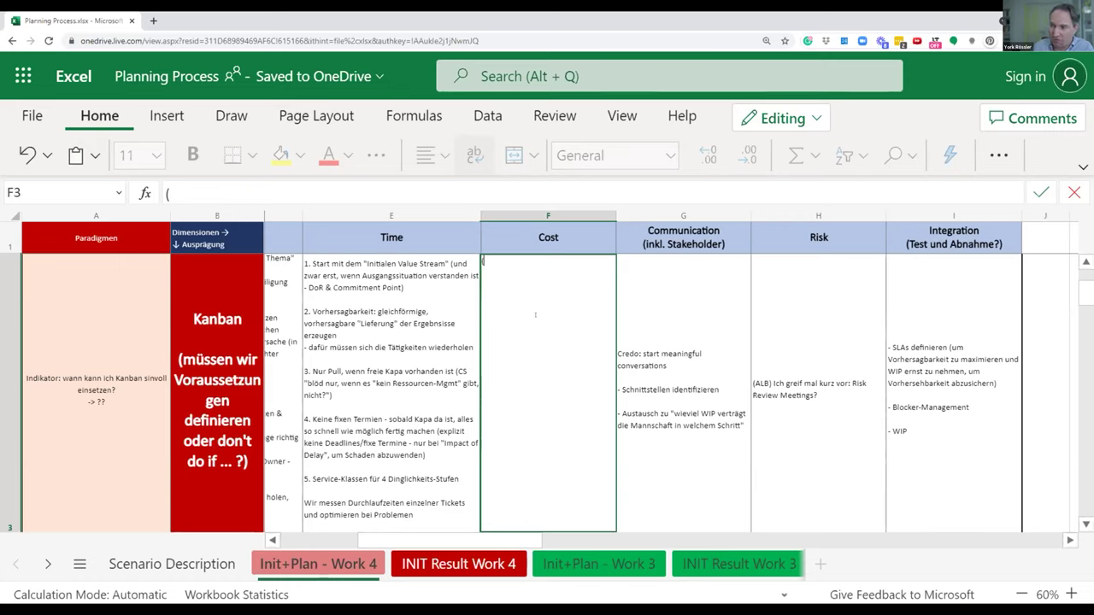
key("BackSpace")
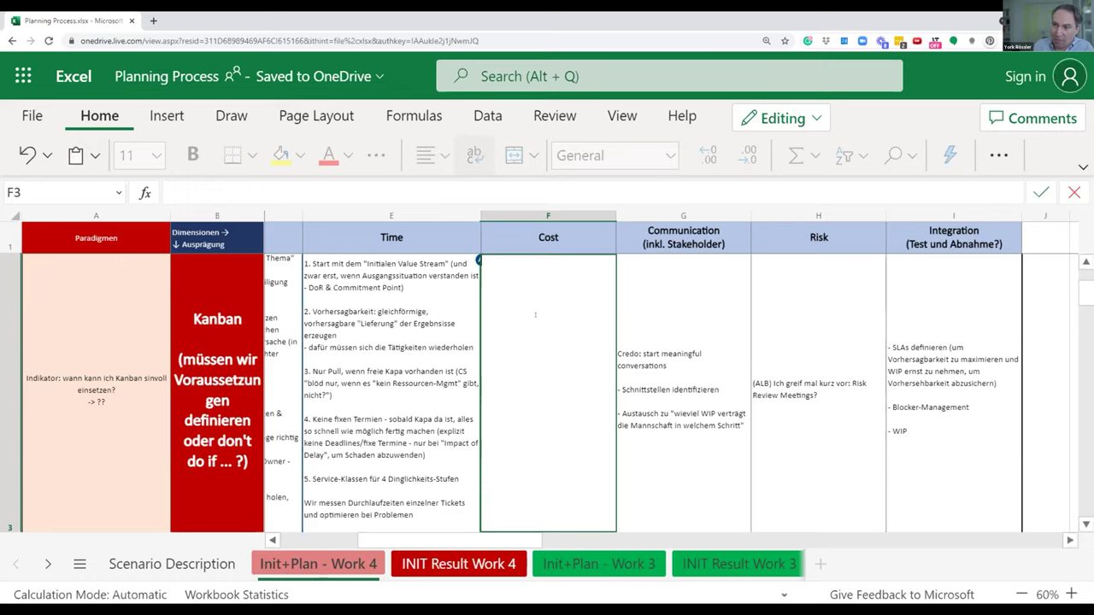
Step: Add the bullet "- Lieferriskiko verringern" to the Kanban Risk cell H3, separated from the existing text by a blank line
left_click(766, 388)
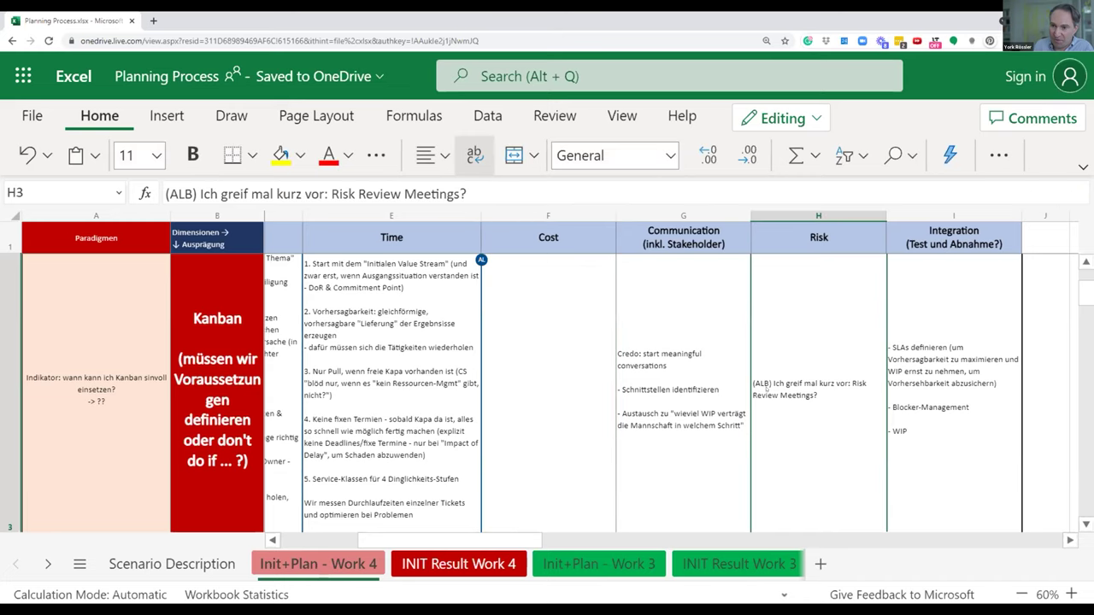
key("Right")
key("Left")
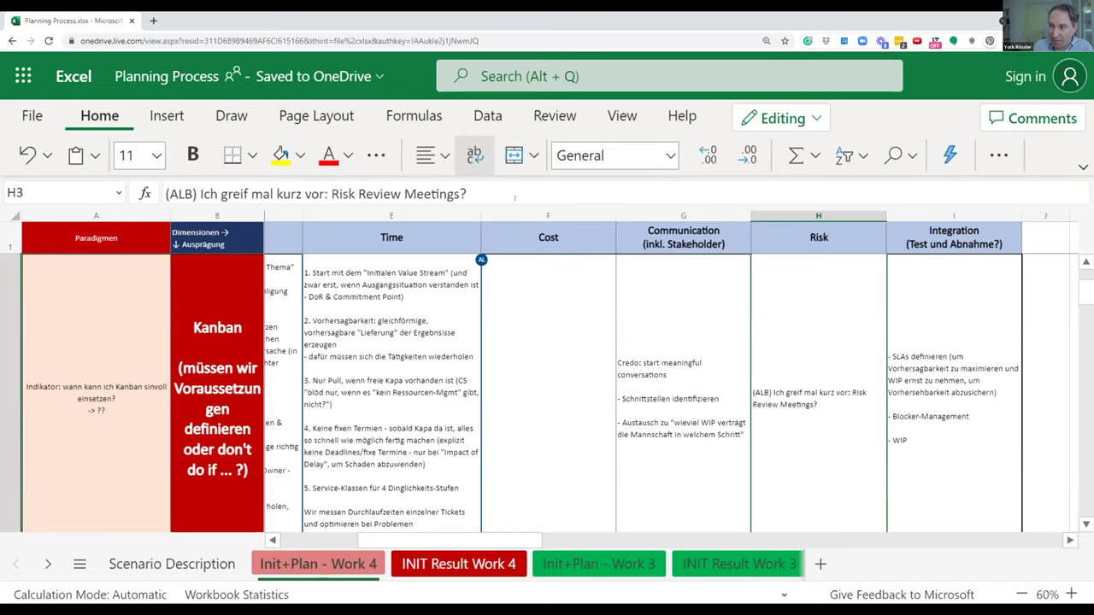
left_click(514, 198)
key("alt+Return")
key("alt+Return")
type("- Lieferriskiko verringern")
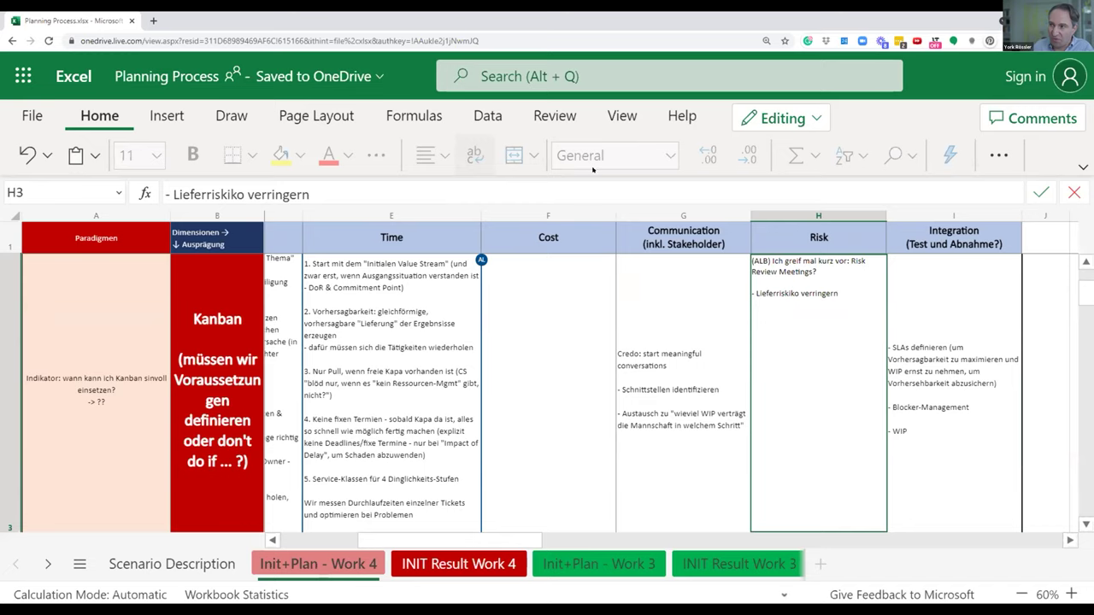
Step: Replace the dash before the last line of H3 with "Credo:", keeping a blank line above it
key("Delete")
key("Delete")
key("BackSpace")
type("Credo")
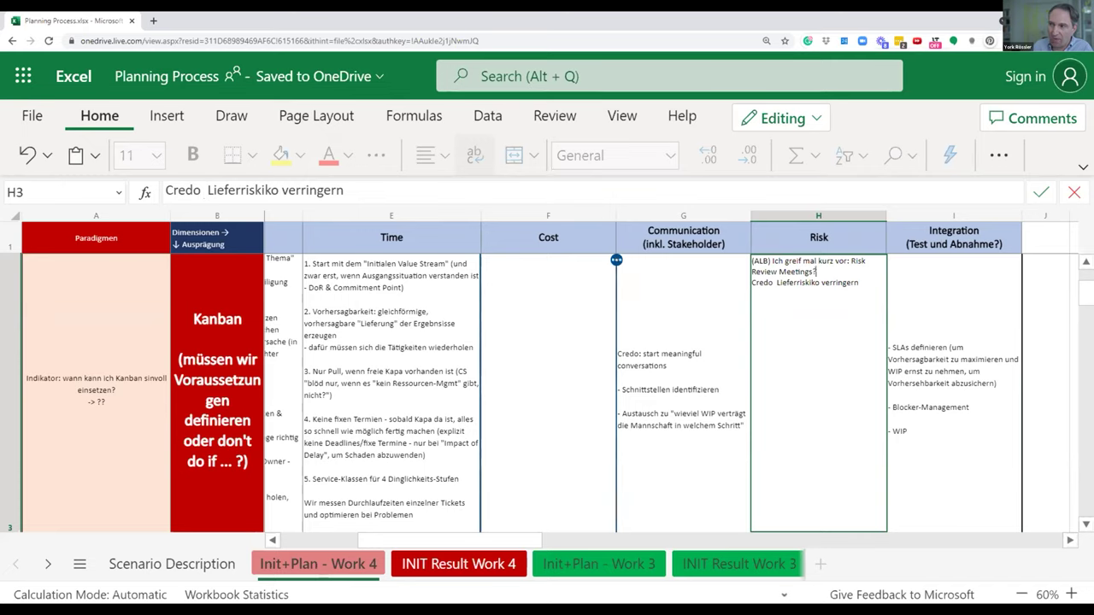
left_click(813, 271)
key("alt+Return")
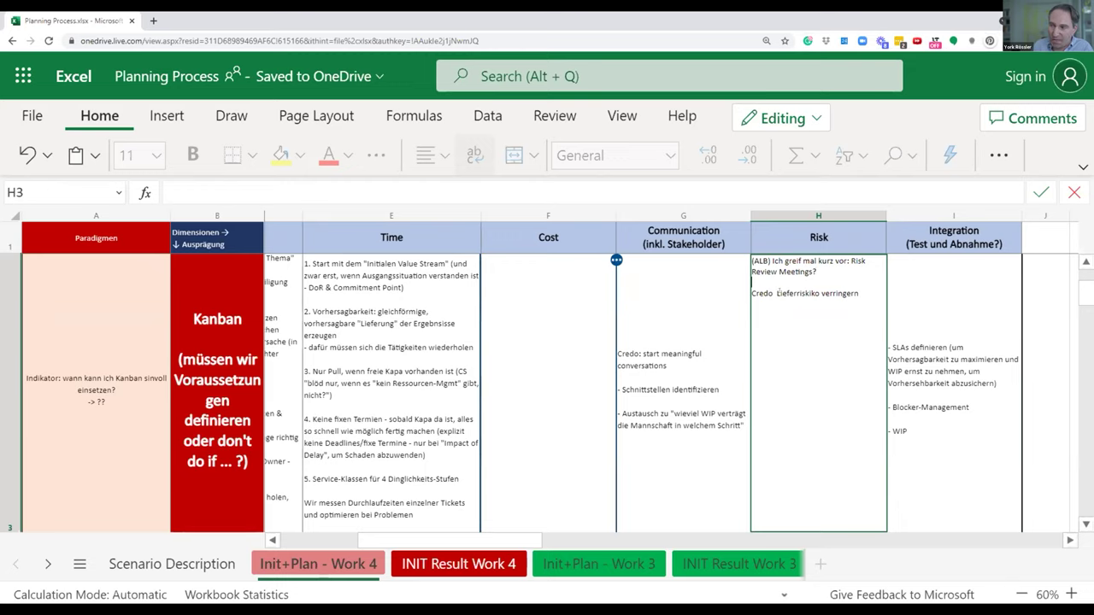
left_click(774, 293)
type(":")
Step: Correct the misspelled word in H3's Credo line to "Lieferrisiko" and commit the cell
key("Right")
key("Right")
key("Right")
key("Right")
key("Right")
key("Right")
key("Right")
key("BackSpace")
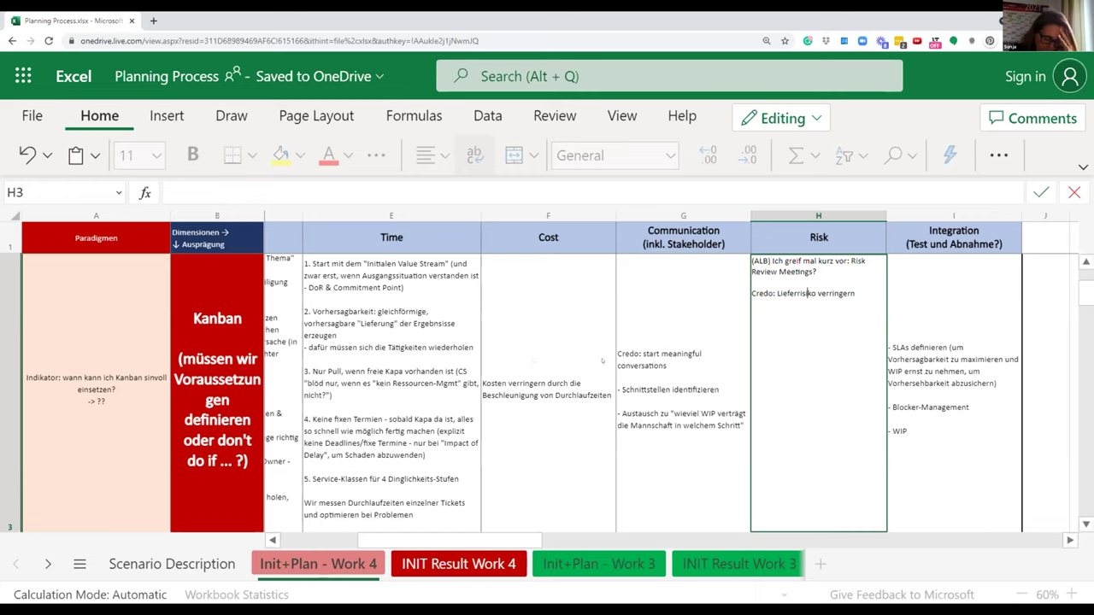
left_click(640, 262)
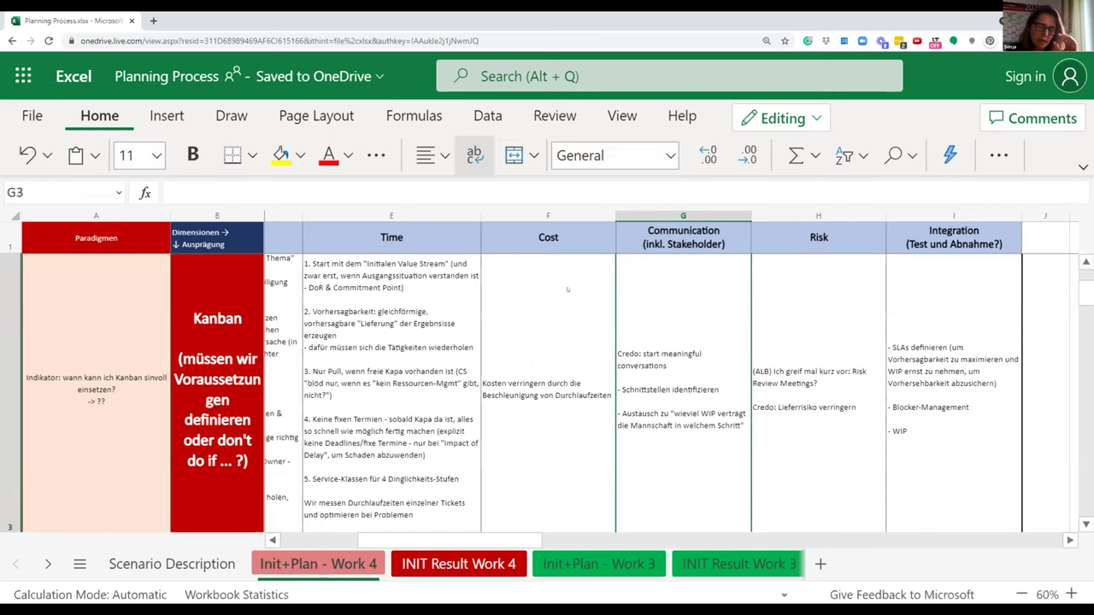
Step: Append "(i.S.v. Kaizen)" to the cost reduction text in the Kanban Cost cell F3 and commit it
left_click(420, 376)
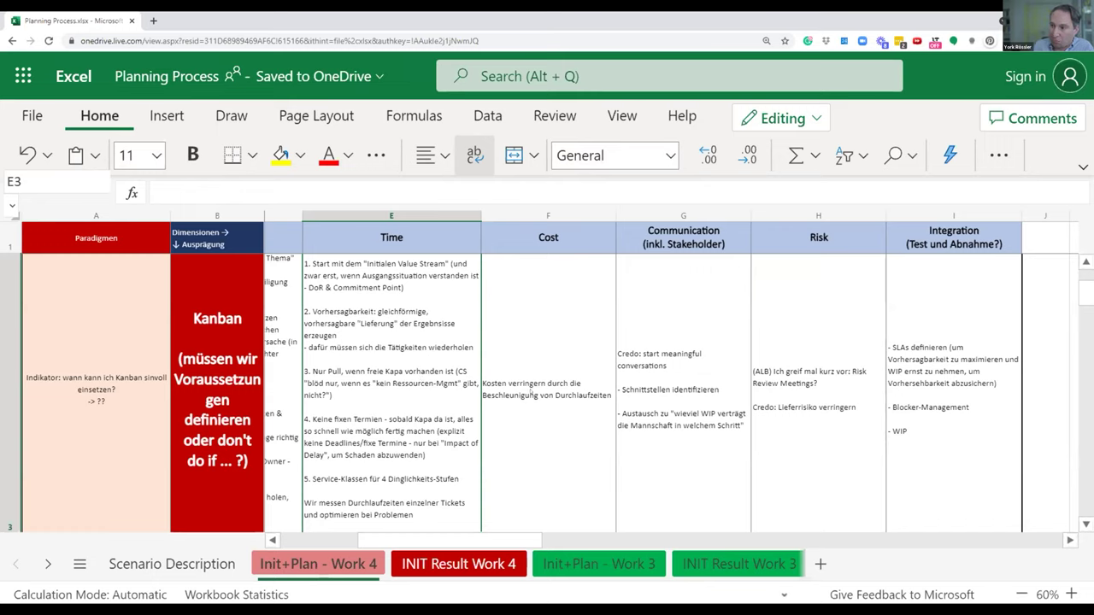
double_click(533, 395)
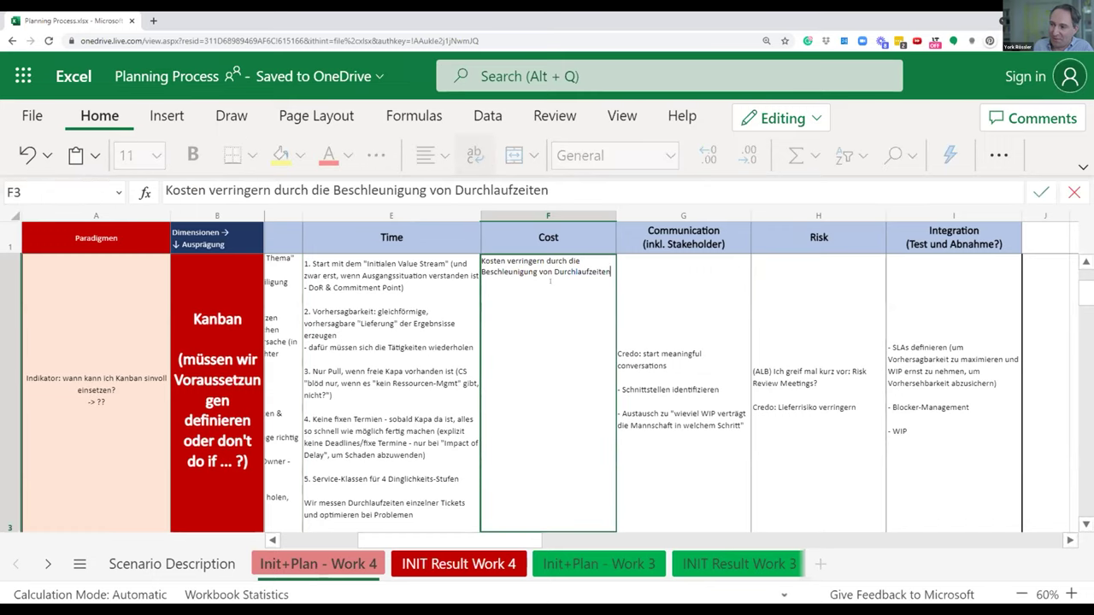
type("(i.S.v. Kaizen)")
key("Return")
left_click(531, 323)
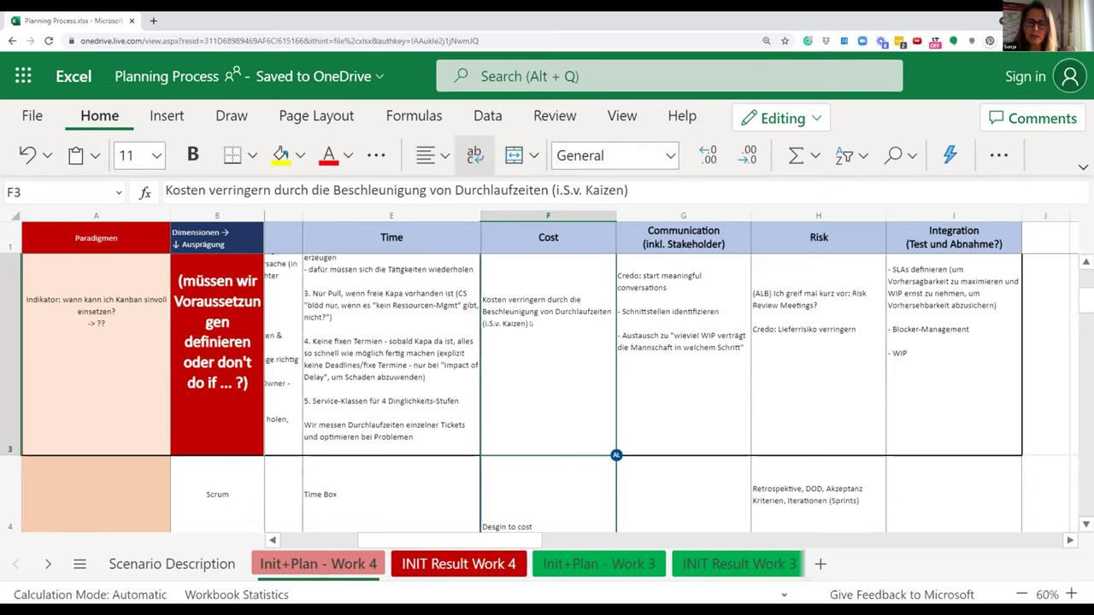
scroll(530, 323, "up", 3)
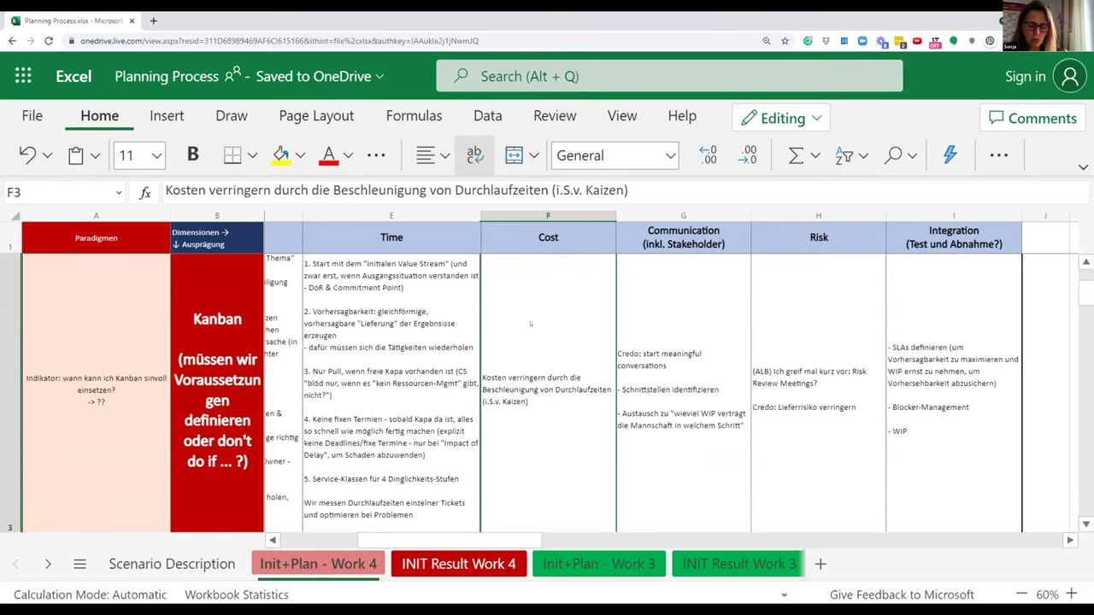
Step: Try to add the line "KANBAN plant keine Kosten" above the existing text in F3, followed by a blank line
left_click(430, 314)
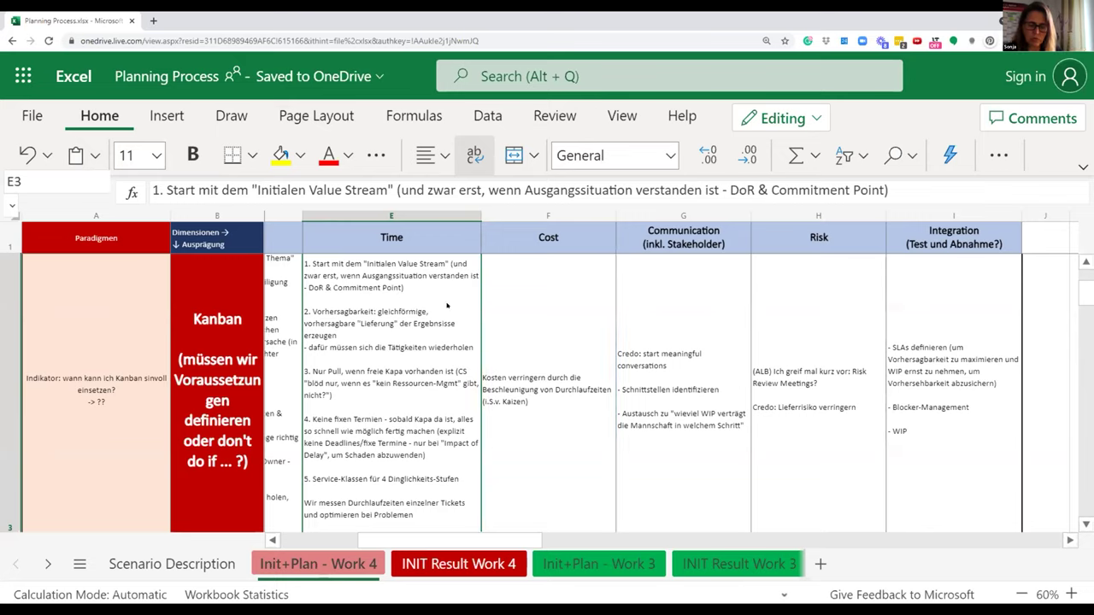
double_click(532, 376)
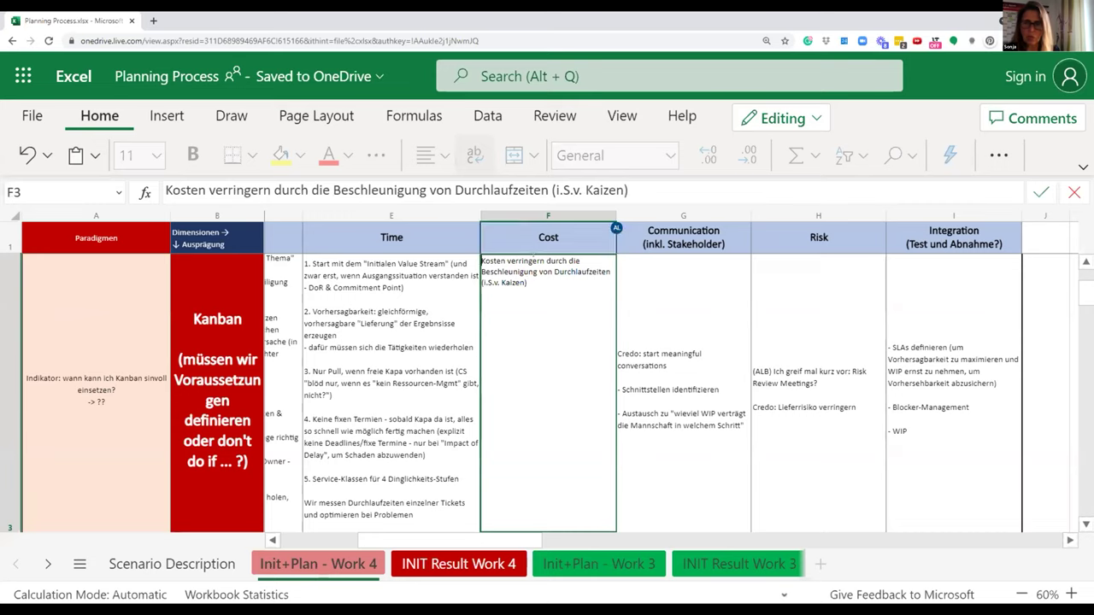
key("alt+Return")
key("alt+Return")
type("KANBAN plant keine Kosten")
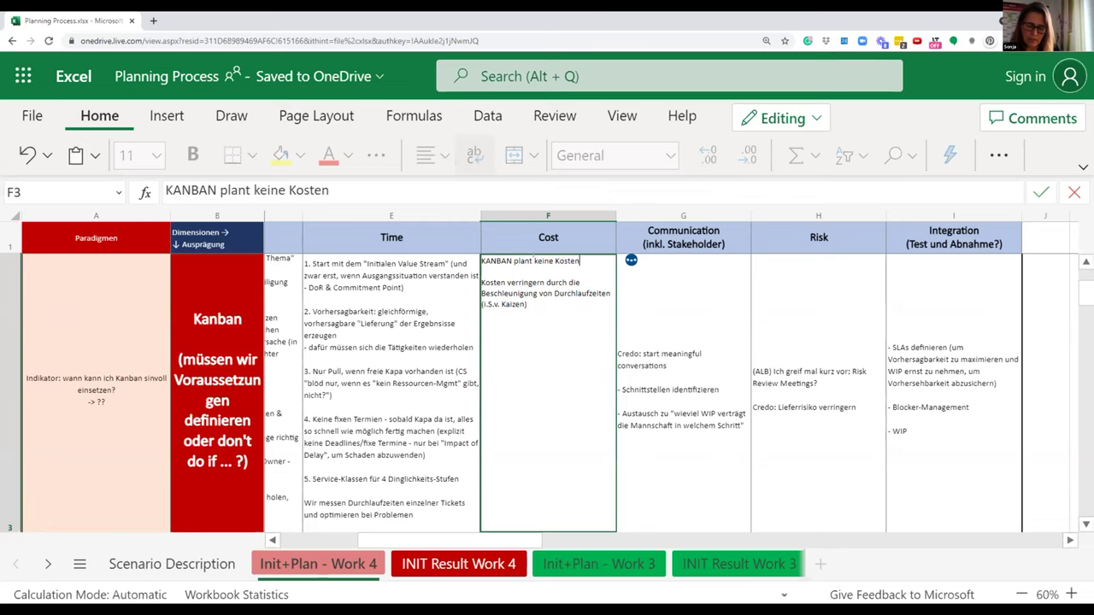
key("Return")
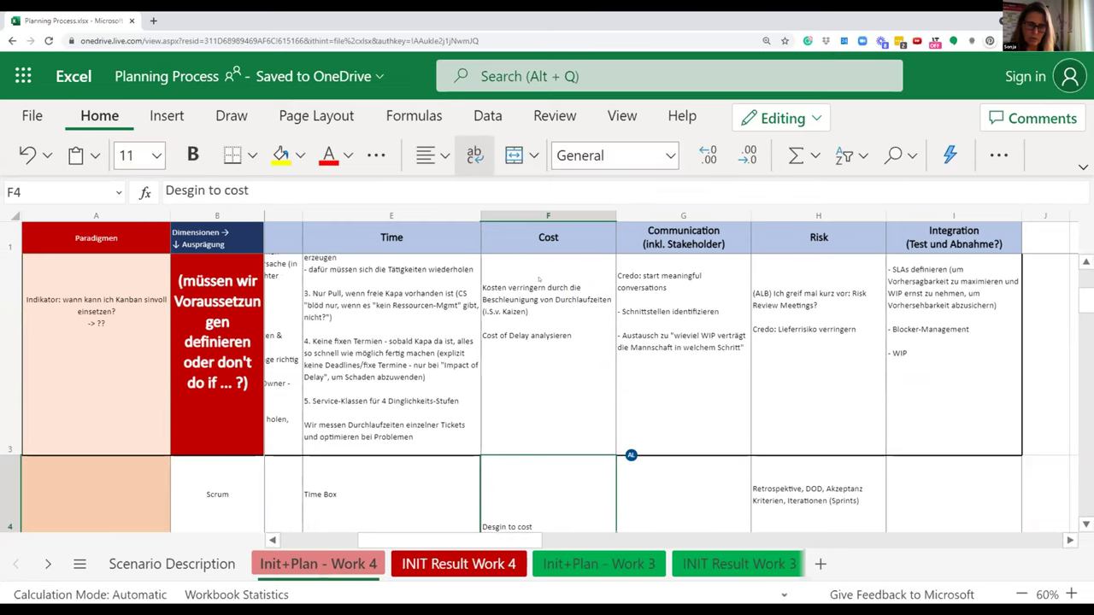
Step: Insert "KANBAN plant keine Kosten" as the first line of F3, followed by a blank line
scroll(538, 314, "up", 3)
scroll(538, 314, "up", 2)
scroll(538, 315, "down", 3)
double_click(539, 314)
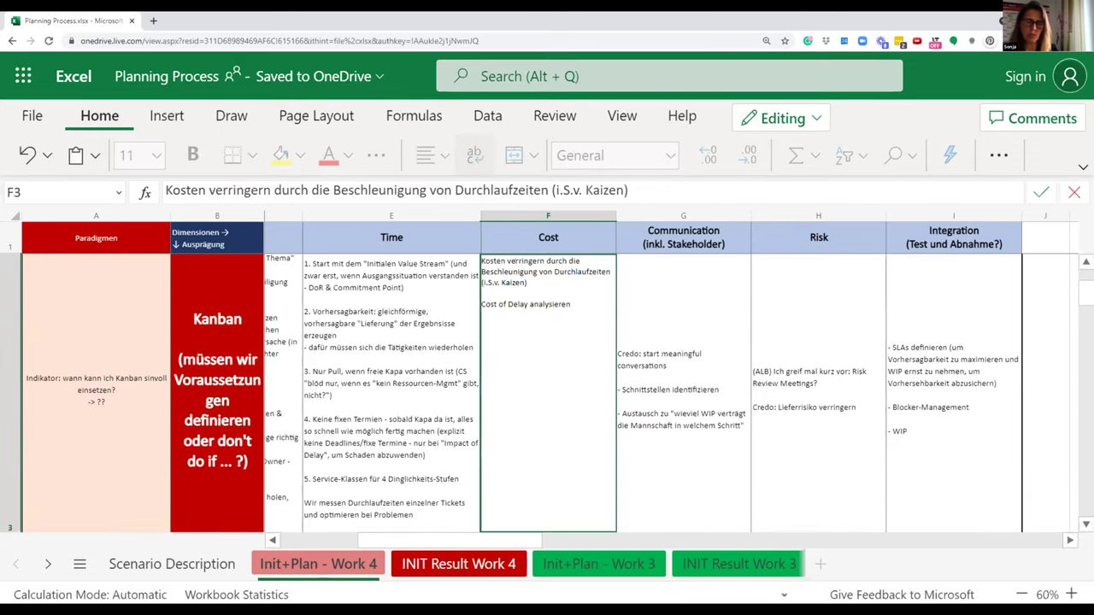
type("KANBAN plant ")
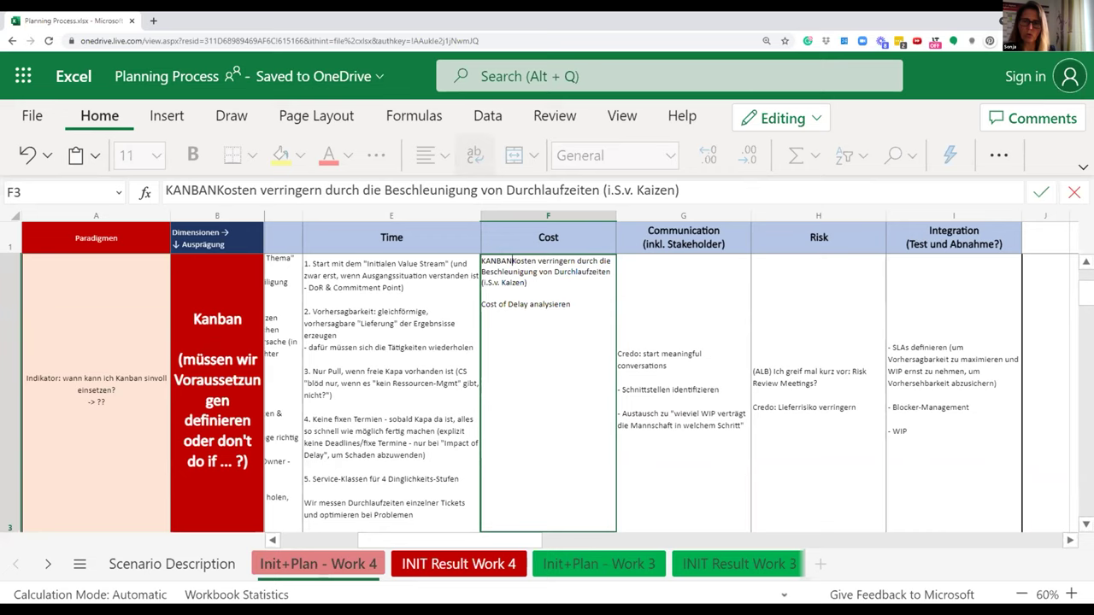
type("keine Kosten")
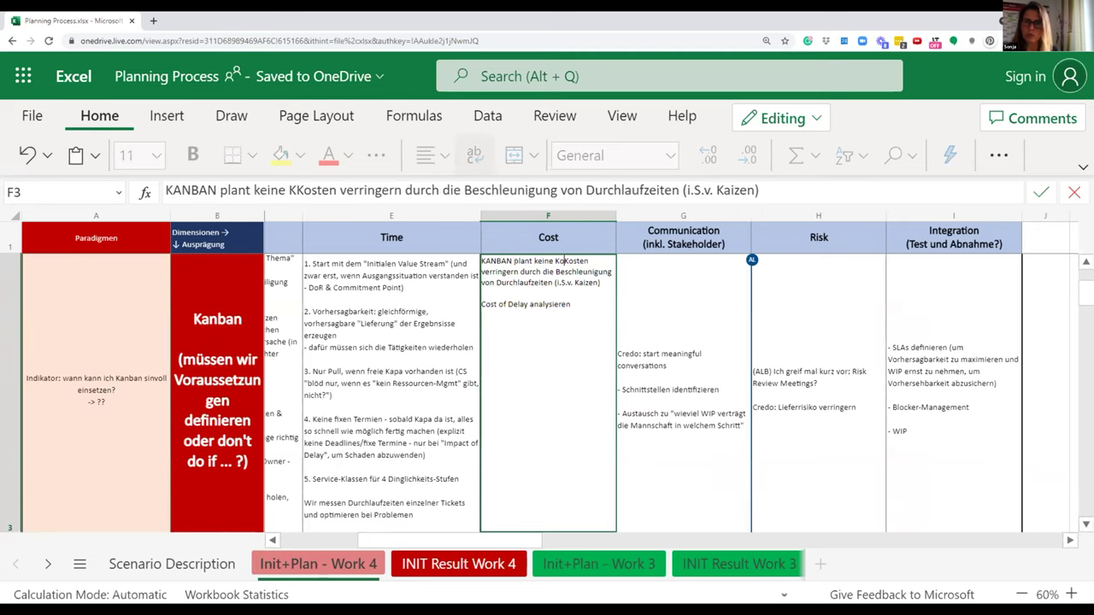
key("alt+Return")
key("alt+Return")
Step: Put a dash before the "Kosten verringern" and "Cost of Delay analysieren" lines in F3 and commit the cell
type("-")
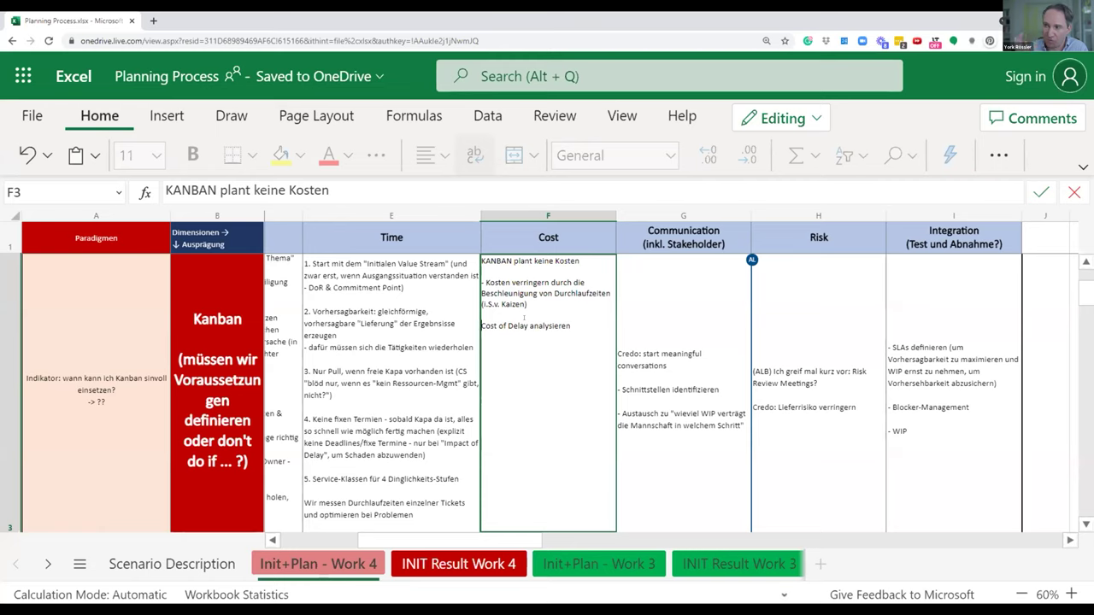
left_click(481, 325)
type("-")
left_click(479, 403)
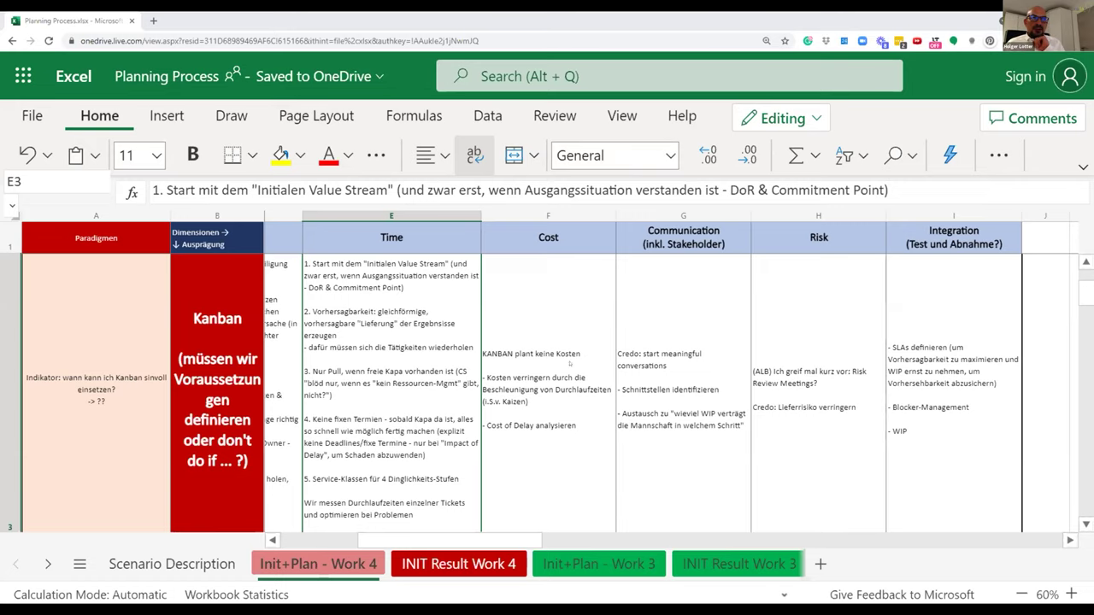
Step: Add the bullet "- erlaubt gute Kostenprognose (aufgrund der Vorhersagbarkeit)" at the end of F3 after a blank line
scroll(584, 410, "up", 1)
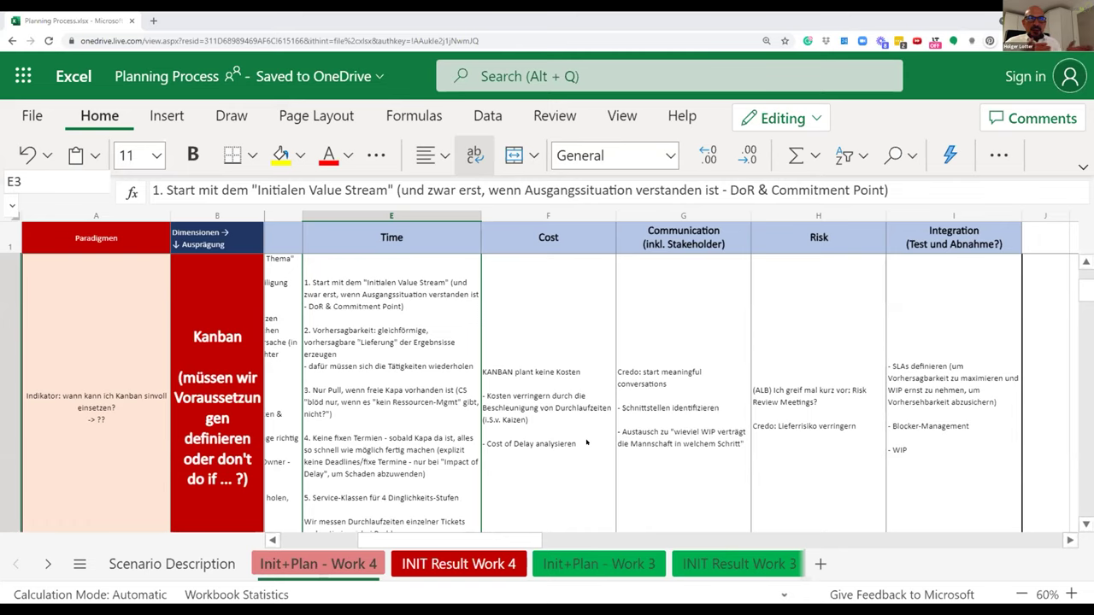
double_click(587, 441)
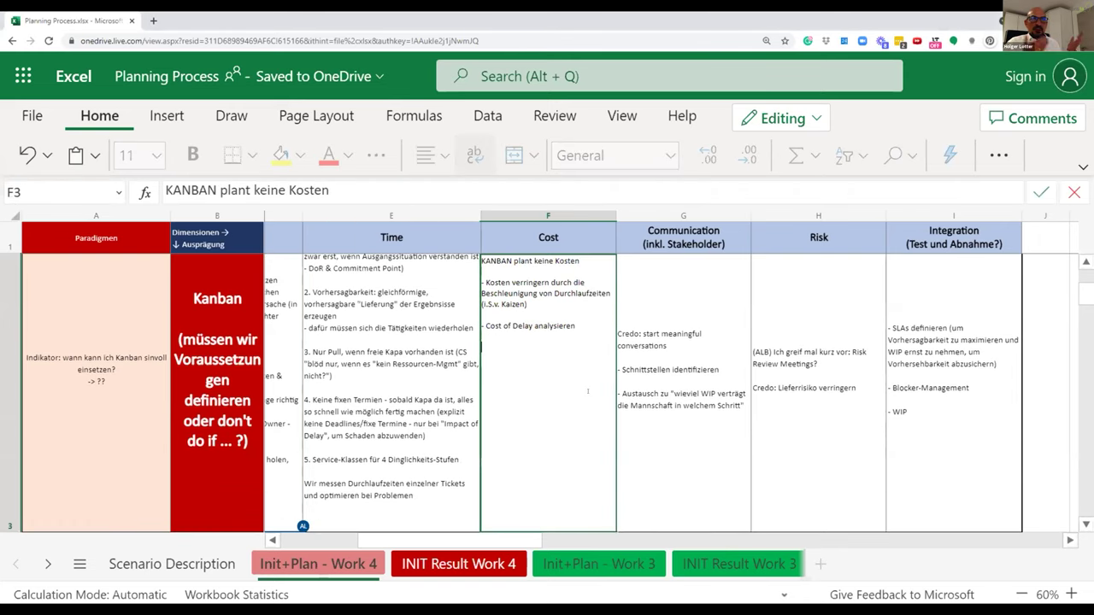
type("- erlaubt")
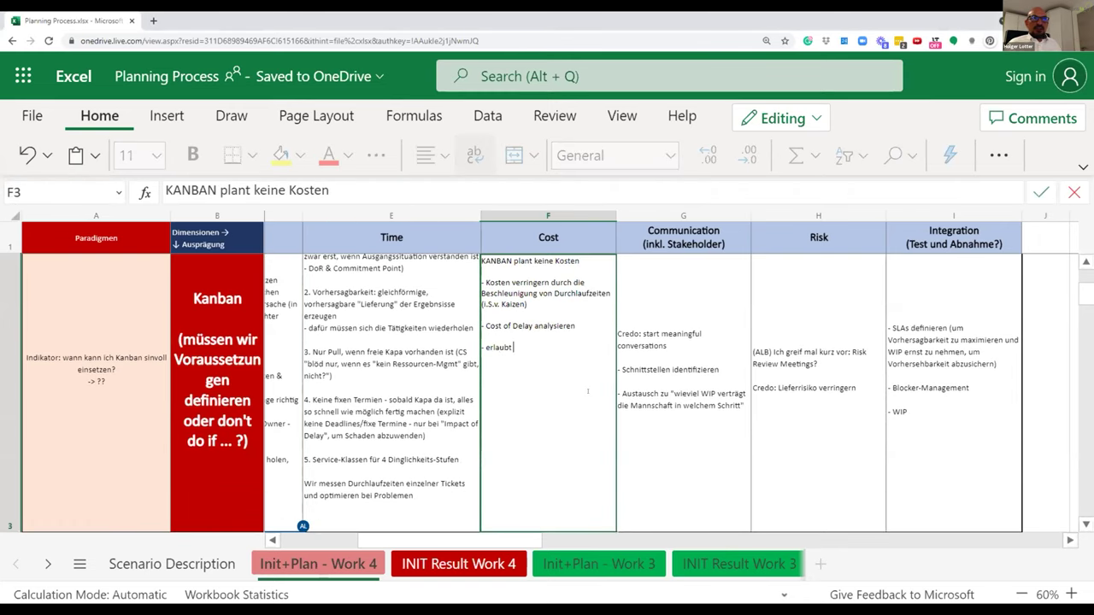
type(" jedoch")
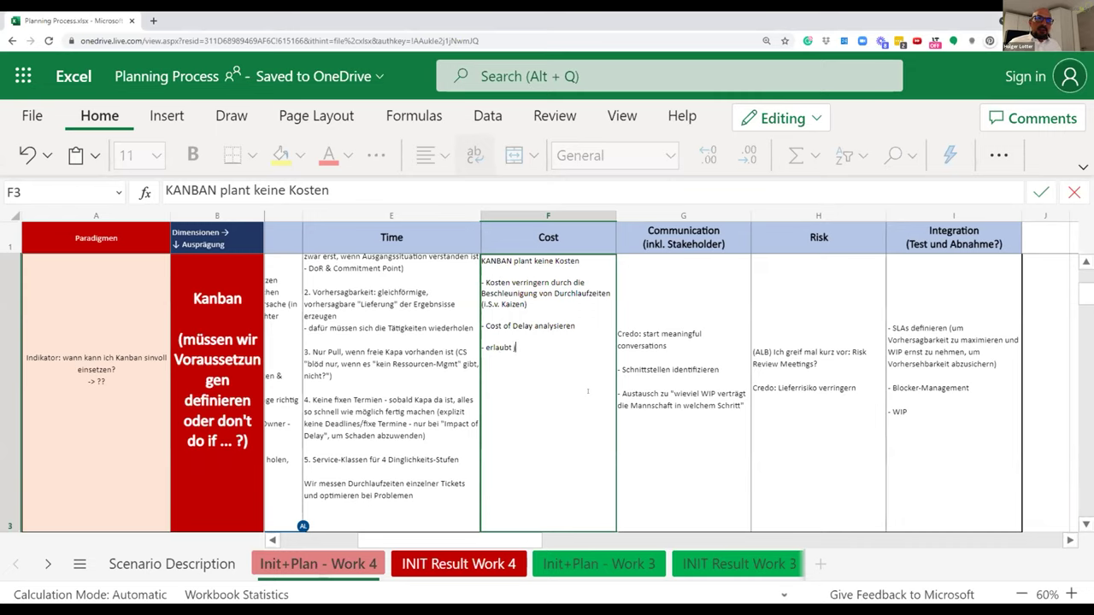
key("BackSpace")
key("BackSpace")
key("BackSpace")
key("BackSpace")
key("BackSpace")
key("BackSpace")
key("BackSpace")
type("gute Kostenprognose (aufgrund der Vorhers")
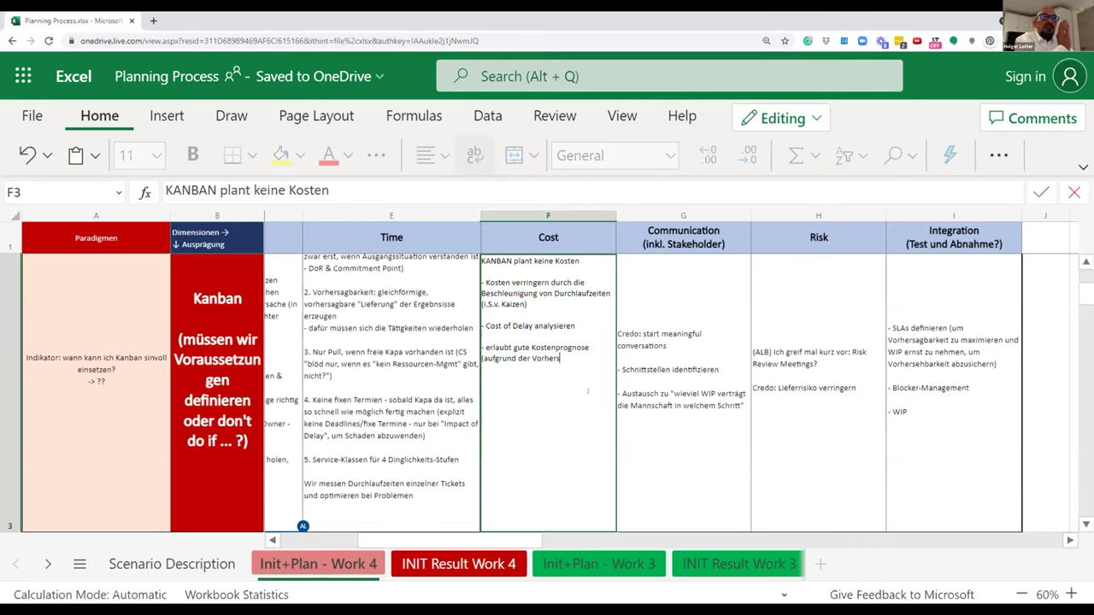
type("agbarkeit)")
key("Return")
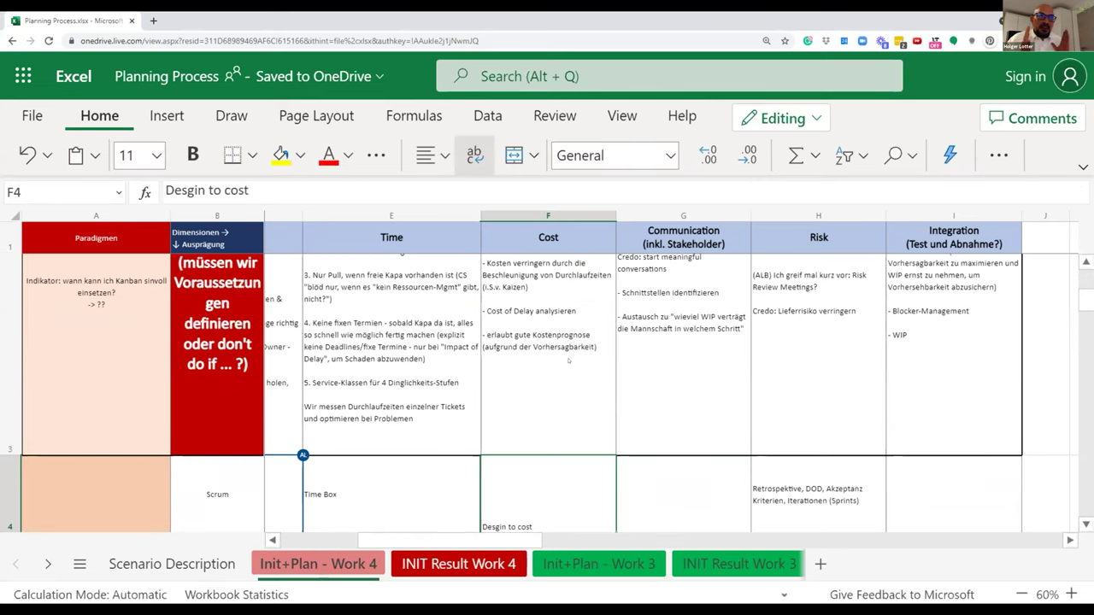
left_click(568, 350)
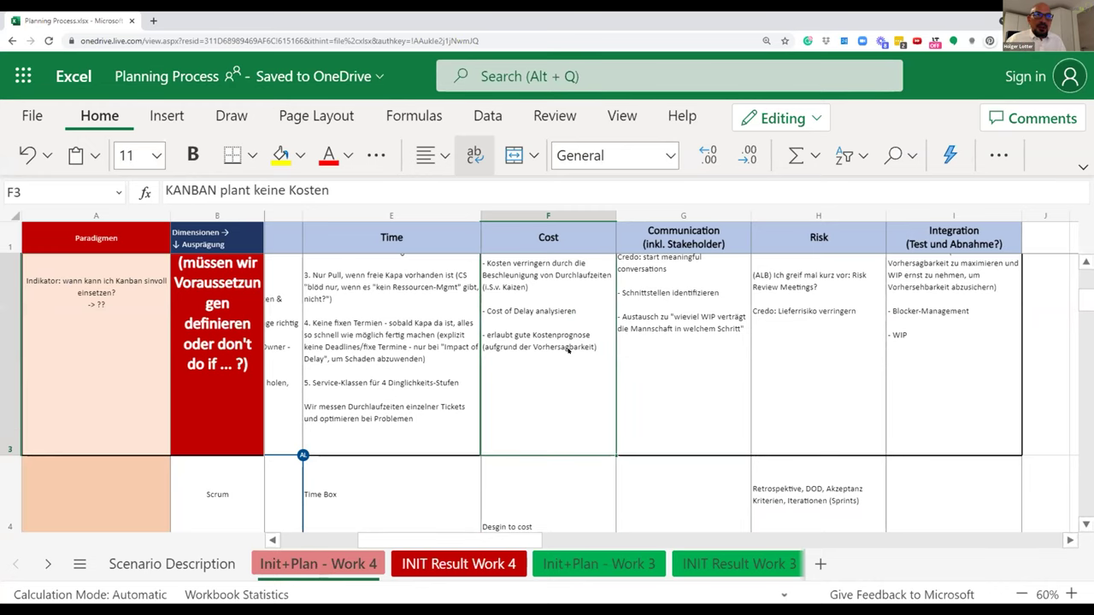
key("Up")
key("Down")
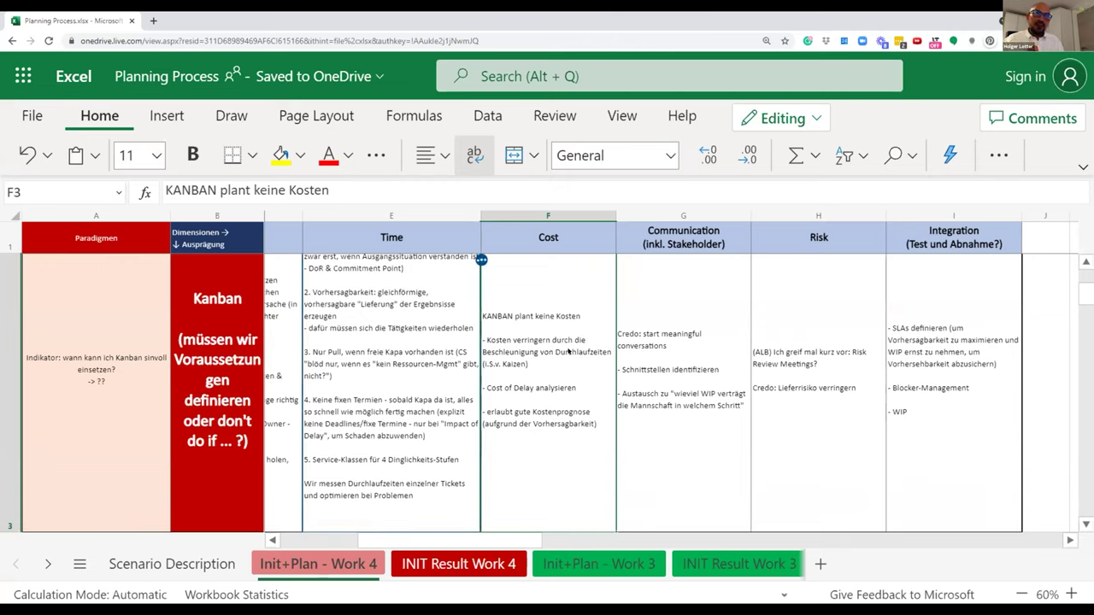
left_click(702, 400)
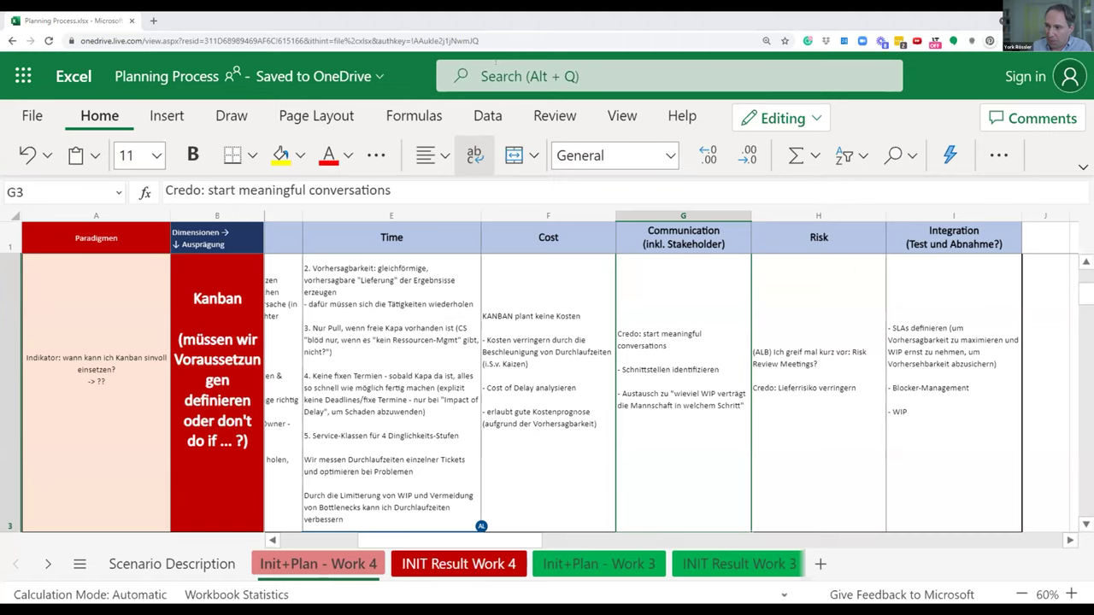
Step: Insert the bullet "- Arbeit visualisieren" in I3 between the Blocker-Management and WIP bullets, separated by a blank line
left_click(802, 344)
key("Right")
key("Right")
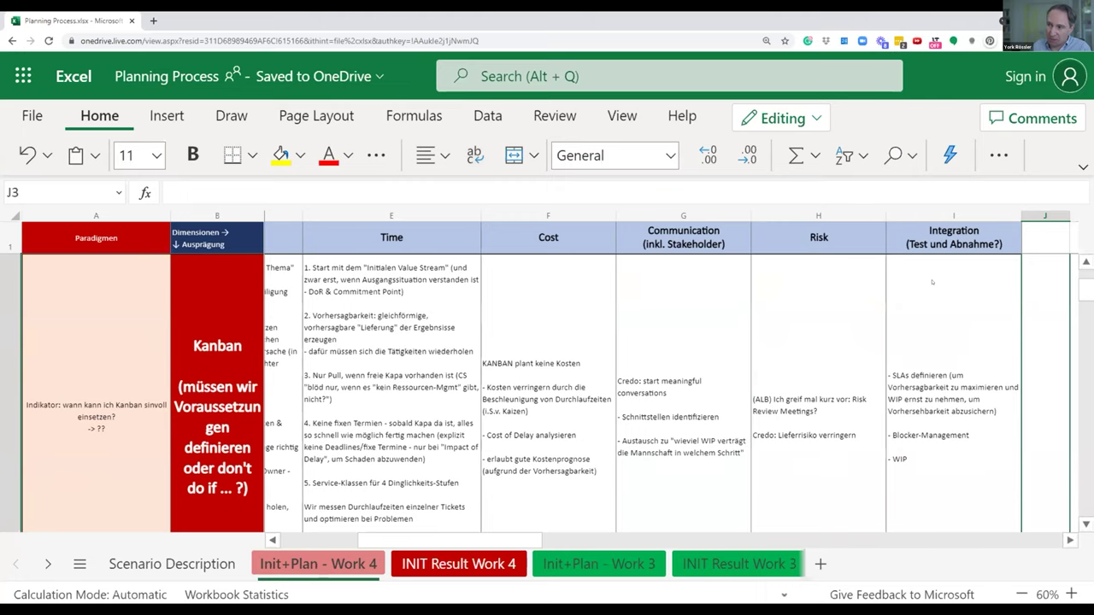
double_click(940, 470)
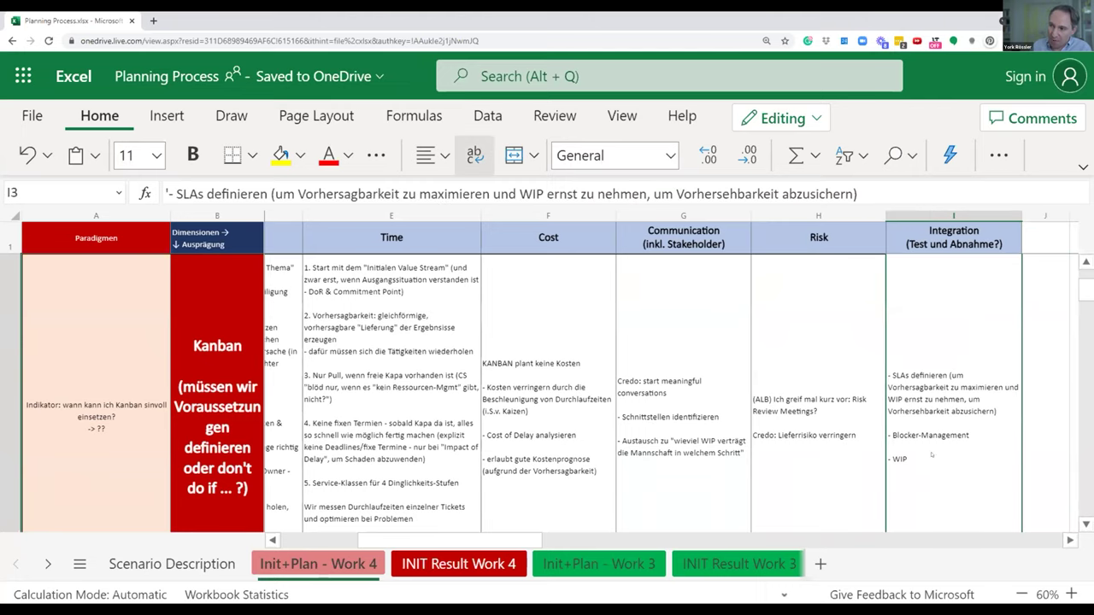
left_click(970, 313)
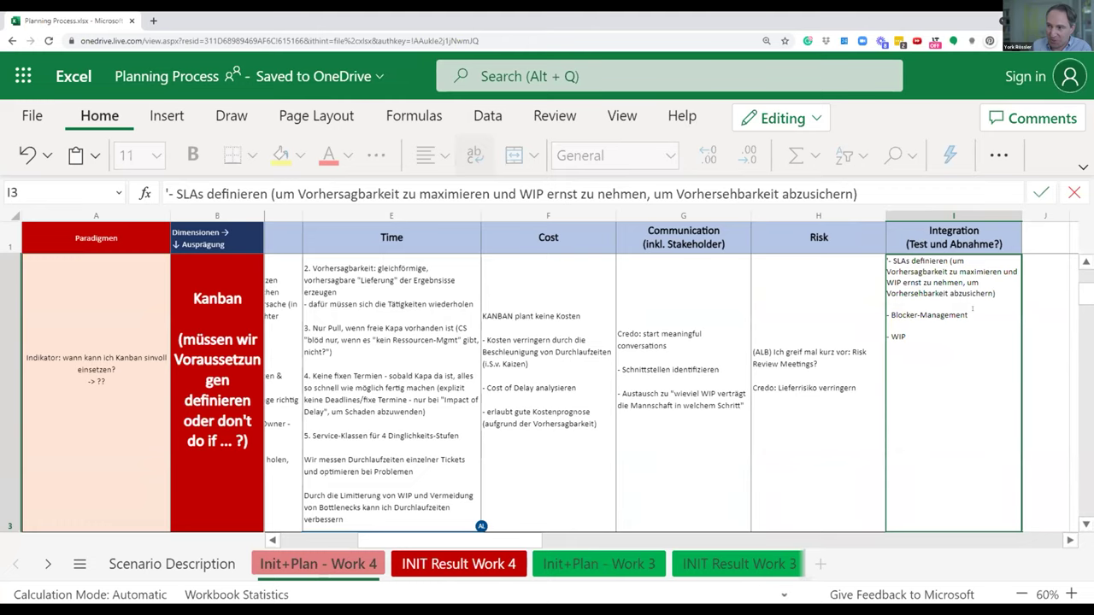
type("&")
key("BackSpace")
key("BackSpace")
key("alt+Return")
key("alt+Return")
type("- Arbeit visualisieren")
Step: Append "(Blocker lösen, um den Flow zu reaktivieren)" to the Blocker-Management bullet in I3 and commit the cell
left_click(972, 310)
type("(Bloc")
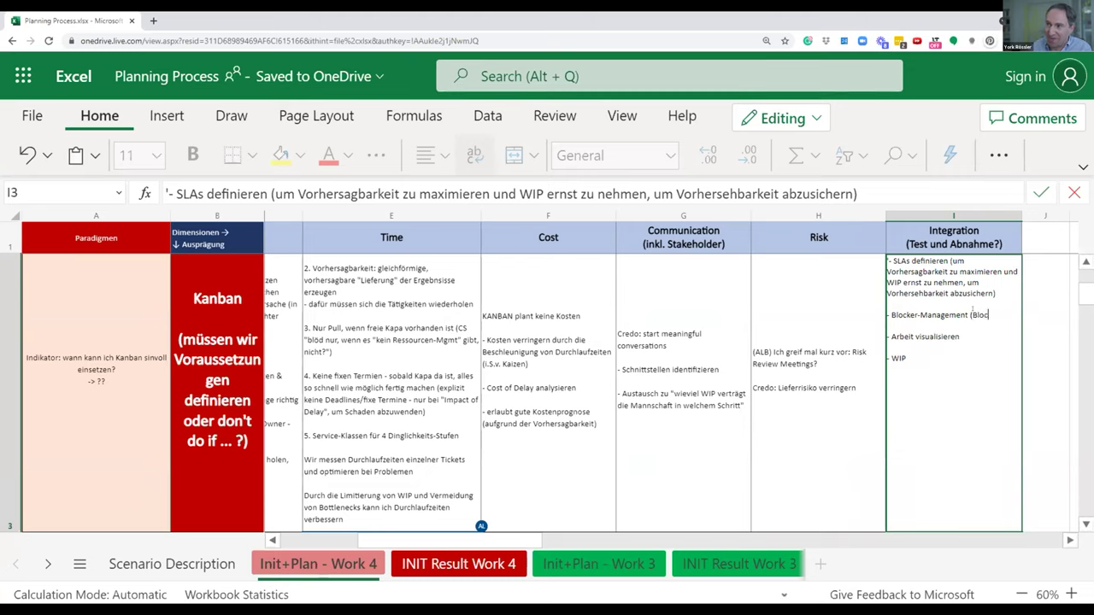
type("ker lösen, ")
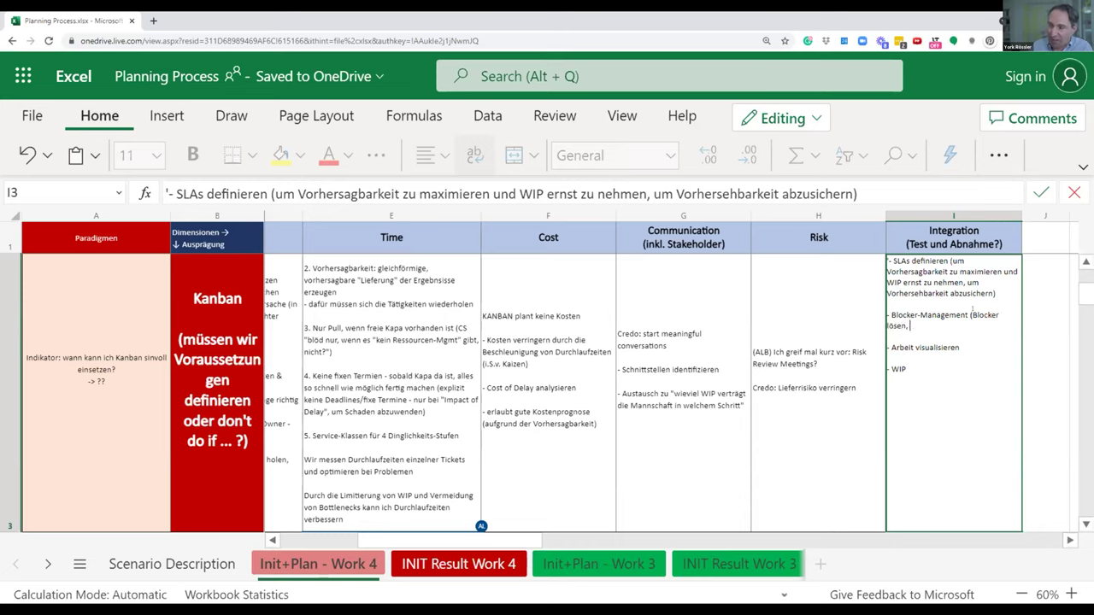
type("um den Flow z")
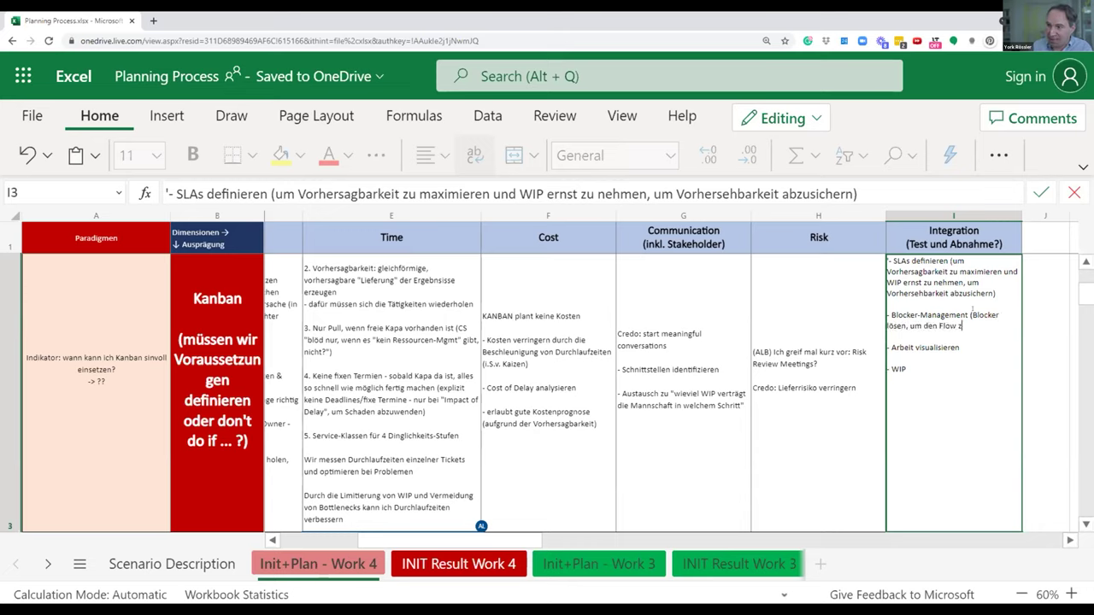
type("u reaktivieren")
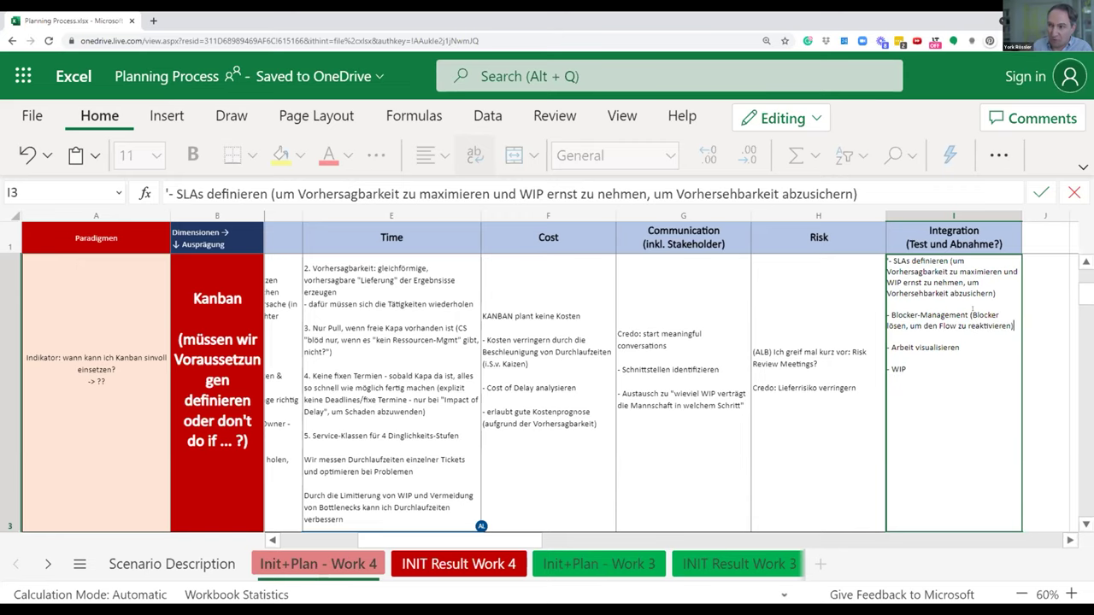
key("Return")
left_click(952, 363)
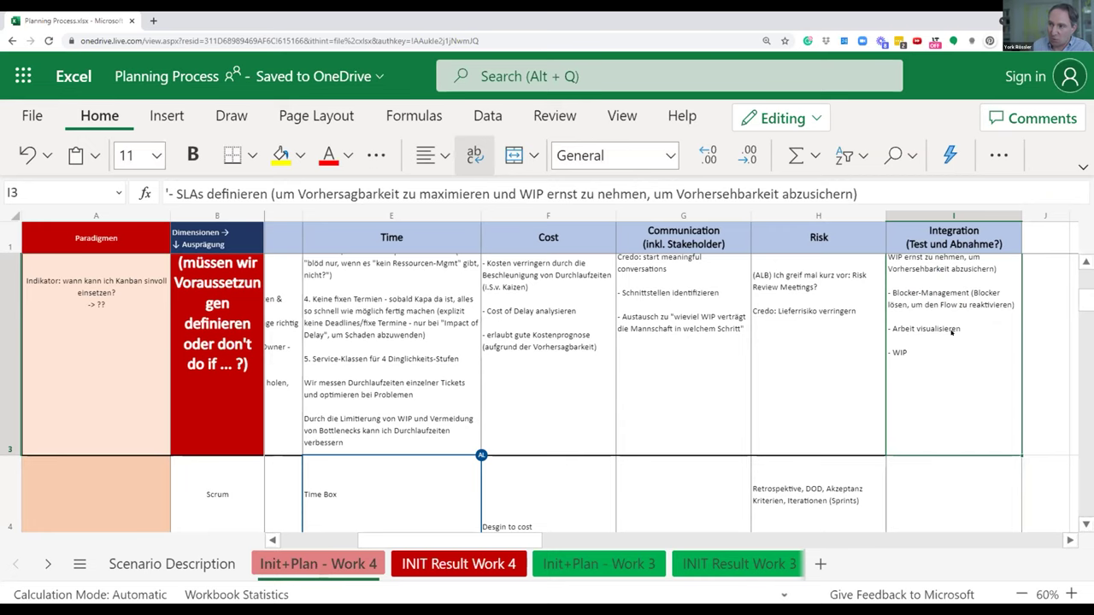
scroll(950, 342, "up", 1)
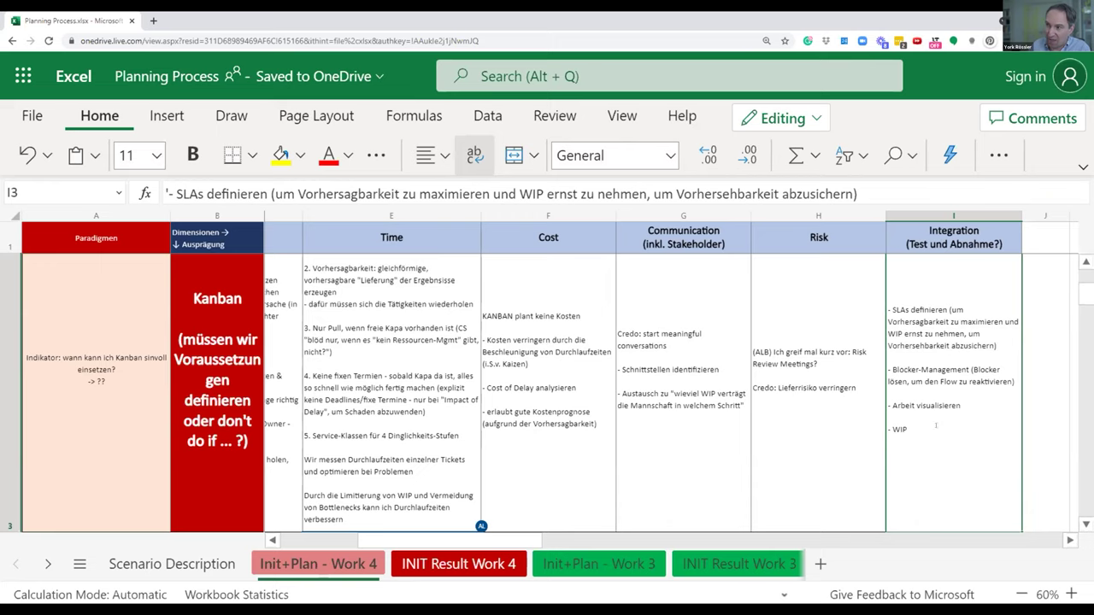
double_click(938, 423)
key("alt+Return")
key("alt+Return")
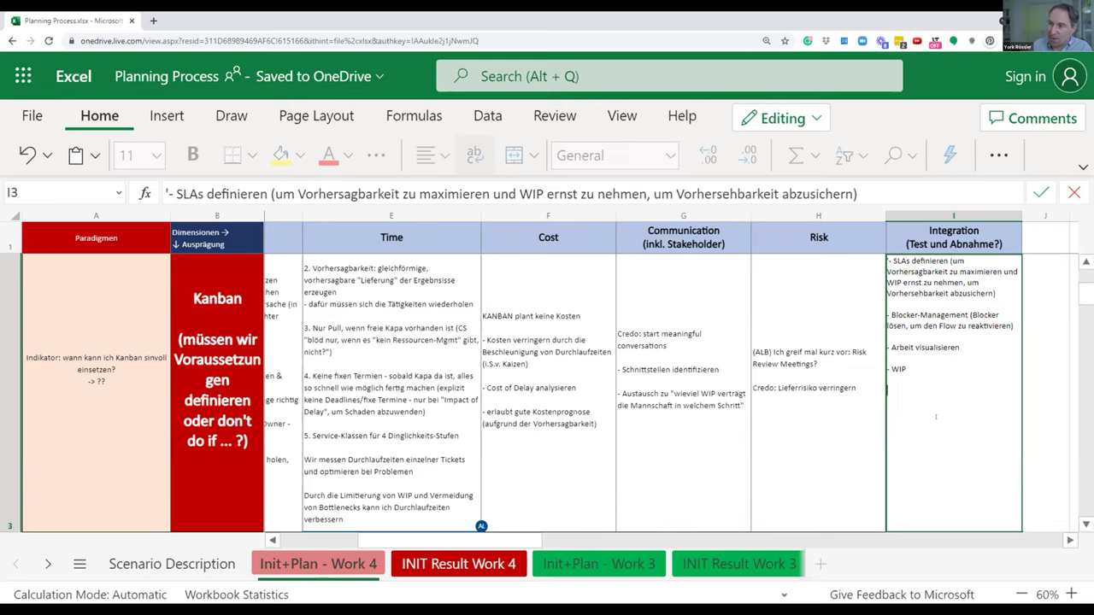
key("BackSpace")
key("BackSpace")
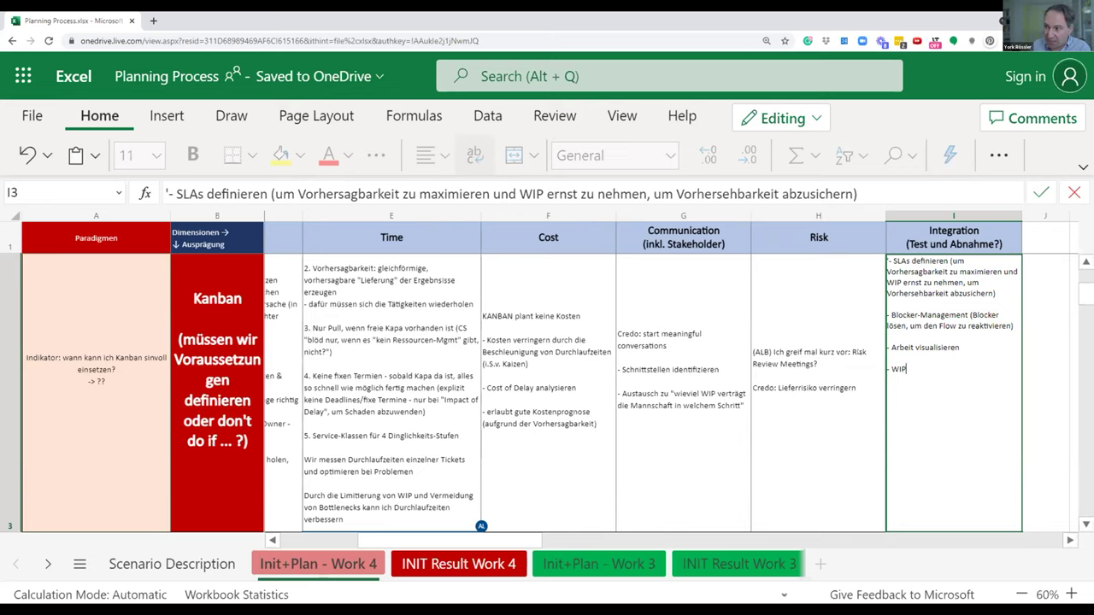
left_click(856, 351)
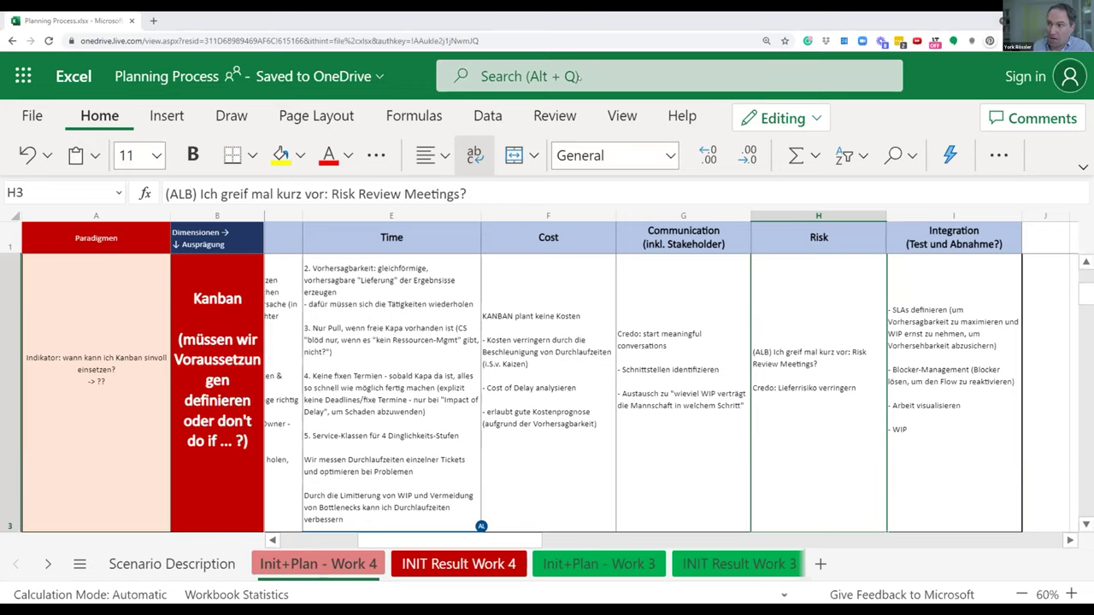
Step: Extend the last bullet in I3 to "- WIP-Limits einführen" and commit the cell
double_click(960, 427)
type("-Limits einführen")
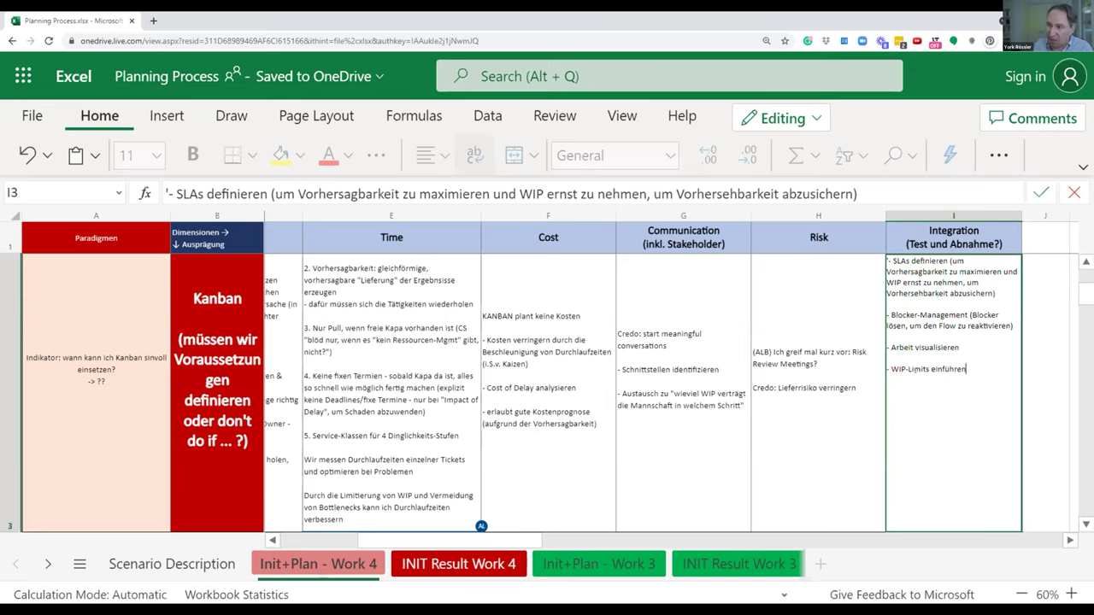
left_click(844, 356)
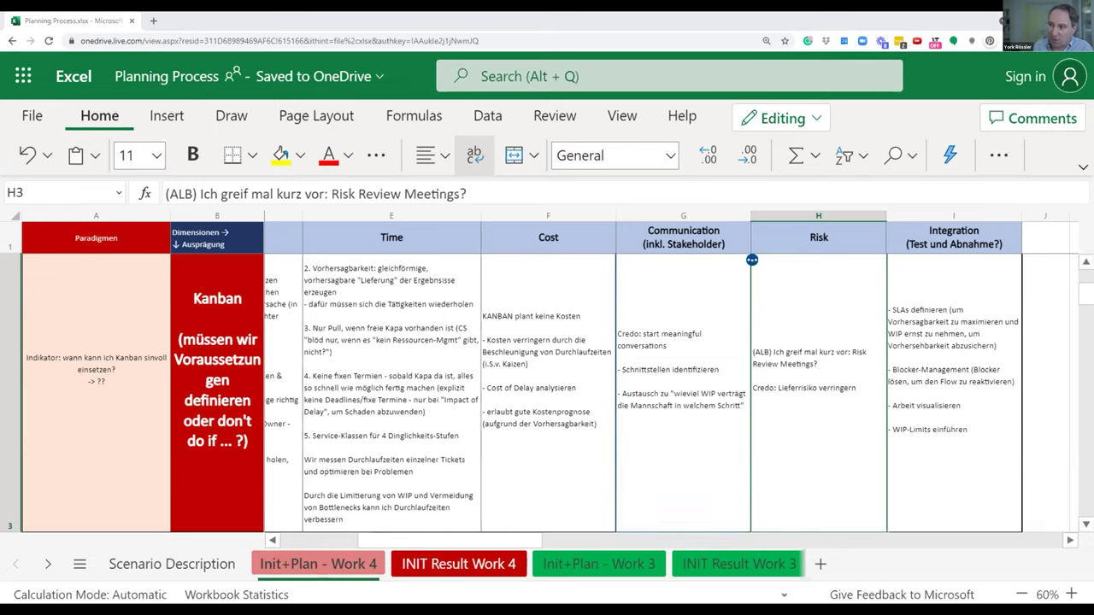
left_click(941, 433)
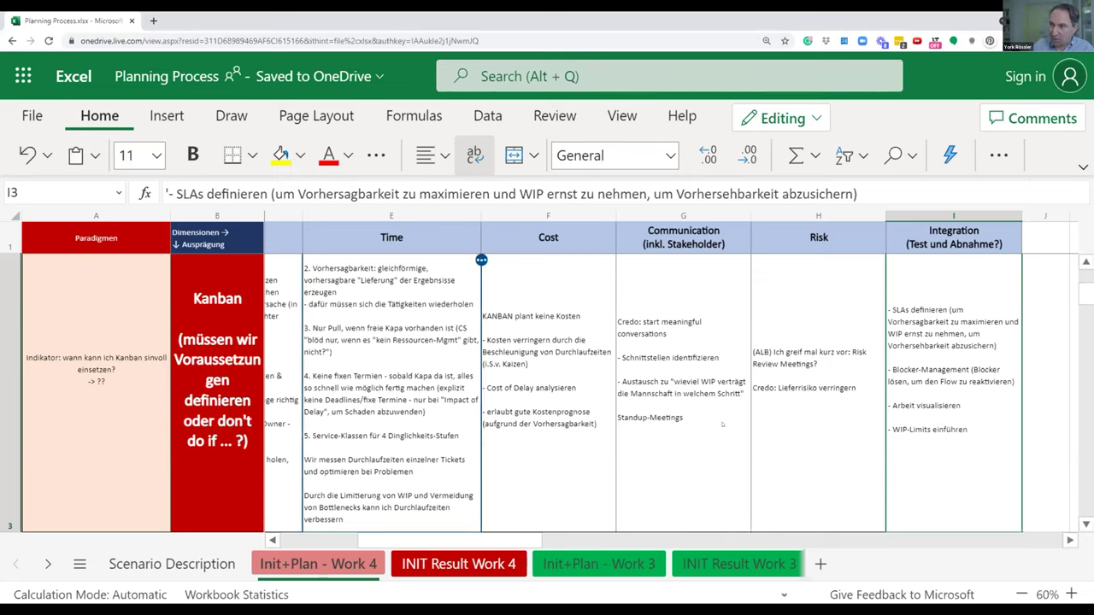
Step: Add the bullet "- Den Dialog treiben, wie Arbeit beschleunigt werden kann" below "Standup-Meetings" in G3, after a blank line
left_click(697, 416)
double_click(688, 370)
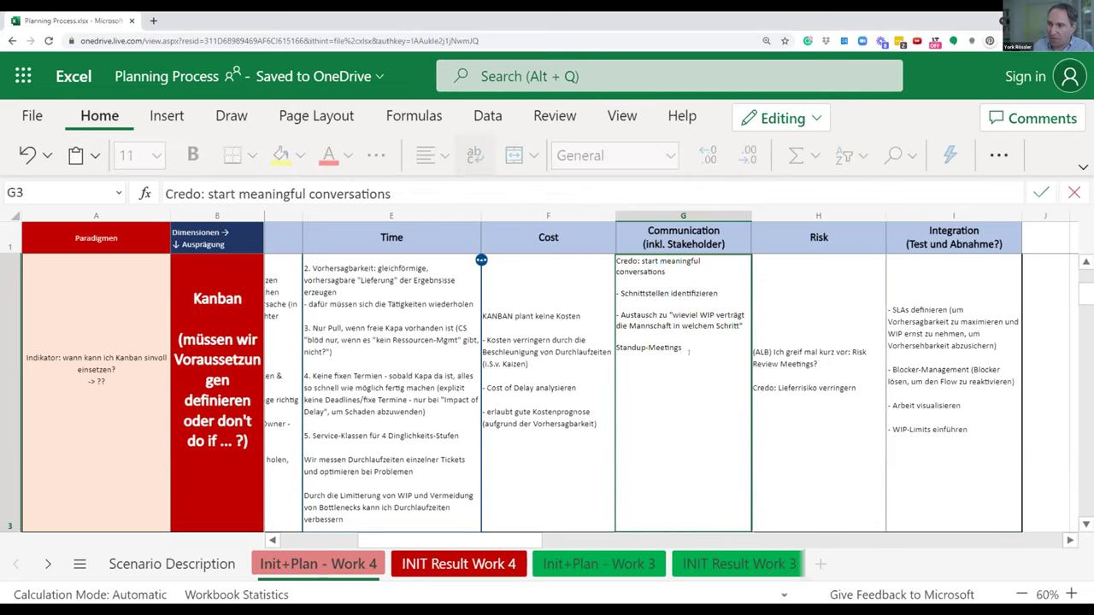
key("alt+Return")
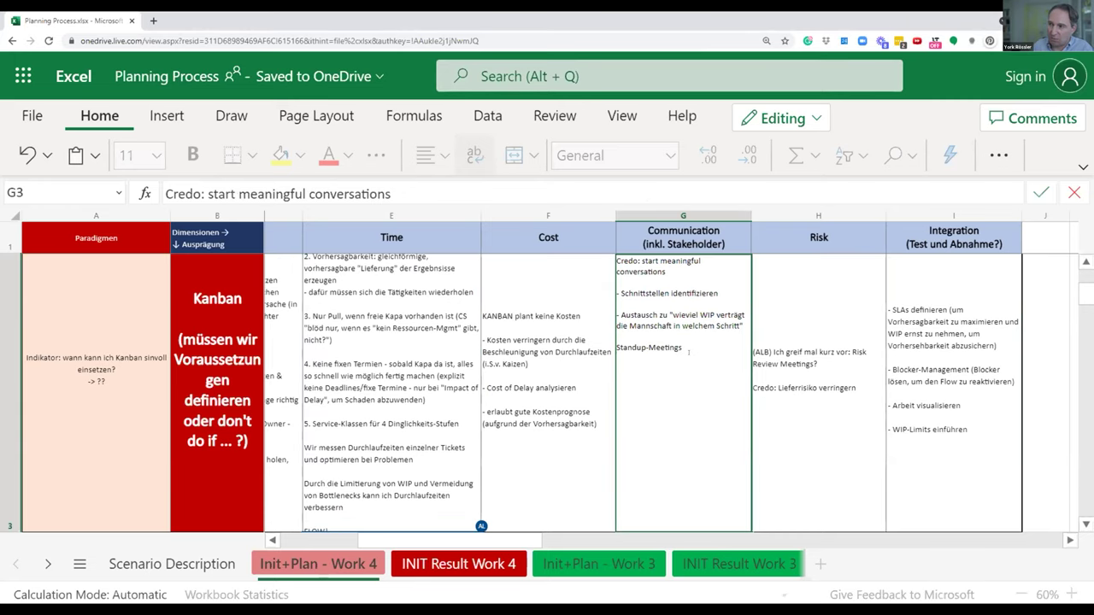
type("- Di")
type("en Dialog tre")
type("iben, wie Ar")
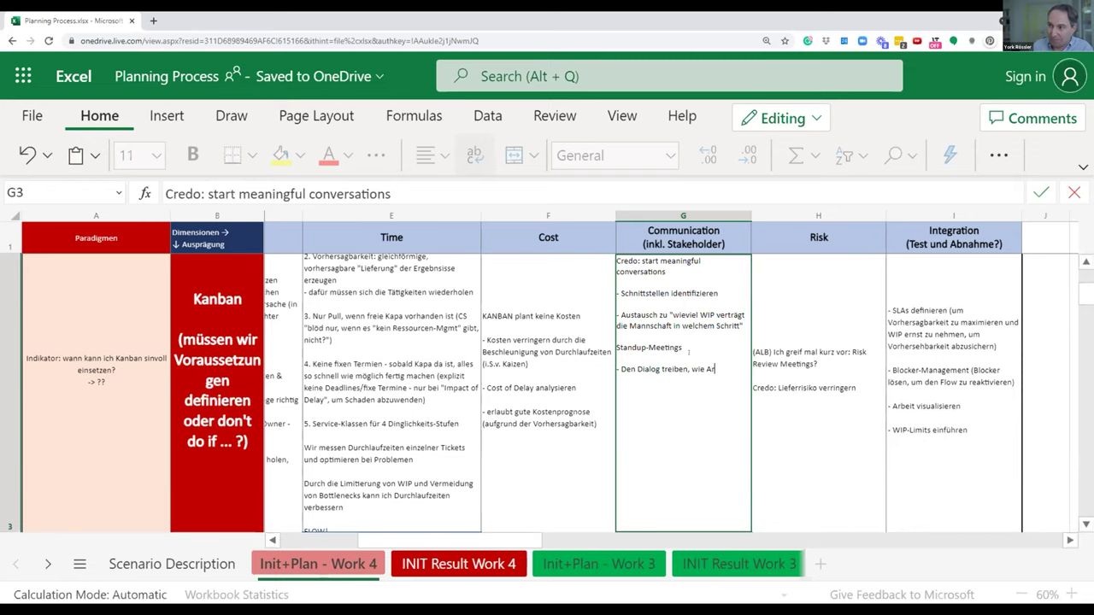
type("beit beschleun")
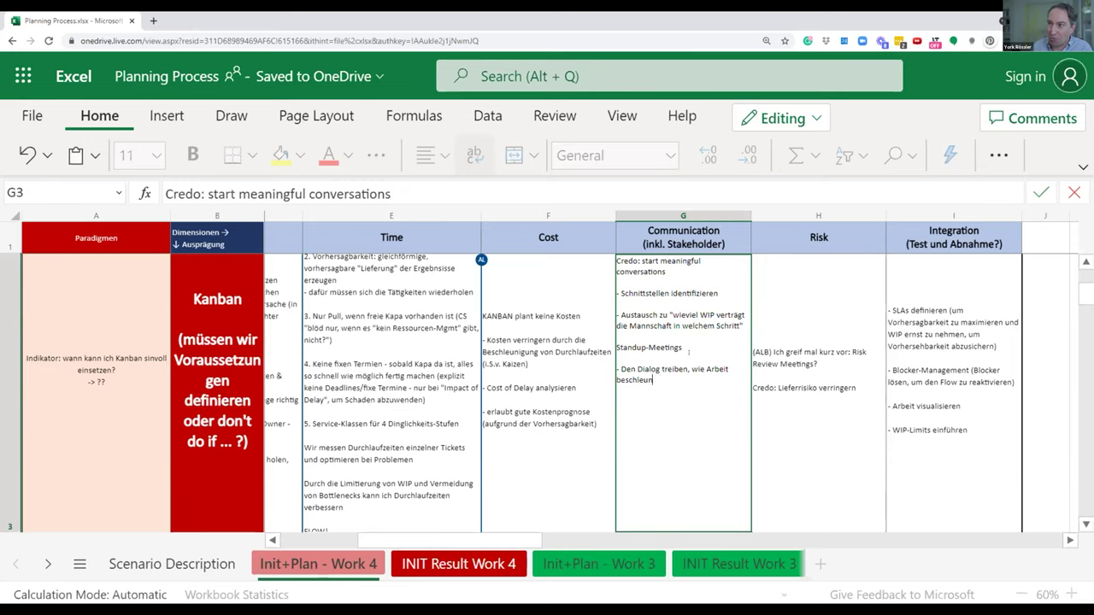
type("igt werden kann")
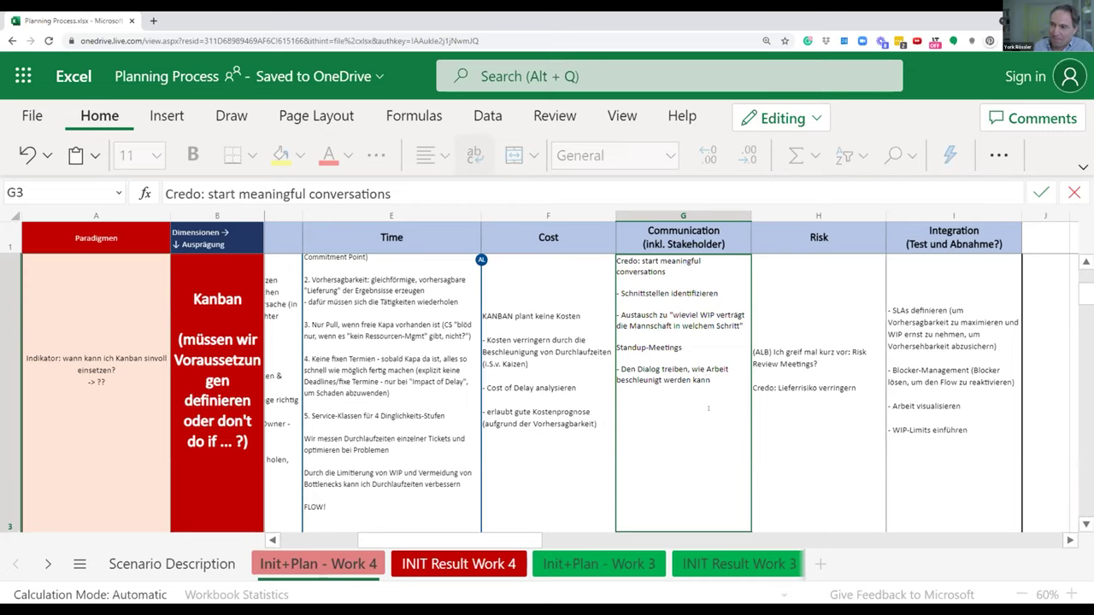
Step: Extend the dialog bullet in G3 with "& auf dahingehend auf das System Einfluss nehmen" and commit the cell
type("& auf da")
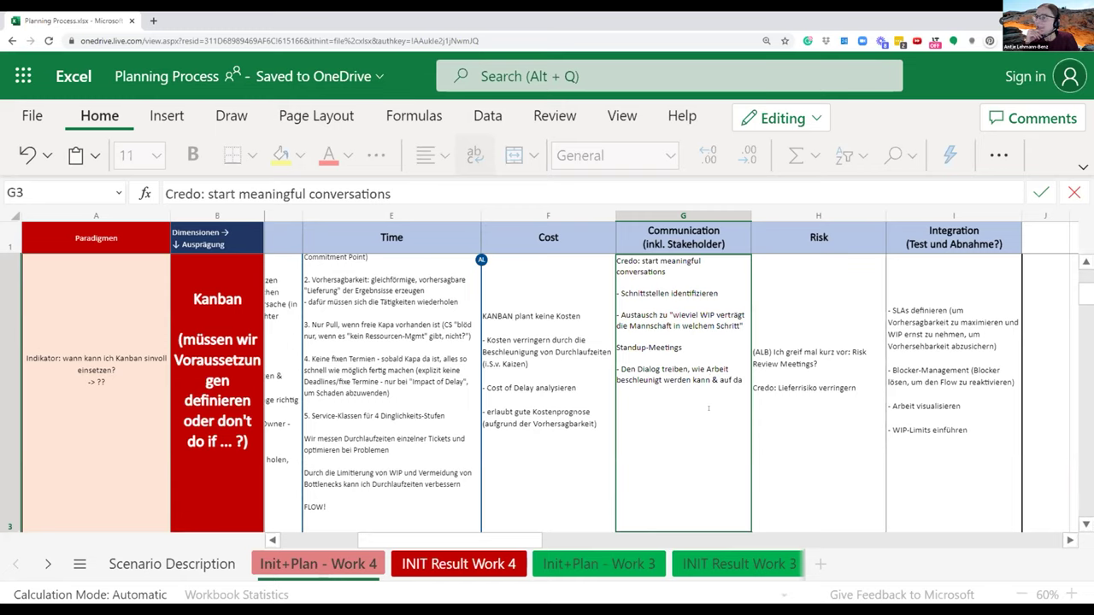
type("hingehend")
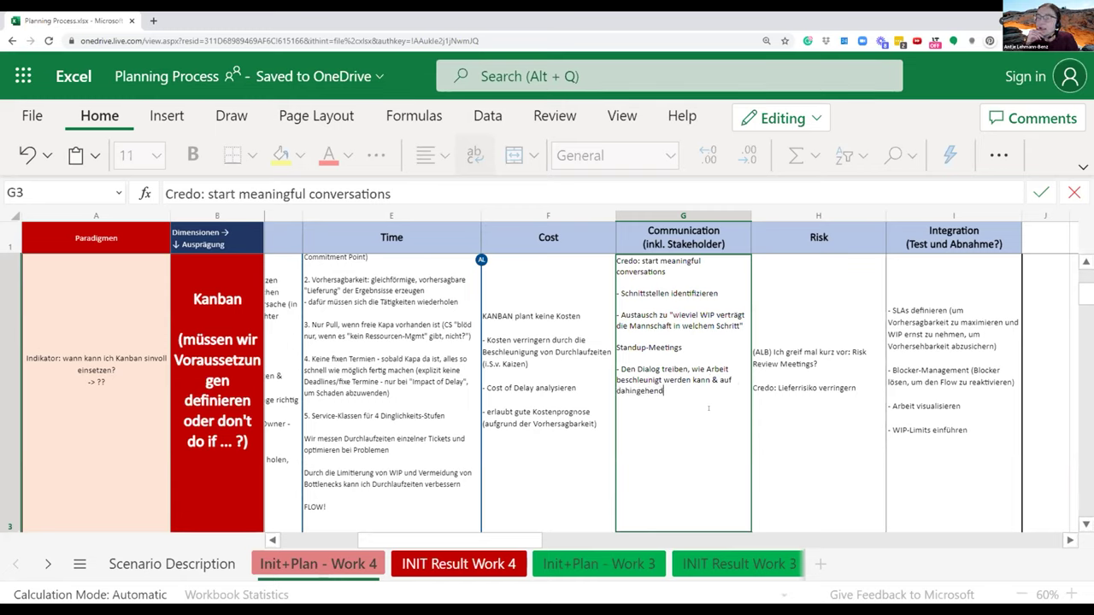
type(" auf das System")
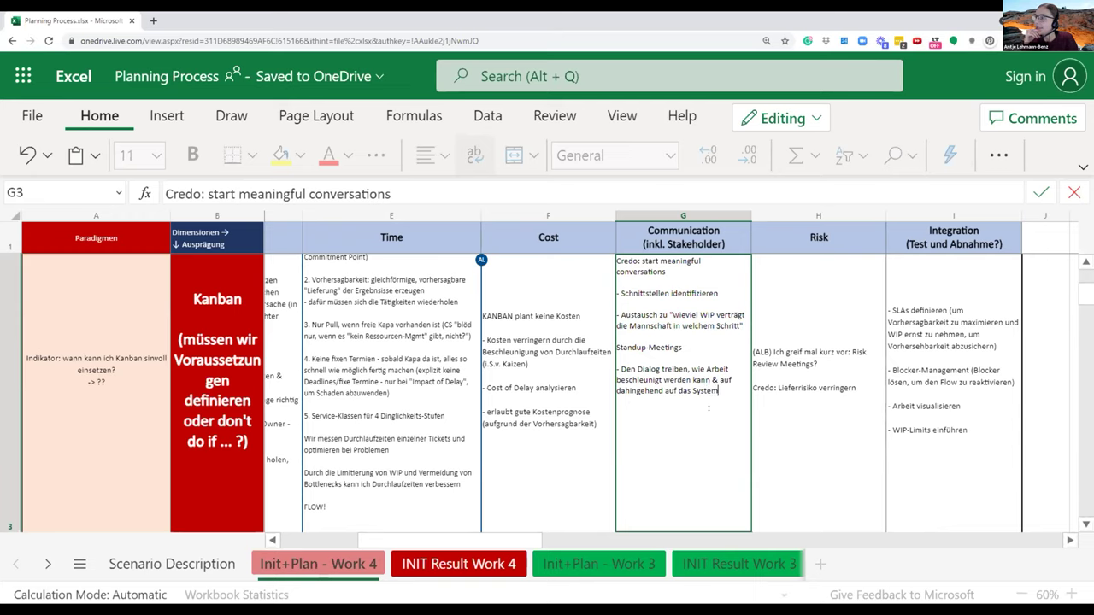
type(" EInfluss nehmen")
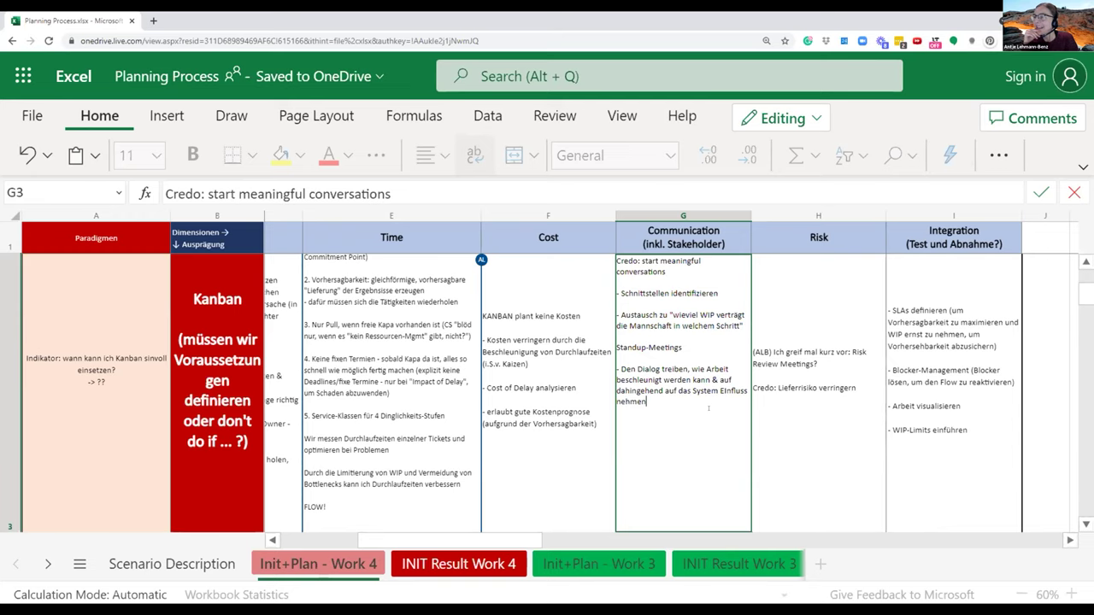
scroll(851, 416, "up", 1)
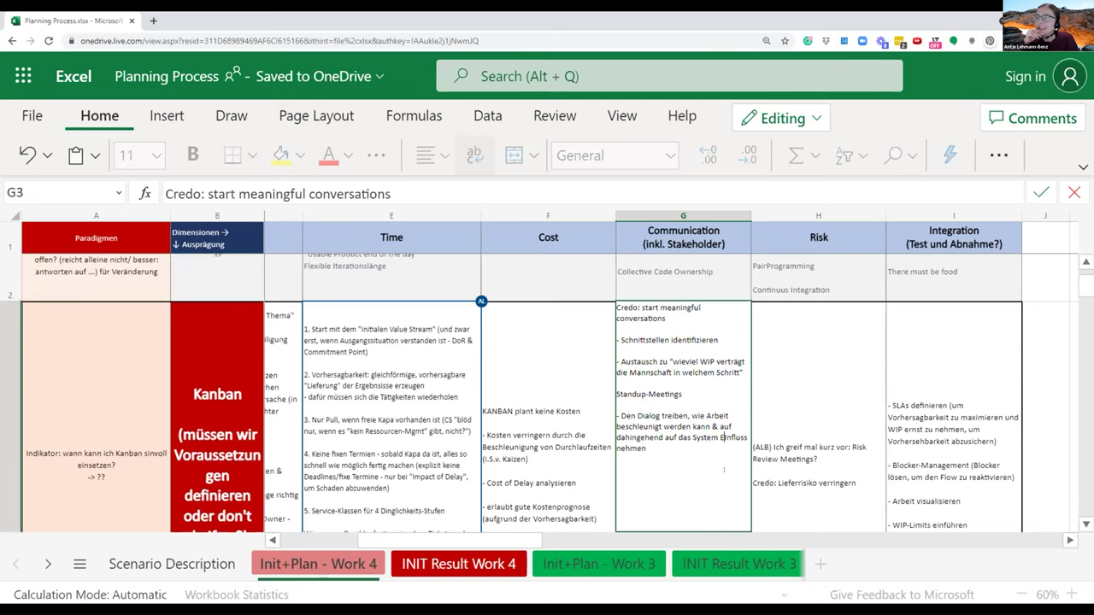
key("End")
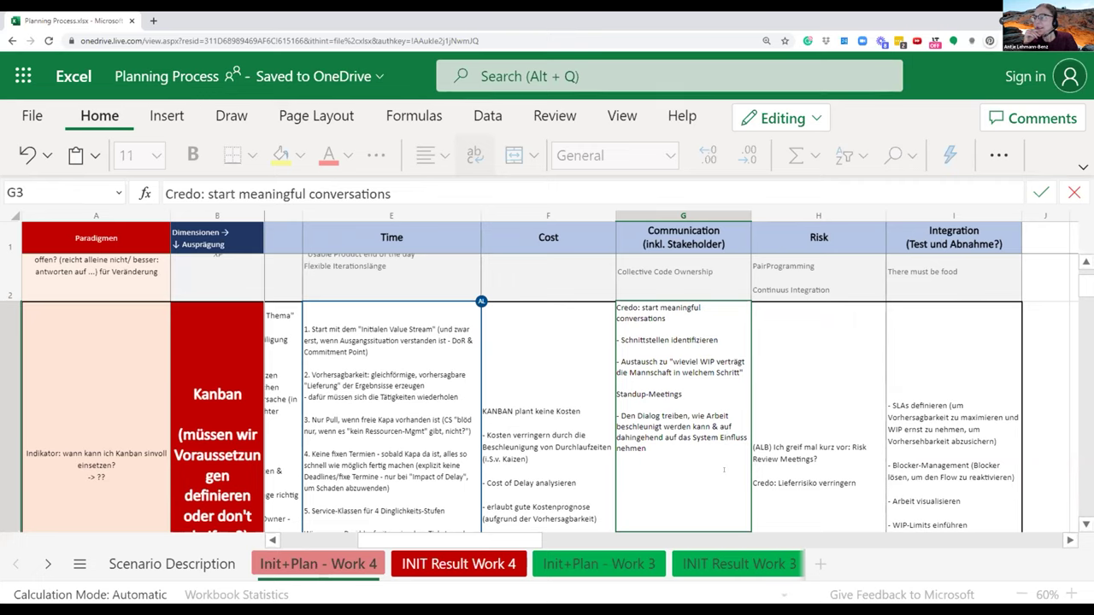
left_click(795, 417)
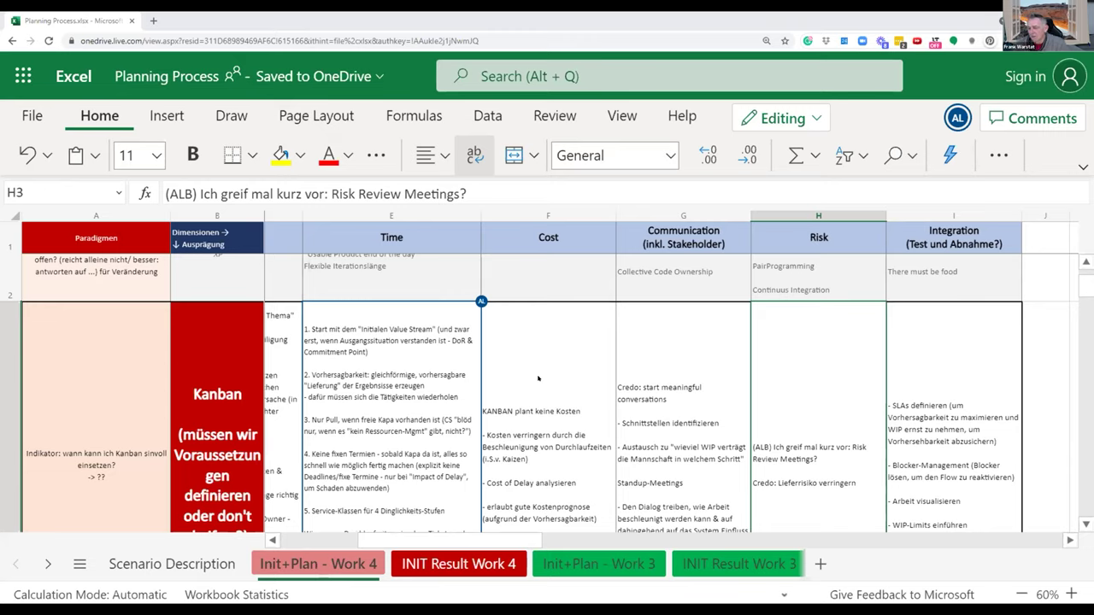
Step: Replace the parenthesised remark in item 3 of E3 with "(selbstverantwortliches Ressourcen-Mgmt)" and commit the cell
double_click(449, 382)
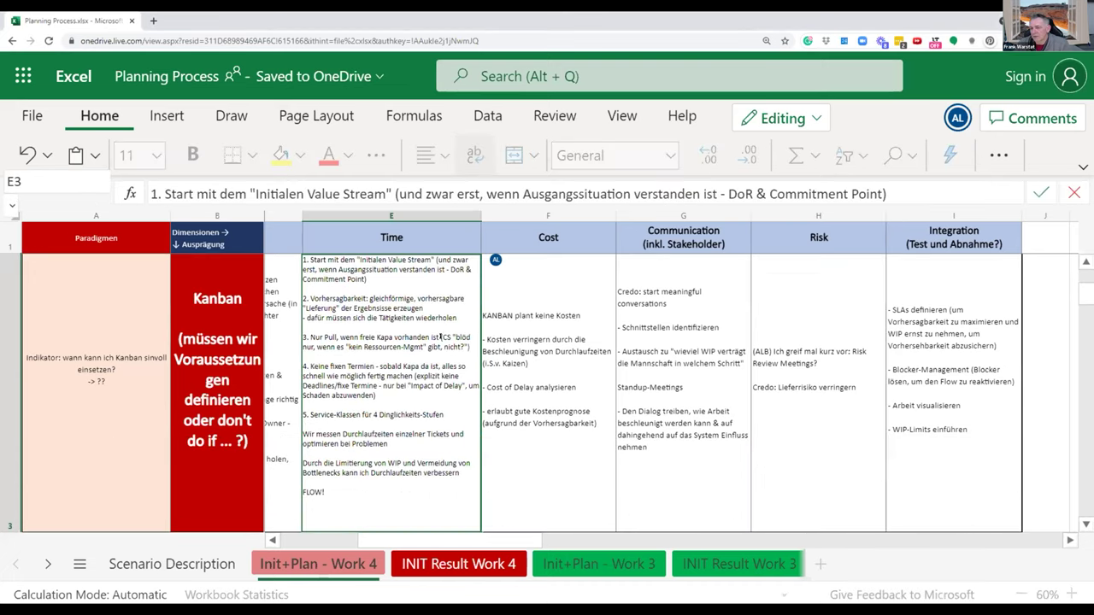
left_click_drag(442, 336, 362, 347)
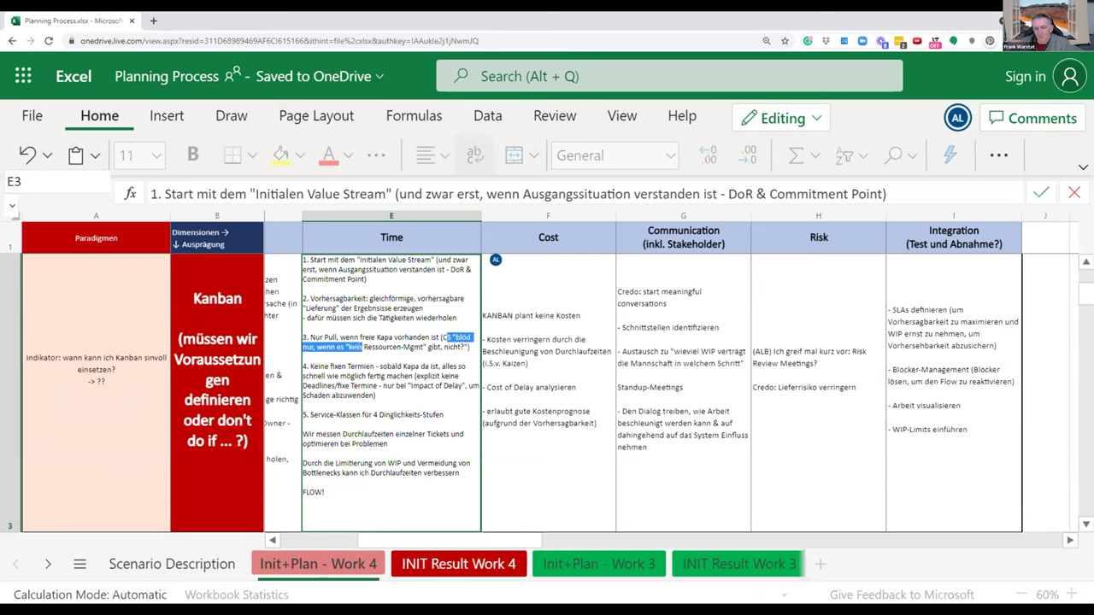
type("st (Selbstverantwortl")
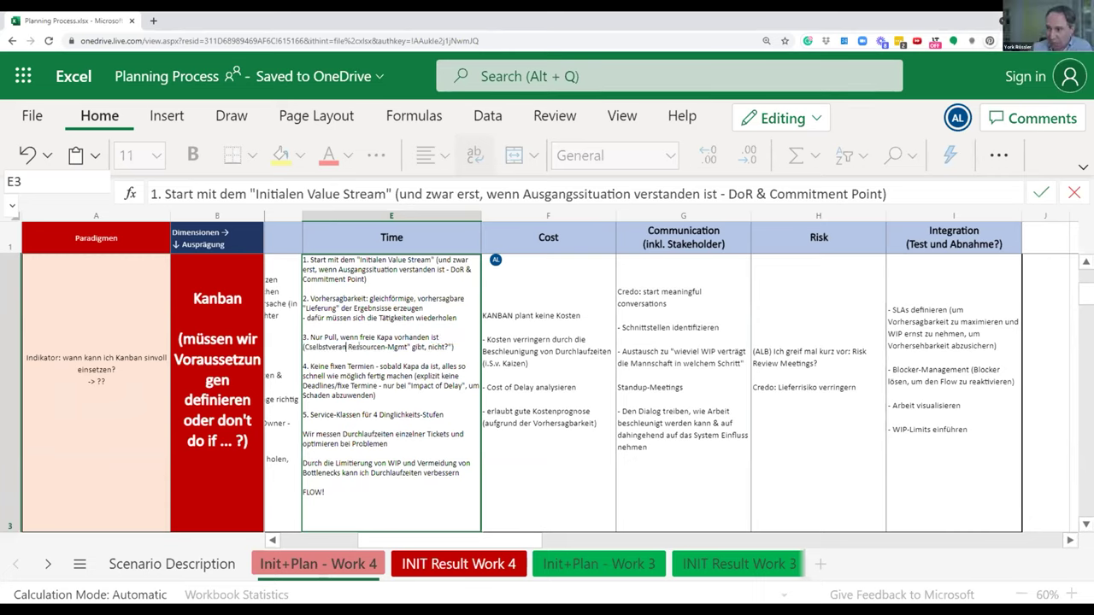
type("iches")
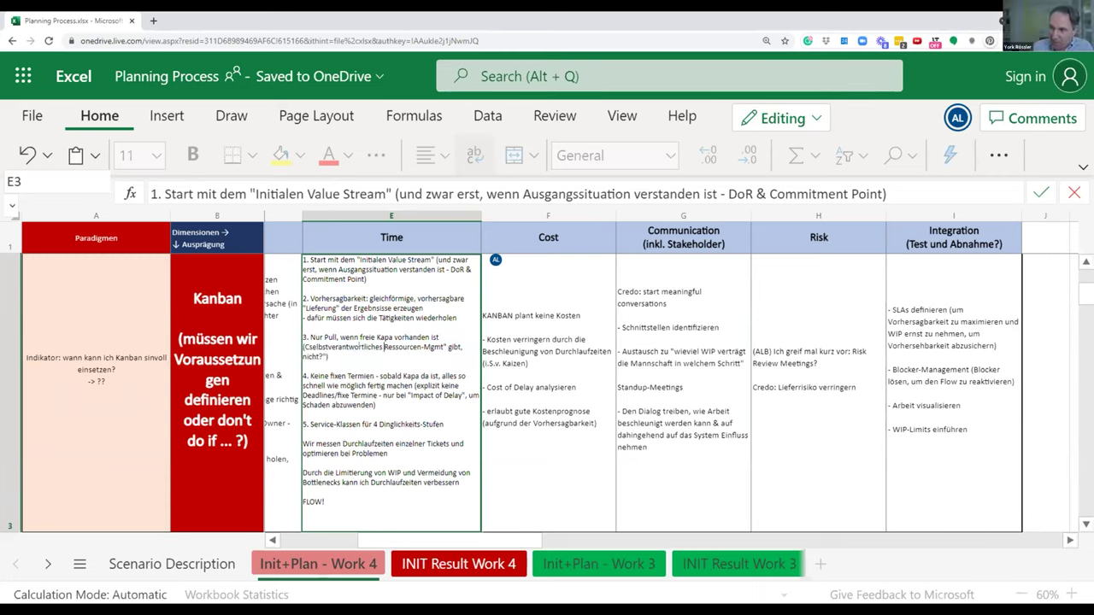
left_click_drag(442, 347, 327, 357)
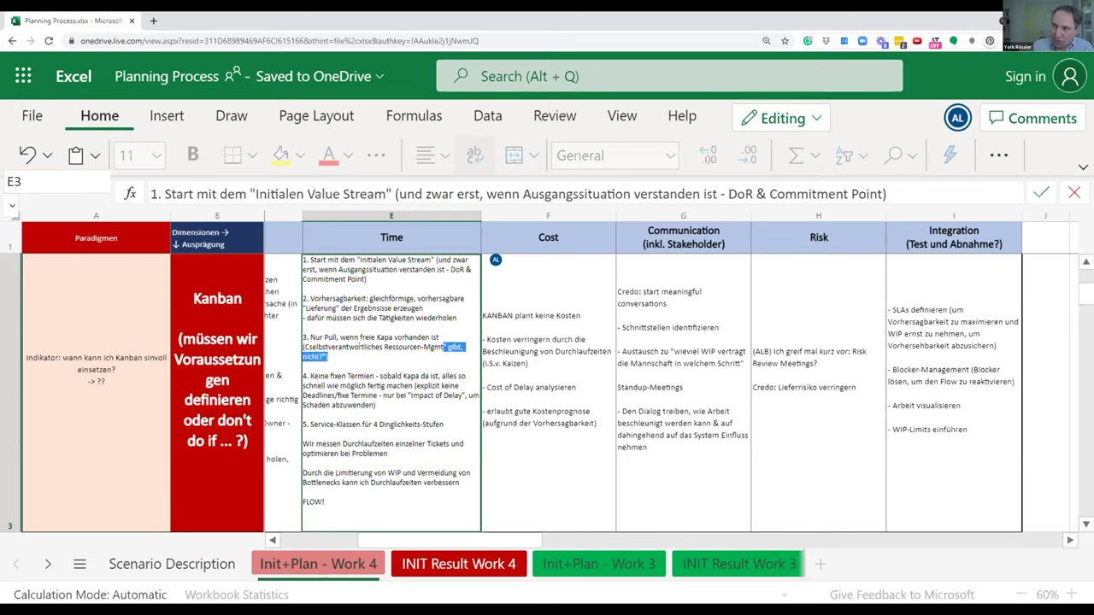
key("BackSpace")
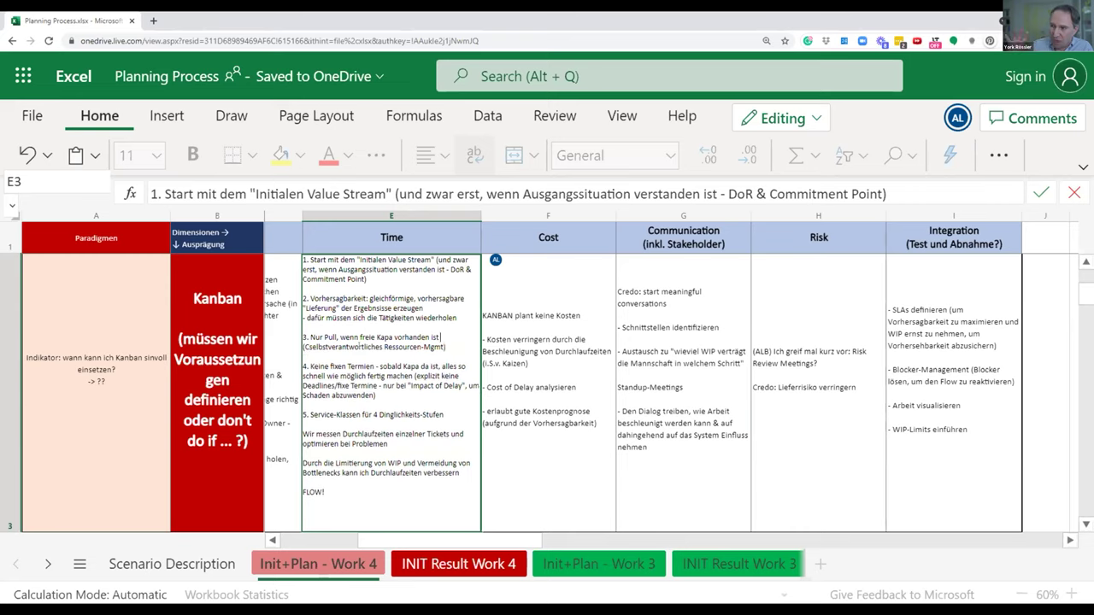
left_click(309, 347)
key("Delete")
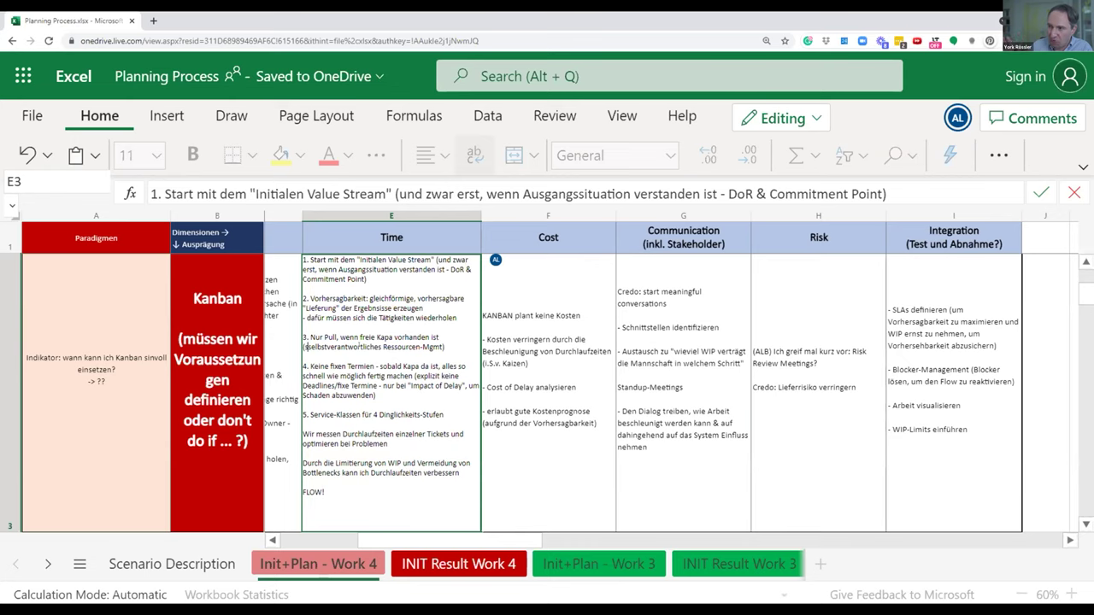
type("s")
key("Tab")
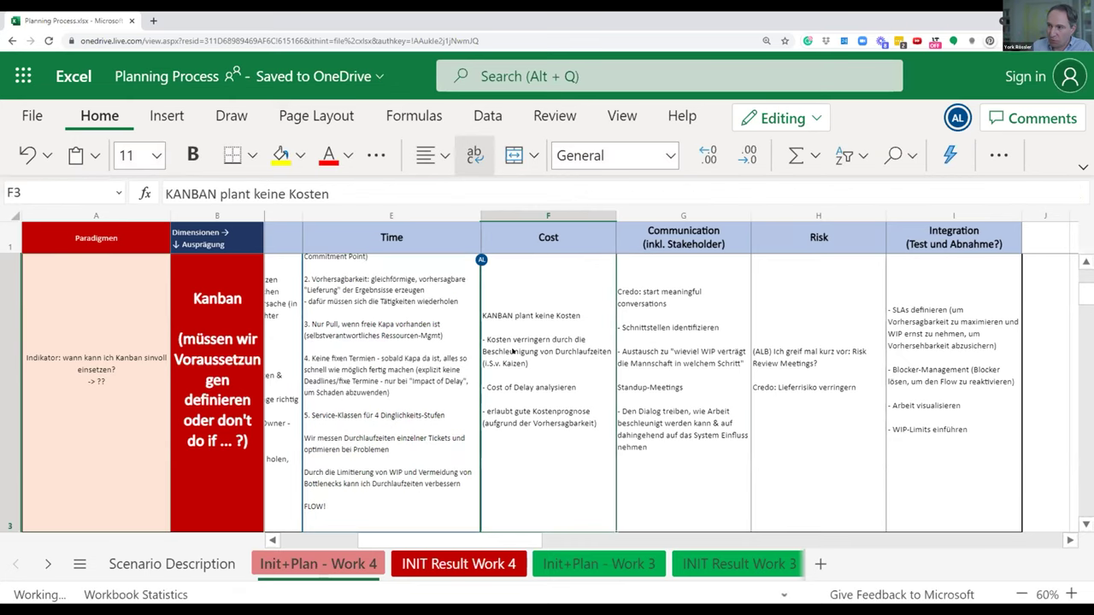
Step: Widen the Time column (E) by about a third to give the Kanban text more room
left_click_drag(480, 215, 534, 215)
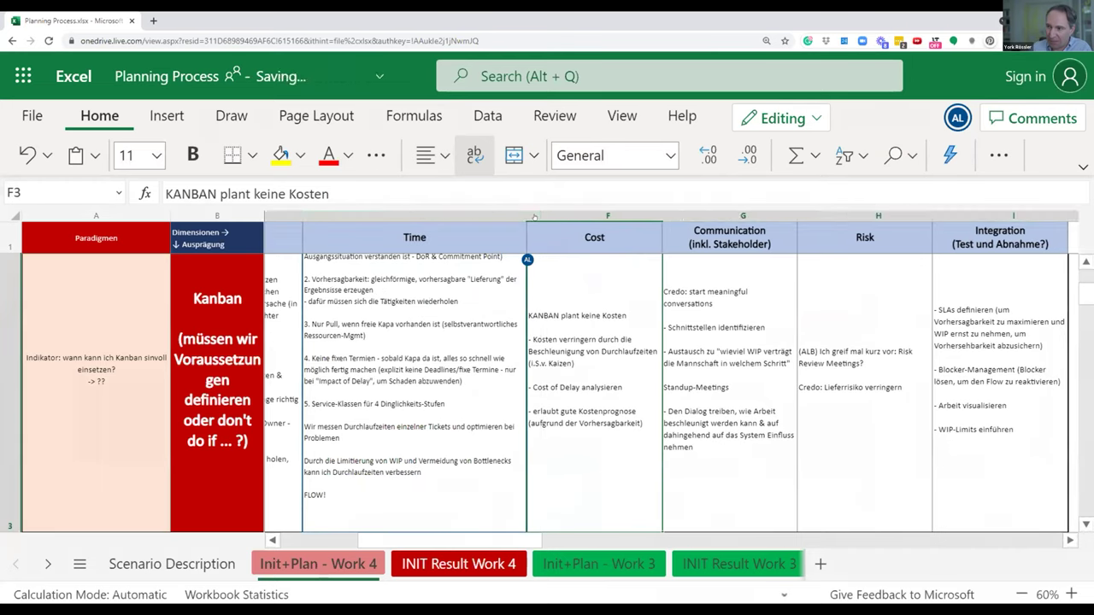
double_click(349, 480)
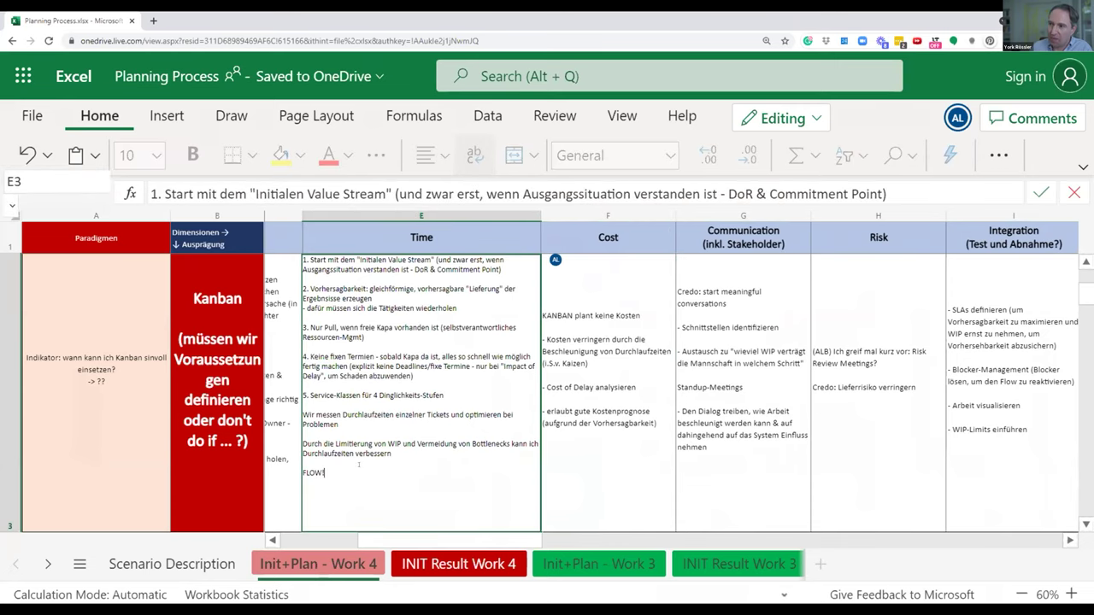
left_click(593, 395)
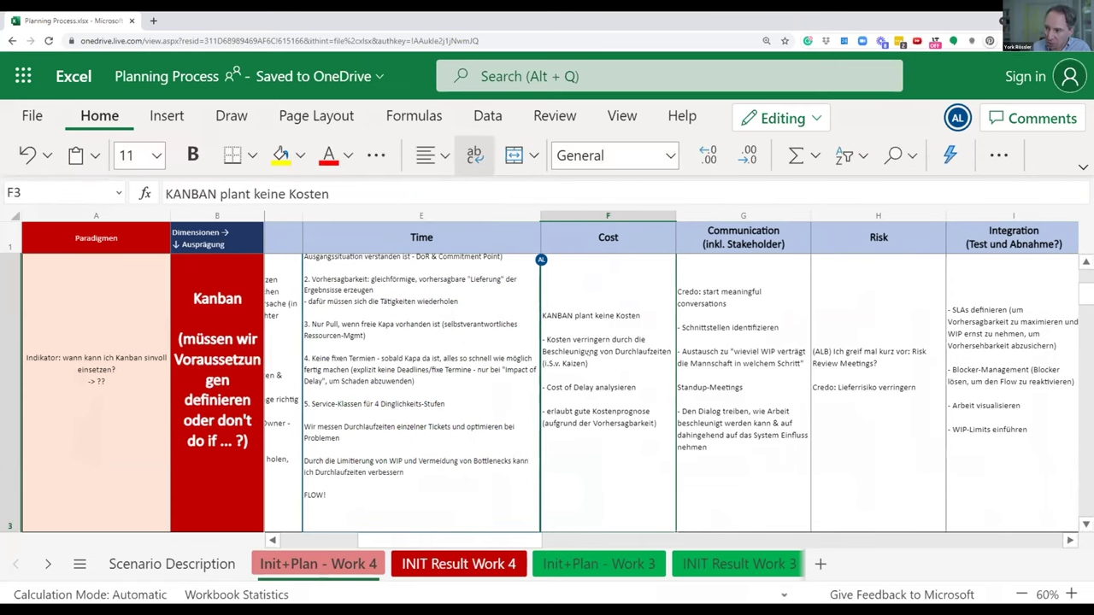